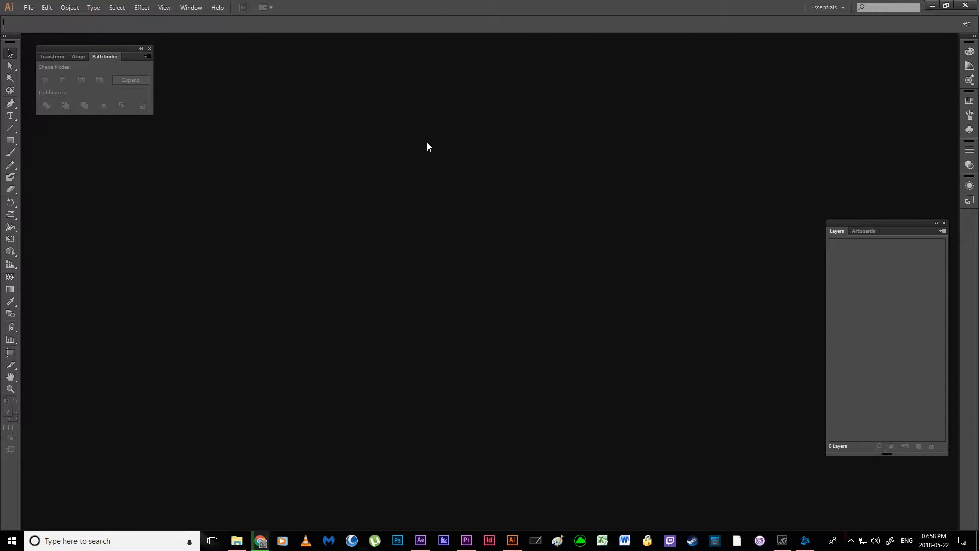
Create a new RGB document with one artboard measuring 1920 by 1080 pt.
{"action": "left_click", "coordinate": [29, 8]}
{"action": "left_click", "coordinate": [41, 18]}
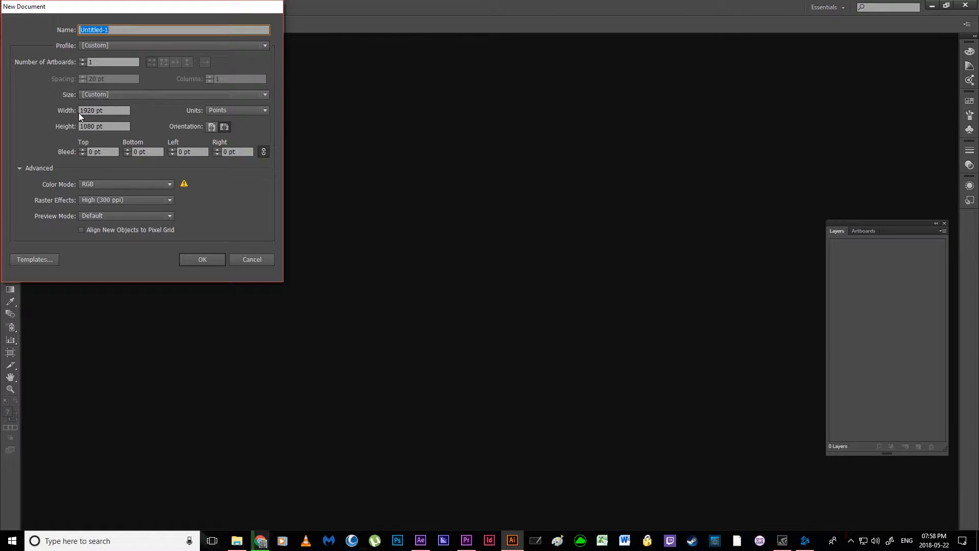
{"action": "left_click_drag", "start_coordinate": [112, 125], "coordinate": [49, 126]}
{"action": "left_click", "coordinate": [116, 110]}
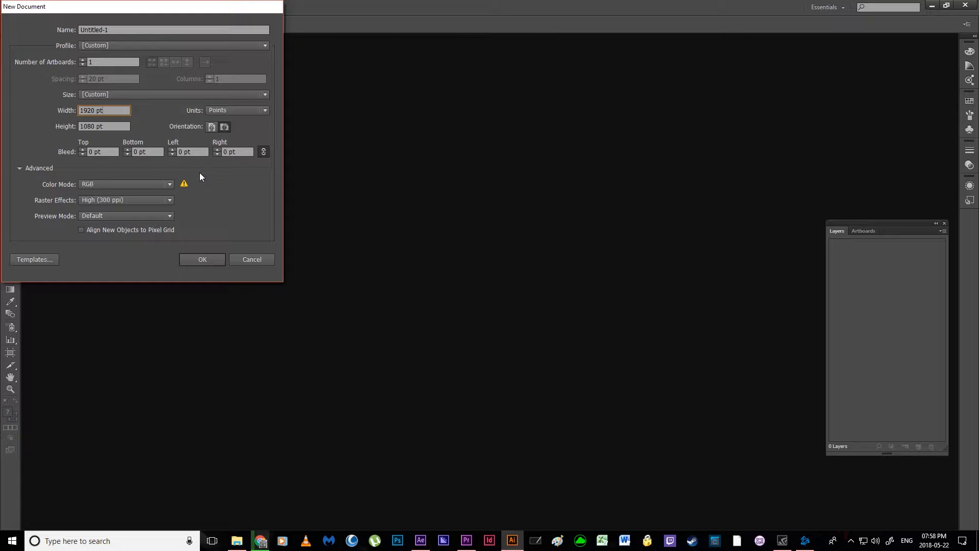
{"action": "left_click", "coordinate": [208, 262]}
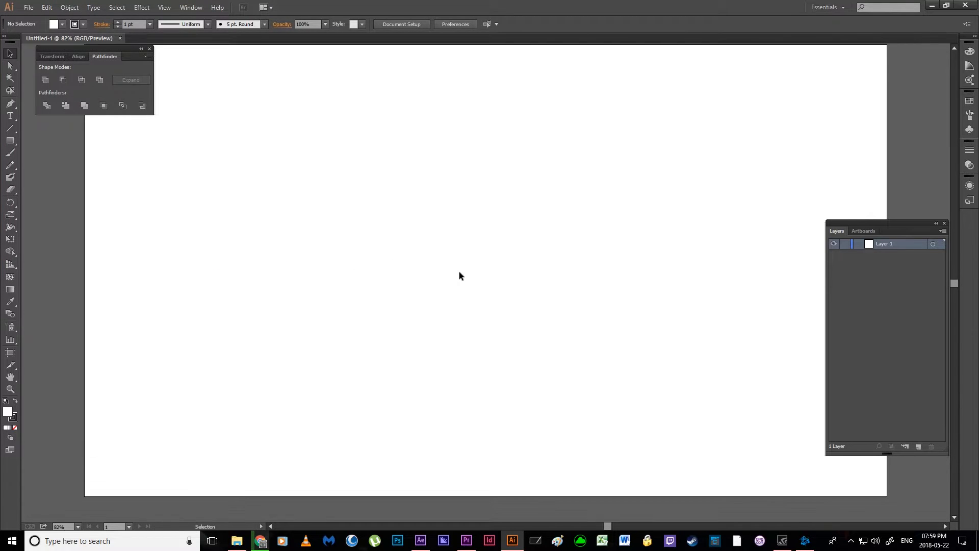
Draw a circle about 248 pt across with the Ellipse tool, slightly right of the artboard's centre.
{"action": "key", "text": "z"}
{"action": "left_click_drag", "start_coordinate": [471, 272], "coordinate": [395, 288]}
{"action": "left_click", "coordinate": [441, 279], "text": "alt"}
{"action": "left_click", "coordinate": [441, 279], "text": "alt"}
{"action": "left_click", "coordinate": [440, 279], "text": "alt"}
{"action": "left_click", "coordinate": [441, 279], "text": "alt"}
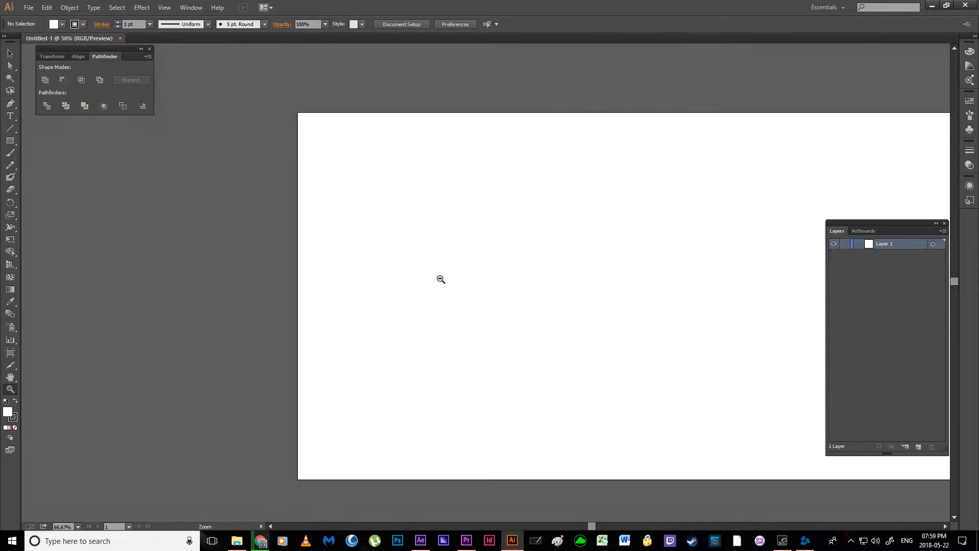
{"action": "left_click", "coordinate": [560, 261], "text": "alt"}
{"action": "left_click", "coordinate": [559, 261], "text": "alt"}
{"action": "left_click_drag", "start_coordinate": [560, 261], "coordinate": [441, 261]}
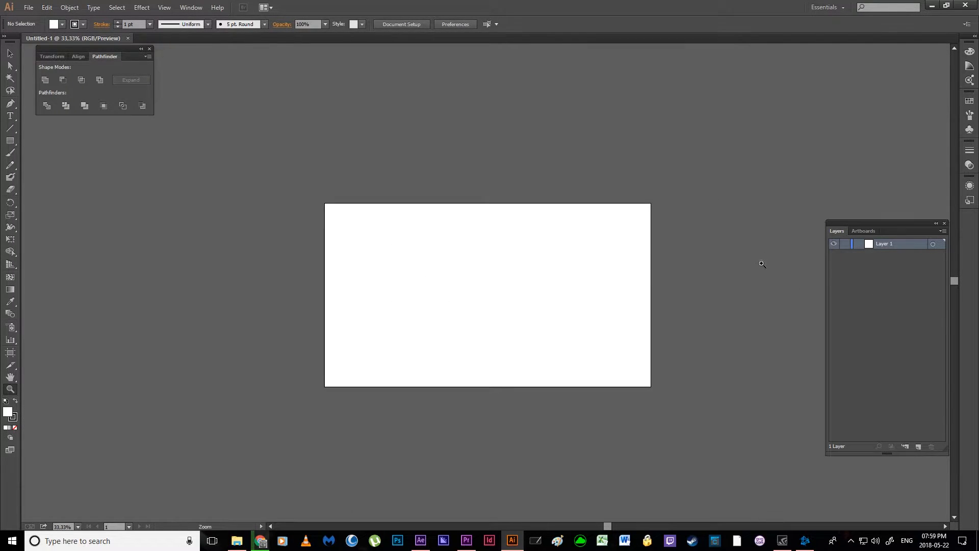
{"action": "left_click", "coordinate": [531, 291]}
{"action": "left_click", "coordinate": [16, 143]}
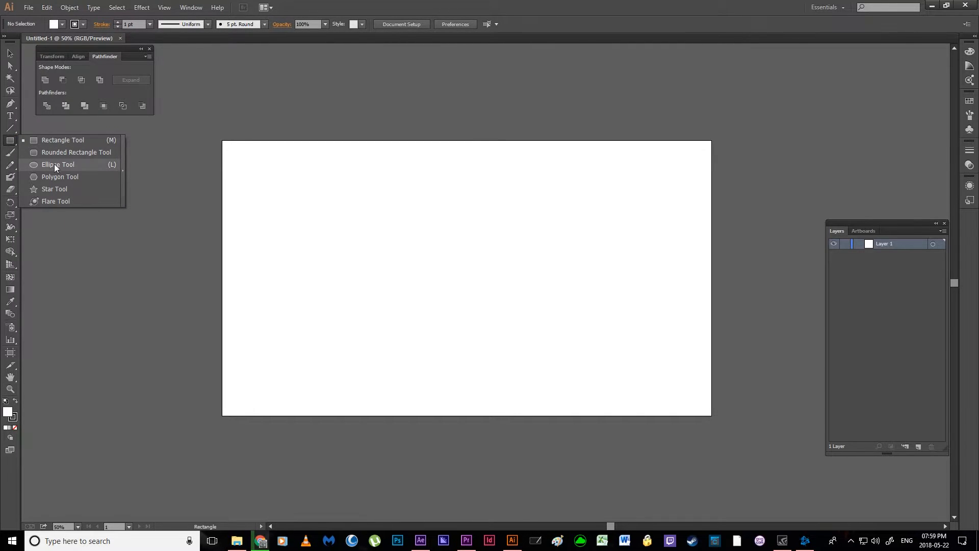
{"action": "left_click", "coordinate": [54, 165]}
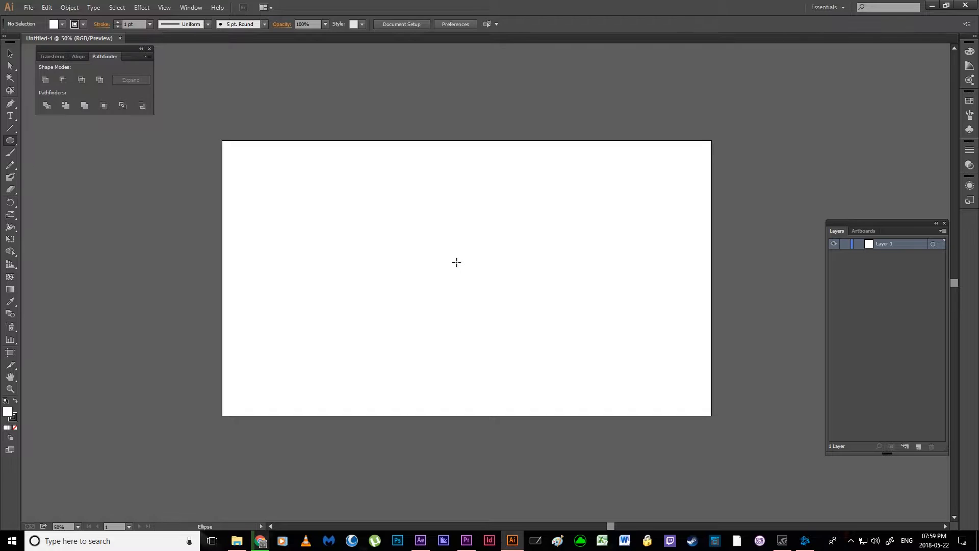
{"action": "left_click_drag", "start_coordinate": [456, 262], "coordinate": [510, 331]}
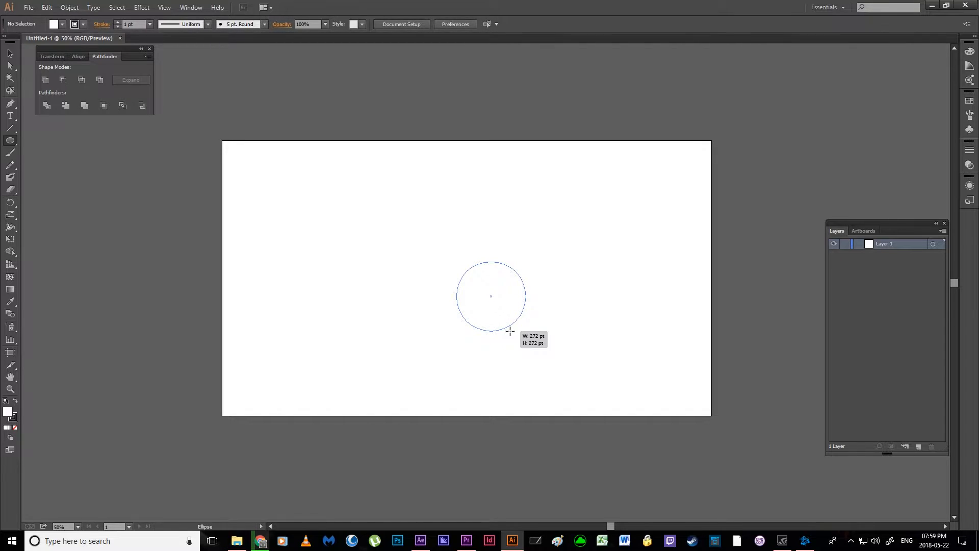
{"action": "mouse_move", "coordinate": [510, 331]}
{"action": "left_mouse_down"}
{"action": "mouse_move", "coordinate": [534, 346]}
{"action": "mouse_move", "coordinate": [455, 288]}
{"action": "mouse_move", "coordinate": [471, 283]}
{"action": "mouse_move", "coordinate": [512, 330]}
{"action": "mouse_move", "coordinate": [485, 272]}
{"action": "mouse_move", "coordinate": [508, 295]}
{"action": "mouse_move", "coordinate": [481, 270]}
{"action": "mouse_move", "coordinate": [612, 306]}
{"action": "mouse_move", "coordinate": [563, 272]}
{"action": "mouse_move", "coordinate": [565, 289]}
{"action": "mouse_move", "coordinate": [520, 292]}
{"action": "mouse_move", "coordinate": [536, 297]}
{"action": "mouse_move", "coordinate": [526, 302]}
{"action": "left_mouse_up"}
{"action": "key", "text": "alt+space"}
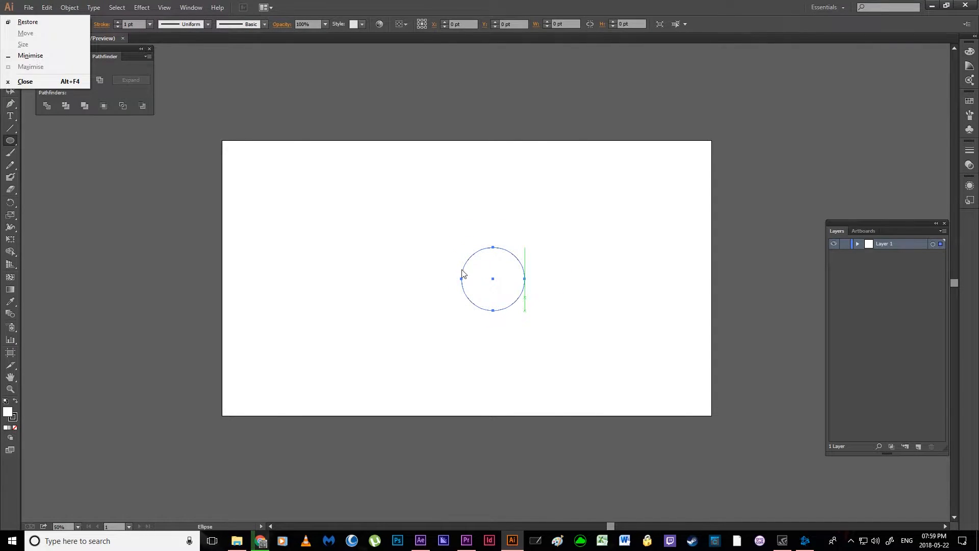
{"action": "left_click", "coordinate": [151, 135]}
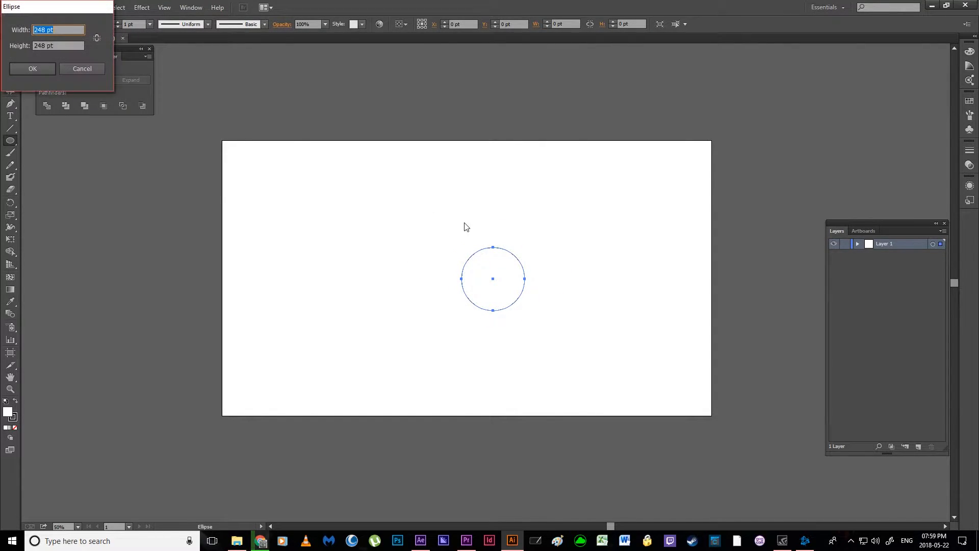
{"action": "left_click", "coordinate": [32, 68]}
Fill the circle with orange and set its stroke to None.
{"action": "key", "text": "v"}
{"action": "left_click_drag", "start_coordinate": [421, 223], "coordinate": [572, 326]}
{"action": "left_click", "coordinate": [56, 24]}
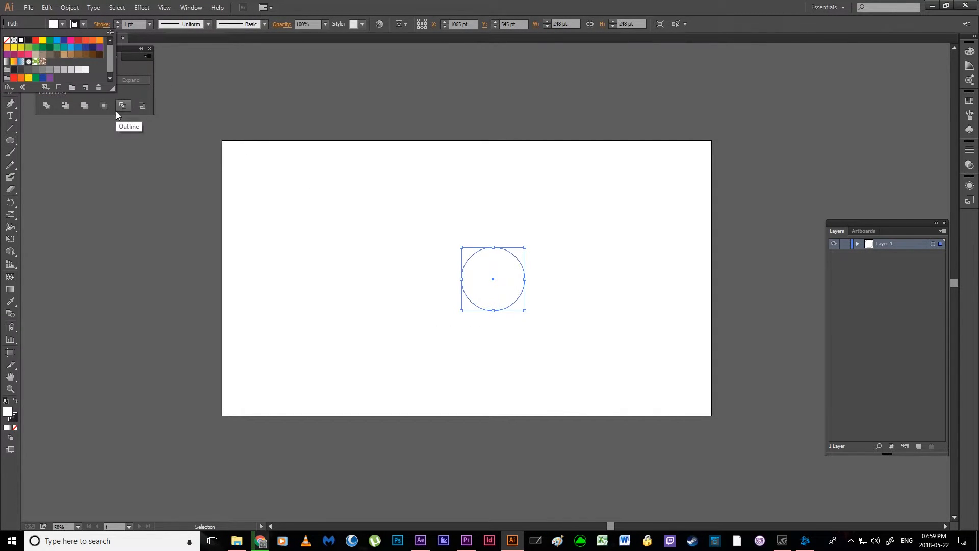
{"action": "left_click", "coordinate": [92, 40]}
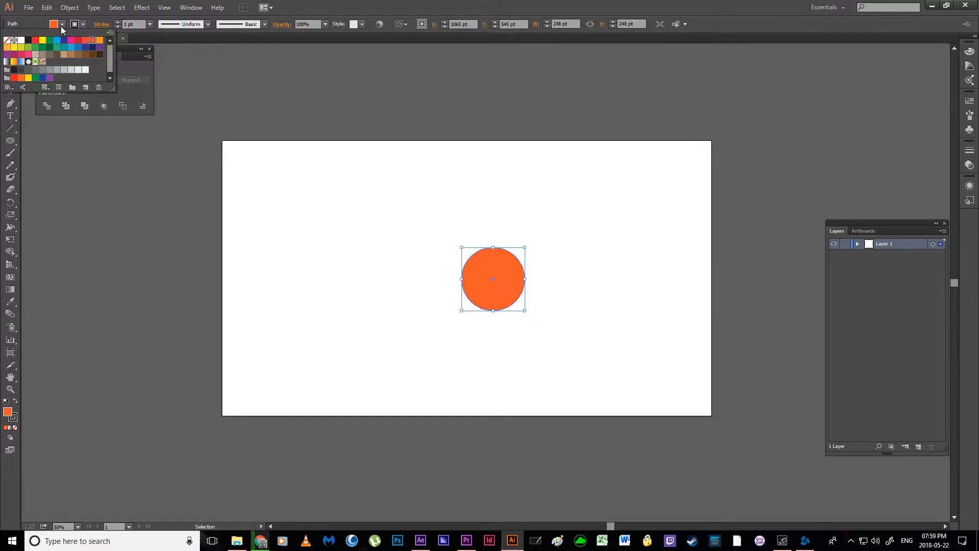
{"action": "left_click", "coordinate": [84, 24]}
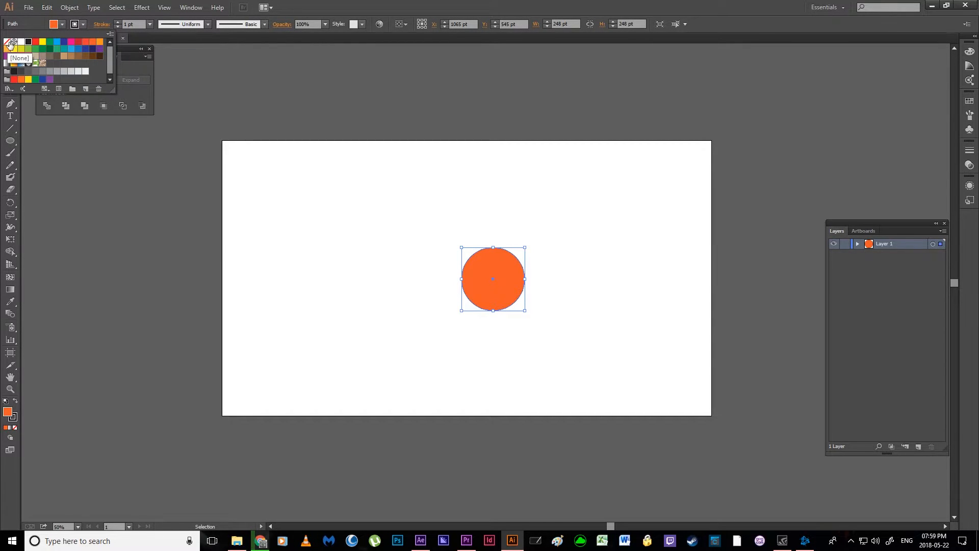
{"action": "left_click", "coordinate": [6, 42]}
{"action": "left_click", "coordinate": [508, 120]}
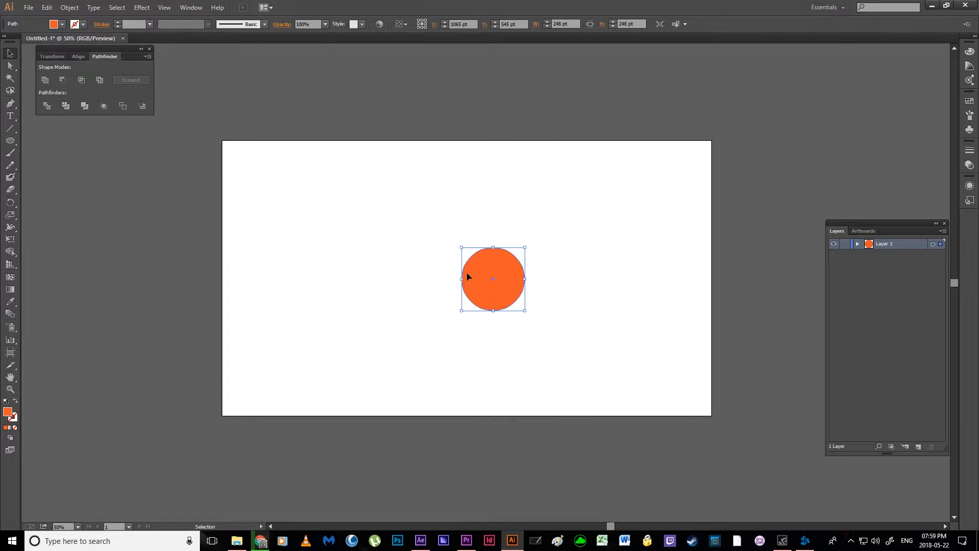
Deselect the circle and rename Layer 1 as Body.
{"action": "left_click", "coordinate": [537, 307]}
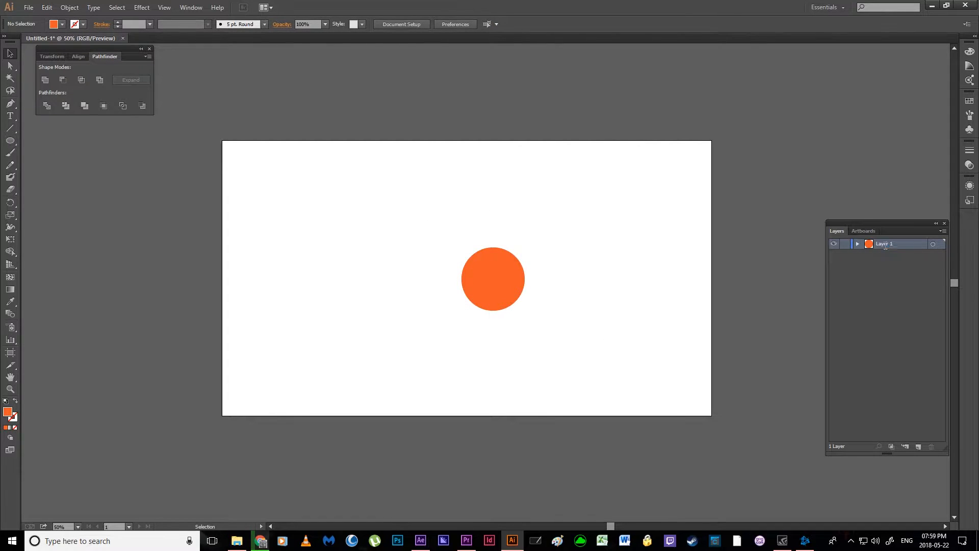
{"action": "type", "text": "Bo"}
{"action": "key", "text": "Return"}
Draw a closed teardrop tail with the Pen tool, about 350 pt long and 164 pt high, pointing left from the circle's left edge.
{"action": "left_click", "coordinate": [10, 103]}
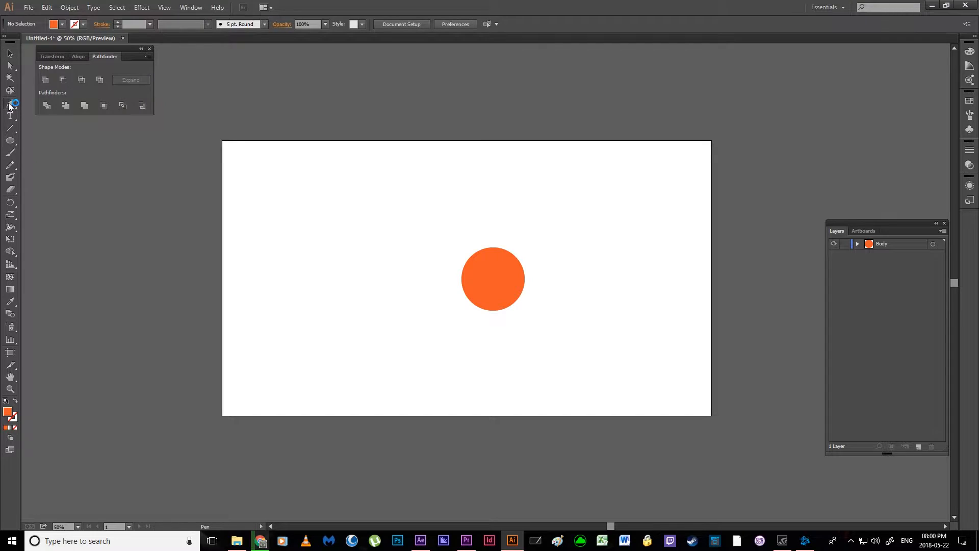
{"action": "left_click", "coordinate": [461, 280]}
{"action": "left_click", "coordinate": [372, 279]}
{"action": "left_click_drag", "start_coordinate": [372, 279], "coordinate": [289, 328]}
{"action": "left_click", "coordinate": [373, 280]}
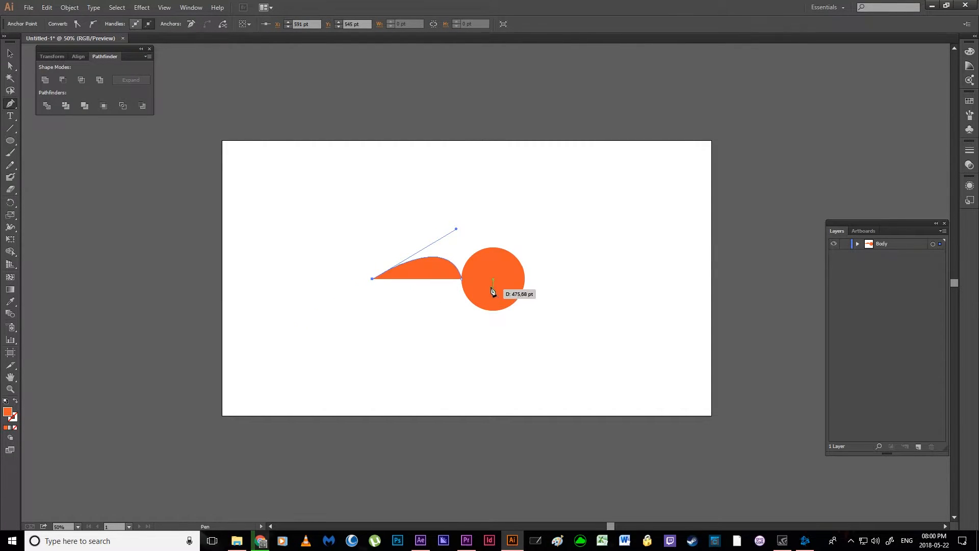
{"action": "left_click_drag", "start_coordinate": [461, 280], "coordinate": [480, 239]}
{"action": "key", "text": "v"}
{"action": "left_click", "coordinate": [480, 235]}
{"action": "left_click", "coordinate": [423, 280]}
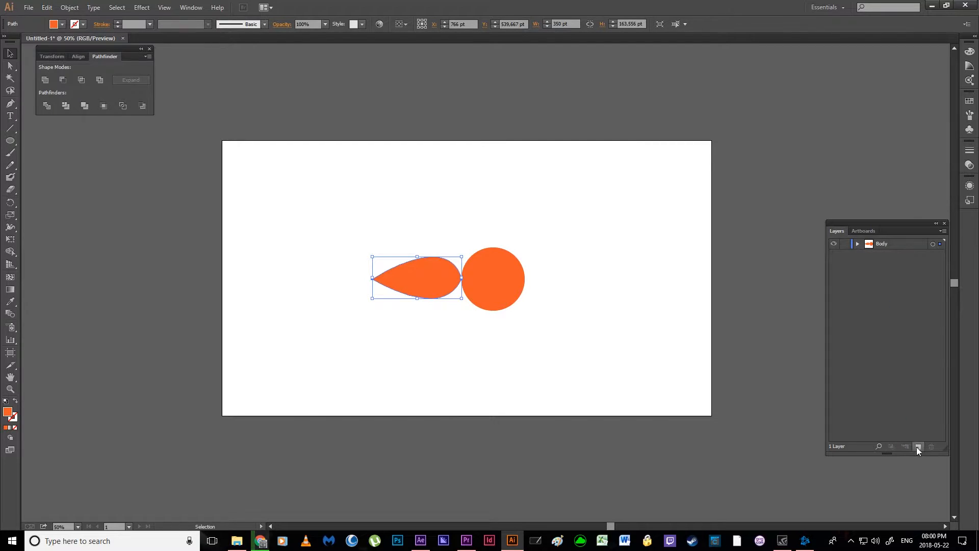
Add a new layer above Body and move the teardrop shape onto it.
{"action": "left_click", "coordinate": [834, 245]}
{"action": "left_click", "coordinate": [834, 244]}
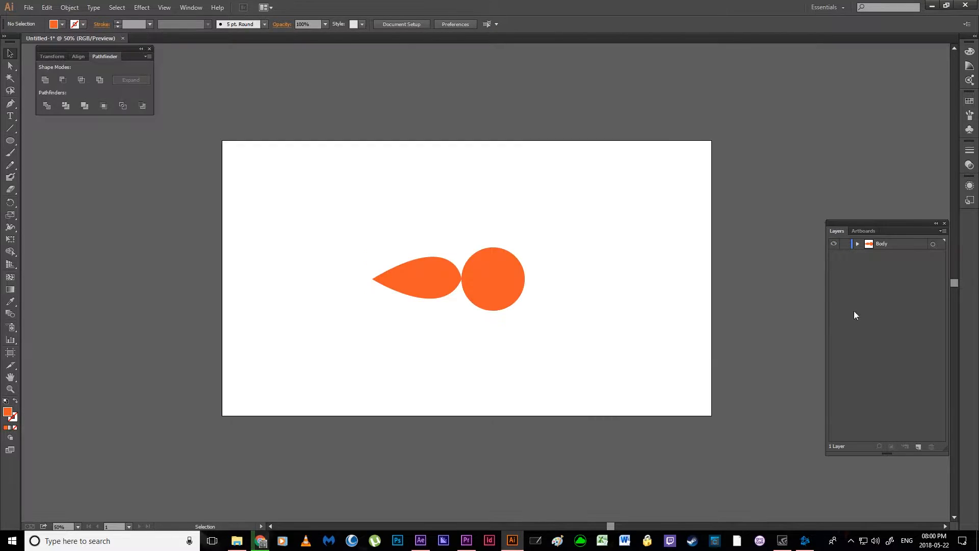
{"action": "left_click", "coordinate": [918, 447]}
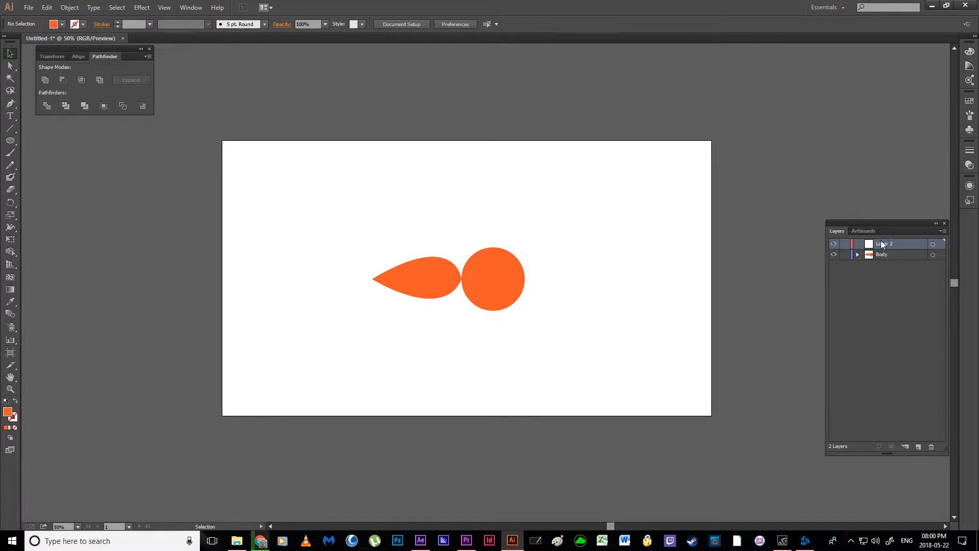
{"action": "left_click", "coordinate": [430, 288]}
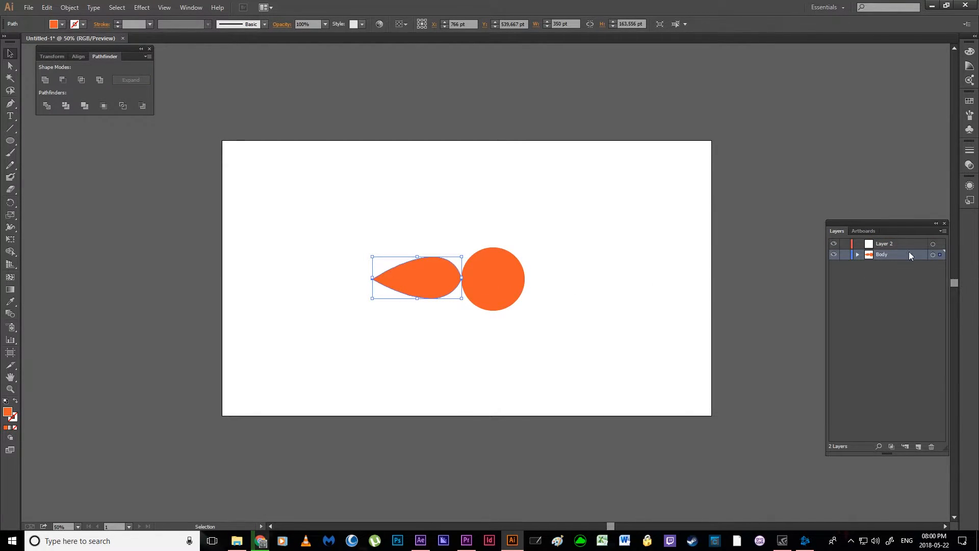
{"action": "left_click", "coordinate": [858, 255]}
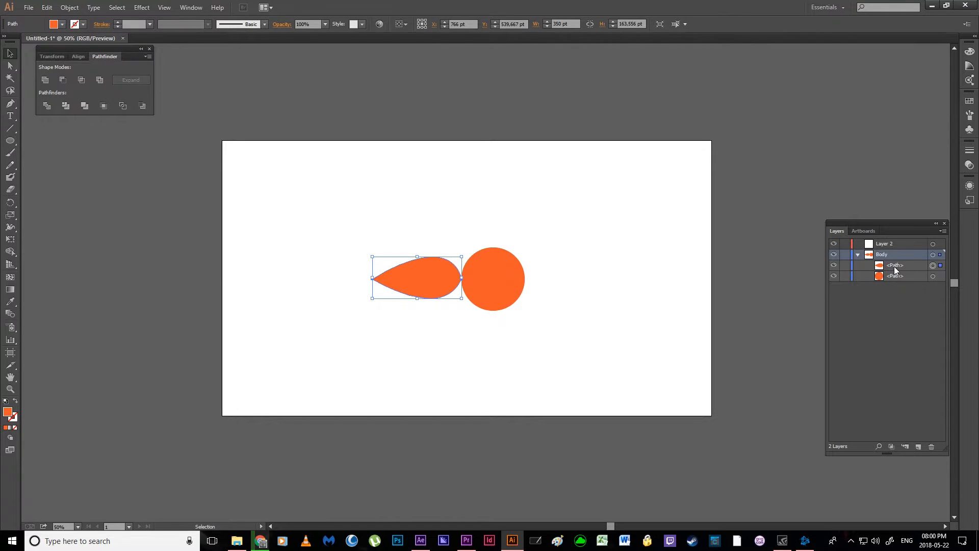
{"action": "left_click_drag", "start_coordinate": [941, 270], "coordinate": [940, 244]}
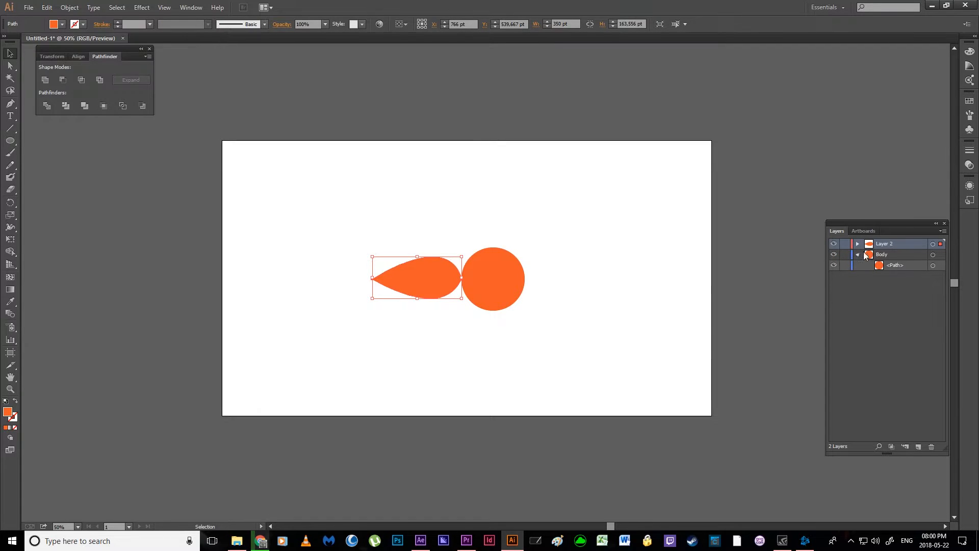
{"action": "left_click", "coordinate": [858, 255]}
Rename the new layer as Tail and check both layers' contents by toggling their visibility.
{"action": "double_click", "coordinate": [887, 244]}
{"action": "type", "text": "Tail"}
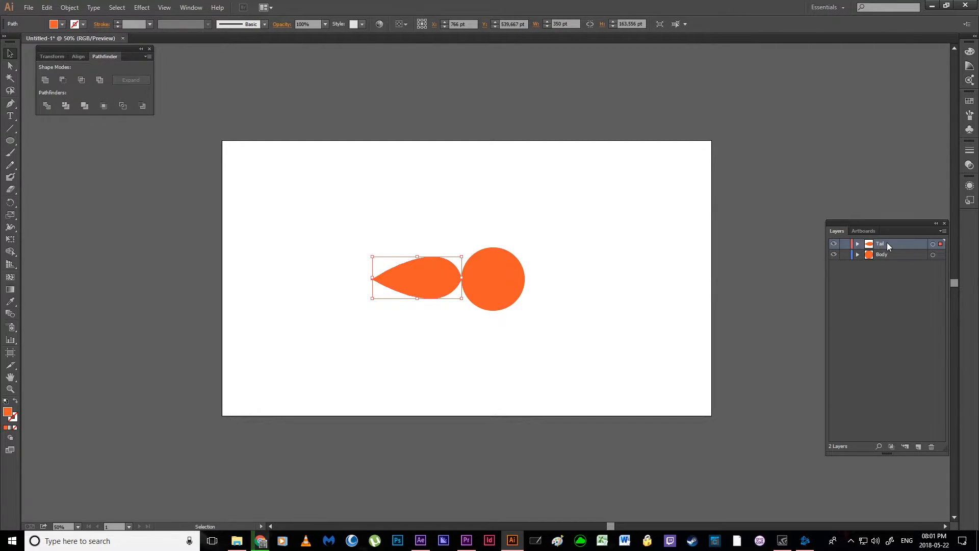
{"action": "left_click", "coordinate": [834, 243]}
{"action": "left_click", "coordinate": [834, 244]}
{"action": "left_click", "coordinate": [834, 255]}
{"action": "left_click", "coordinate": [834, 254]}
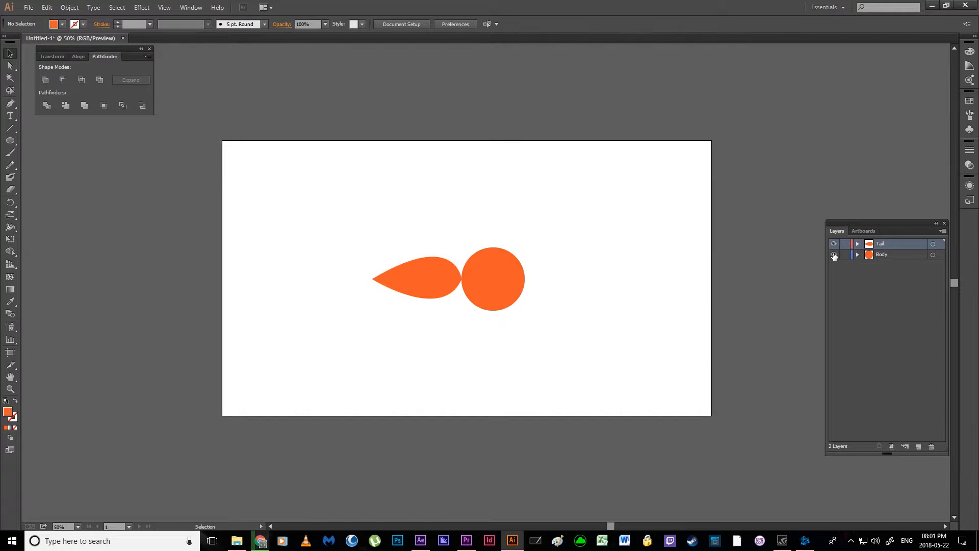
Enlarge the tail proportionally and shift it slightly right so its rounded end meets the circle's edge.
{"action": "left_click", "coordinate": [438, 294]}
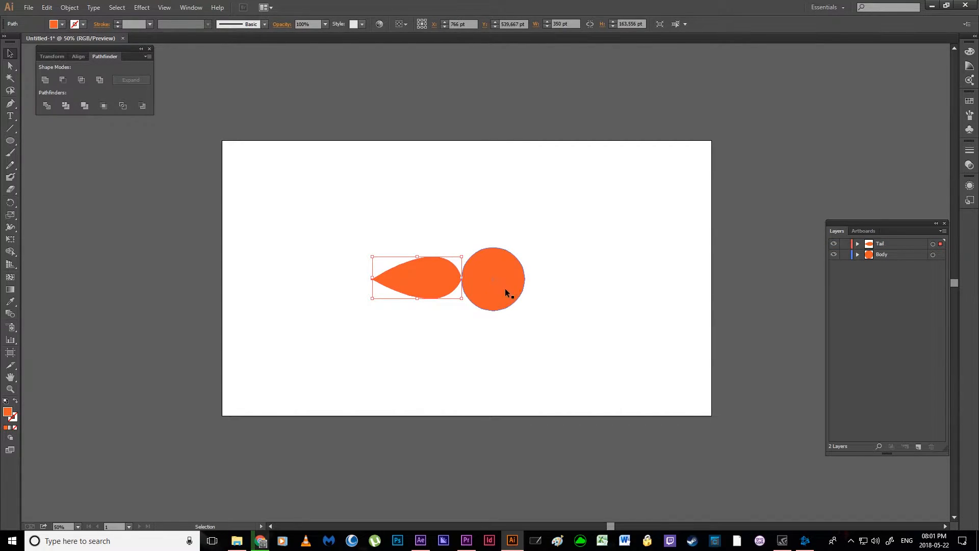
{"action": "left_click_drag", "start_coordinate": [372, 278], "coordinate": [352, 279]}
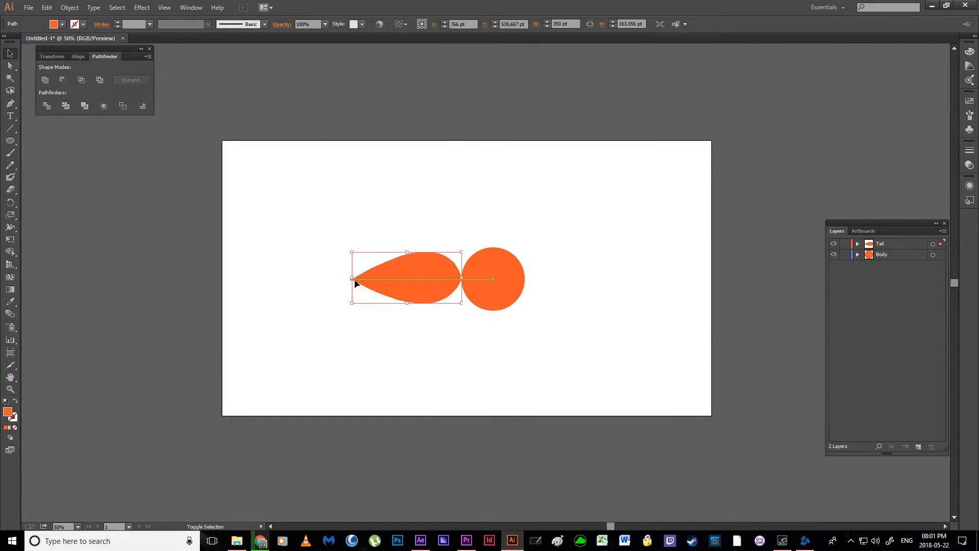
{"action": "left_click", "coordinate": [425, 348]}
{"action": "left_click", "coordinate": [422, 295]}
{"action": "left_click", "coordinate": [506, 341]}
{"action": "left_click", "coordinate": [430, 299]}
{"action": "left_click", "coordinate": [502, 391]}
{"action": "left_click_drag", "start_coordinate": [432, 306], "coordinate": [435, 304]}
{"action": "left_click", "coordinate": [488, 345]}
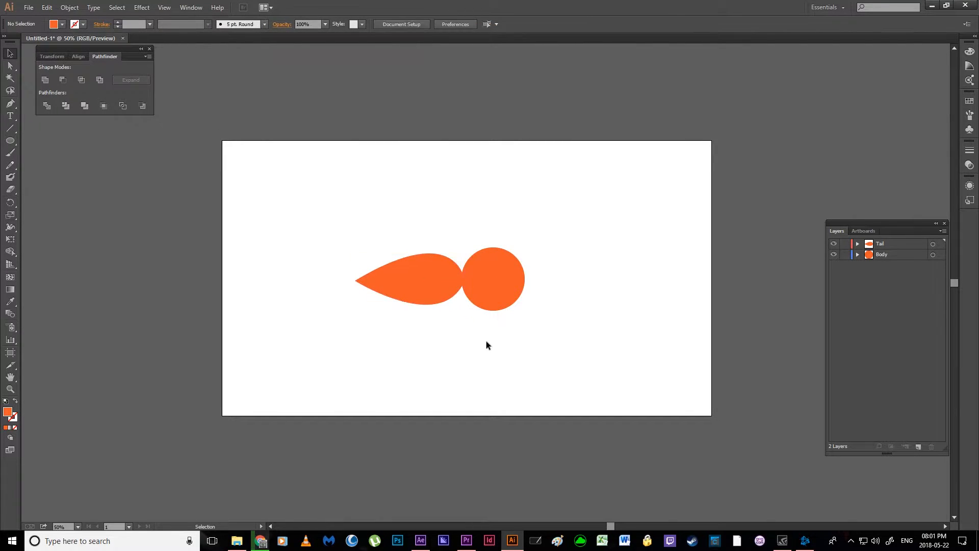
Save the drawing to the Desktop as the Adobe Illustrator file Ball and Tail 2, in Illustrator CC (17.0) format.
{"action": "key", "text": "ctrl+s"}
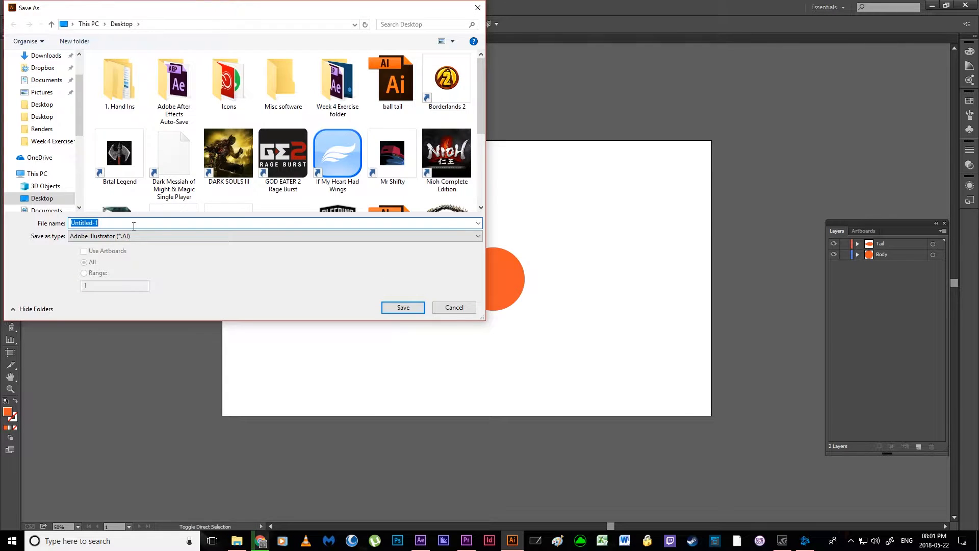
{"action": "type", "text": "Ball and Tail 2"}
{"action": "key", "text": "Return"}
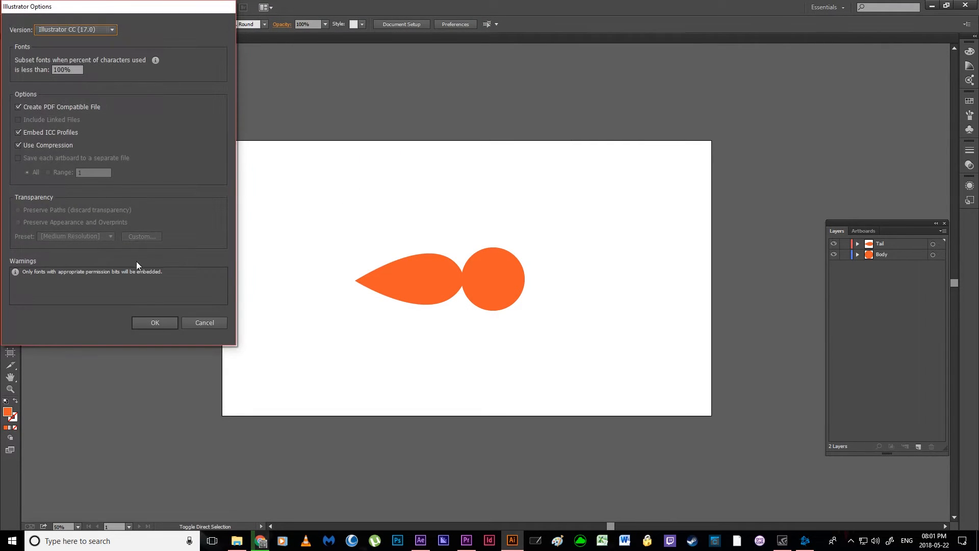
{"action": "left_click", "coordinate": [158, 323]}
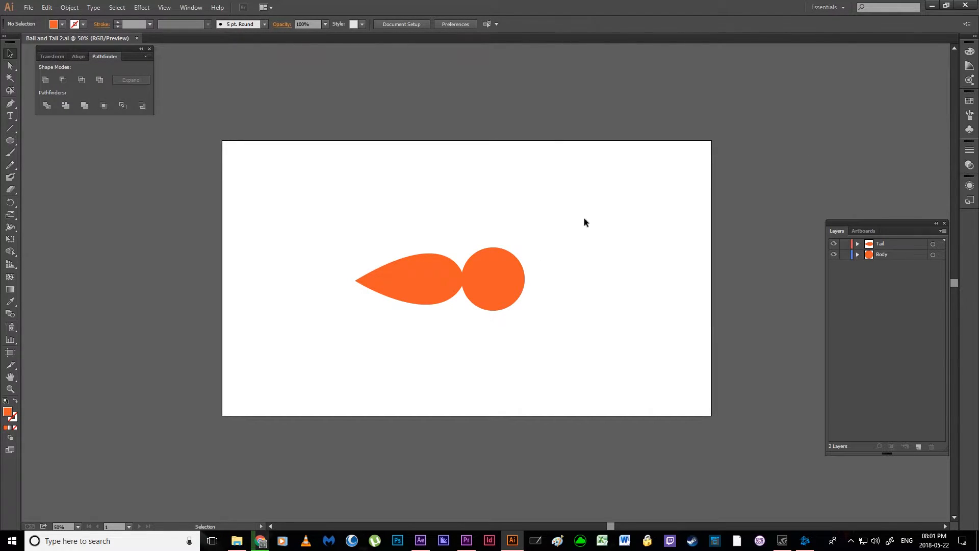
Switch to After Effects and import Ball and Tail 2 from the Desktop as Composition - Retain Layer Sizes.
{"action": "left_click", "coordinate": [933, 6]}
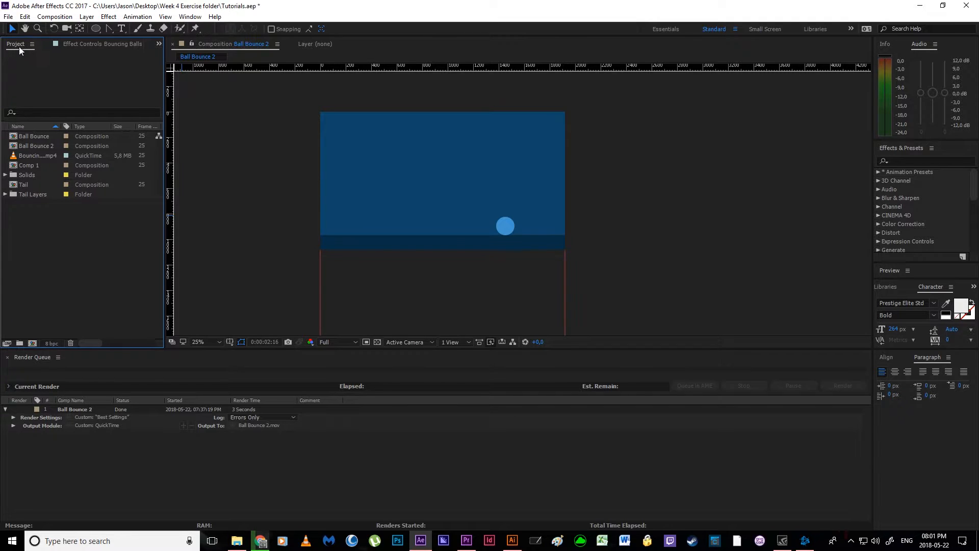
{"action": "double_click", "coordinate": [66, 240]}
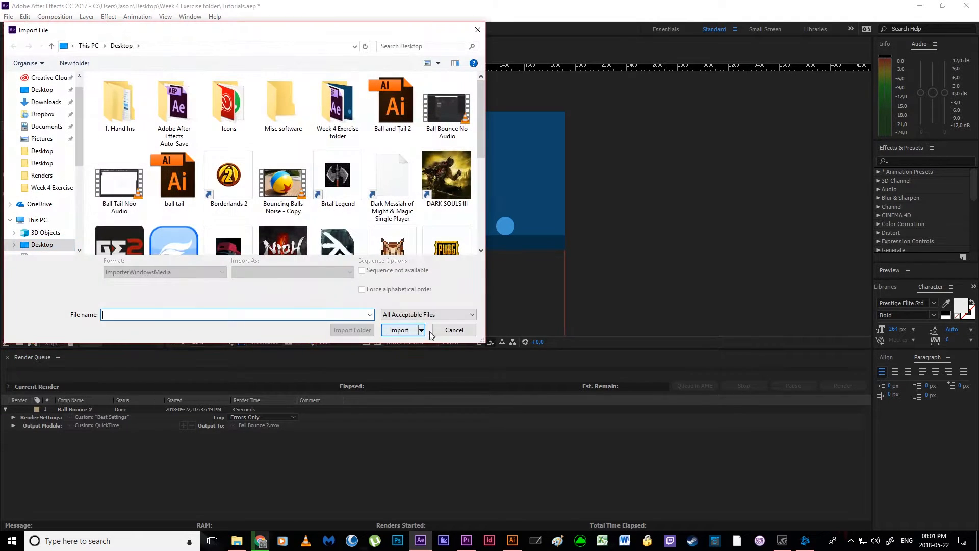
{"action": "left_click", "coordinate": [454, 331]}
{"action": "left_click", "coordinate": [9, 16]}
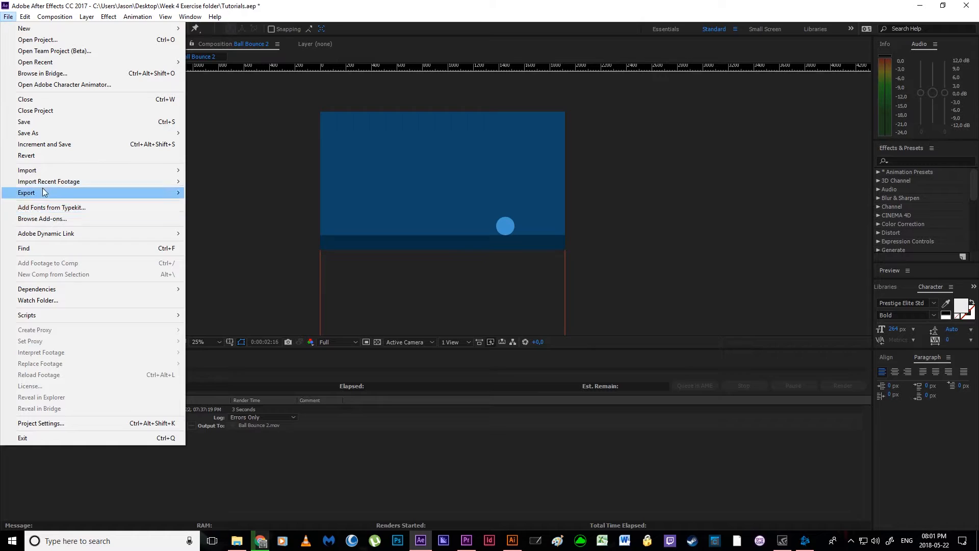
{"action": "mouse_move", "coordinate": [102, 170]}
{"action": "left_click", "coordinate": [232, 170]}
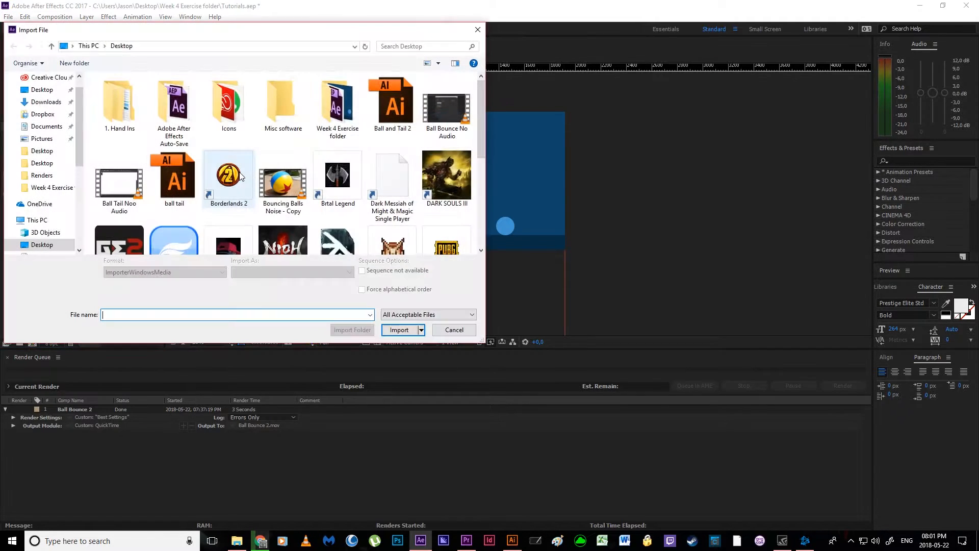
{"action": "left_click", "coordinate": [393, 120]}
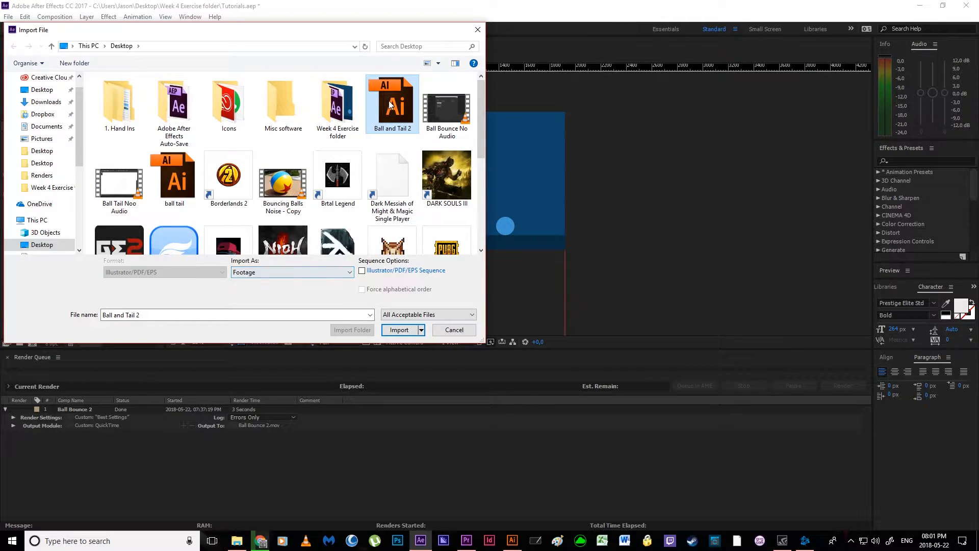
{"action": "left_click", "coordinate": [270, 277]}
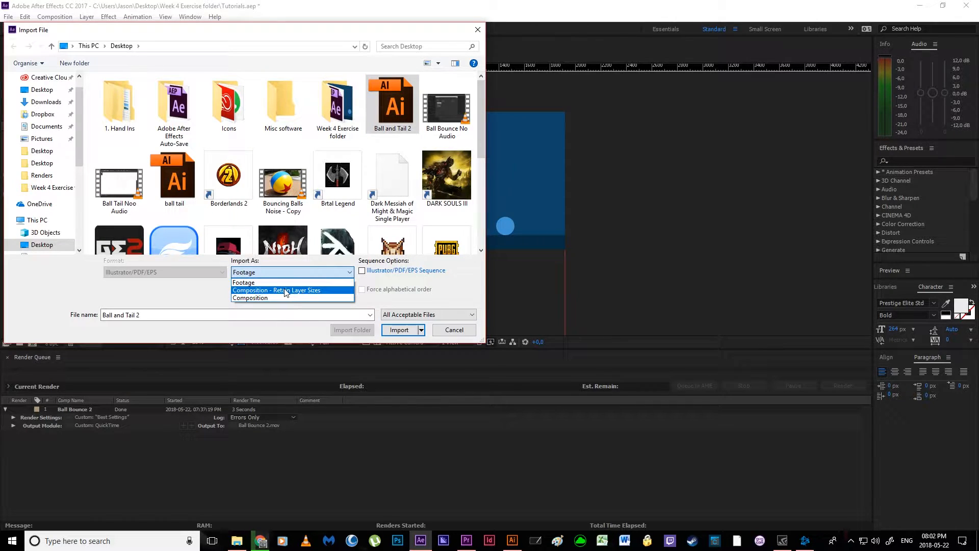
{"action": "left_click", "coordinate": [284, 290]}
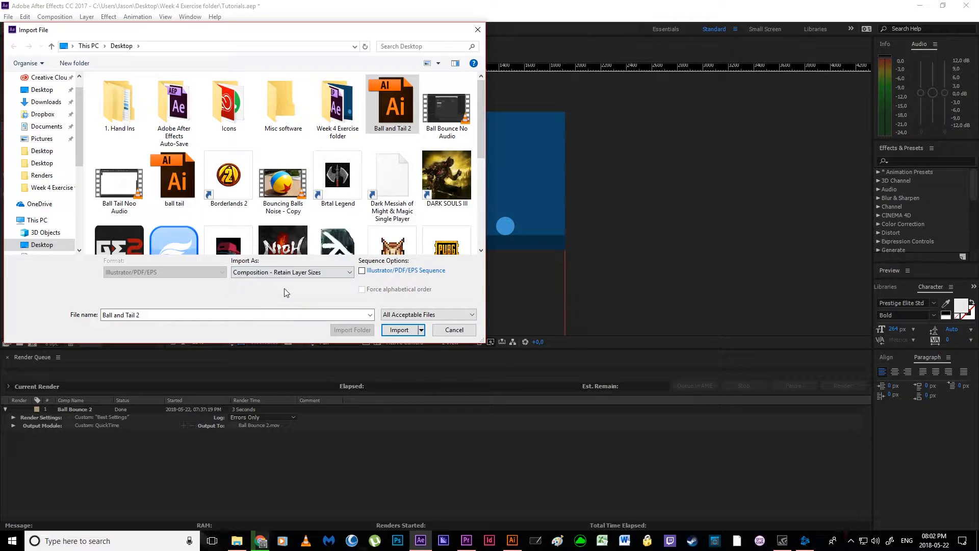
{"action": "left_click", "coordinate": [403, 330]}
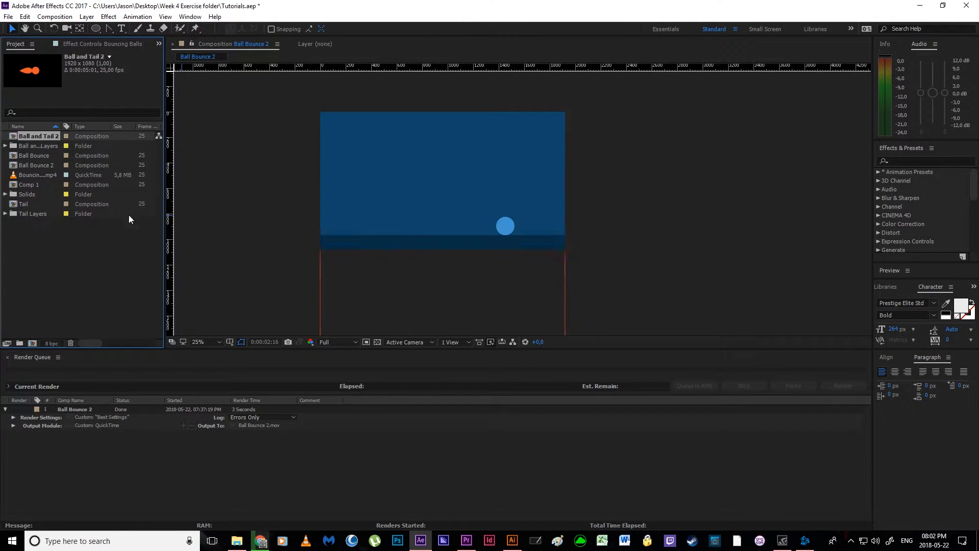
Open the Ball and Tail 2 composition and check the shapes on its Tail and Body layers.
{"action": "double_click", "coordinate": [48, 136]}
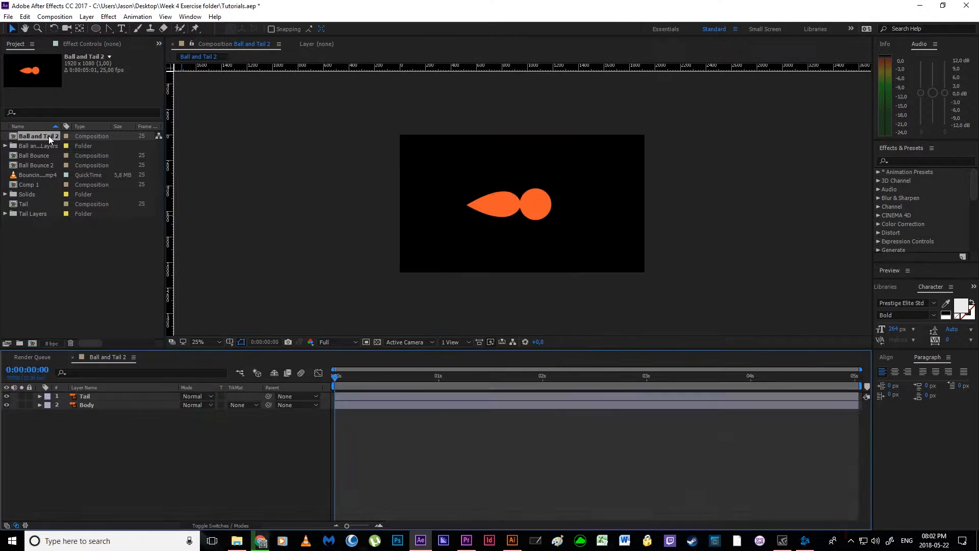
{"action": "left_click", "coordinate": [532, 212]}
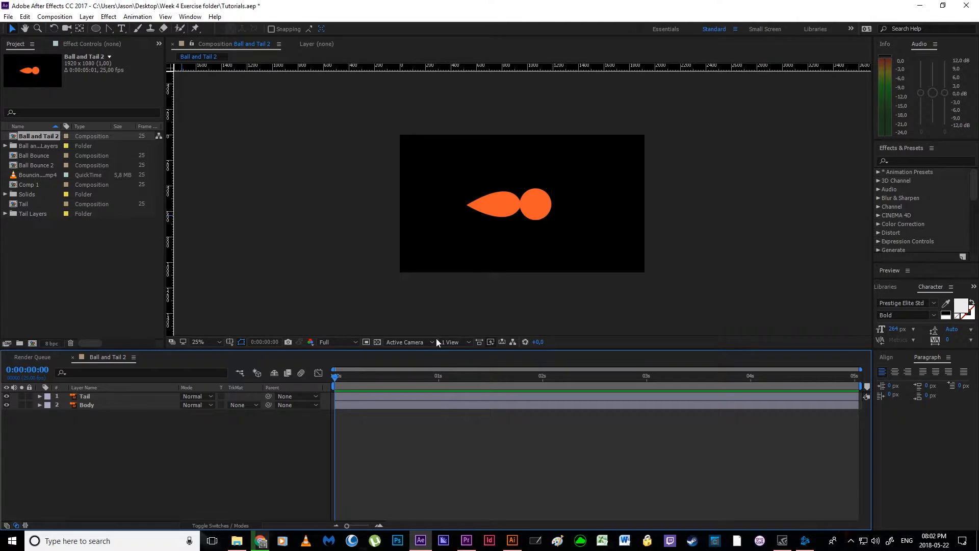
{"action": "left_click", "coordinate": [114, 396]}
{"action": "left_click", "coordinate": [117, 405]}
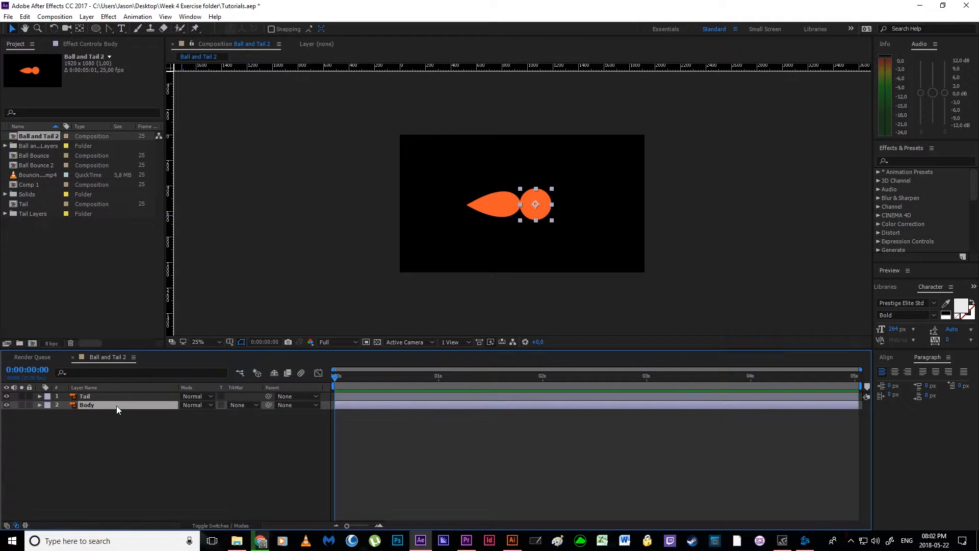
Parent the Tail layer to the Body layer.
{"action": "left_click", "coordinate": [143, 480]}
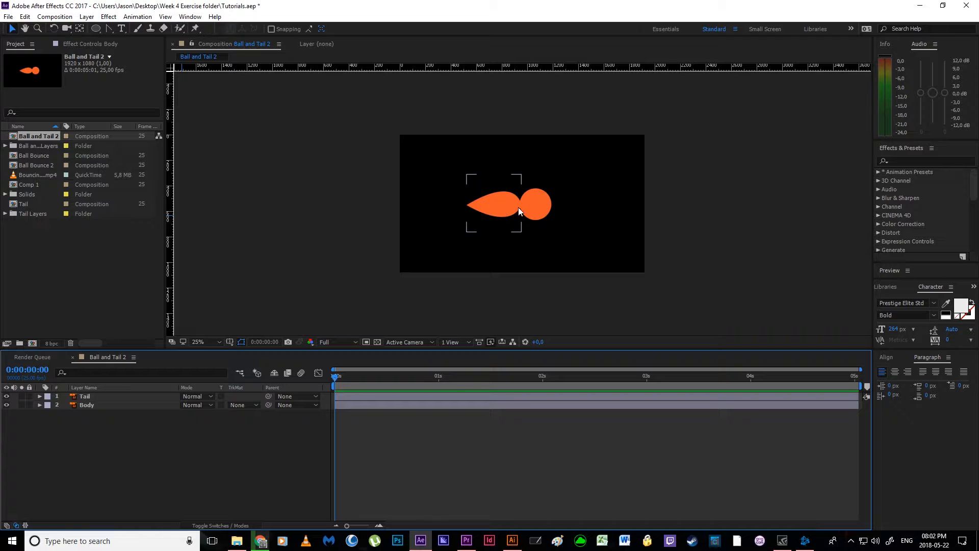
{"action": "left_click", "coordinate": [122, 399]}
{"action": "left_click_drag", "start_coordinate": [268, 396], "coordinate": [134, 405]}
Add a null object between the Tail and Body layers and parent Body to it.
{"action": "right_click", "coordinate": [132, 437]}
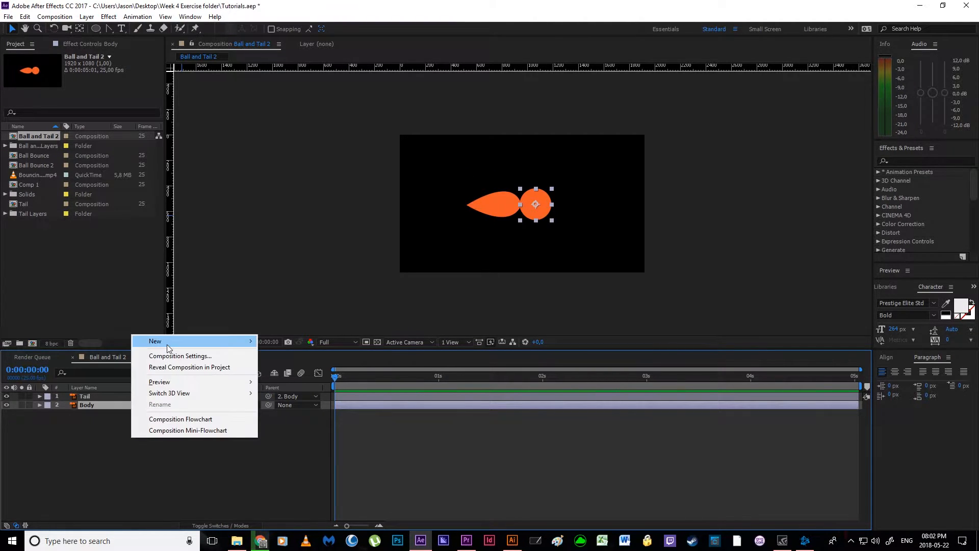
{"action": "mouse_move", "coordinate": [167, 344]}
{"action": "left_click", "coordinate": [67, 399]}
{"action": "left_click", "coordinate": [90, 429]}
{"action": "left_click", "coordinate": [101, 413]}
{"action": "left_click_drag", "start_coordinate": [266, 414], "coordinate": [135, 407]}
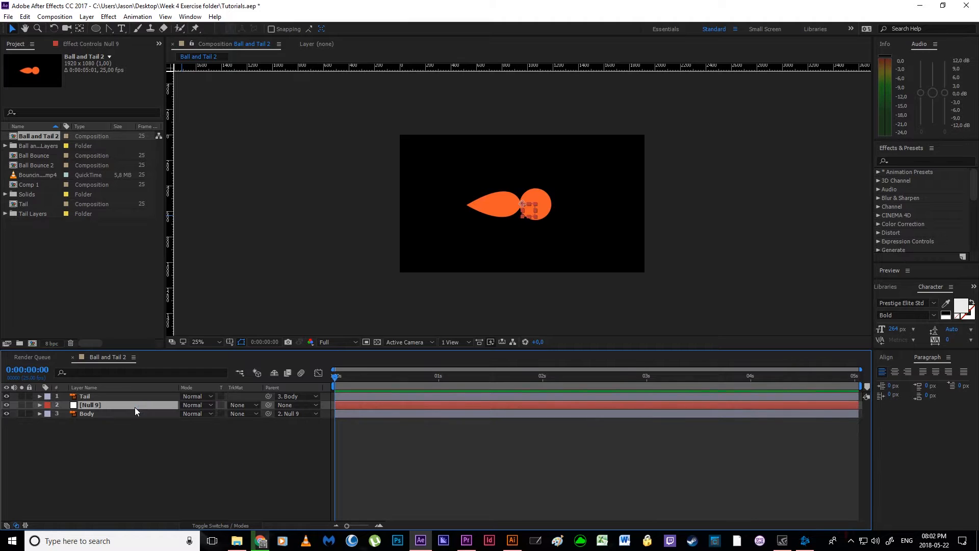
Scale the null object down to 37% and display the Tail layer's own scale for comparison.
{"action": "key", "text": "s"}
{"action": "left_click_drag", "start_coordinate": [198, 414], "coordinate": [168, 413]}
{"action": "left_click", "coordinate": [161, 460]}
{"action": "left_click", "coordinate": [110, 399]}
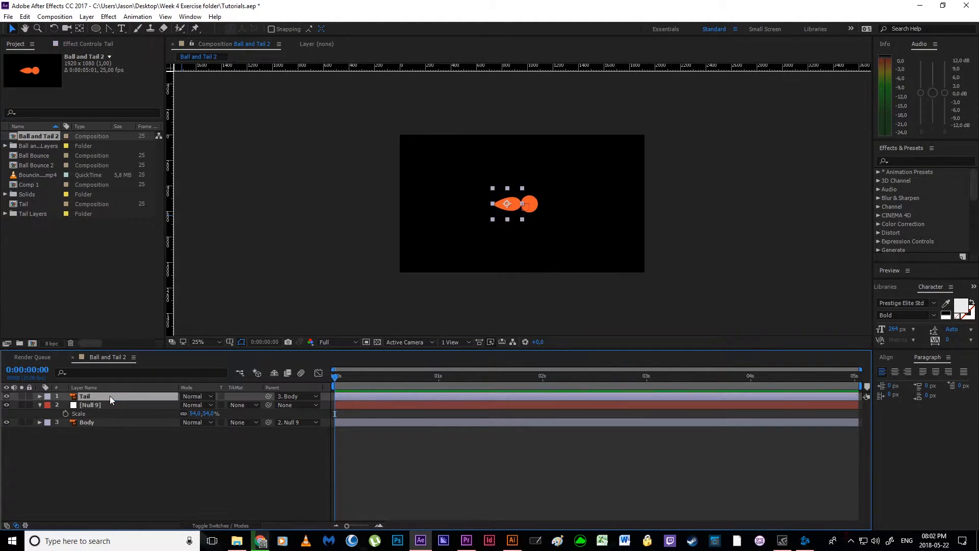
{"action": "key", "text": "s"}
{"action": "left_click", "coordinate": [174, 475]}
{"action": "left_click_drag", "start_coordinate": [196, 421], "coordinate": [187, 423]}
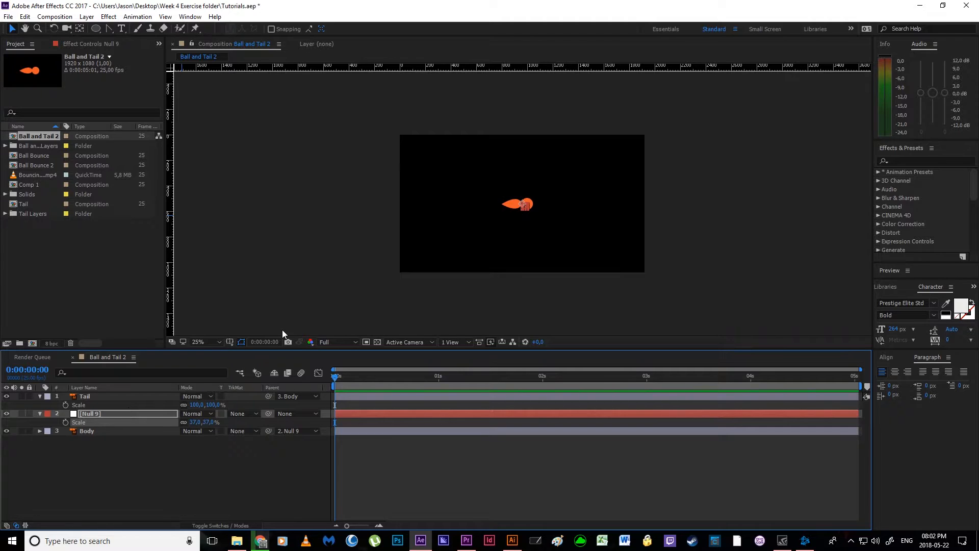
Set the null object's scale to 44% and delete the null.
{"action": "mouse_move", "coordinate": [193, 426]}
{"action": "left_mouse_down"}
{"action": "mouse_move", "coordinate": [214, 423]}
{"action": "mouse_move", "coordinate": [208, 431]}
{"action": "left_mouse_up"}
{"action": "left_click", "coordinate": [111, 445]}
{"action": "left_click", "coordinate": [99, 414]}
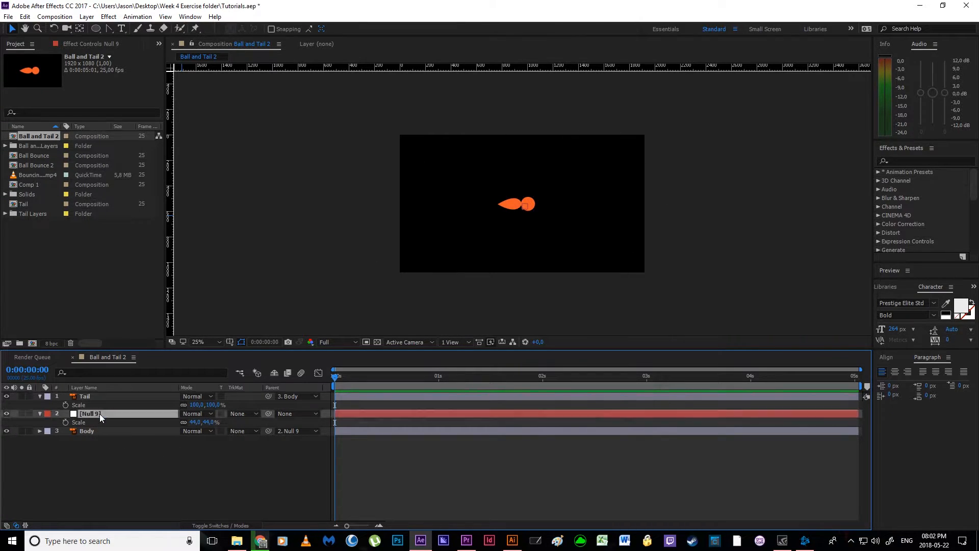
{"action": "key", "text": "Delete"}
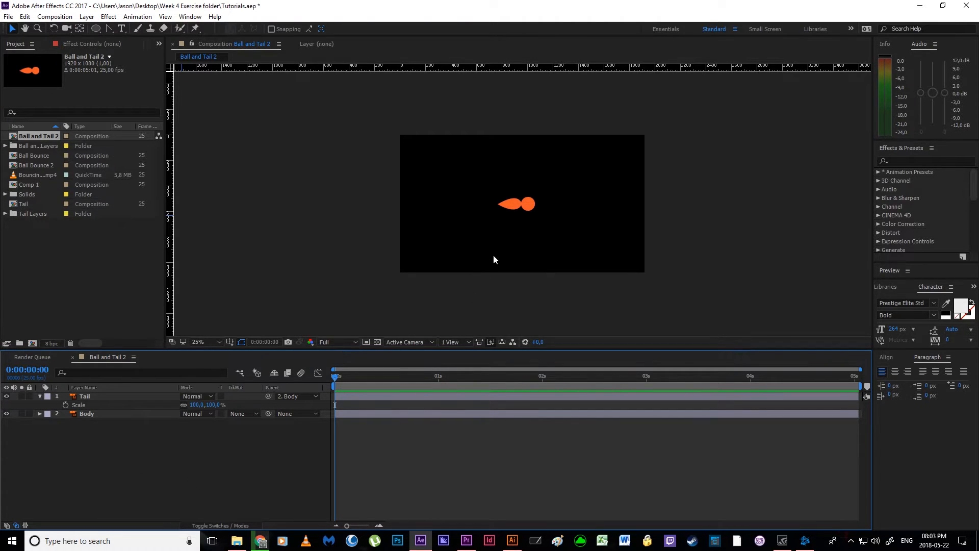
Add a horizontal guide near the bottom of the frame and move the ball with its tail to rest on it at the left side.
{"action": "key", "text": "period"}
{"action": "left_click_drag", "start_coordinate": [470, 215], "coordinate": [467, 172]}
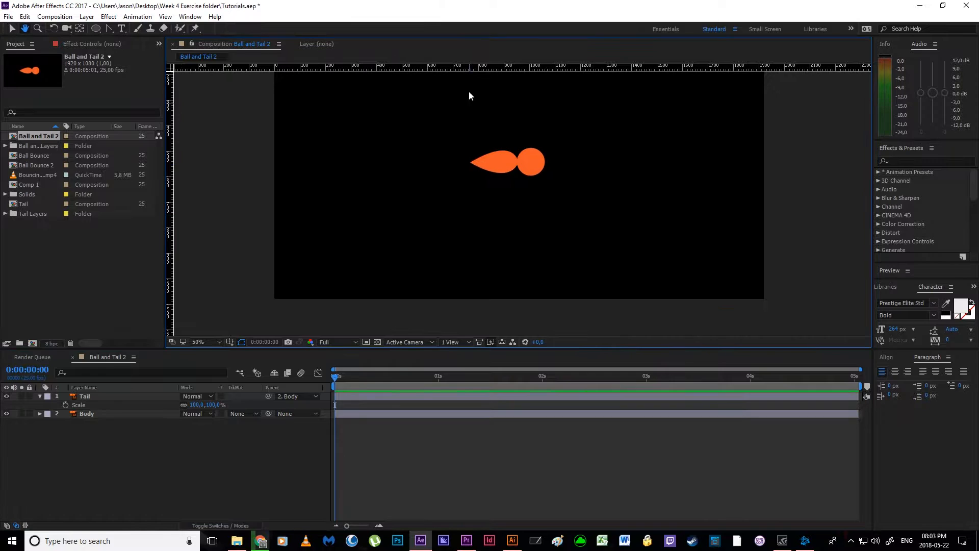
{"action": "left_click_drag", "start_coordinate": [470, 66], "coordinate": [513, 263]}
{"action": "left_click", "coordinate": [532, 164]}
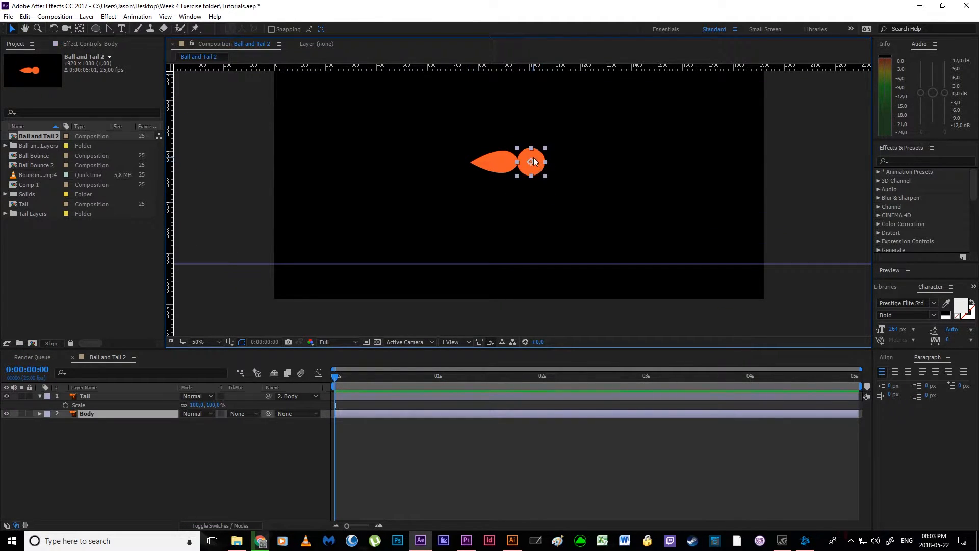
{"action": "mouse_move", "coordinate": [533, 157]}
{"action": "left_mouse_down"}
{"action": "mouse_move", "coordinate": [408, 192]}
{"action": "mouse_move", "coordinate": [352, 252]}
{"action": "mouse_move", "coordinate": [387, 248]}
{"action": "left_mouse_up"}
Set the Tail layer's parent to None and select the Body layer.
{"action": "left_click", "coordinate": [151, 424]}
{"action": "left_click", "coordinate": [109, 413]}
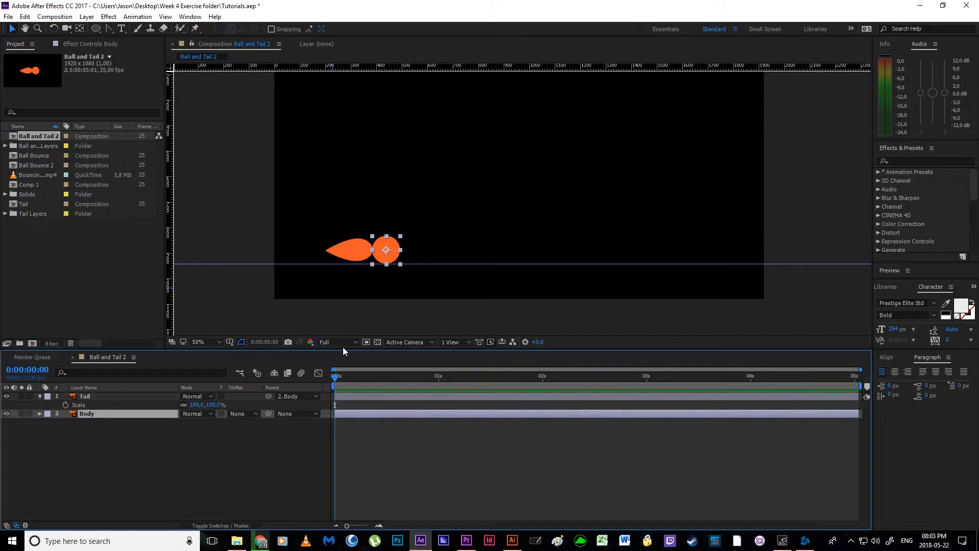
{"action": "left_click", "coordinate": [130, 430]}
{"action": "left_click", "coordinate": [96, 400]}
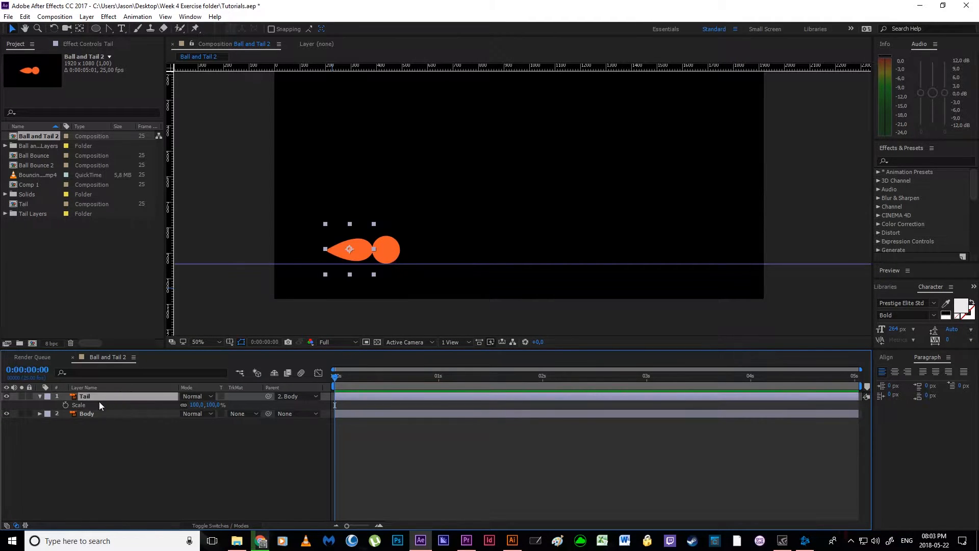
{"action": "left_click", "coordinate": [285, 397]}
{"action": "left_click", "coordinate": [288, 406]}
{"action": "left_click", "coordinate": [118, 413]}
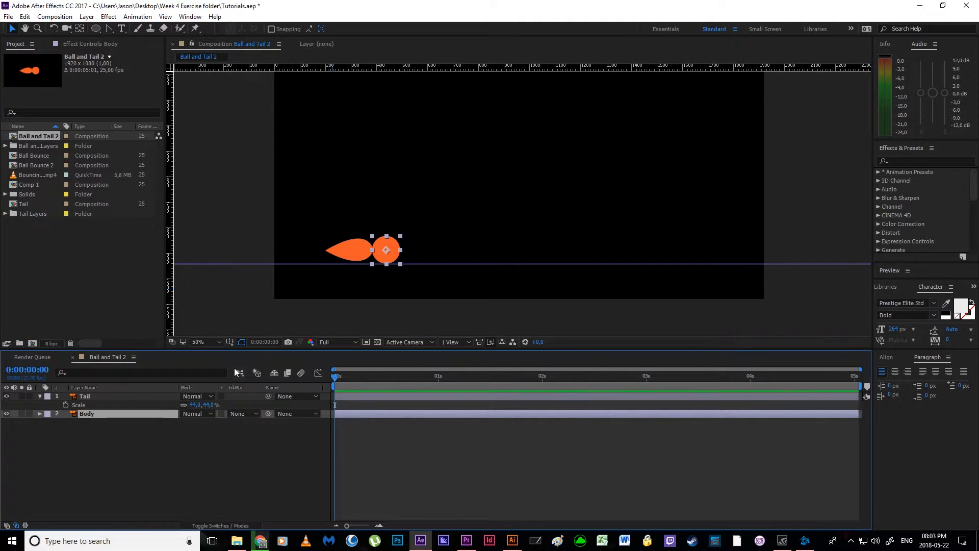
Move the Body layer's anchor point from the ball's center to its bottom edge on the guide.
{"action": "left_click", "coordinate": [80, 29]}
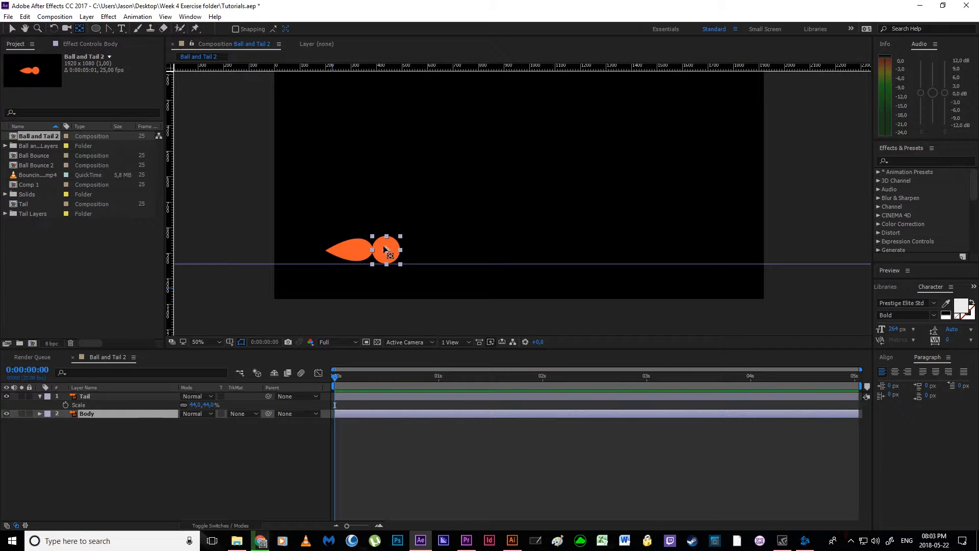
{"action": "left_click_drag", "start_coordinate": [386, 250], "coordinate": [386, 265]}
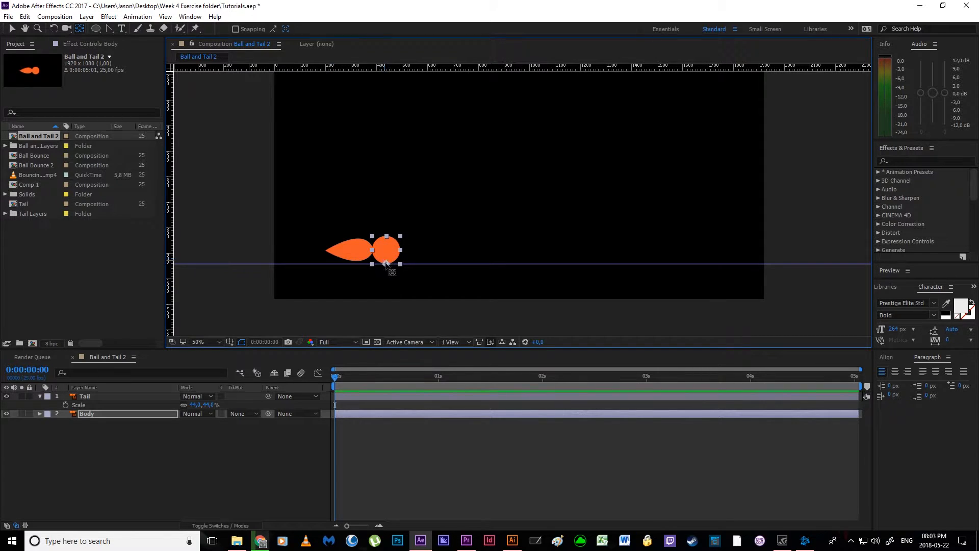
{"action": "scroll", "coordinate": [387, 263], "scroll_direction": "up", "scroll_amount": 1}
{"action": "left_click_drag", "start_coordinate": [347, 280], "coordinate": [436, 252]}
Unlink the Body layer's scale proportions, try stretching the ball vertically, and undo the stretch.
{"action": "key", "text": "s"}
{"action": "left_click", "coordinate": [183, 422]}
{"action": "mouse_move", "coordinate": [207, 422]}
{"action": "left_mouse_down"}
{"action": "mouse_move", "coordinate": [234, 422]}
{"action": "mouse_move", "coordinate": [206, 421]}
{"action": "mouse_move", "coordinate": [221, 423]}
{"action": "left_mouse_up"}
{"action": "key", "text": "ctrl+z"}
{"action": "left_click", "coordinate": [212, 405]}
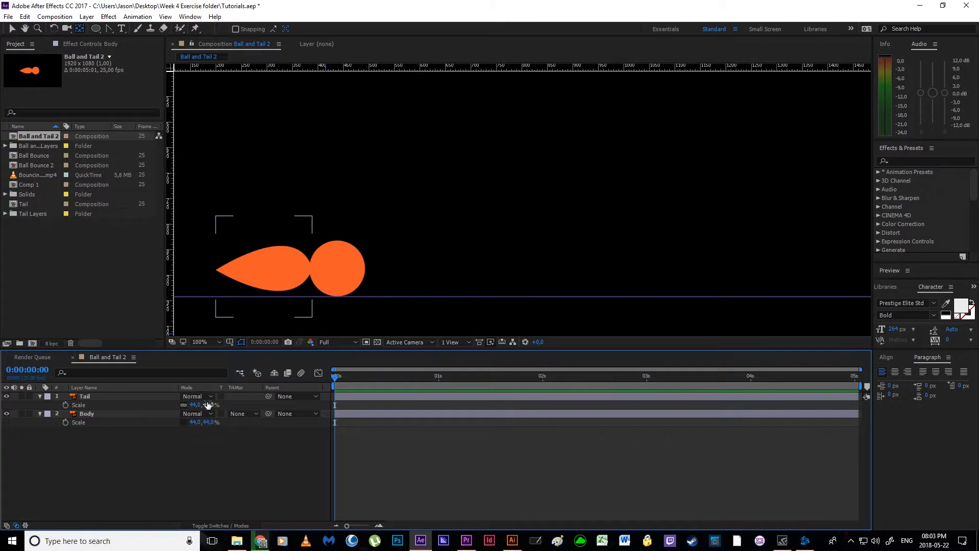
{"action": "left_click", "coordinate": [208, 434]}
{"action": "left_click", "coordinate": [208, 405]}
{"action": "left_click", "coordinate": [192, 467]}
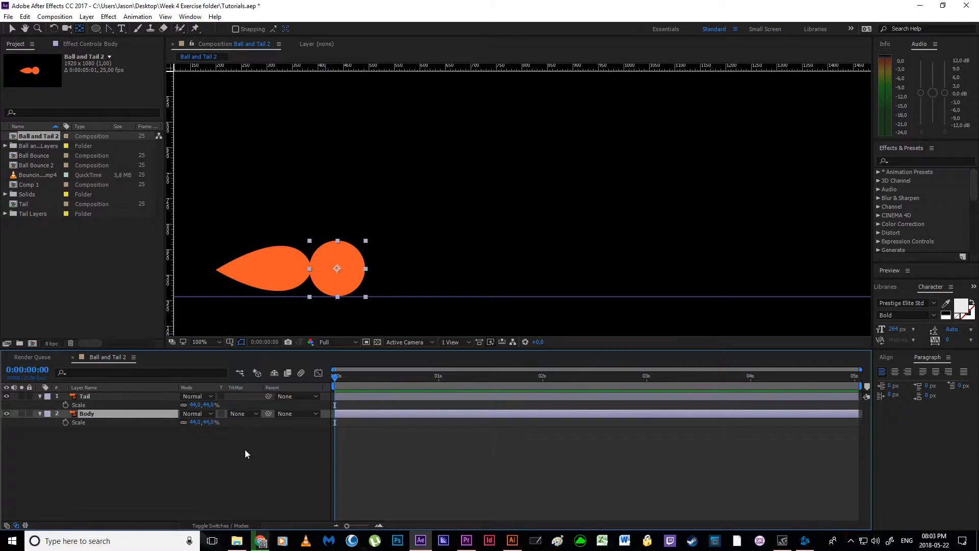
Undo the recent edits back to before the null object was deleted.
{"action": "key", "text": "ctrl+z"}
{"action": "key", "text": "ctrl+z"}
{"action": "left_click", "coordinate": [205, 462]}
Move the null object to the top of the layer stack, and hide and lock it.
{"action": "left_click", "coordinate": [134, 415]}
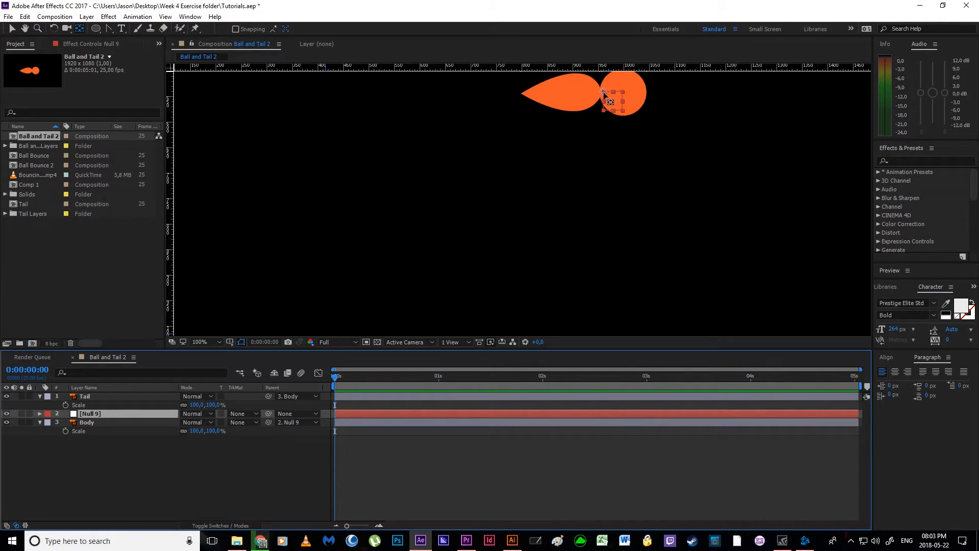
{"action": "key", "text": "v"}
{"action": "left_click", "coordinate": [151, 453]}
{"action": "left_click", "coordinate": [118, 422]}
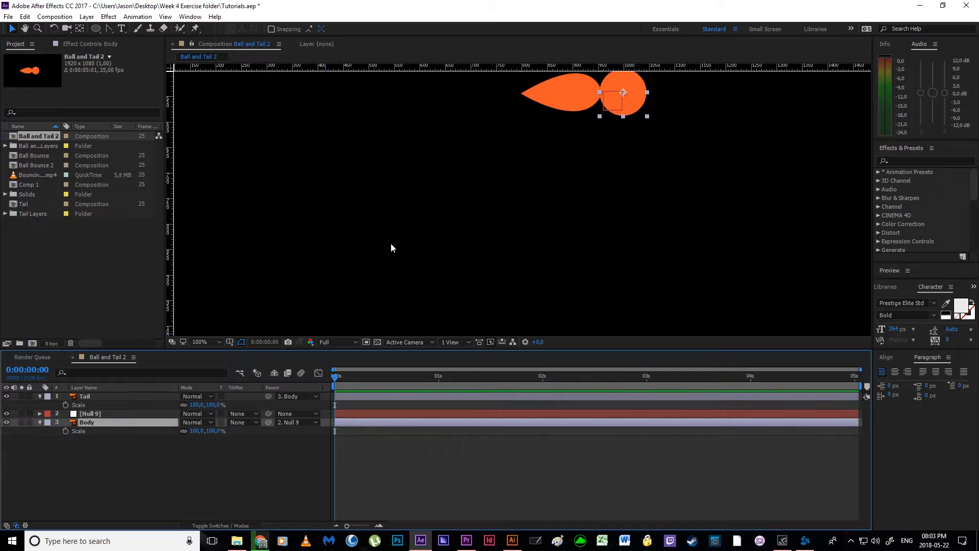
{"action": "key", "text": "comma"}
{"action": "left_click_drag", "start_coordinate": [101, 412], "coordinate": [128, 395]}
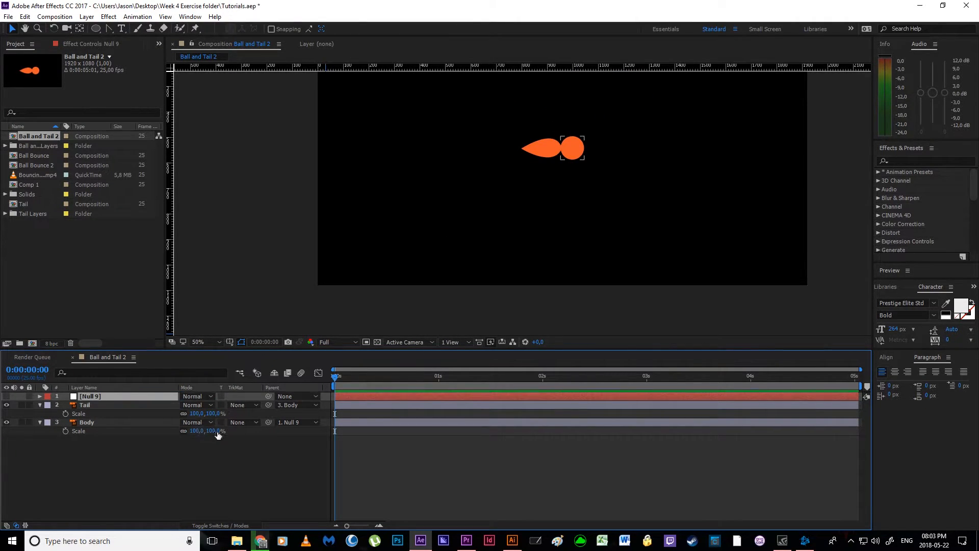
{"action": "left_click", "coordinate": [110, 475]}
{"action": "left_click", "coordinate": [94, 389]}
{"action": "left_click", "coordinate": [94, 389]}
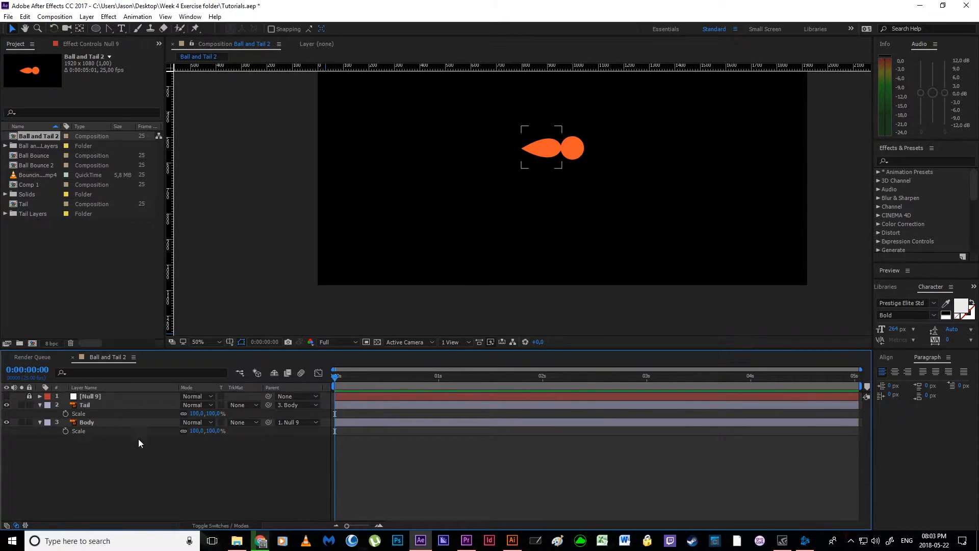
Move the ball and tail onto a horizontal guide at the frame's lower left, and place Body's anchor point at the ball's bottom edge.
{"action": "left_click", "coordinate": [572, 148]}
{"action": "left_click_drag", "start_coordinate": [571, 148], "coordinate": [414, 249]}
{"action": "key", "text": "y"}
{"action": "scroll", "coordinate": [414, 257], "scroll_direction": "up", "scroll_amount": 4}
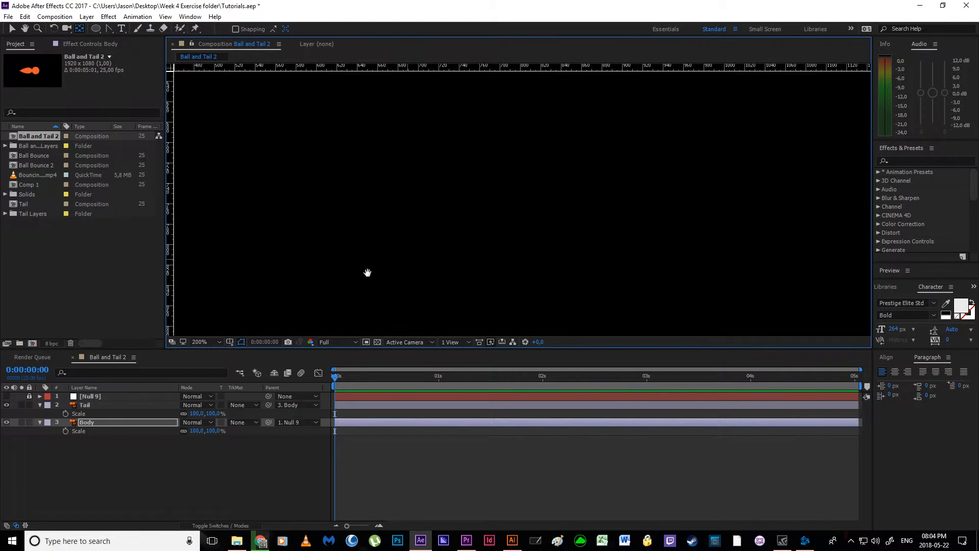
{"action": "key", "text": "v"}
Detach the Tail layer from Body by setting its parent to None.
{"action": "left_click", "coordinate": [142, 457]}
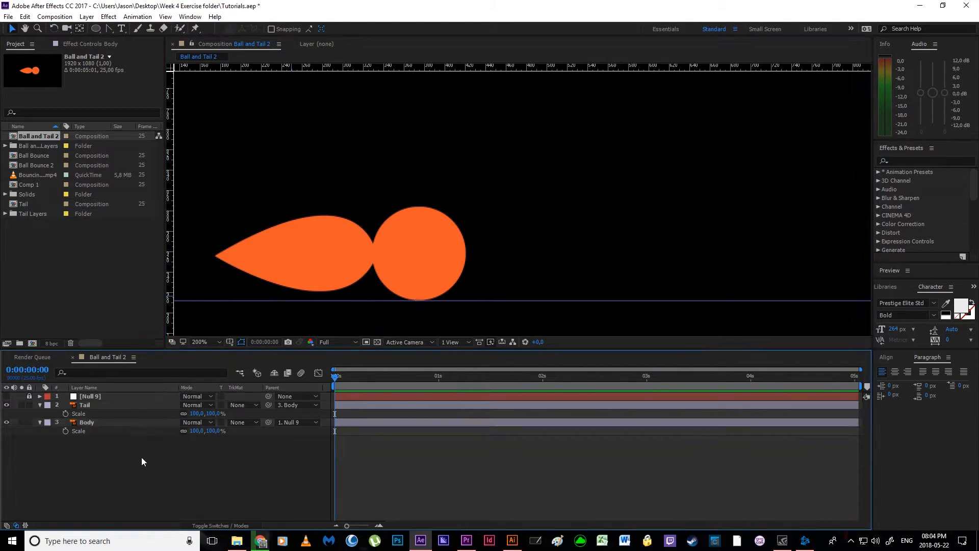
{"action": "left_click", "coordinate": [84, 406]}
{"action": "left_click", "coordinate": [285, 404]}
{"action": "left_click", "coordinate": [286, 413]}
Unlink the Body layer's scale proportions, test a vertical stretch to 184%, and undo the stretch.
{"action": "left_click", "coordinate": [103, 424]}
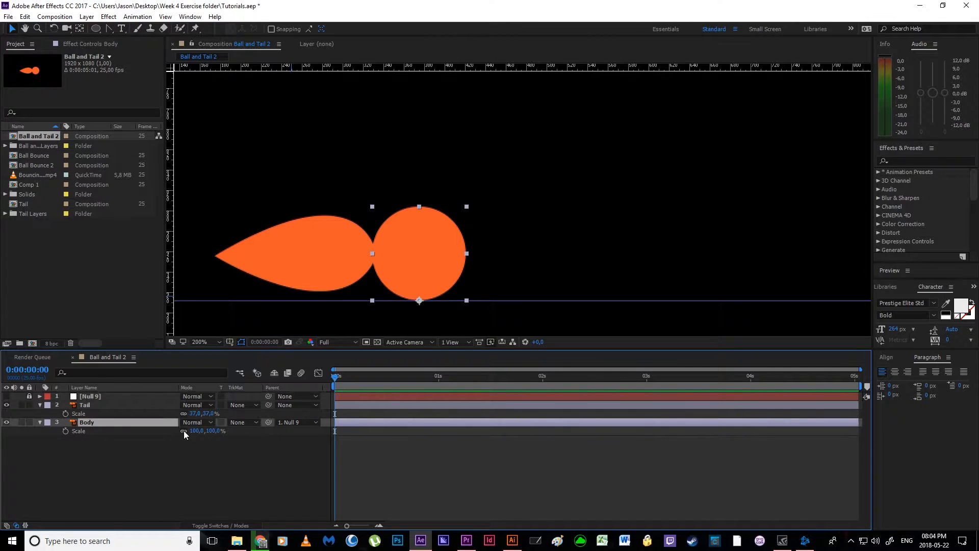
{"action": "left_click", "coordinate": [199, 431]}
{"action": "left_click_drag", "start_coordinate": [200, 432], "coordinate": [262, 437]}
{"action": "key", "text": "ctrl+z"}
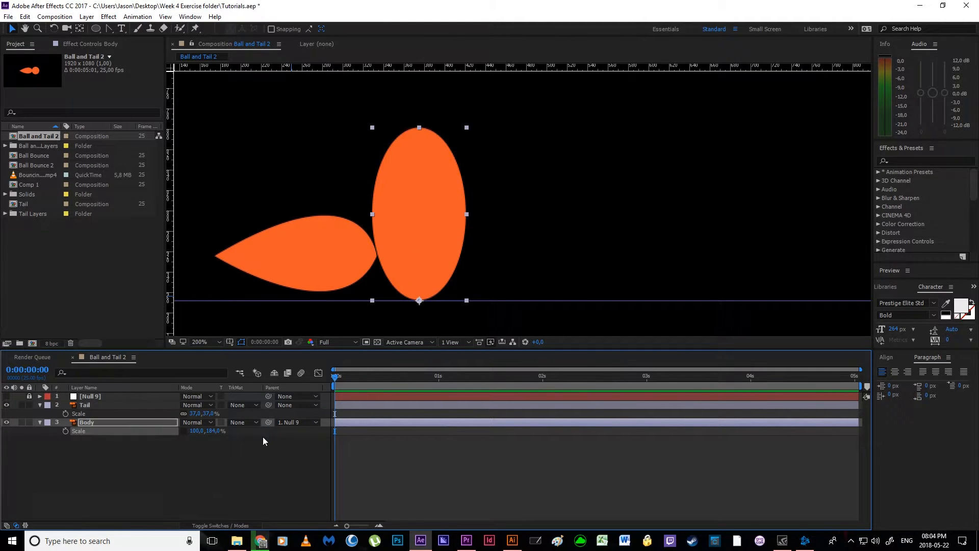
Undo the Body layer's vertical stretch, then hide the Tail layer and collapse its Scale property.
{"action": "key", "text": "ctrl+z"}
{"action": "left_click", "coordinate": [240, 485]}
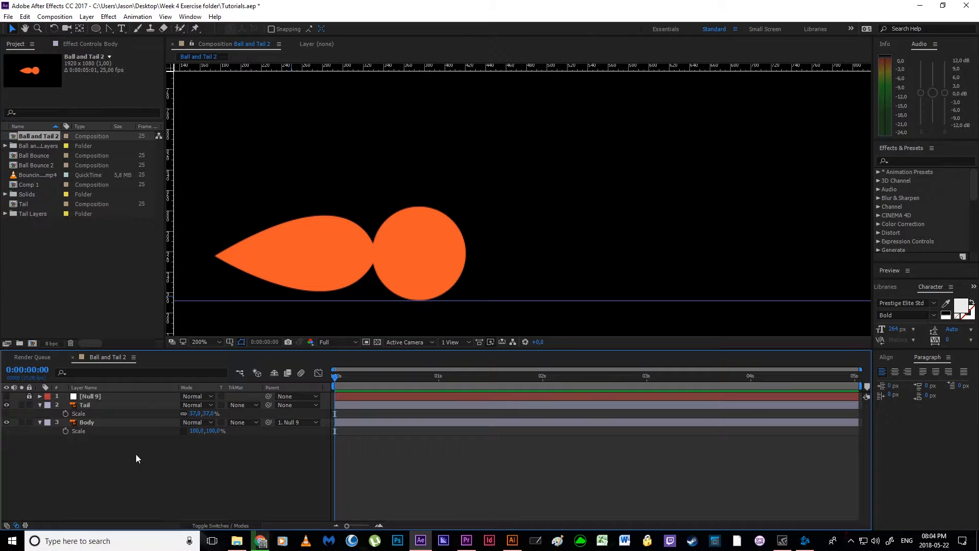
{"action": "left_click", "coordinate": [7, 404]}
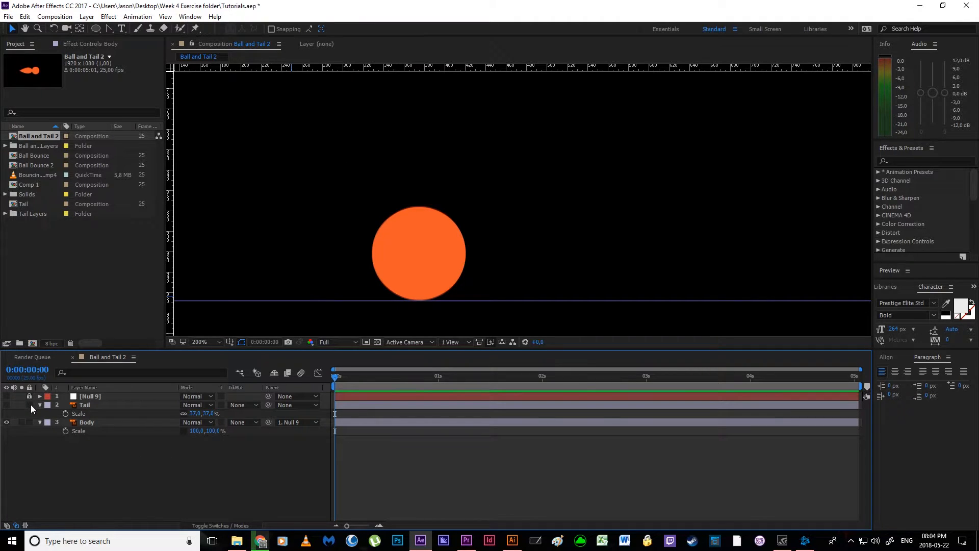
{"action": "left_click", "coordinate": [84, 406]}
{"action": "left_click", "coordinate": [41, 406]}
{"action": "left_click", "coordinate": [61, 441]}
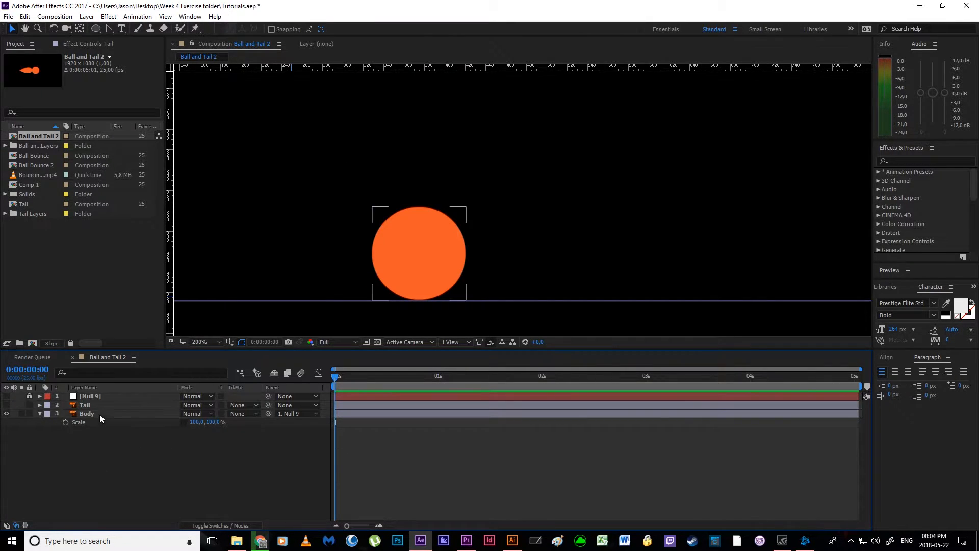
Reveal the Body layer's Position property and set its first keyframe at 0:00:00:00.
{"action": "left_click", "coordinate": [100, 415]}
{"action": "key", "text": "comma"}
{"action": "left_click_drag", "start_coordinate": [593, 221], "coordinate": [441, 277]}
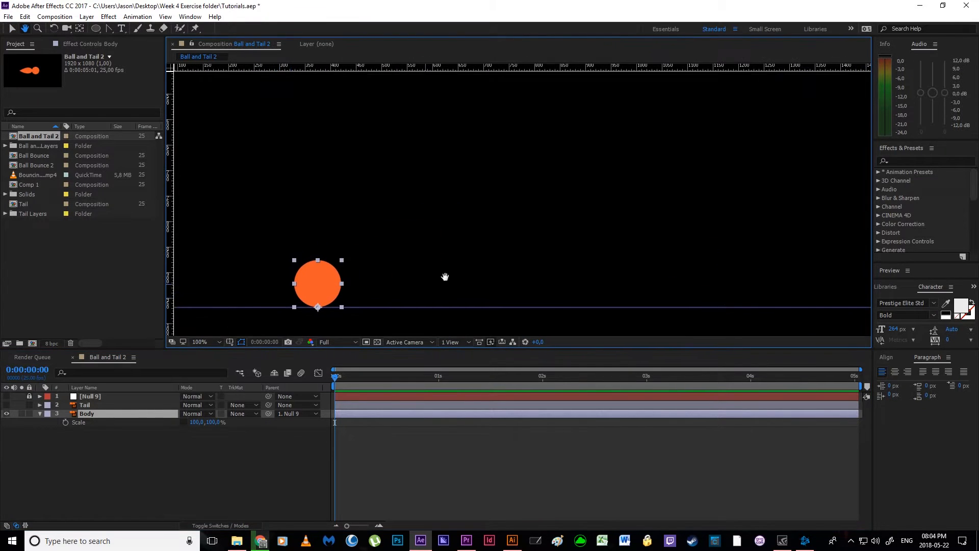
{"action": "key", "text": "comma"}
{"action": "left_click_drag", "start_coordinate": [489, 257], "coordinate": [417, 306]}
{"action": "key", "text": "v"}
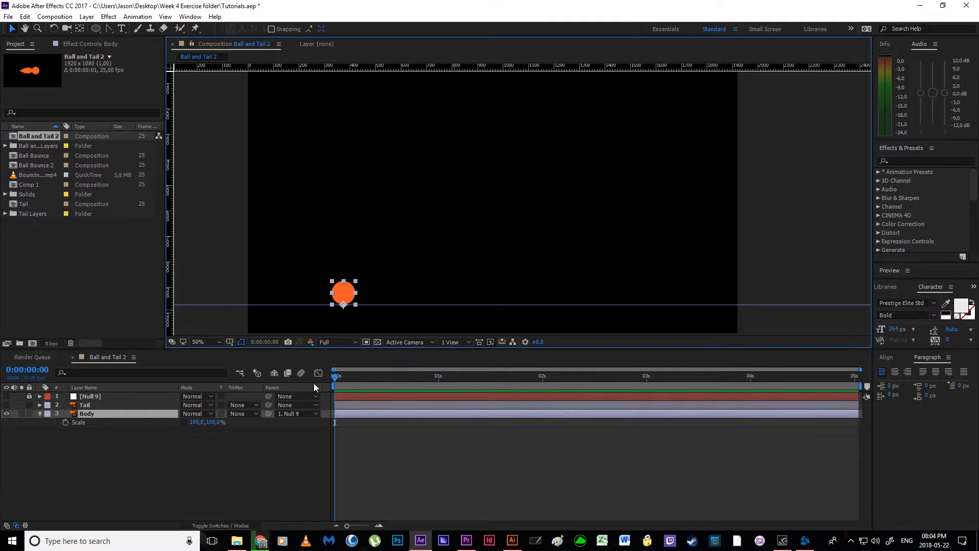
{"action": "left_click", "coordinate": [106, 413]}
{"action": "key", "text": "p"}
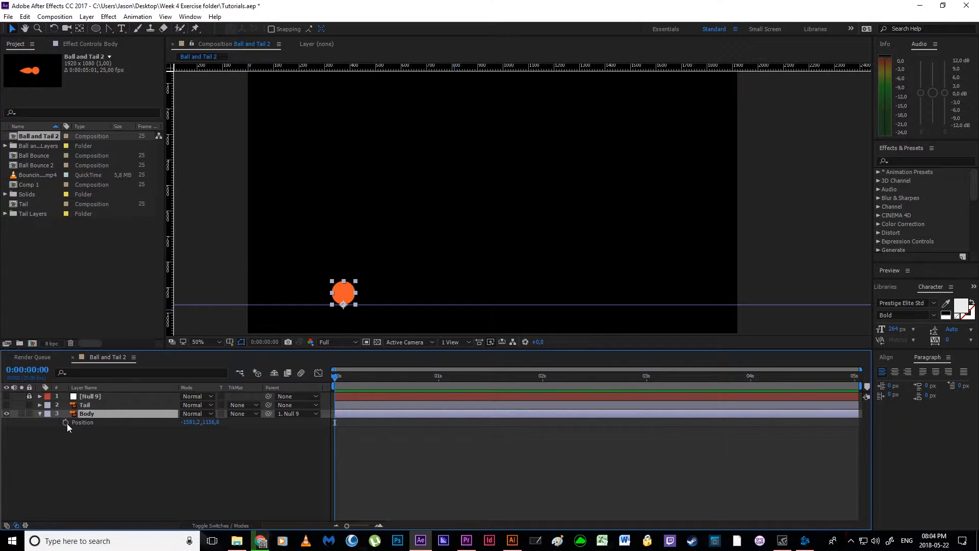
{"action": "left_click", "coordinate": [66, 423]}
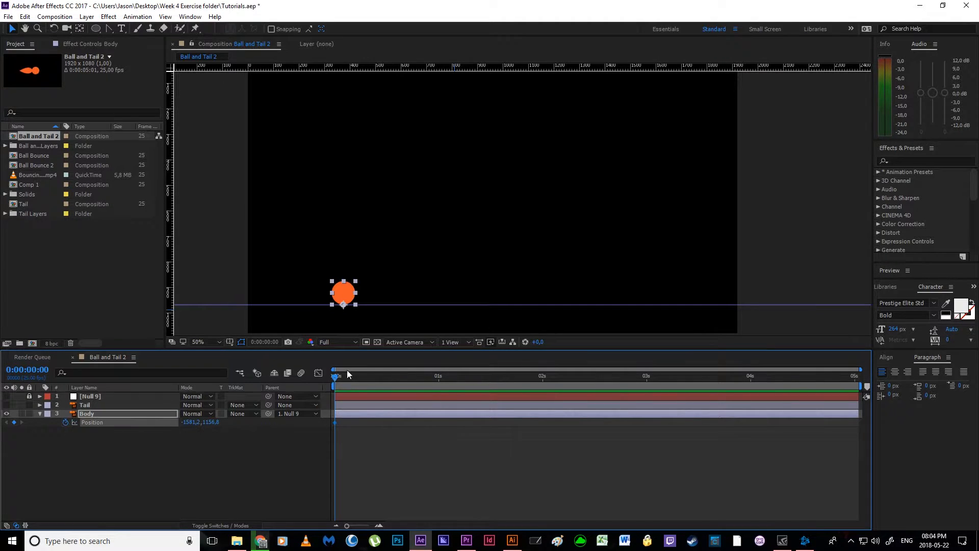
At 0:00:01:00, move the ball up and right to keyframe the peak of its jump.
{"action": "scroll", "coordinate": [409, 259], "scroll_direction": "down", "scroll_amount": 2}
{"action": "scroll", "coordinate": [408, 259], "scroll_direction": "up", "scroll_amount": 2}
{"action": "scroll", "coordinate": [408, 261], "scroll_direction": "down", "scroll_amount": 2}
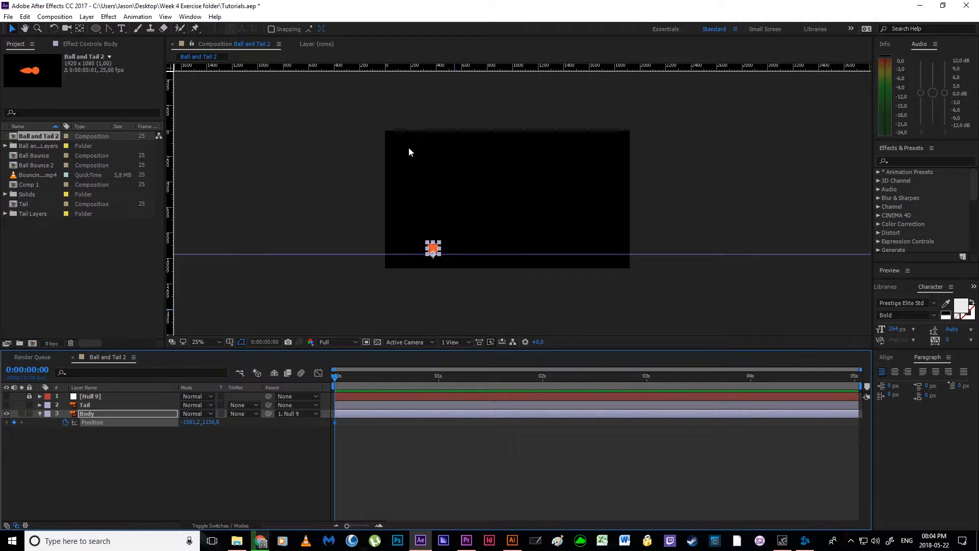
{"action": "scroll", "coordinate": [397, 151], "scroll_direction": "up", "scroll_amount": 2}
{"action": "key", "text": "space"}
{"action": "mouse_move", "coordinate": [413, 224]}
{"action": "left_mouse_down"}
{"action": "mouse_move", "coordinate": [416, 254]}
{"action": "mouse_move", "coordinate": [409, 242]}
{"action": "left_mouse_up"}
{"action": "left_click_drag", "start_coordinate": [336, 380], "coordinate": [439, 389]}
{"action": "left_click_drag", "start_coordinate": [340, 312], "coordinate": [347, 302]}
{"action": "left_click_drag", "start_coordinate": [378, 268], "coordinate": [478, 148]}
At 0:00:02:00, move the ball down onto the guide at the frame's lower right to keyframe its landing.
{"action": "left_click", "coordinate": [547, 385]}
{"action": "left_click_drag", "start_coordinate": [548, 386], "coordinate": [541, 378]}
{"action": "left_click_drag", "start_coordinate": [486, 151], "coordinate": [584, 314]}
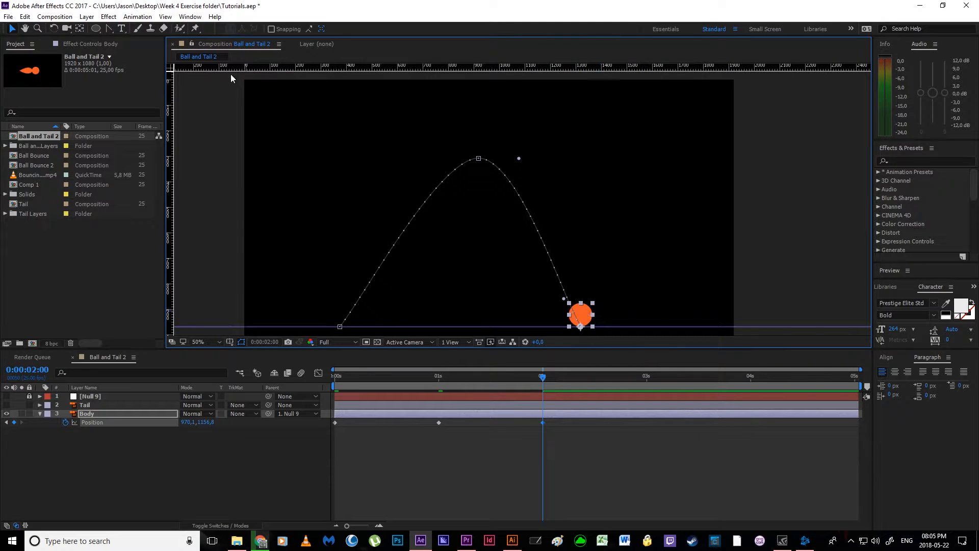
{"action": "left_click", "coordinate": [161, 16]}
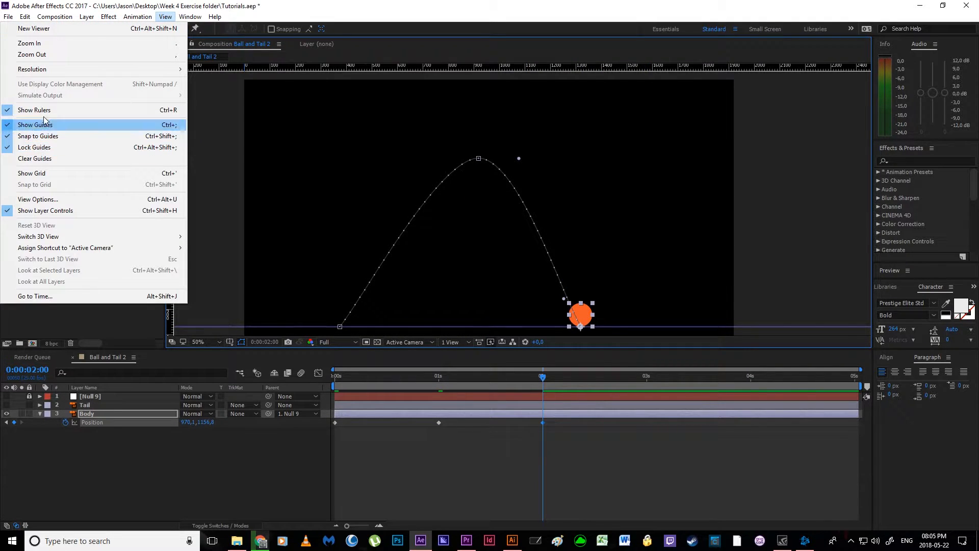
{"action": "left_click", "coordinate": [580, 318]}
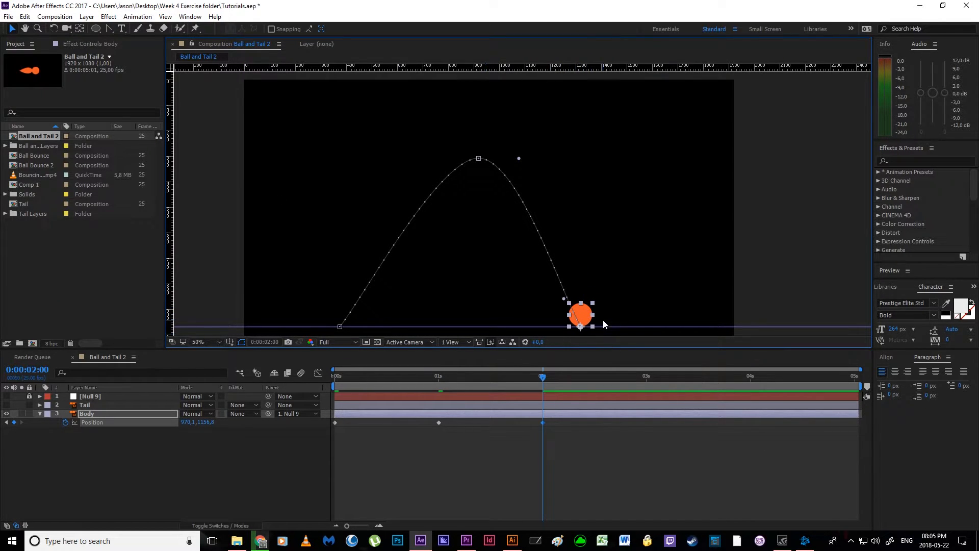
Convert the motion path's peak to a corner point and move it midway between the start and landing points.
{"action": "left_click_drag", "start_coordinate": [109, 28], "coordinate": [141, 63]}
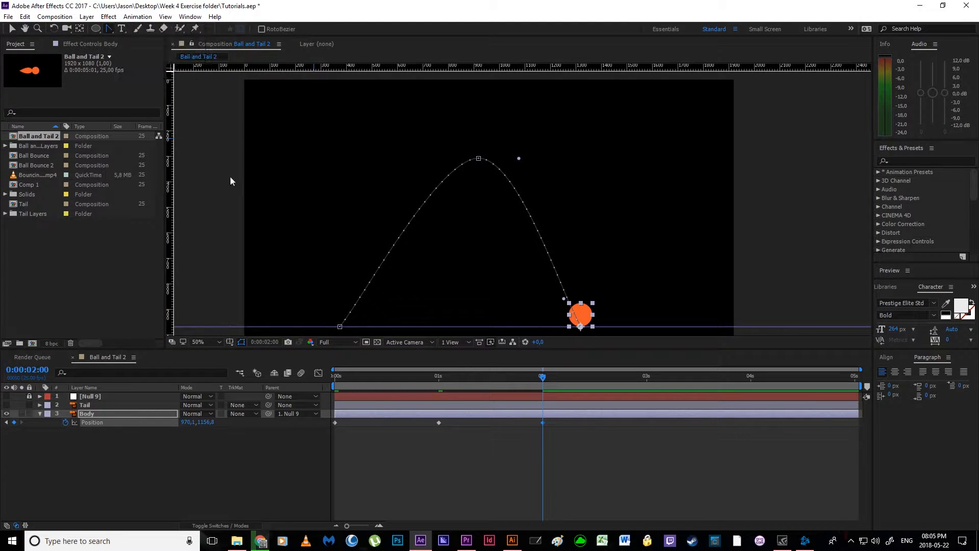
{"action": "left_click", "coordinate": [340, 328]}
{"action": "left_click", "coordinate": [478, 158]}
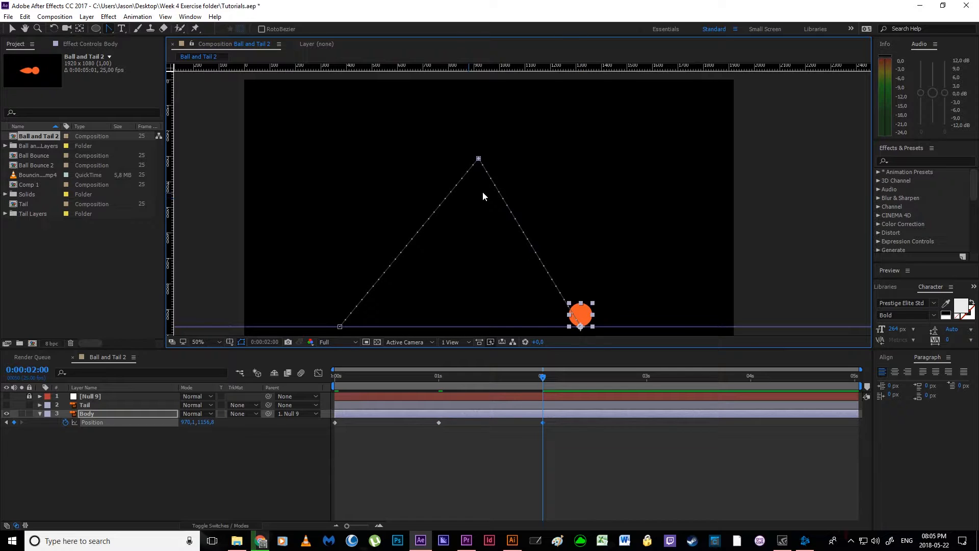
{"action": "key", "text": "v"}
{"action": "mouse_move", "coordinate": [478, 159]}
{"action": "left_mouse_down"}
{"action": "mouse_move", "coordinate": [450, 160]}
{"action": "mouse_move", "coordinate": [460, 161]}
{"action": "left_mouse_up"}
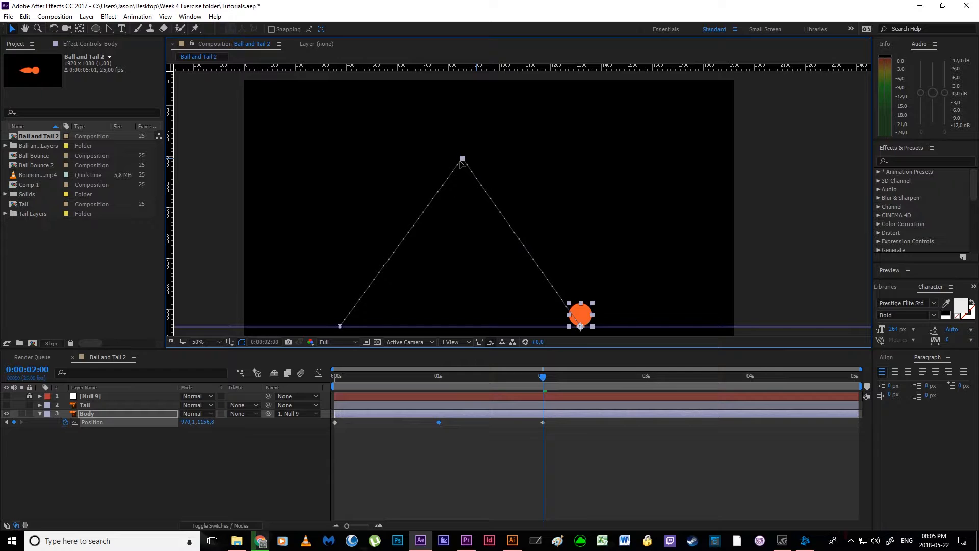
Pull long, nearly horizontal curve handles out of the peak point to shape the motion path into a rounded arc.
{"action": "key", "text": "g"}
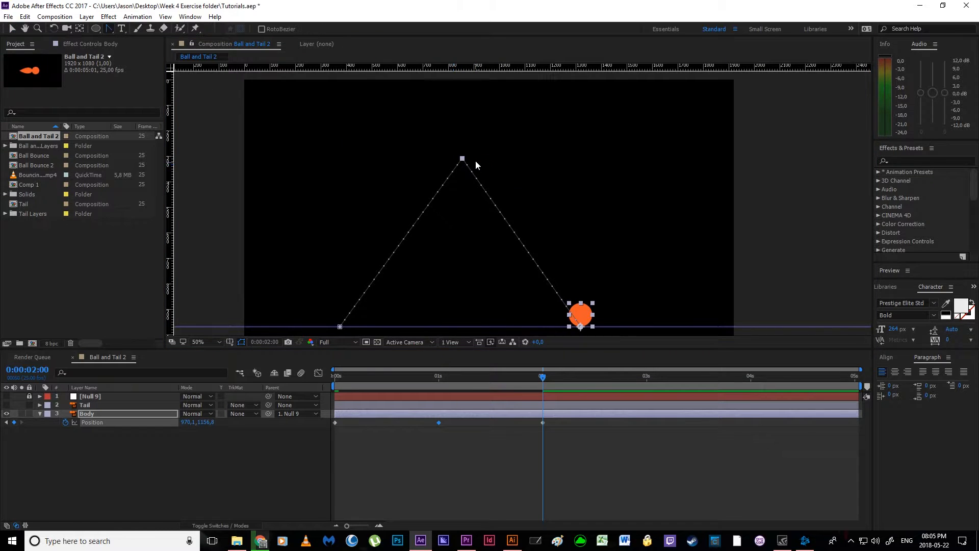
{"action": "left_click_drag", "start_coordinate": [463, 159], "coordinate": [550, 162]}
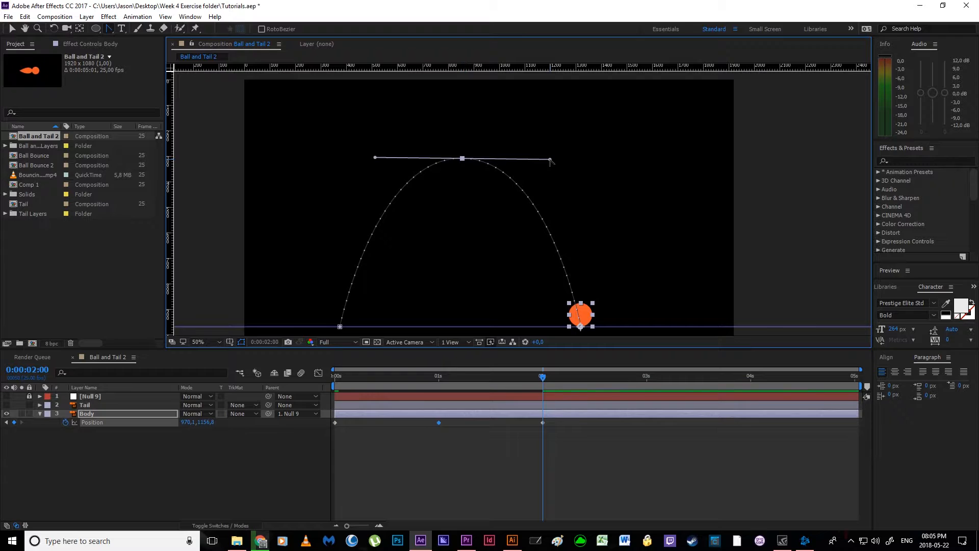
{"action": "key", "text": "v"}
{"action": "left_click", "coordinate": [499, 442]}
Preview the ball's jump and examine its position at the start, peak and landing keyframes.
{"action": "key", "text": "space"}
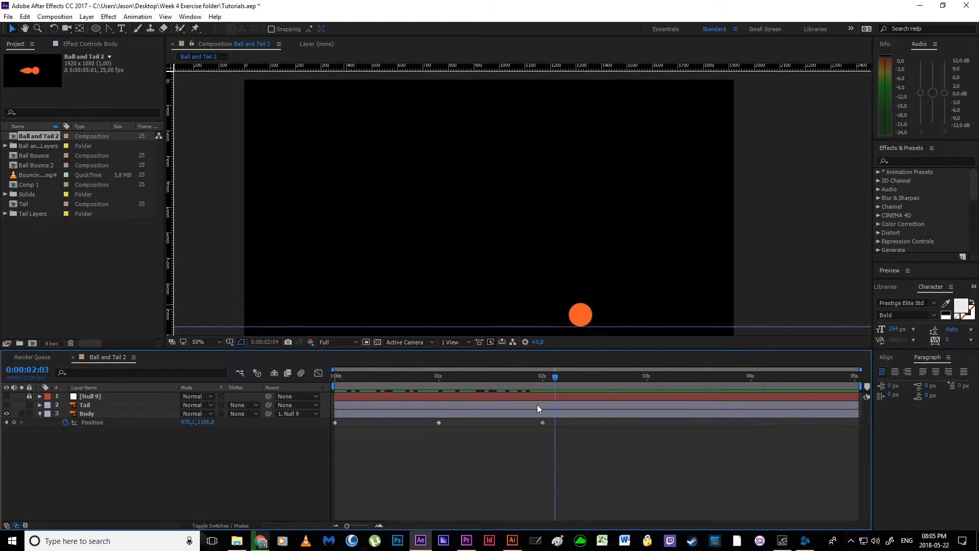
{"action": "left_click_drag", "start_coordinate": [495, 378], "coordinate": [540, 415]}
{"action": "left_click_drag", "start_coordinate": [561, 376], "coordinate": [440, 378]}
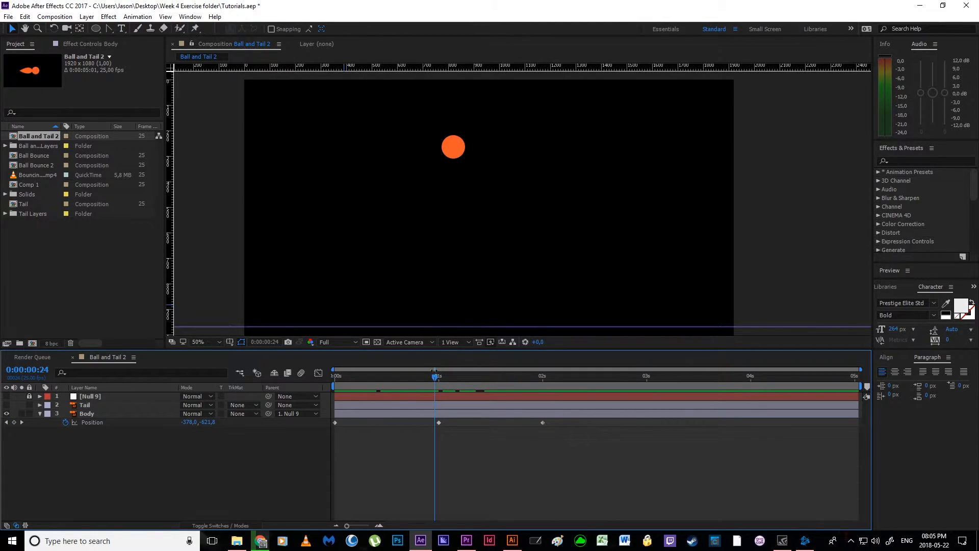
{"action": "key", "text": "Home"}
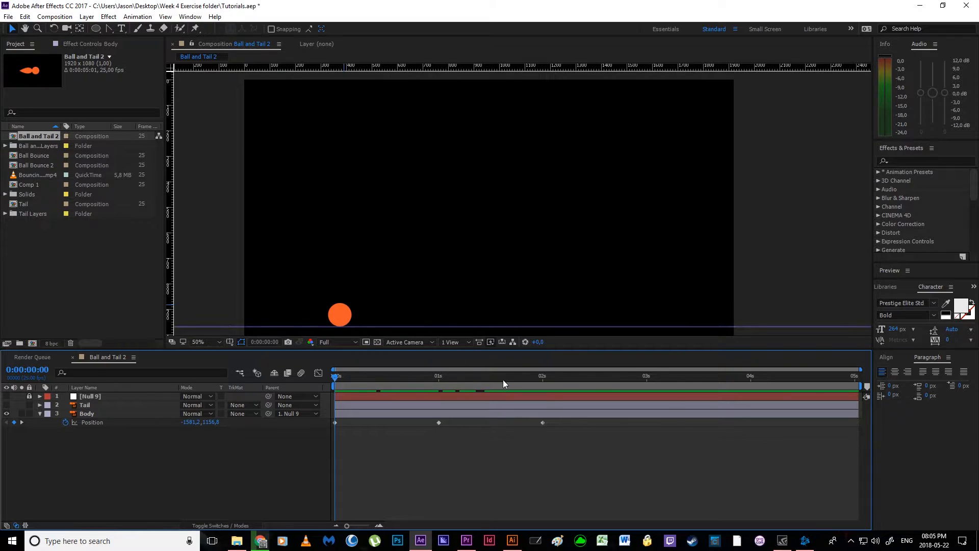
{"action": "left_click", "coordinate": [543, 377]}
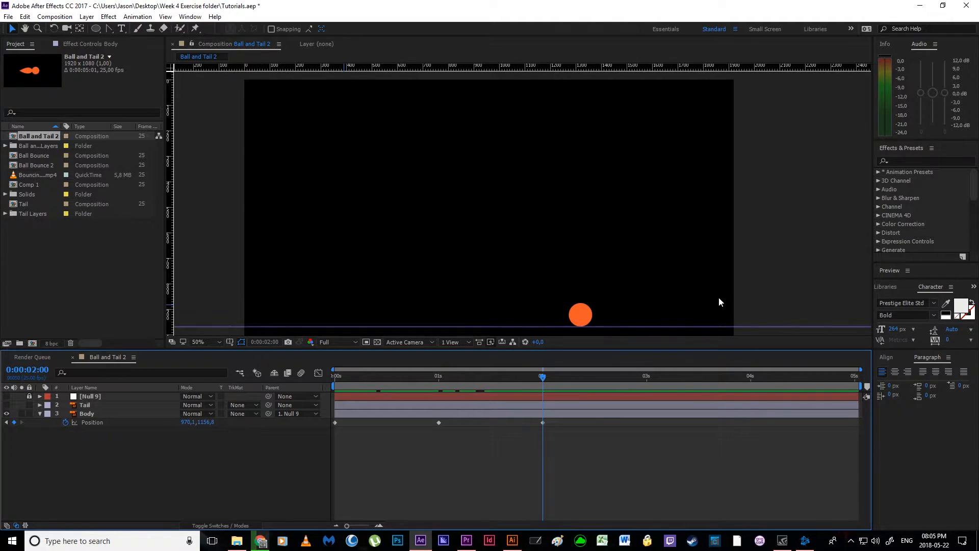
{"action": "left_click_drag", "start_coordinate": [467, 377], "coordinate": [440, 381]}
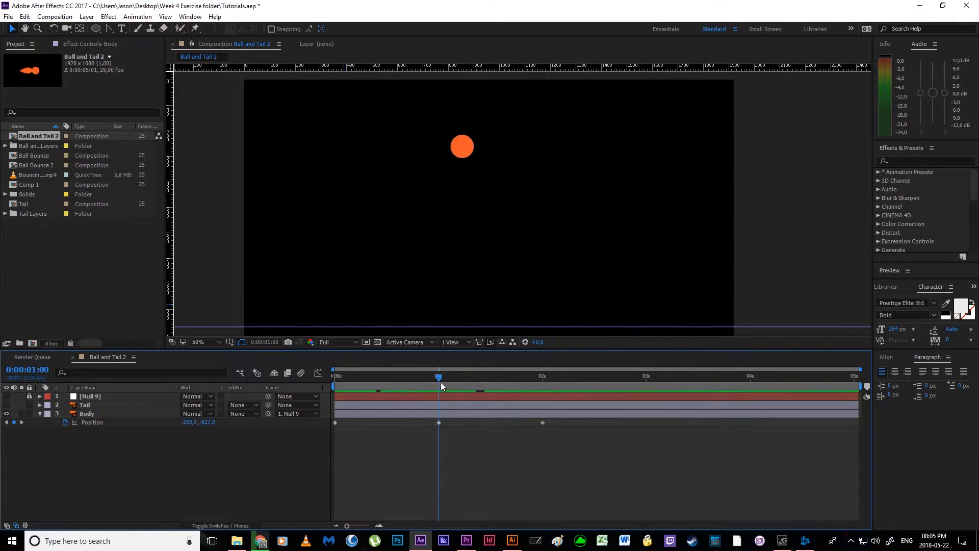
{"action": "key", "text": "Home"}
{"action": "left_click_drag", "start_coordinate": [370, 401], "coordinate": [544, 415]}
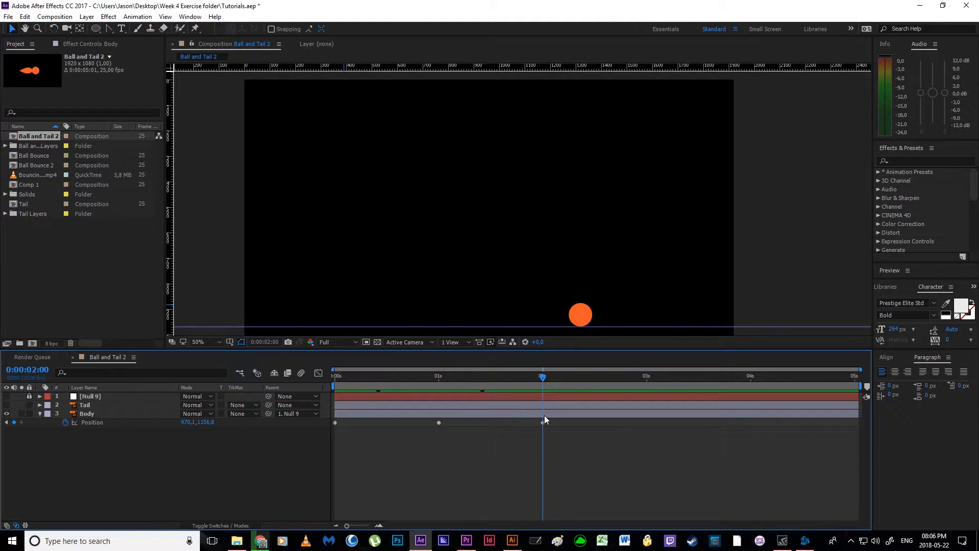
{"action": "left_click_drag", "start_coordinate": [544, 416], "coordinate": [319, 449]}
Select all three Body Position keyframes and shift them together so the first one falls at 0:00:00:15.
{"action": "mouse_move", "coordinate": [336, 422]}
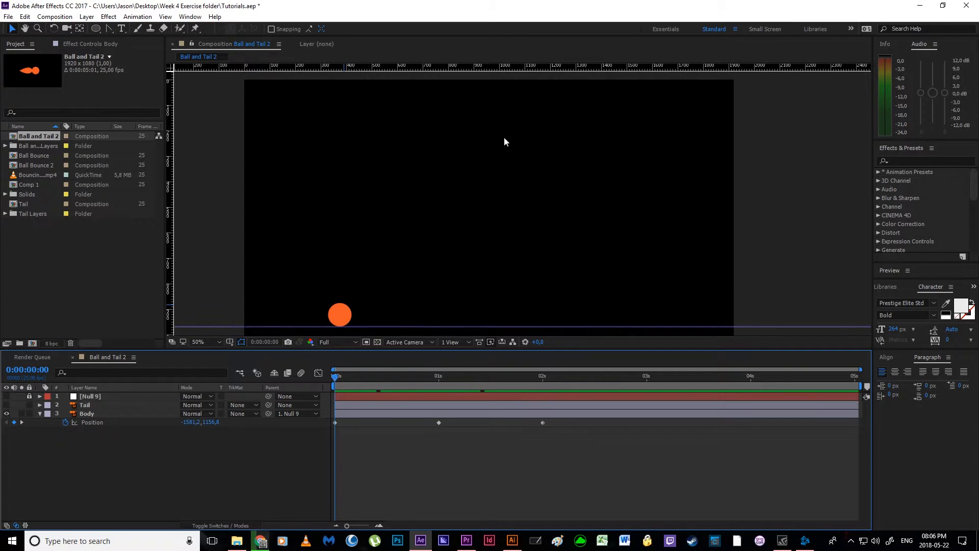
{"action": "left_click_drag", "start_coordinate": [592, 443], "coordinate": [329, 415]}
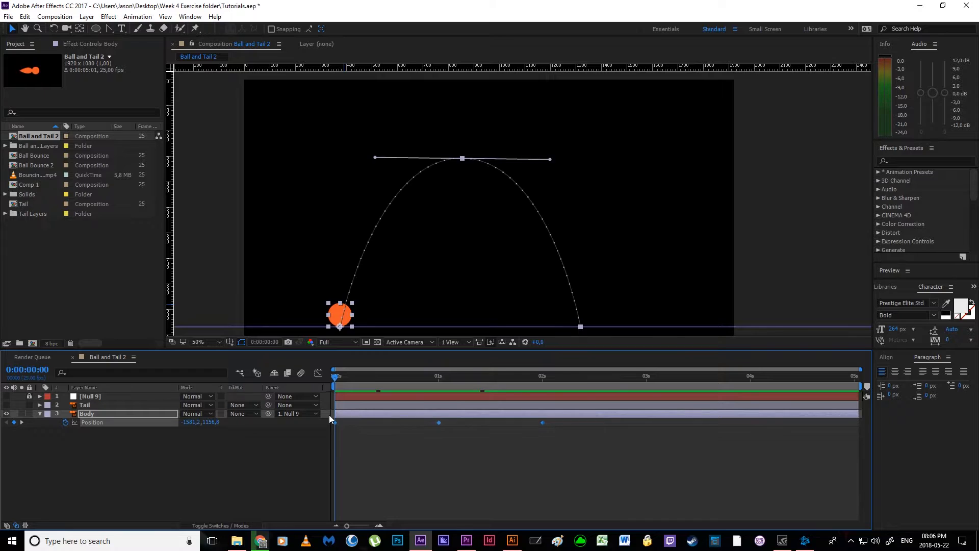
{"action": "key", "text": "space"}
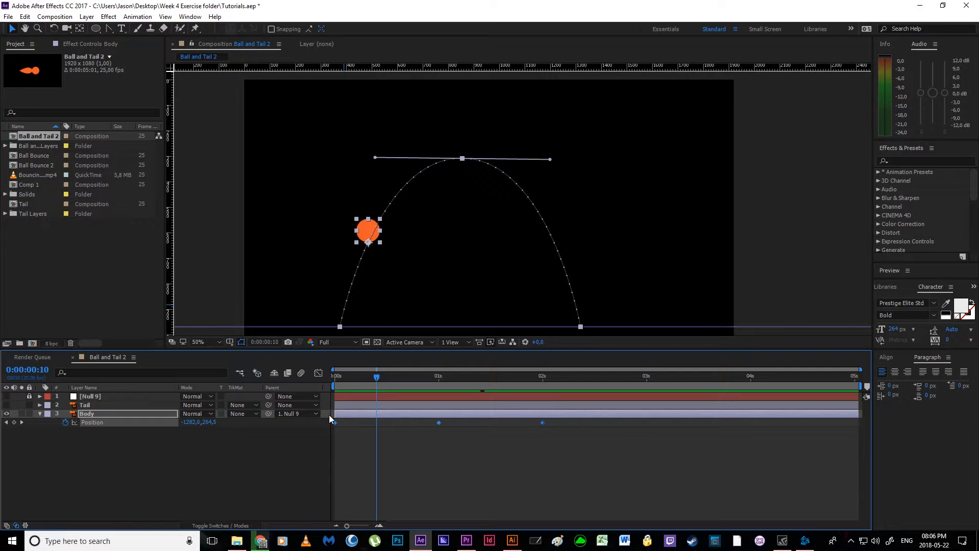
{"action": "left_click_drag", "start_coordinate": [336, 424], "coordinate": [399, 427]}
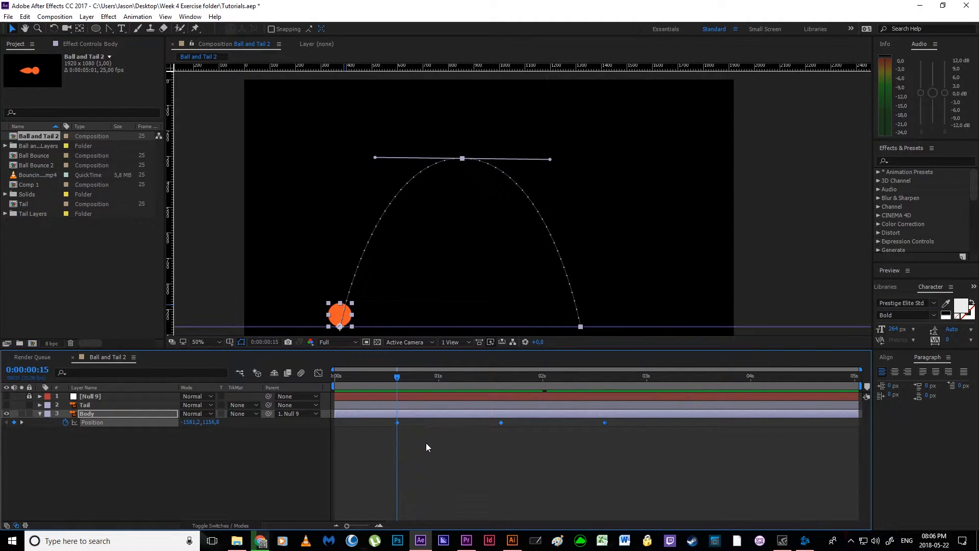
{"action": "left_click", "coordinate": [427, 442]}
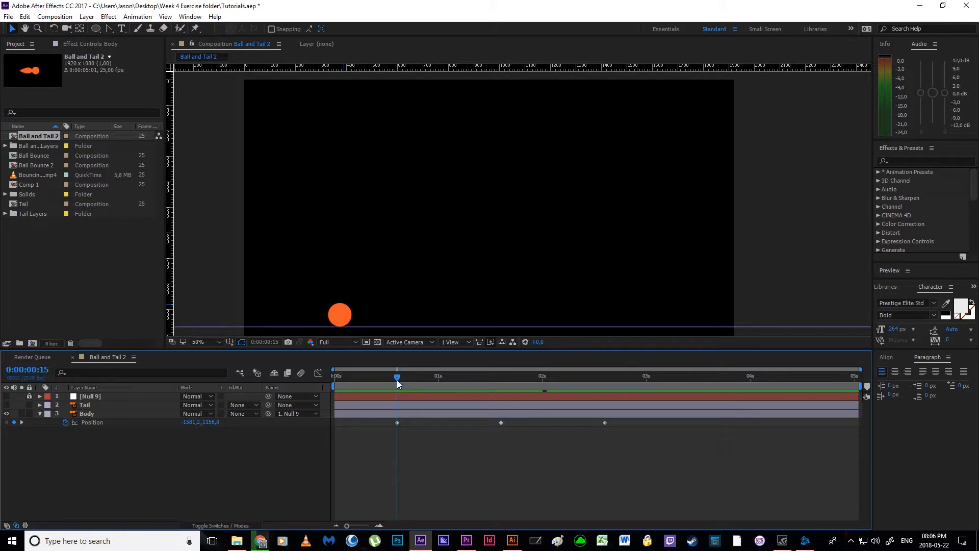
Add a Position keyframe to the Body layer at 0:00:00:05 with the ball still at its starting point.
{"action": "key", "text": "shift+Page_Up"}
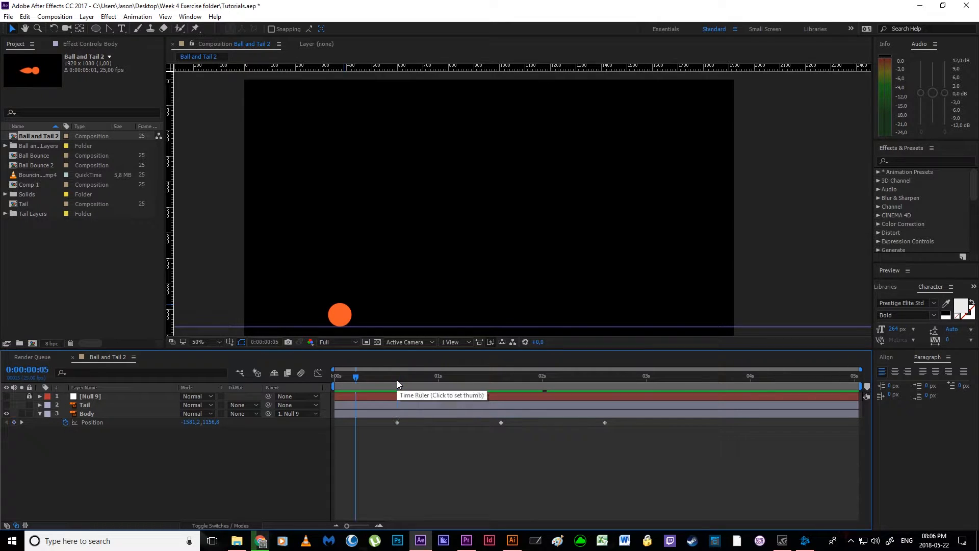
{"action": "left_click", "coordinate": [14, 423]}
{"action": "left_click", "coordinate": [369, 448]}
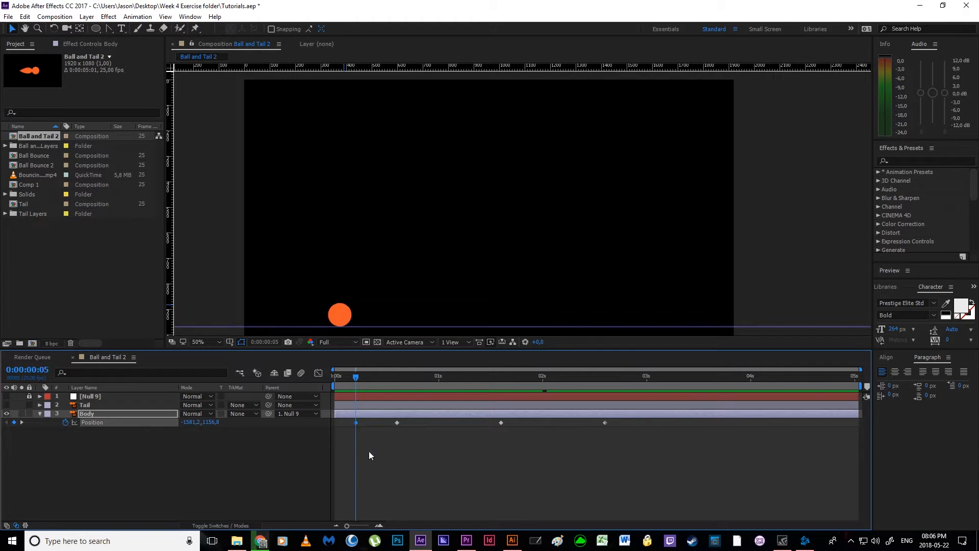
Scrub through the jump to 0:00:02:15, then turn the Position keyframe at 0:00:00:05 into a hold keyframe.
{"action": "mouse_move", "coordinate": [357, 375]}
{"action": "left_mouse_down"}
{"action": "mouse_move", "coordinate": [335, 379]}
{"action": "mouse_move", "coordinate": [356, 384]}
{"action": "left_mouse_up"}
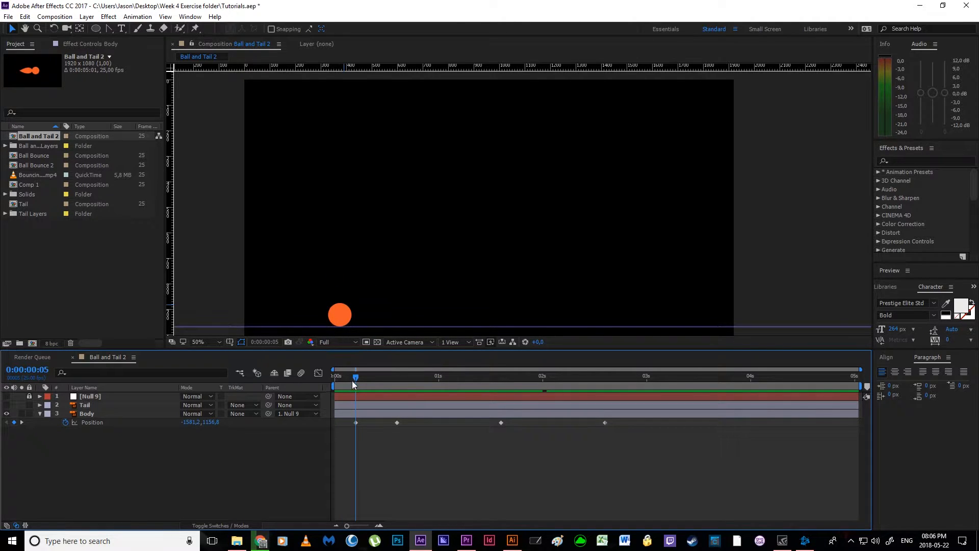
{"action": "left_click_drag", "start_coordinate": [356, 378], "coordinate": [604, 420]}
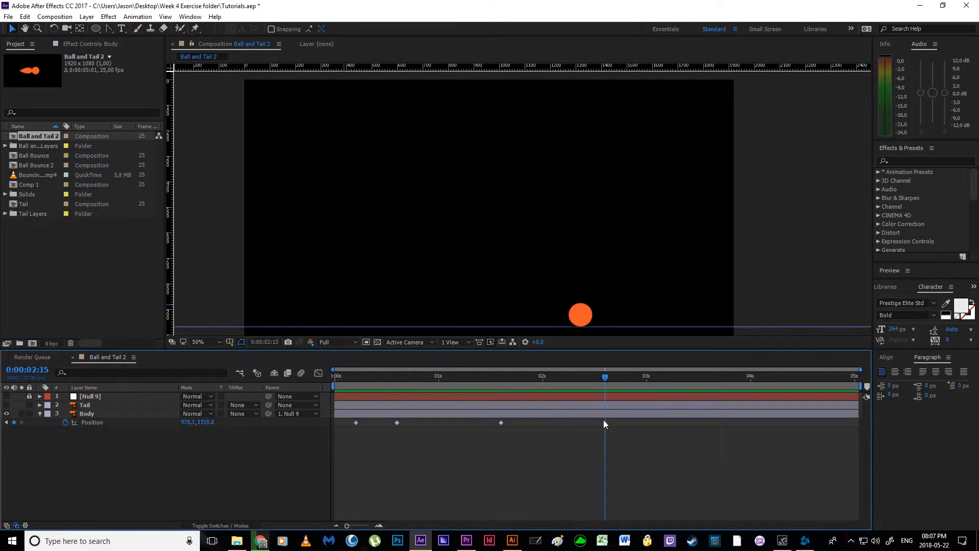
{"action": "left_click", "coordinate": [356, 423]}
{"action": "right_click", "coordinate": [357, 423]}
{"action": "left_click", "coordinate": [397, 375]}
{"action": "left_click", "coordinate": [364, 400]}
Apply Easy Ease to the Body Position keyframes at 0:00:00:15, the peak and 0:00:02:15.
{"action": "left_click", "coordinate": [398, 376]}
{"action": "left_click_drag", "start_coordinate": [385, 458], "coordinate": [618, 405]}
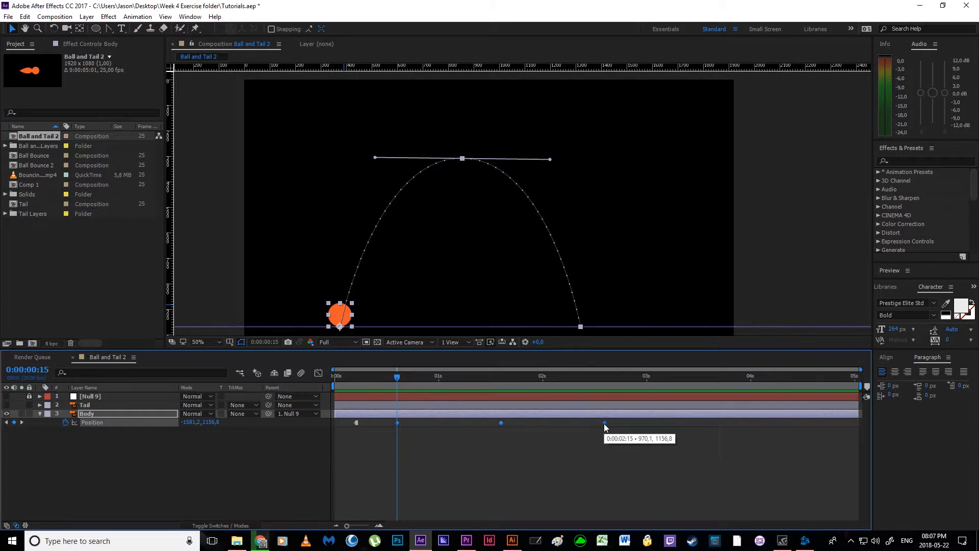
{"action": "right_click", "coordinate": [604, 423]}
{"action": "mouse_move", "coordinate": [647, 416]}
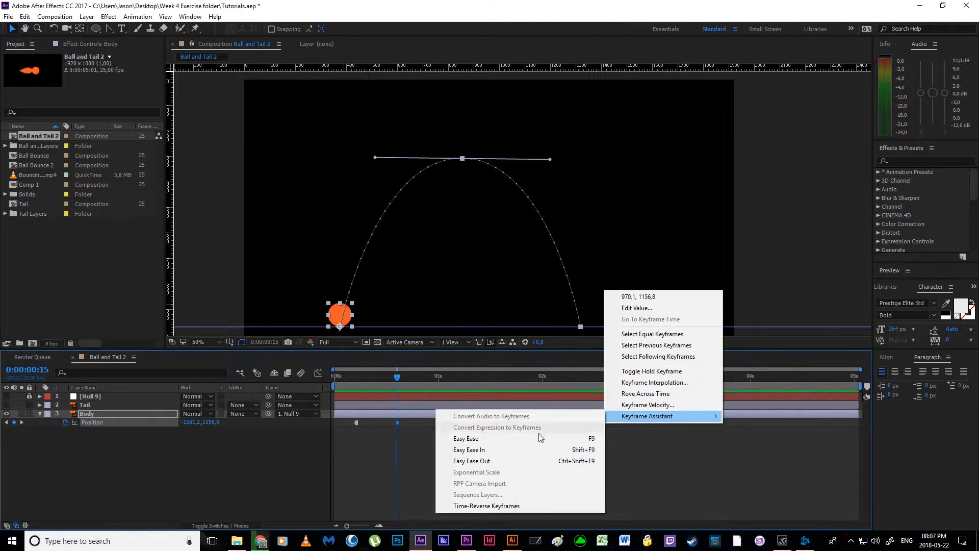
{"action": "left_click", "coordinate": [504, 439]}
{"action": "left_click", "coordinate": [494, 445]}
Set the end of the work area at 0:00:03:00.
{"action": "left_click_drag", "start_coordinate": [590, 389], "coordinate": [647, 382]}
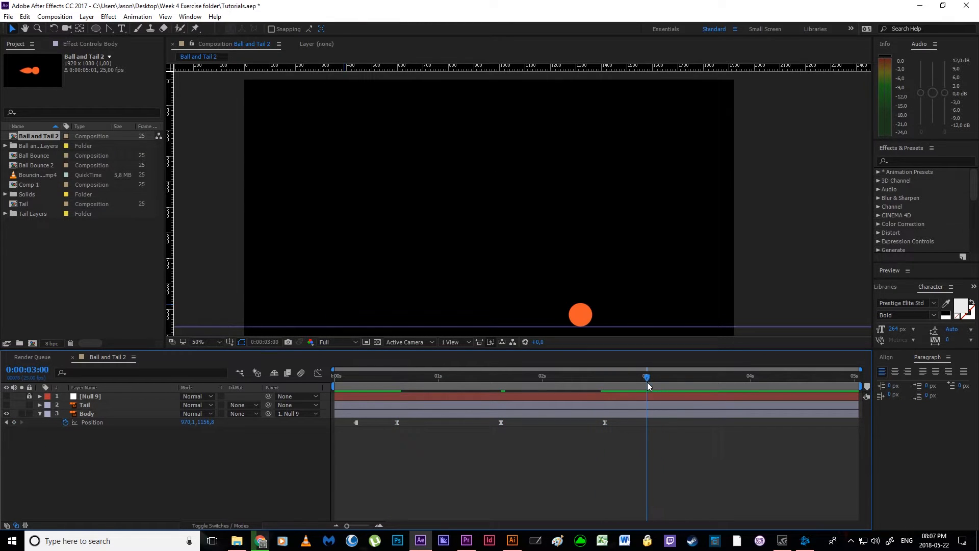
{"action": "key", "text": "n"}
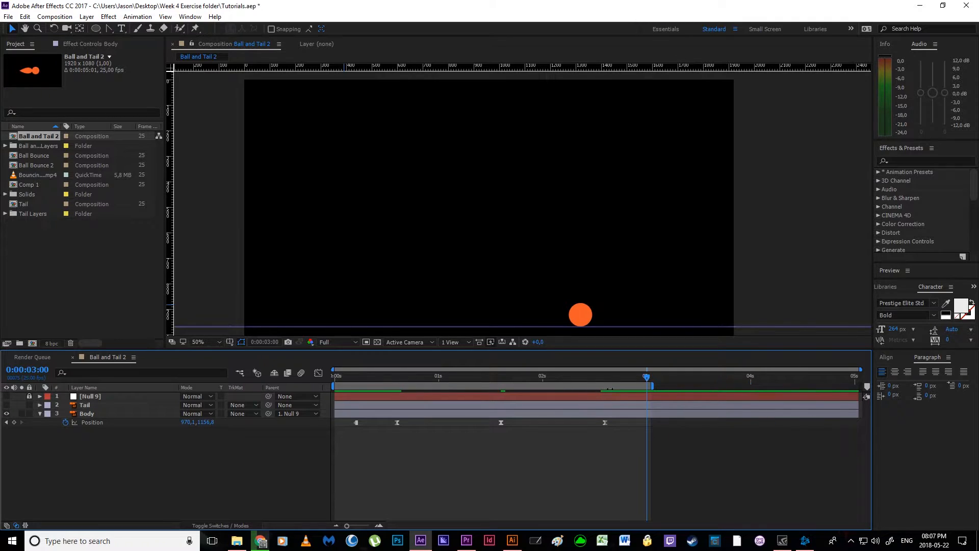
Extend the work area to 0:00:04:00, trim the composition to the work area, and preview the jump.
{"action": "right_click", "coordinate": [615, 387]}
{"action": "left_click", "coordinate": [622, 385]}
{"action": "left_click_drag", "start_coordinate": [655, 387], "coordinate": [753, 384]}
{"action": "right_click", "coordinate": [705, 386]}
{"action": "left_click", "coordinate": [726, 414]}
{"action": "key", "text": "space"}
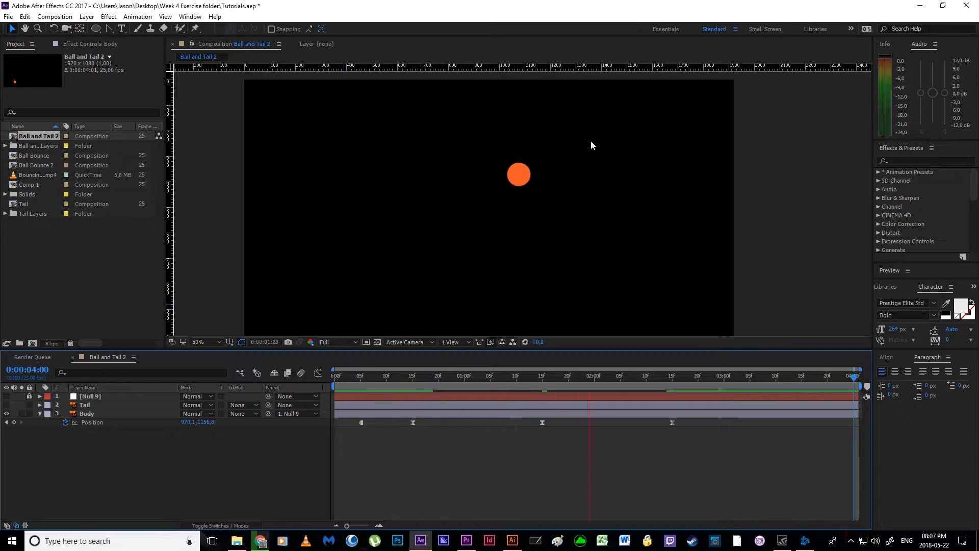
Move the Body layer's Position keyframe at the jump's peak to 0:00:01:10.
{"action": "key", "text": "space"}
{"action": "left_click", "coordinate": [413, 376]}
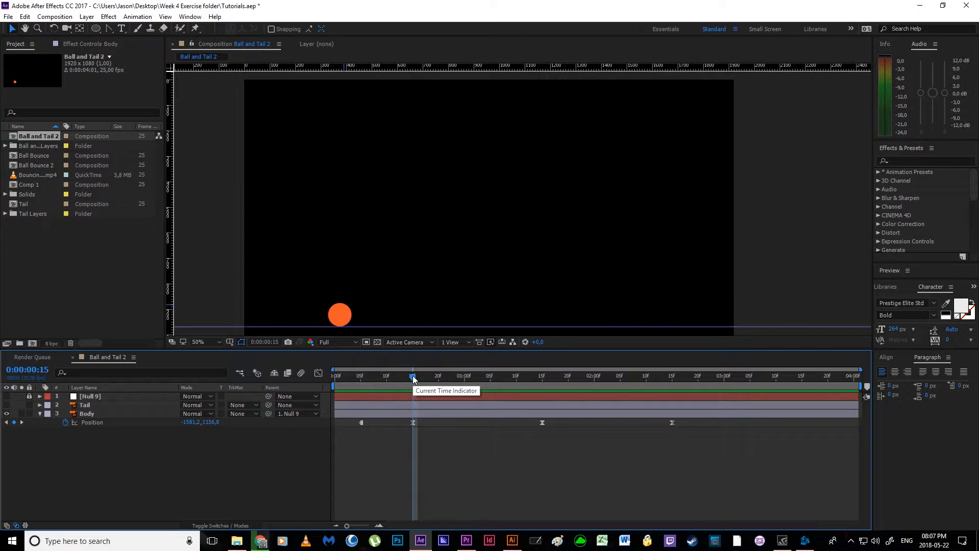
{"action": "key", "text": "shift+Page_Down"}
{"action": "key", "text": "shift+Page_Down"}
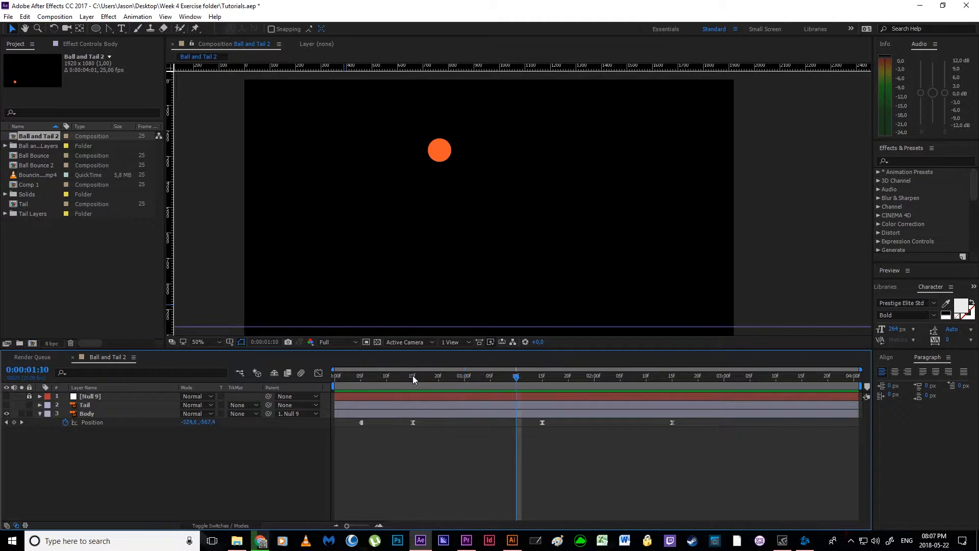
{"action": "left_click_drag", "start_coordinate": [542, 423], "coordinate": [516, 424]}
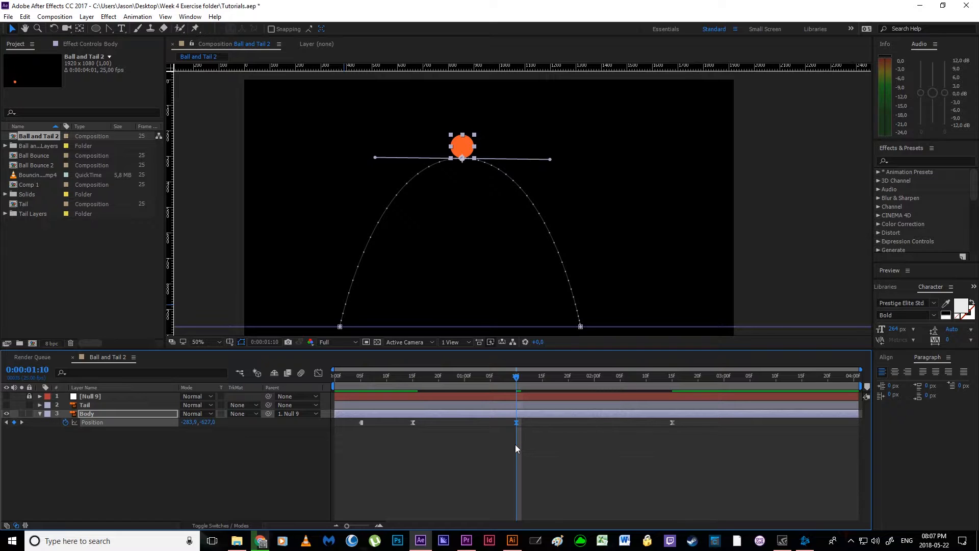
Move the landing Position keyframe to 0:00:02:05 and preview the jump from the start.
{"action": "key", "text": "shift+Page_Down"}
{"action": "key", "text": "shift+Page_Down"}
{"action": "left_click_drag", "start_coordinate": [673, 423], "coordinate": [620, 424]}
{"action": "key", "text": "Home"}
{"action": "key", "text": "space"}
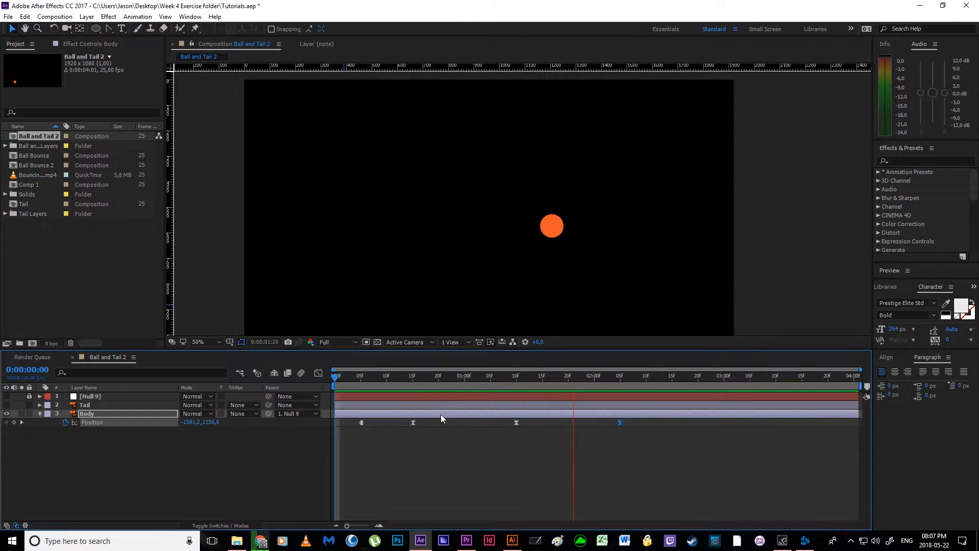
Shape the Body's Position speed graph with about 15% takeoff influence, long easing on both sides of the peak and a sharp landing.
{"action": "left_click_drag", "start_coordinate": [403, 378], "coordinate": [412, 379]}
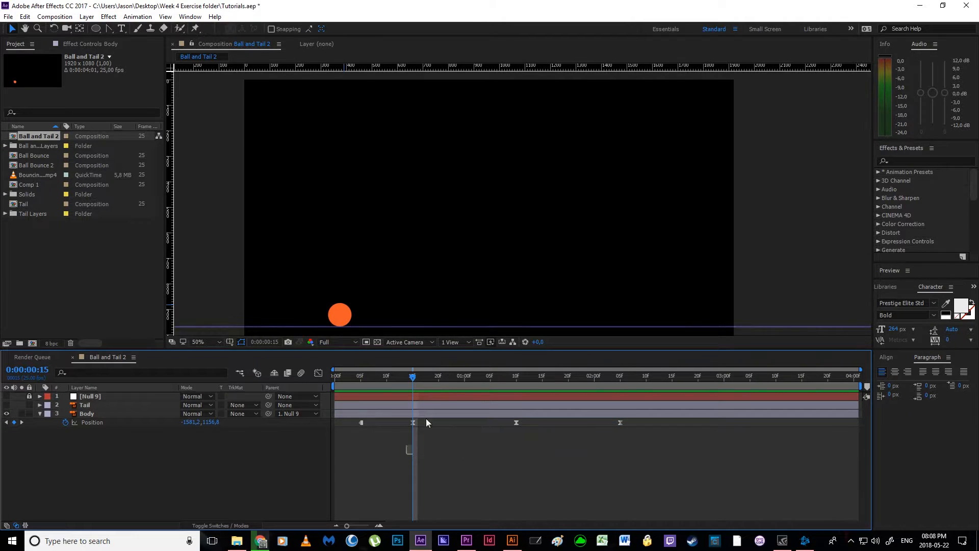
{"action": "left_click_drag", "start_coordinate": [417, 435], "coordinate": [425, 417]}
{"action": "left_click", "coordinate": [319, 373]}
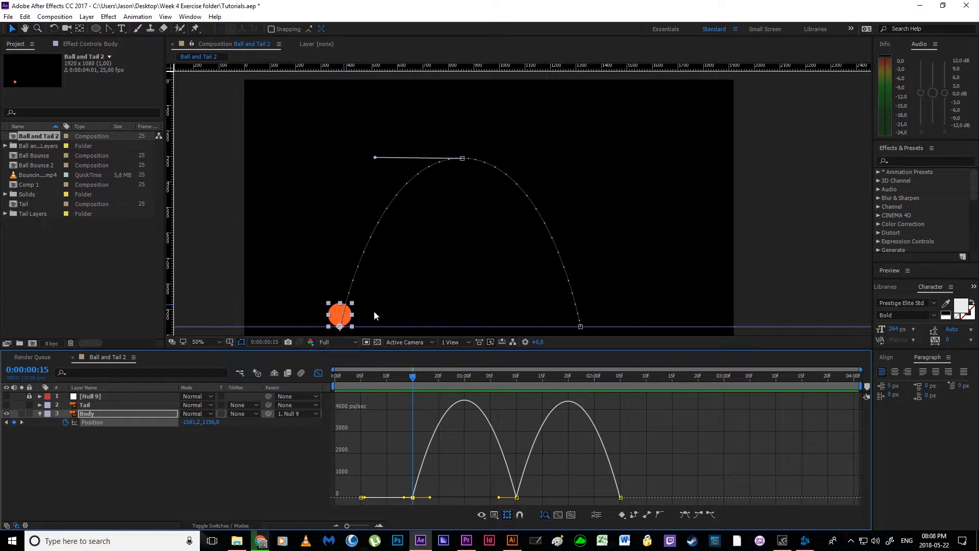
{"action": "left_click_drag", "start_coordinate": [431, 499], "coordinate": [421, 498]}
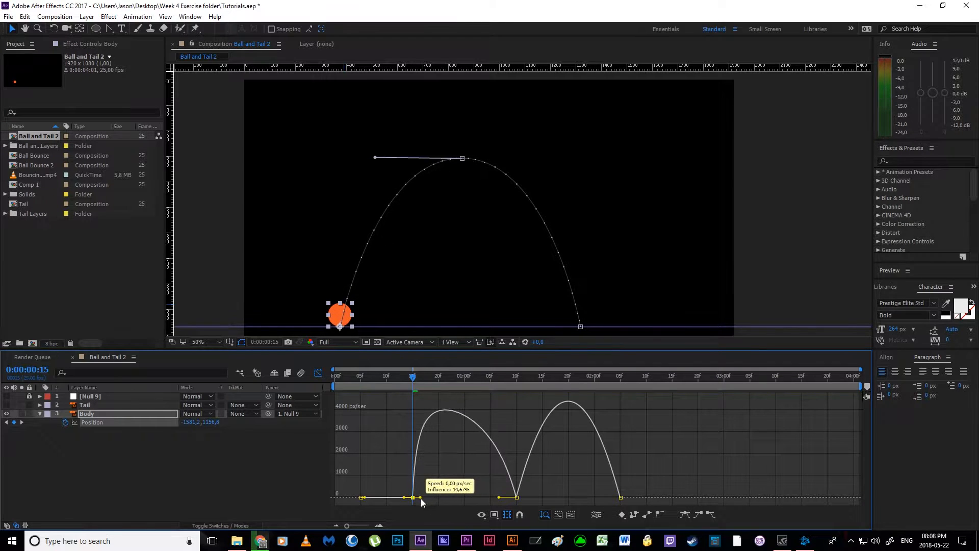
{"action": "left_click_drag", "start_coordinate": [499, 497], "coordinate": [464, 498]}
{"action": "left_click_drag", "start_coordinate": [533, 498], "coordinate": [609, 500]}
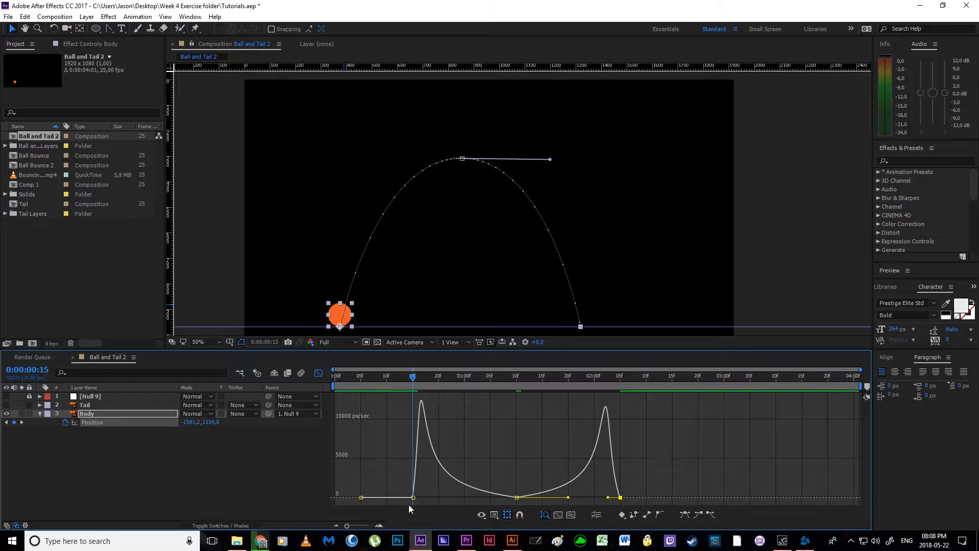
Preview the jump repeatedly from the start to check the timing of the reshaped speed curve.
{"action": "left_click_drag", "start_coordinate": [362, 375], "coordinate": [301, 375]}
{"action": "key", "text": "space"}
{"action": "key", "text": "space"}
{"action": "key", "text": "space"}
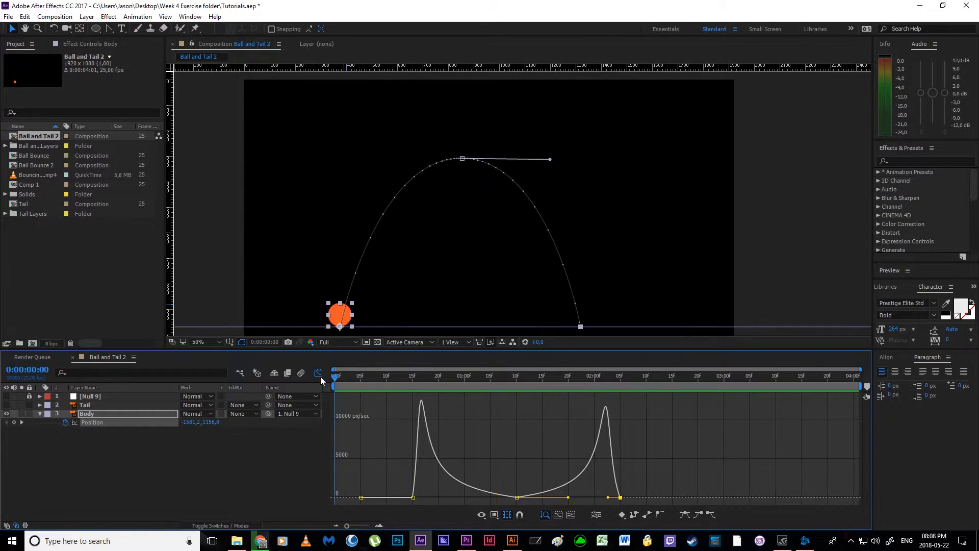
{"action": "key", "text": "space"}
{"action": "key", "text": "space"}
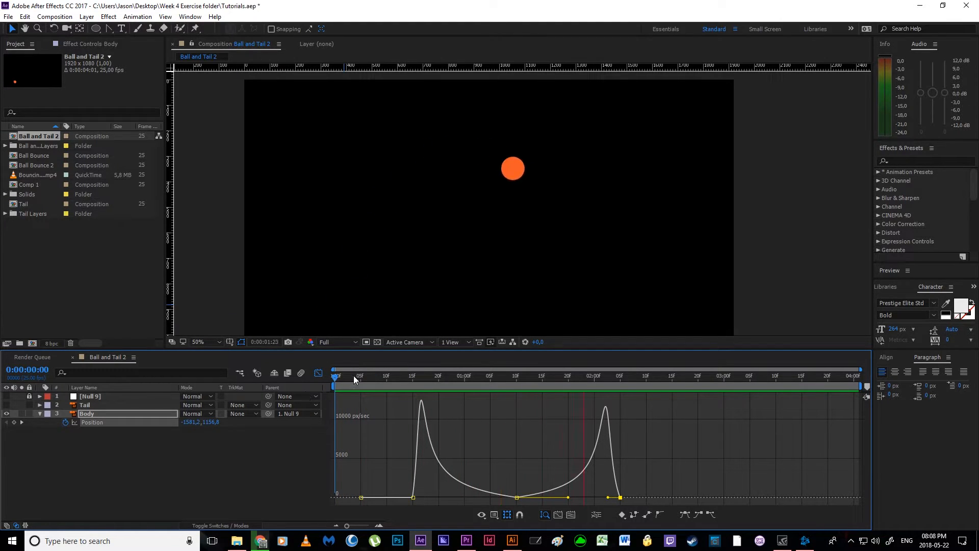
{"action": "key", "text": "space"}
{"action": "key", "text": "space"}
Raise the speed of the peak Position keyframe at 0:00:01:10 to about 1000 px/sec in the speed graph.
{"action": "left_click_drag", "start_coordinate": [401, 378], "coordinate": [412, 383]}
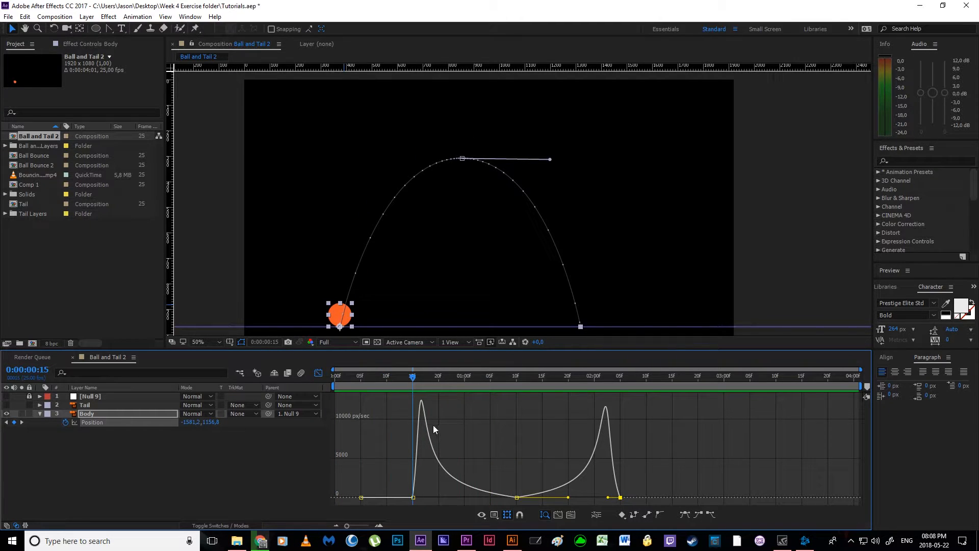
{"action": "mouse_move", "coordinate": [423, 456]}
{"action": "left_click", "coordinate": [378, 525]}
{"action": "left_click", "coordinate": [379, 525]}
{"action": "key", "text": "space"}
{"action": "left_click_drag", "start_coordinate": [551, 482], "coordinate": [415, 483]}
{"action": "left_click_drag", "start_coordinate": [590, 482], "coordinate": [492, 481]}
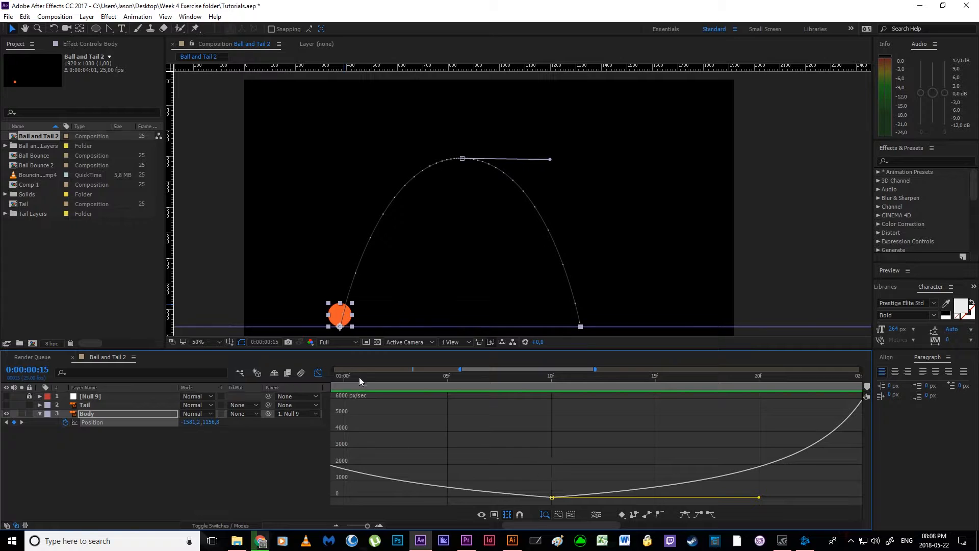
{"action": "key", "text": "space"}
{"action": "left_click_drag", "start_coordinate": [484, 427], "coordinate": [556, 435]}
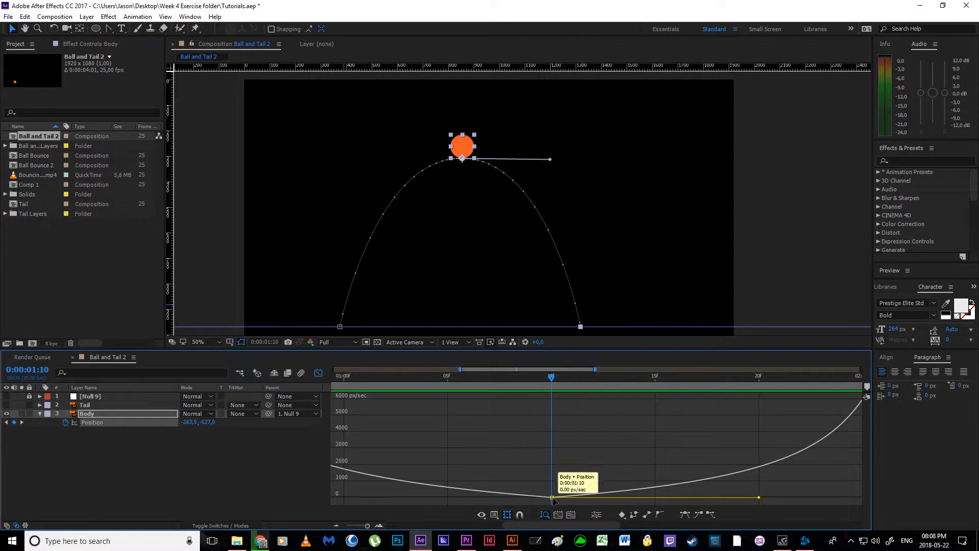
{"action": "left_click_drag", "start_coordinate": [552, 498], "coordinate": [552, 478]}
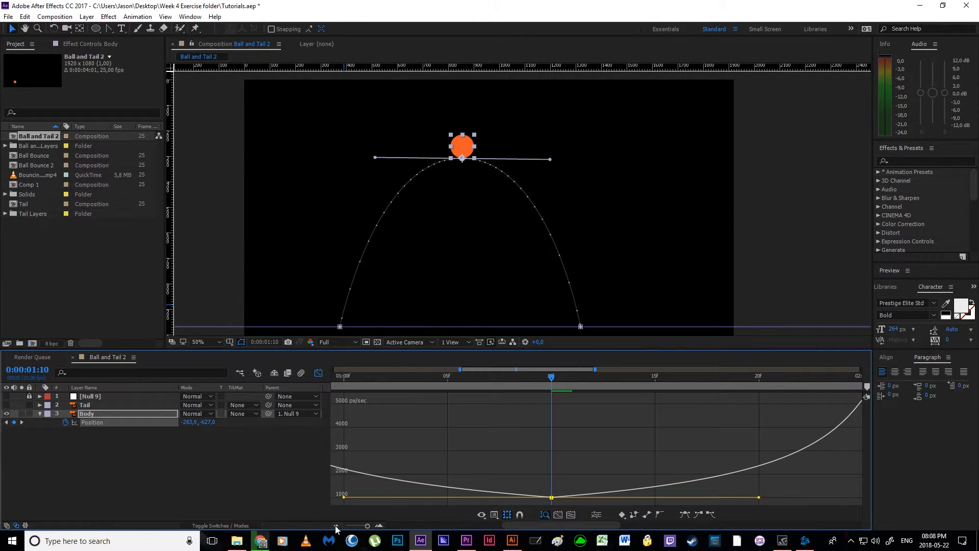
Preview the whole jump with the faster peak, then return from the speed graph to the keyframe view and deselect the keyframes.
{"action": "left_click", "coordinate": [336, 525]}
{"action": "left_click", "coordinate": [397, 380]}
{"action": "key", "text": "space"}
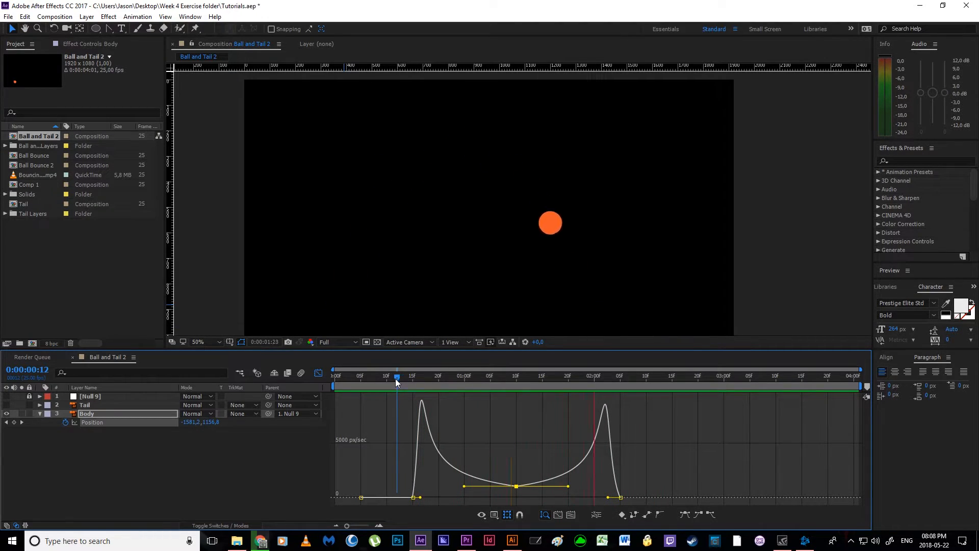
{"action": "key", "text": "space"}
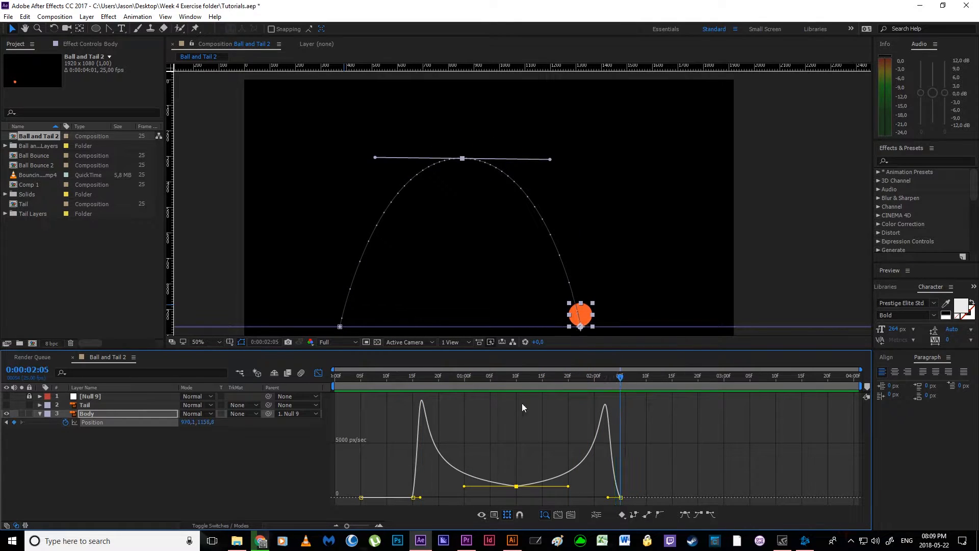
{"action": "left_click", "coordinate": [319, 374]}
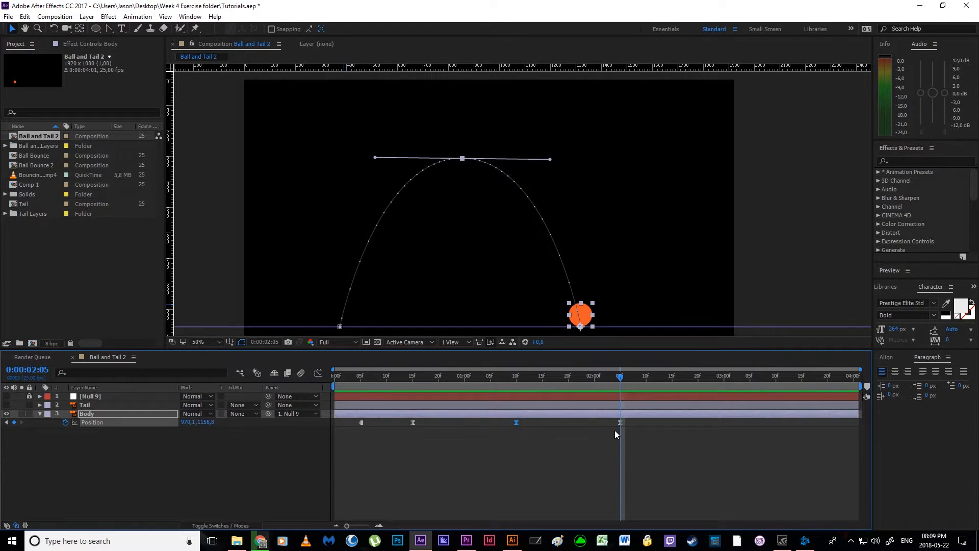
{"action": "left_click", "coordinate": [581, 458]}
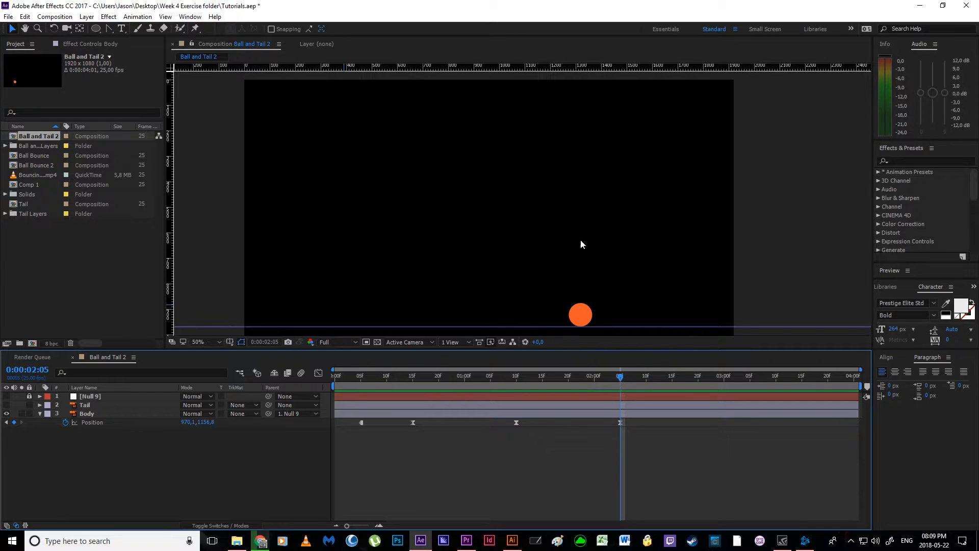
Add a small second bounce to the Body with a raised position at 0:00:03:00 and a ground-line landing at 0:00:03:20, slightly farther along.
{"action": "left_click_drag", "start_coordinate": [628, 380], "coordinate": [623, 415]}
{"action": "left_click", "coordinate": [620, 422]}
{"action": "left_click_drag", "start_coordinate": [627, 380], "coordinate": [724, 399]}
{"action": "left_click_drag", "start_coordinate": [585, 317], "coordinate": [607, 290]}
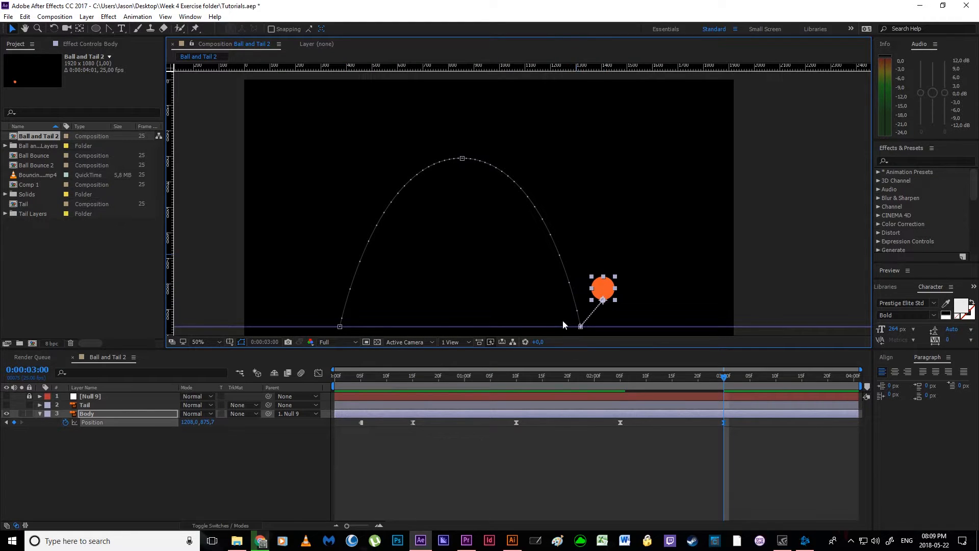
{"action": "left_click_drag", "start_coordinate": [725, 380], "coordinate": [829, 405]}
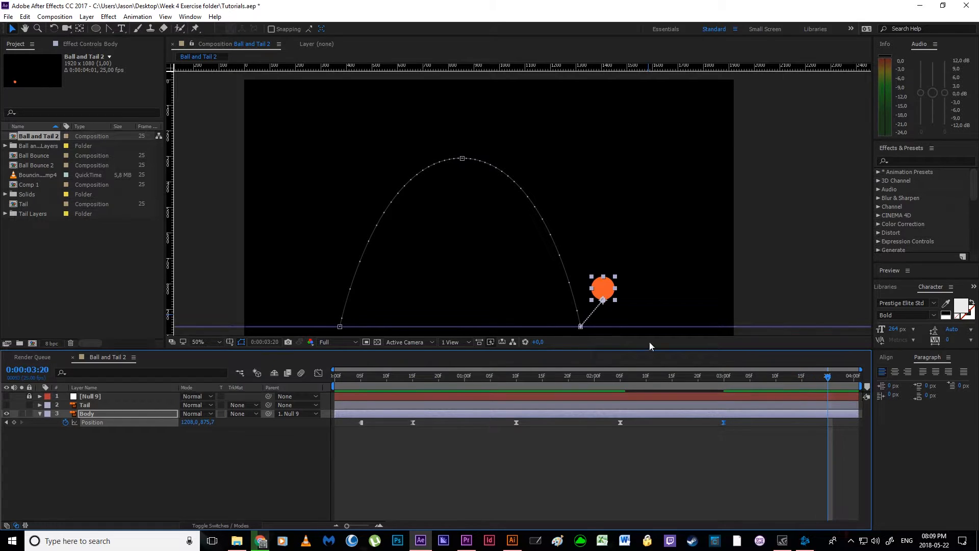
{"action": "left_click_drag", "start_coordinate": [607, 302], "coordinate": [624, 327]}
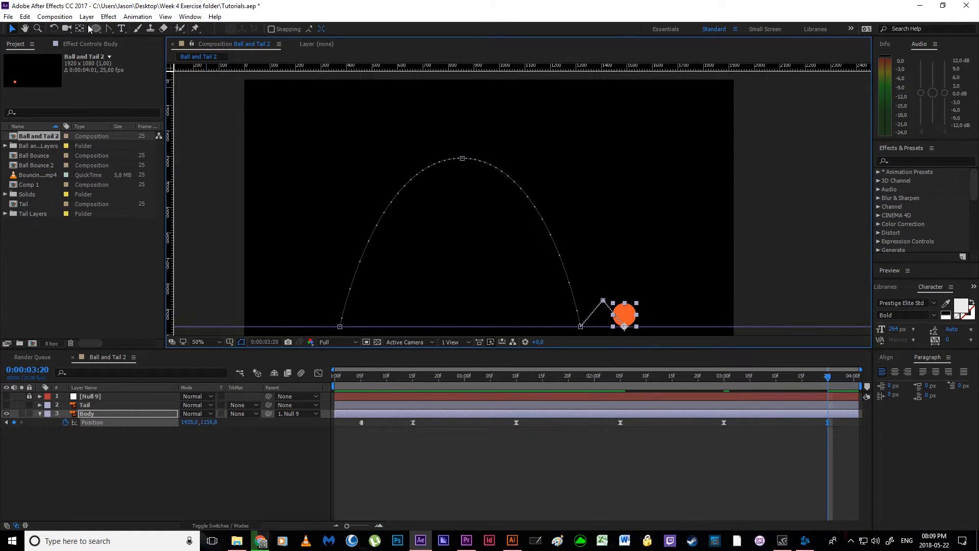
Round the small bounce's motion path into an arc with the Convert Vertex tool and lower its peak slightly.
{"action": "left_click", "coordinate": [110, 28]}
{"action": "left_click_drag", "start_coordinate": [603, 300], "coordinate": [622, 300]}
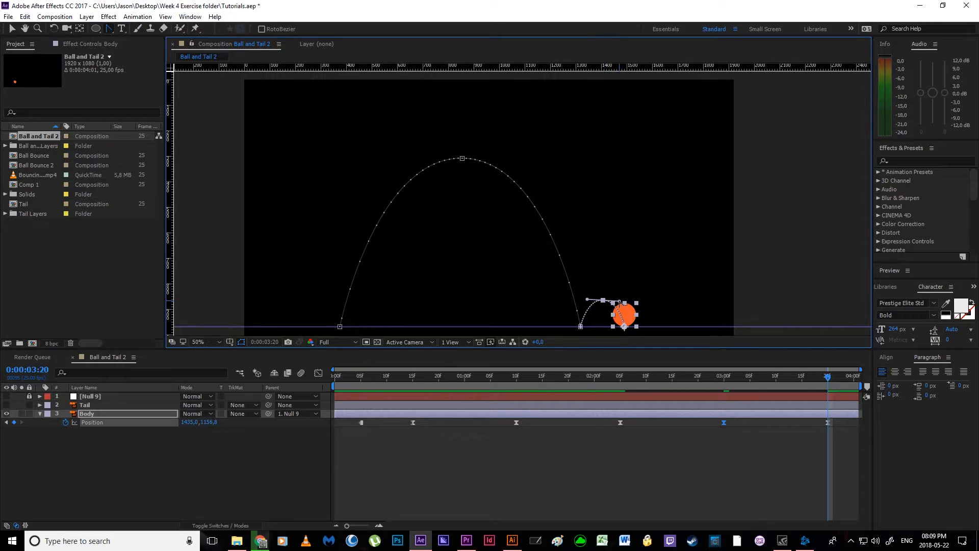
{"action": "scroll", "coordinate": [617, 303], "scroll_direction": "up", "scroll_amount": 2}
{"action": "left_click_drag", "start_coordinate": [614, 304], "coordinate": [541, 233]}
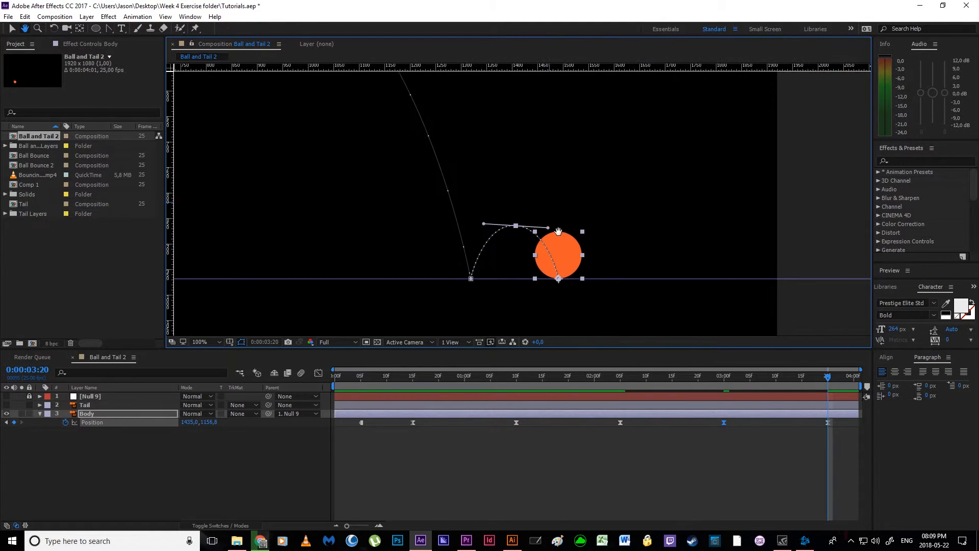
{"action": "left_click_drag", "start_coordinate": [483, 224], "coordinate": [518, 230]}
{"action": "key", "text": "v"}
{"action": "left_click", "coordinate": [724, 377]}
{"action": "left_click", "coordinate": [673, 442]}
Move the small bounce's peak keyframe to 0:00:02:15 and its landing keyframe to 0:00:03:00.
{"action": "left_click_drag", "start_coordinate": [625, 385], "coordinate": [516, 412]}
{"action": "key", "text": "space"}
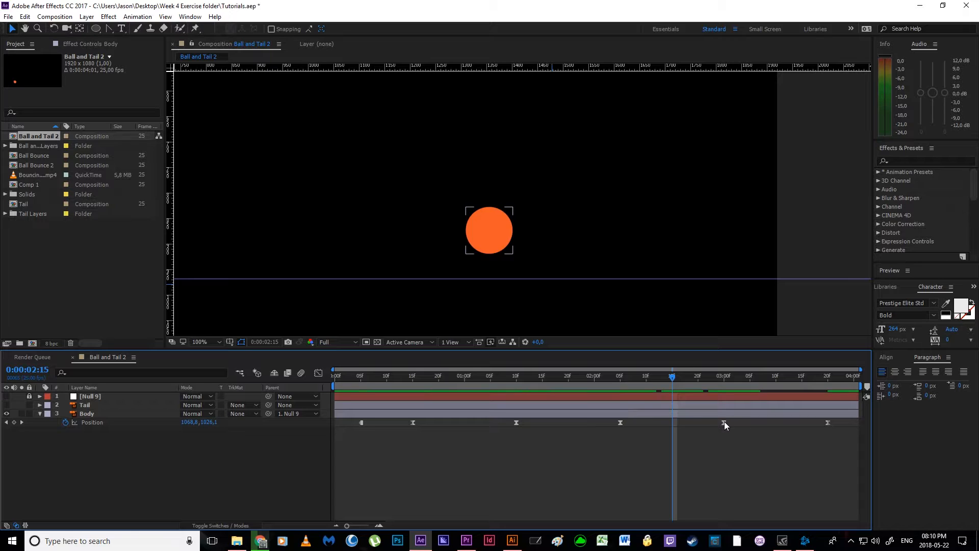
{"action": "left_click", "coordinate": [672, 422]}
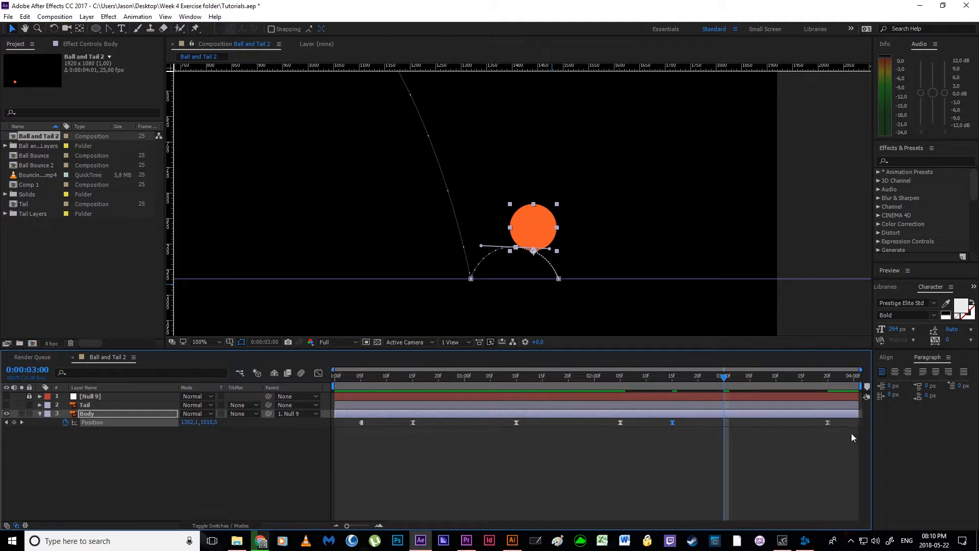
{"action": "left_click_drag", "start_coordinate": [828, 422], "coordinate": [724, 423]}
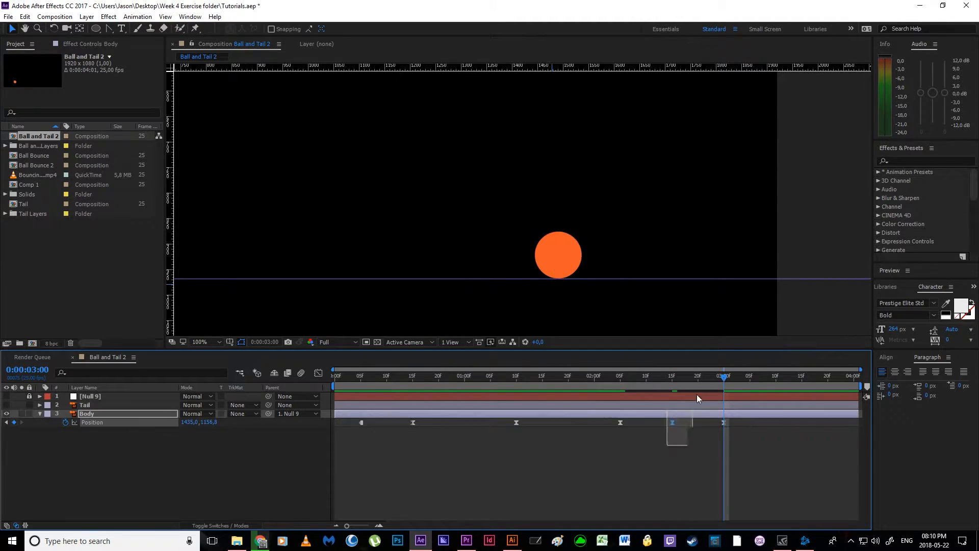
Shape the small bounce's speed graph with long easing on both sides of its peak keyframe at 0:00:02:15.
{"action": "left_click", "coordinate": [319, 373]}
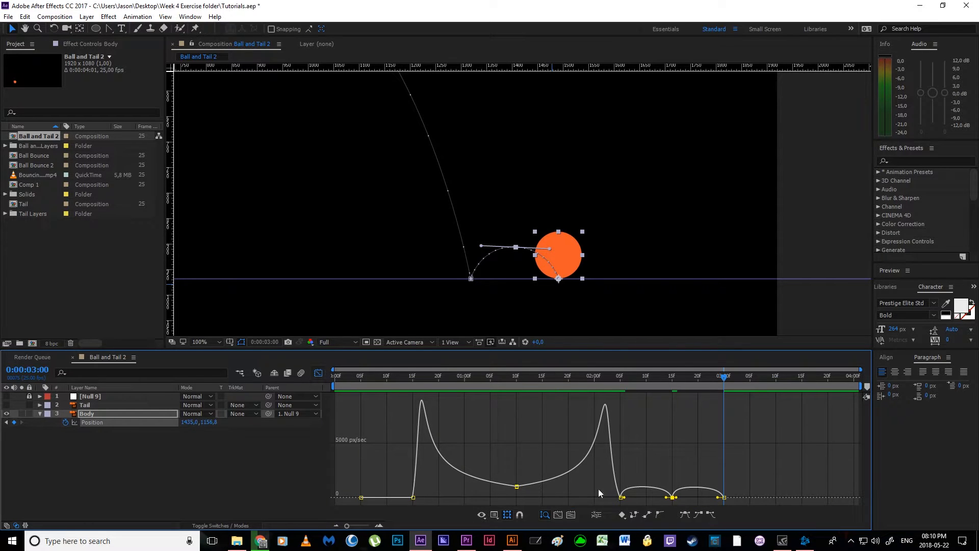
{"action": "double_click", "coordinate": [380, 526]}
{"action": "key", "text": "space"}
{"action": "left_click_drag", "start_coordinate": [542, 455], "coordinate": [437, 461]}
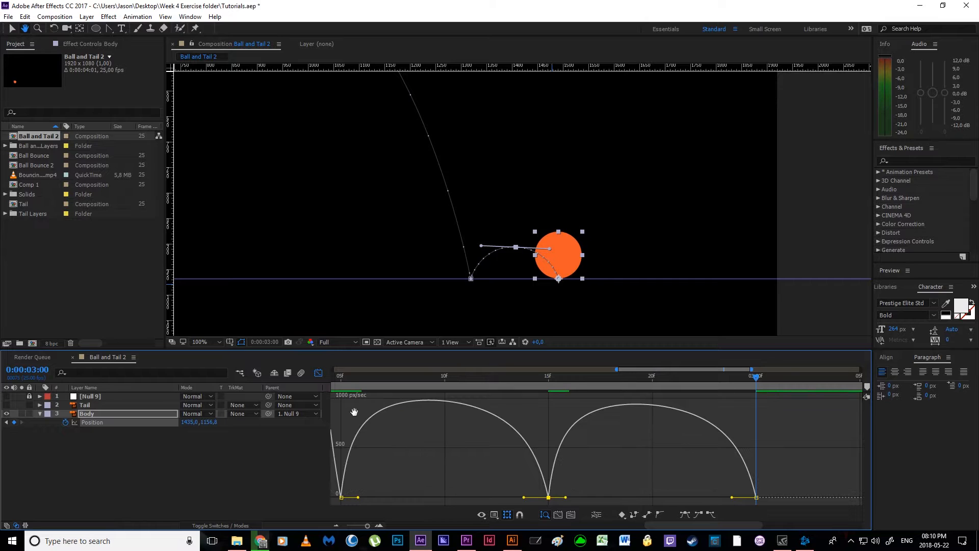
{"action": "left_click_drag", "start_coordinate": [351, 378], "coordinate": [659, 452]}
{"action": "key", "text": "space"}
{"action": "left_click_drag", "start_coordinate": [720, 471], "coordinate": [421, 470]}
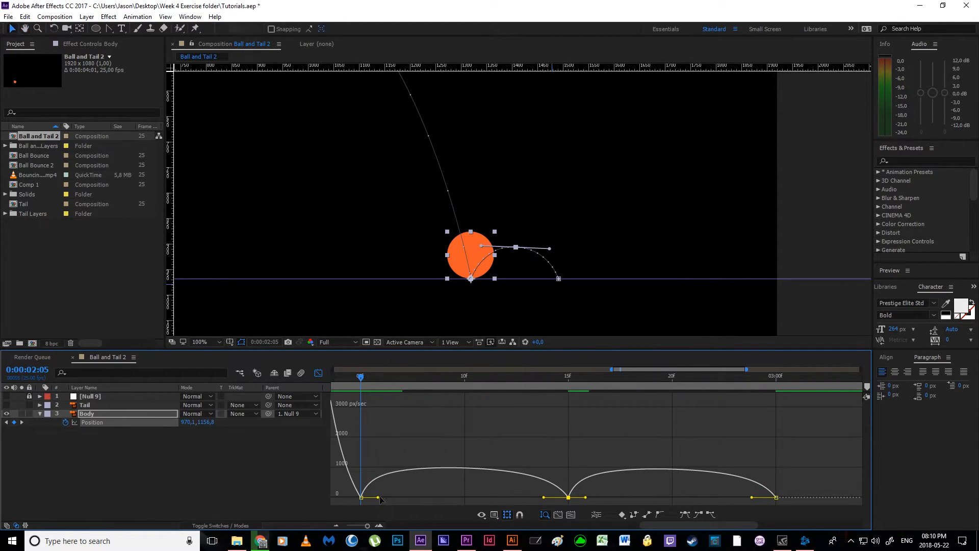
{"action": "left_click_drag", "start_coordinate": [543, 495], "coordinate": [444, 505]}
{"action": "left_click_drag", "start_coordinate": [586, 498], "coordinate": [732, 503]}
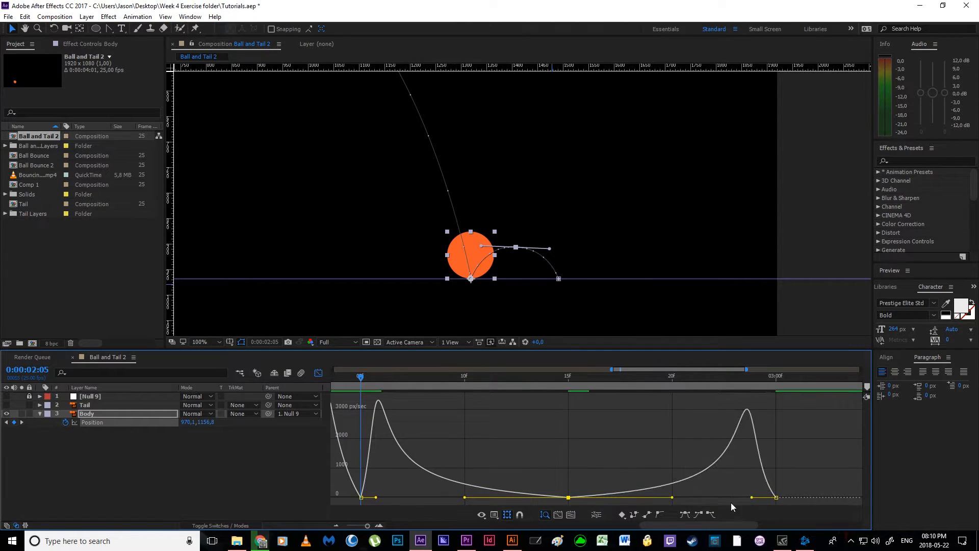
Raise the speed of the small bounce's peak keyframe slightly above zero and preview the animation in the full frame.
{"action": "left_click_drag", "start_coordinate": [568, 499], "coordinate": [570, 491]}
{"action": "key", "text": "space"}
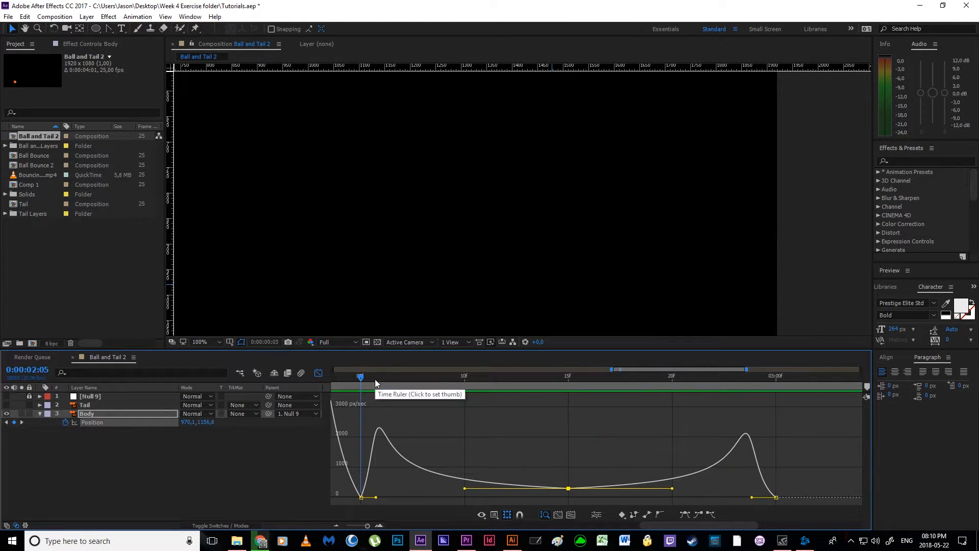
{"action": "scroll", "coordinate": [411, 266], "scroll_direction": "down", "scroll_amount": 10}
{"action": "scroll", "coordinate": [411, 265], "scroll_direction": "up", "scroll_amount": 3}
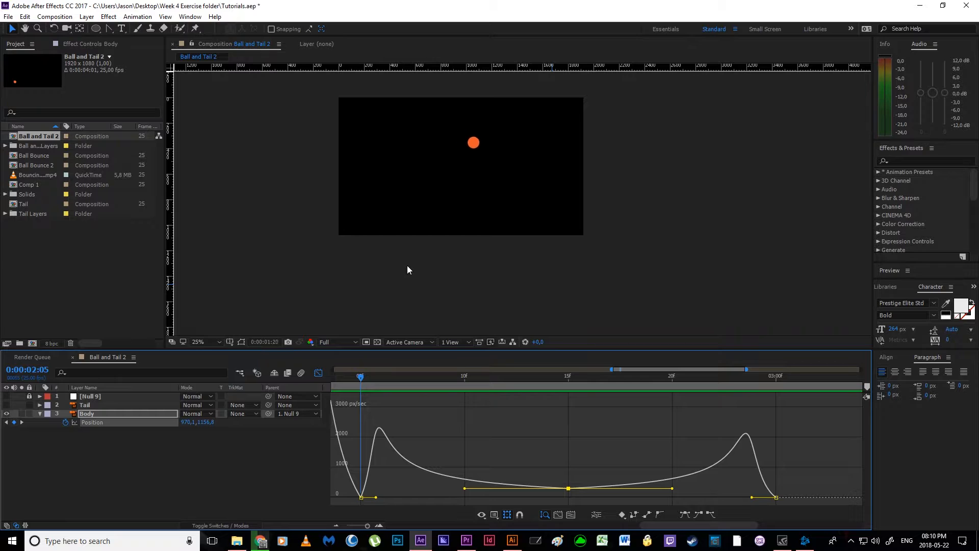
Return to the keyframe view and place the current time on the first landing keyframe at 0:00:02:05.
{"action": "left_click", "coordinate": [318, 373]}
{"action": "left_click", "coordinate": [416, 462]}
{"action": "left_click", "coordinate": [337, 526]}
{"action": "key", "text": "space"}
{"action": "left_click_drag", "start_coordinate": [464, 480], "coordinate": [559, 482]}
{"action": "left_click", "coordinate": [336, 526]}
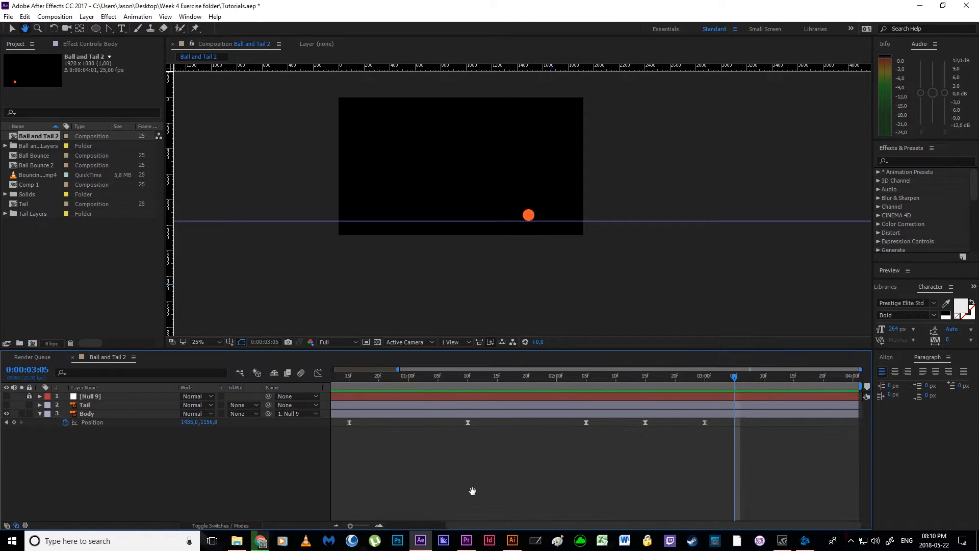
{"action": "left_click_drag", "start_coordinate": [647, 379], "coordinate": [587, 384]}
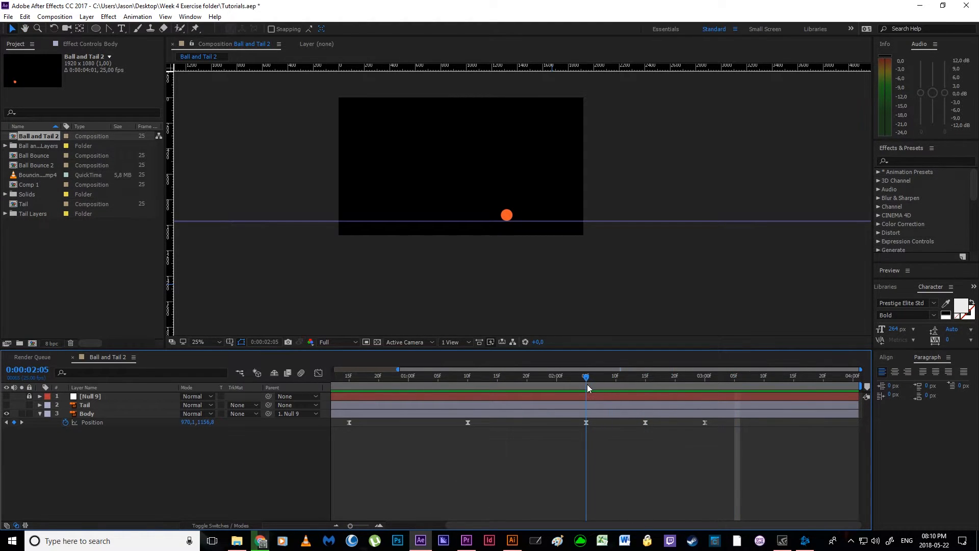
Move the small bounce's peak keyframe to 0:00:02:10, five frames after the first landing.
{"action": "key", "text": "Page_Down"}
{"action": "key", "text": "Page_Down"}
{"action": "key", "text": "Page_Down"}
{"action": "key", "text": "Page_Down"}
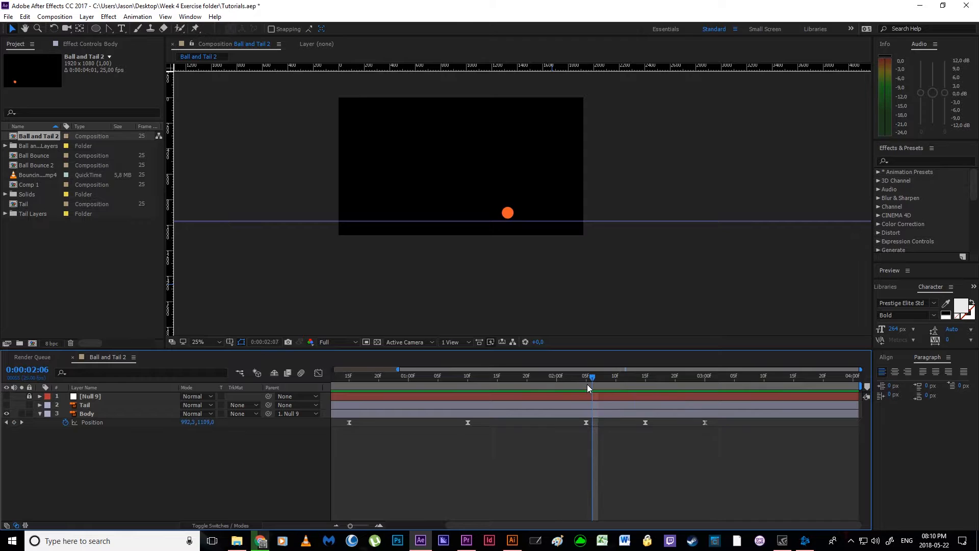
{"action": "key", "text": "Page_Up"}
{"action": "key", "text": "Page_Up"}
{"action": "key", "text": "Page_Up"}
{"action": "key", "text": "Page_Up"}
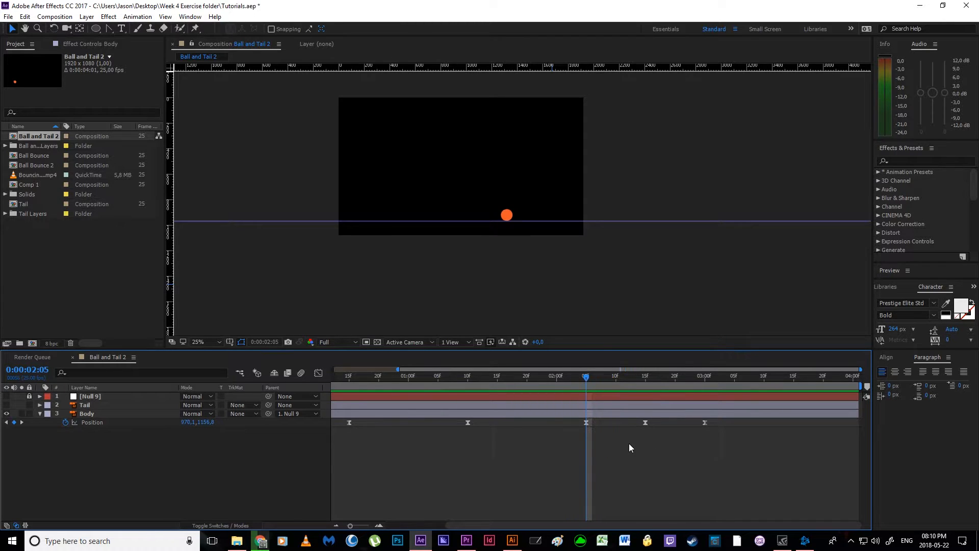
{"action": "key", "text": "Page_Down"}
{"action": "key", "text": "Page_Down"}
{"action": "key", "text": "Page_Down"}
{"action": "key", "text": "Page_Down"}
{"action": "key", "text": "Page_Down"}
{"action": "left_click_drag", "start_coordinate": [645, 424], "coordinate": [617, 425]}
Move the small bounce's landing keyframe to 0:00:02:15.
{"action": "key", "text": "Page_Down"}
{"action": "key", "text": "Page_Down"}
{"action": "key", "text": "Page_Down"}
{"action": "key", "text": "Page_Down"}
{"action": "key", "text": "Page_Down"}
{"action": "left_click_drag", "start_coordinate": [705, 422], "coordinate": [647, 429]}
End the work area at 0:00:03:01 and preview the shortened bounce.
{"action": "left_click", "coordinate": [711, 378]}
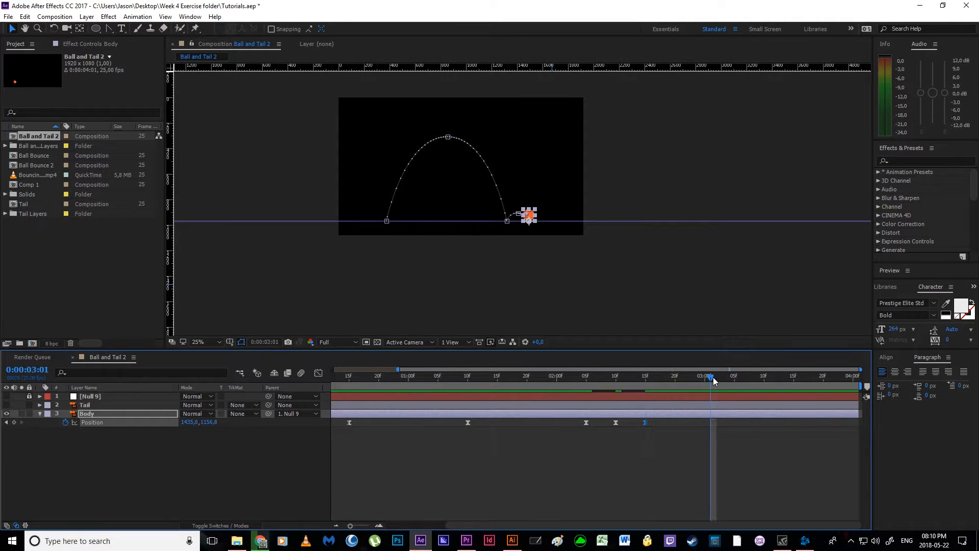
{"action": "key", "text": "n"}
{"action": "left_click_drag", "start_coordinate": [713, 378], "coordinate": [510, 384]}
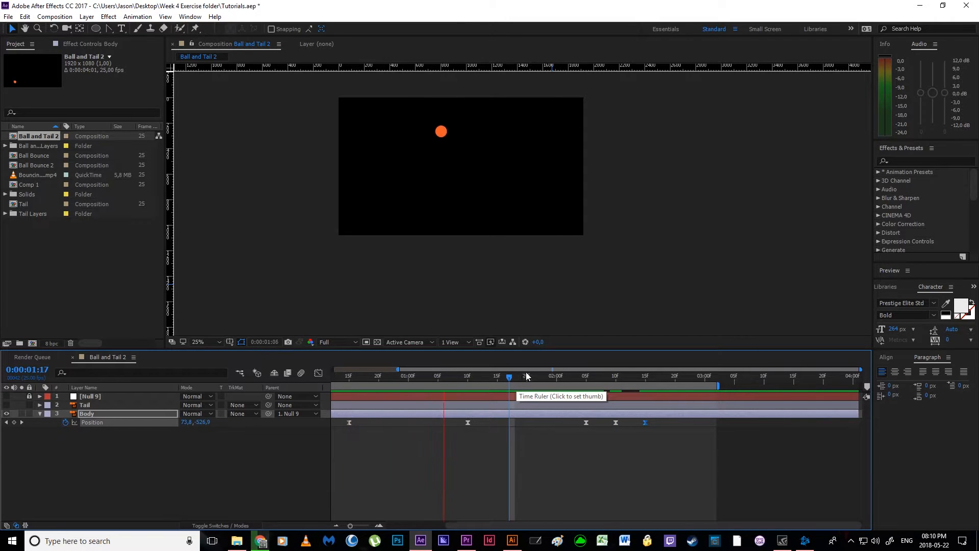
{"action": "key", "text": "space"}
Stretch the small bounce so its peak keyframe sits at 0:00:02:12 and its landing keyframe at 0:00:02:21.
{"action": "left_click_drag", "start_coordinate": [609, 387], "coordinate": [586, 387]}
{"action": "key", "text": "shift+Page_Down"}
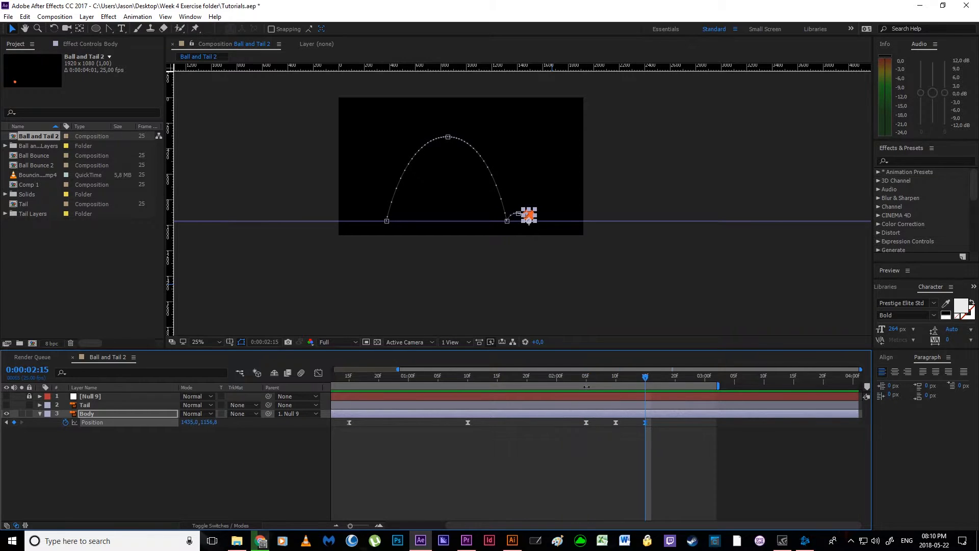
{"action": "key", "text": "Page_Up"}
{"action": "key", "text": "Page_Up"}
{"action": "left_click_drag", "start_coordinate": [611, 440], "coordinate": [676, 407]}
{"action": "left_click_drag", "start_coordinate": [617, 424], "coordinate": [681, 424]}
{"action": "key", "text": "space"}
{"action": "key", "text": "Page_Up"}
{"action": "left_click", "coordinate": [648, 429]}
Move the small bounce's peak keyframe to 0:00:02:13, midway between its two landings, and preview the animation.
{"action": "left_click_drag", "start_coordinate": [618, 381], "coordinate": [584, 381]}
{"action": "key", "text": "shift+Page_Down"}
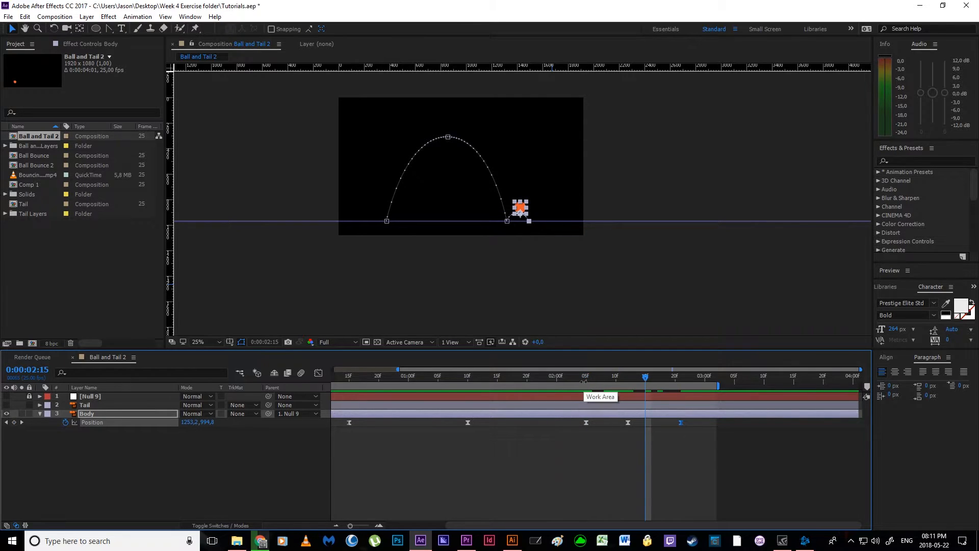
{"action": "key", "text": "Page_Up"}
{"action": "key", "text": "Page_Up"}
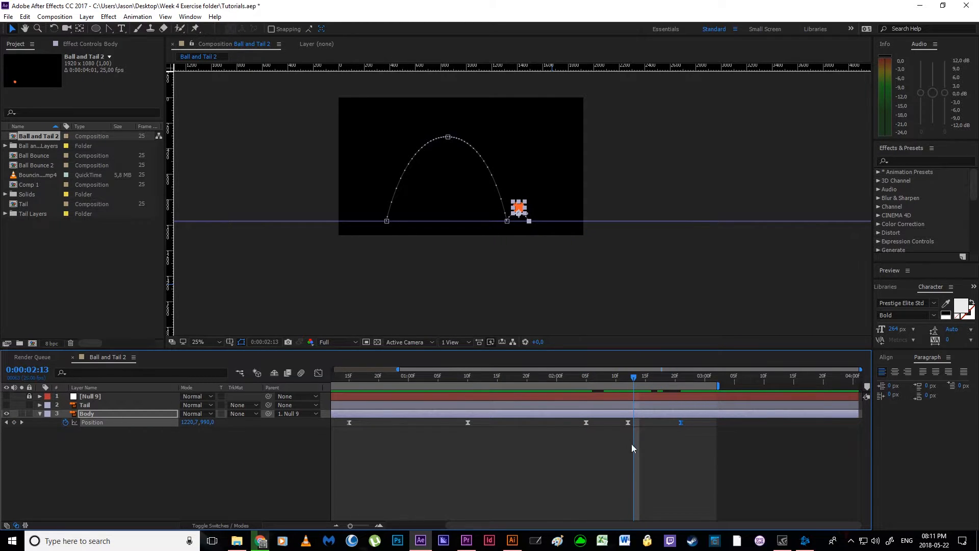
{"action": "key", "text": "shift+Page_Down"}
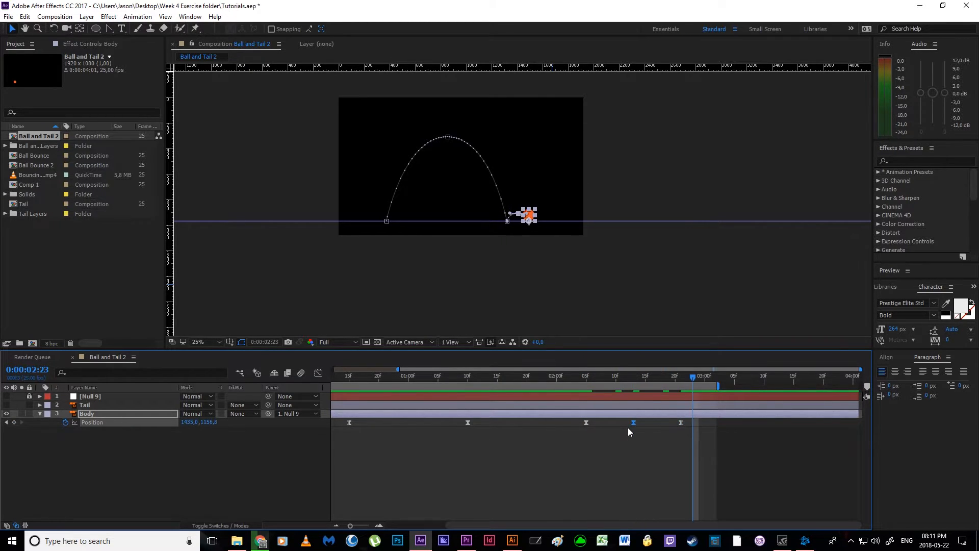
{"action": "key", "text": "Page_Up"}
{"action": "key", "text": "Page_Up"}
{"action": "left_click_drag", "start_coordinate": [574, 380], "coordinate": [437, 388]}
{"action": "key", "text": "space"}
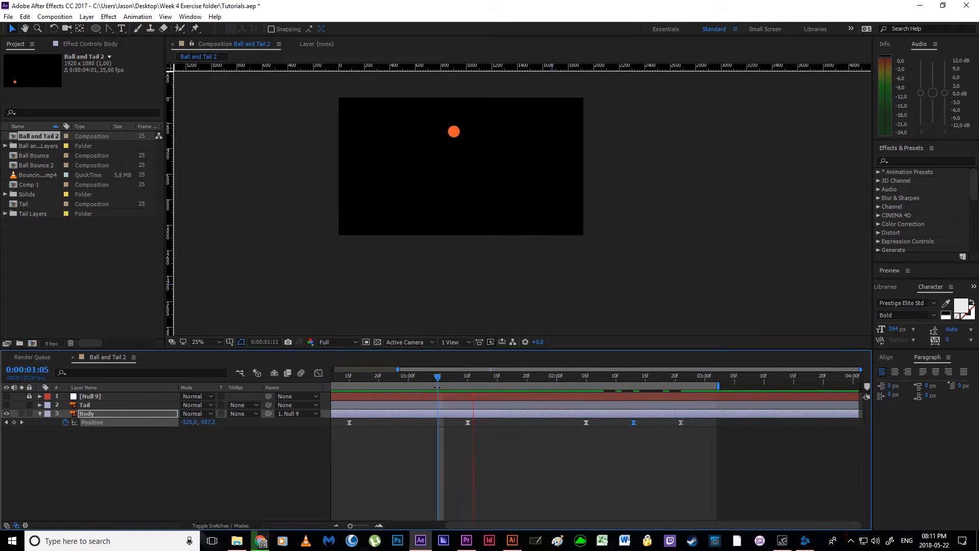
{"action": "key", "text": "space"}
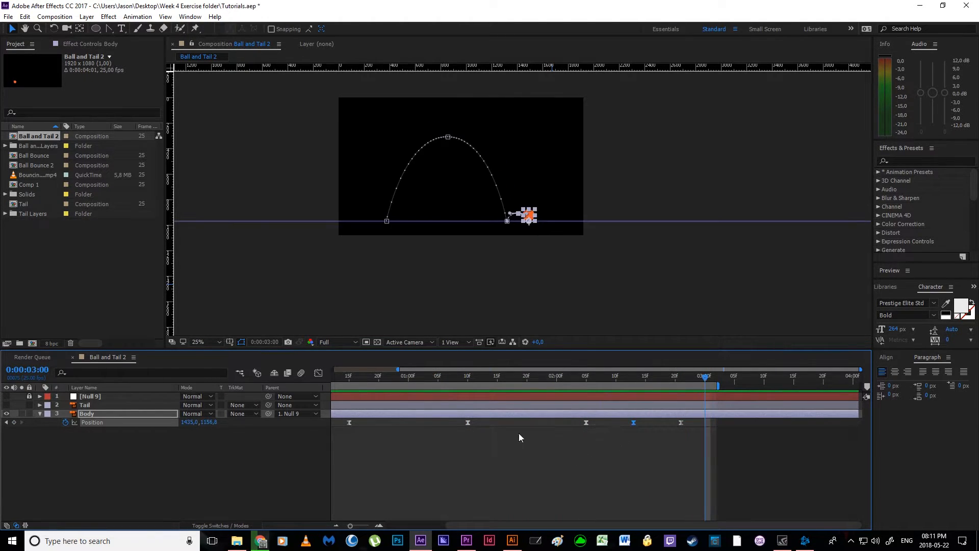
Examine the Position speed graph around the first landing keyframe at 0:00:02:05 and preview the motion against the curve.
{"action": "left_click", "coordinate": [318, 374]}
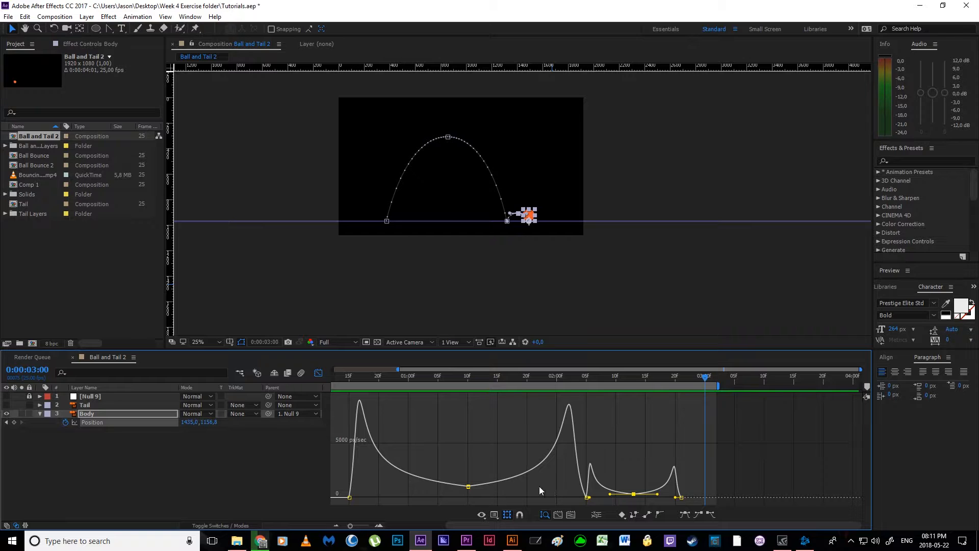
{"action": "left_click", "coordinate": [379, 526]}
{"action": "left_click_drag", "start_coordinate": [431, 474], "coordinate": [523, 473]}
{"action": "left_click", "coordinate": [436, 380]}
{"action": "left_click_drag", "start_coordinate": [444, 497], "coordinate": [493, 508]}
{"action": "left_click_drag", "start_coordinate": [630, 491], "coordinate": [519, 487]}
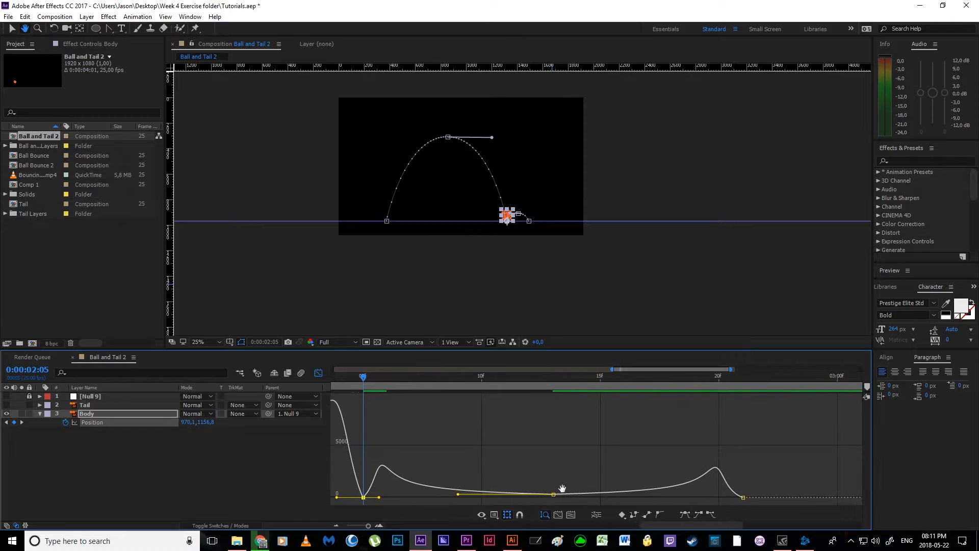
{"action": "left_click_drag", "start_coordinate": [364, 379], "coordinate": [248, 377]}
{"action": "key", "text": "space"}
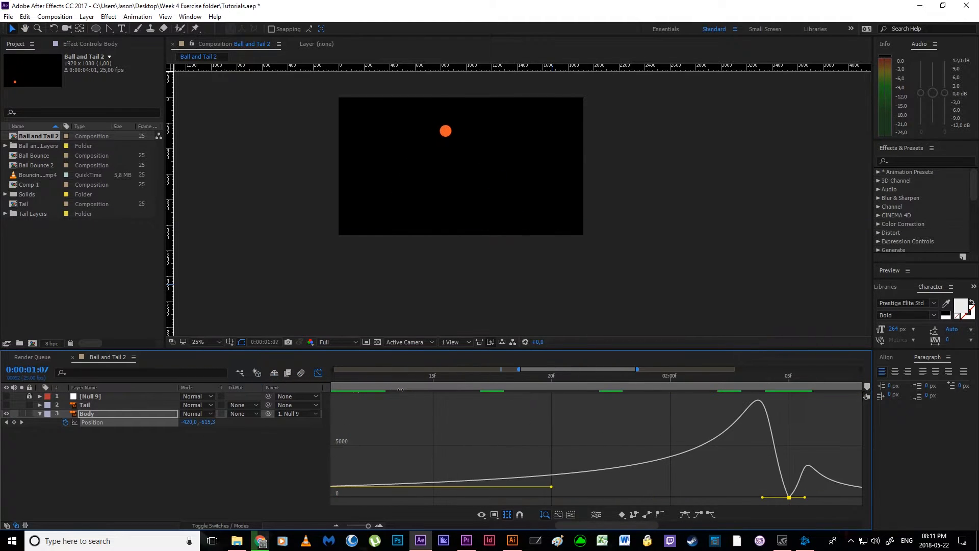
{"action": "key", "text": "Home"}
{"action": "left_click_drag", "start_coordinate": [552, 449], "coordinate": [355, 461]}
{"action": "left_click", "coordinate": [335, 526]}
{"action": "left_click_drag", "start_coordinate": [625, 478], "coordinate": [516, 482]}
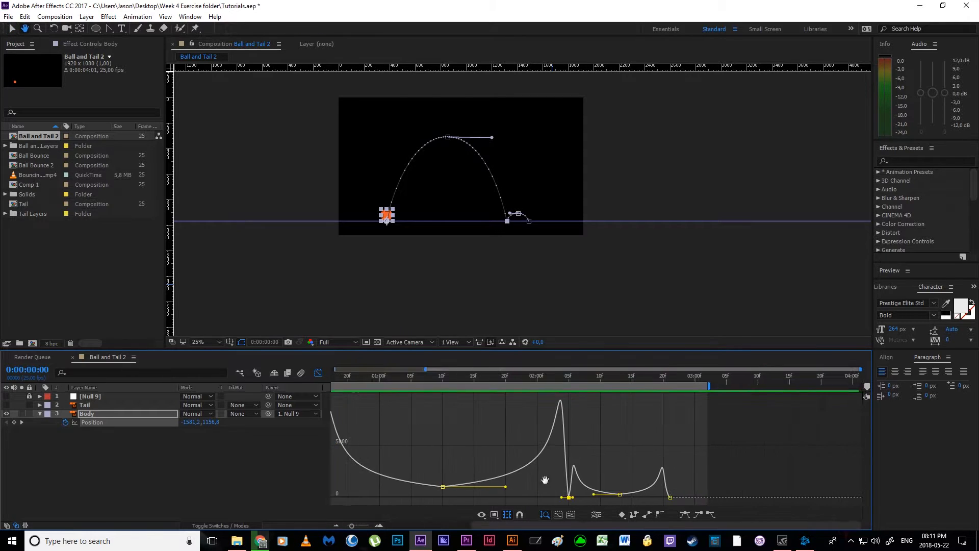
{"action": "left_click_drag", "start_coordinate": [602, 382], "coordinate": [537, 381]}
{"action": "key", "text": "space"}
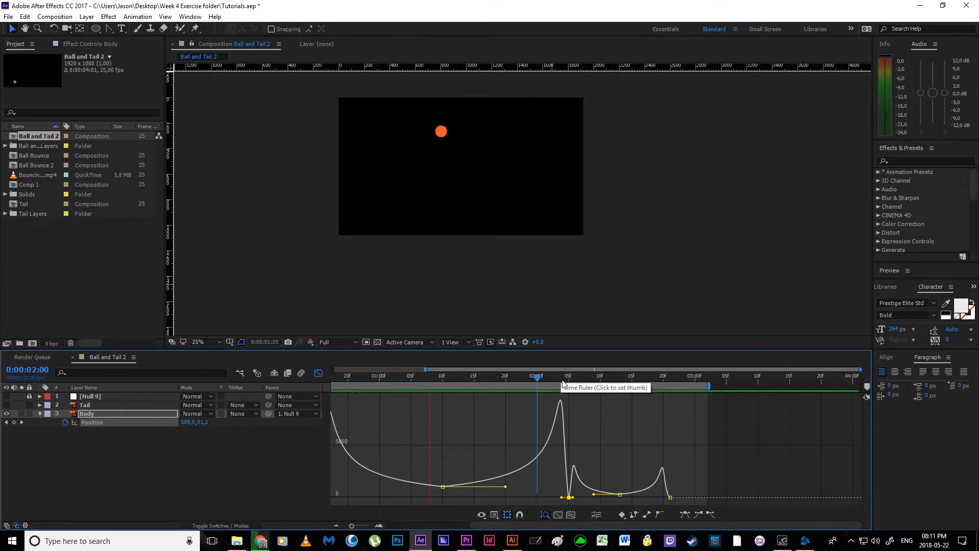
{"action": "key", "text": "Home"}
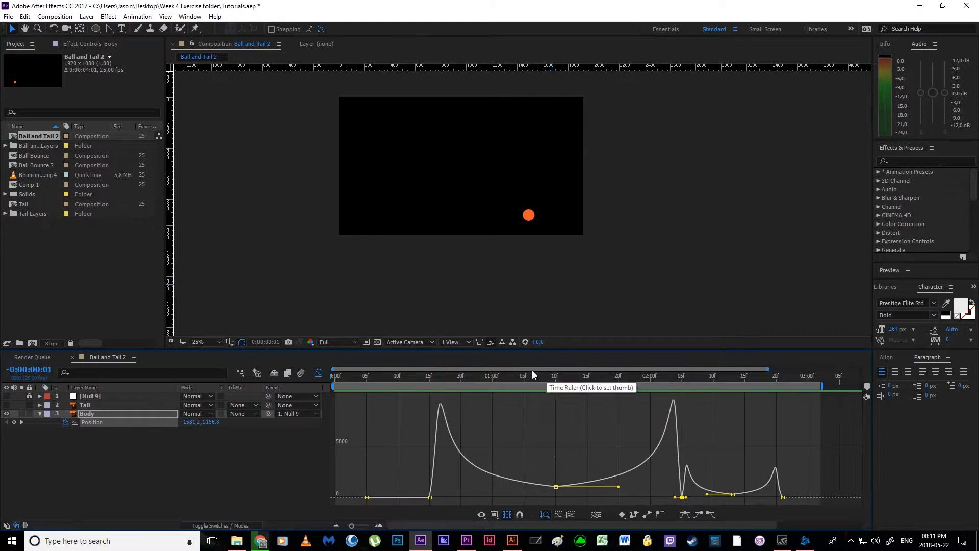
Return to the keyframe view, place the current time at 0:00:00:15 and preview the whole jump.
{"action": "left_click", "coordinate": [318, 372]}
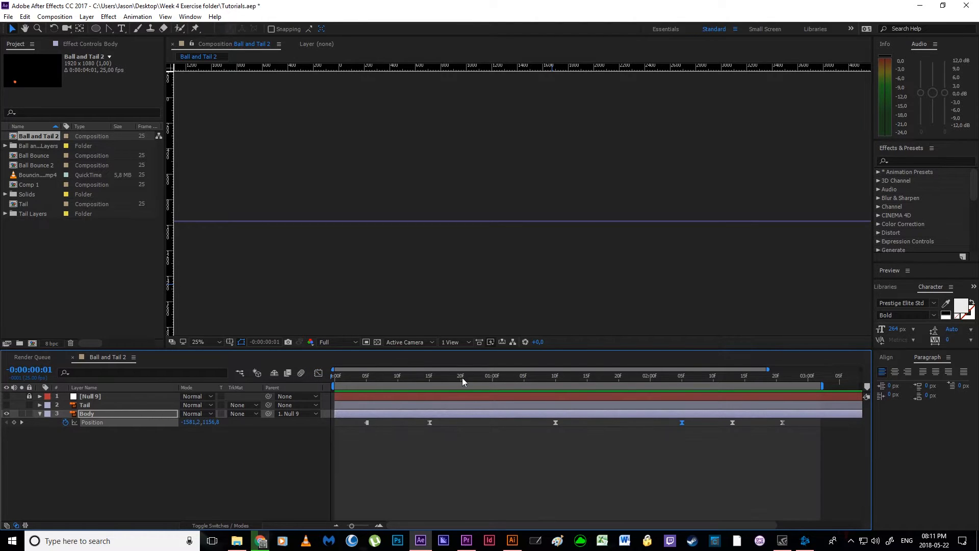
{"action": "left_click", "coordinate": [427, 384]}
{"action": "left_click", "coordinate": [334, 521]}
{"action": "left_click", "coordinate": [335, 525]}
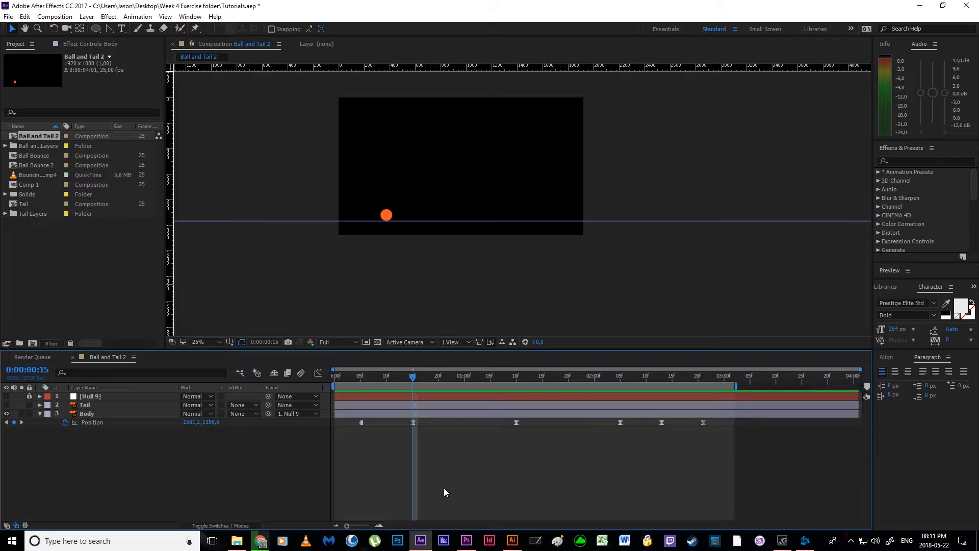
{"action": "key", "text": "space"}
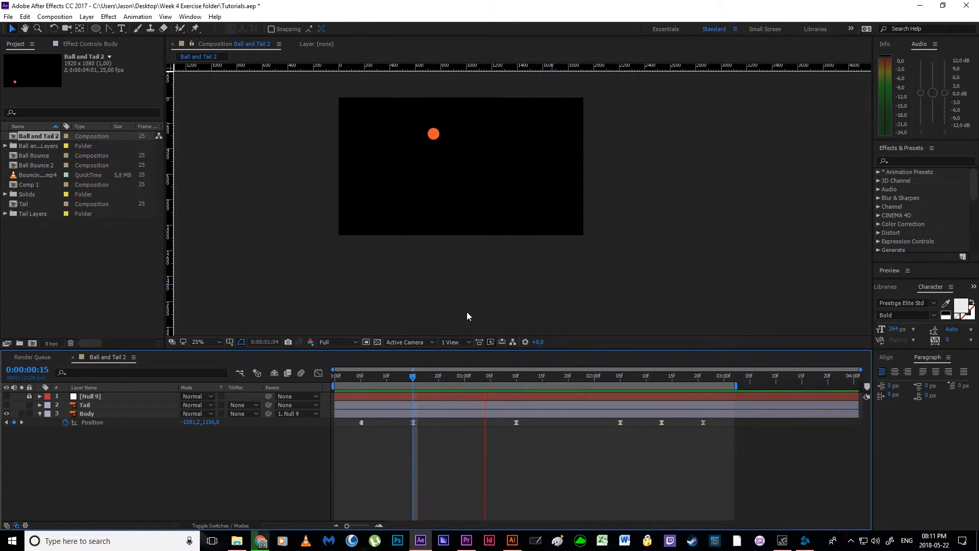
{"action": "key", "text": "space"}
Add a 100% Scale keyframe to the Body layer at 0:00:00:05 and make it a hold keyframe.
{"action": "left_click_drag", "start_coordinate": [390, 383], "coordinate": [358, 395]}
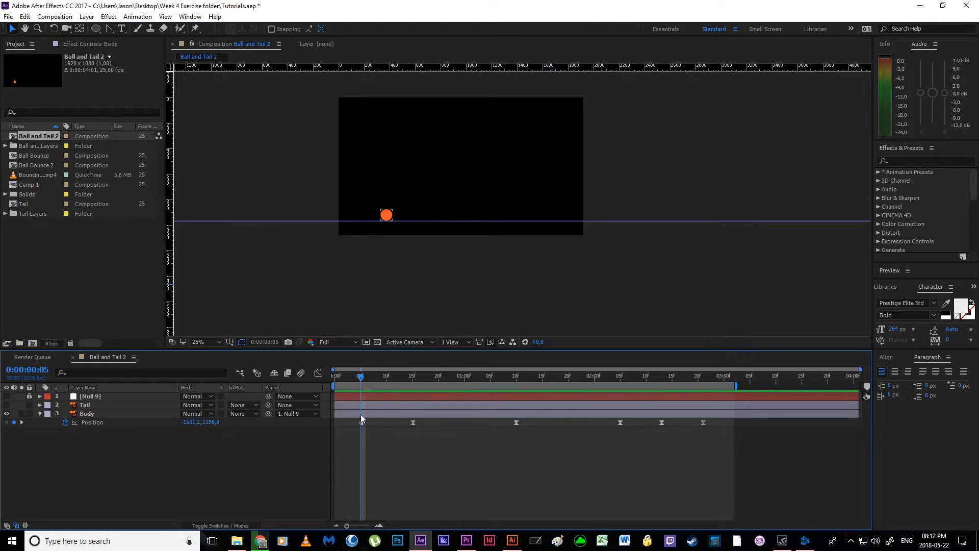
{"action": "left_click", "coordinate": [104, 413]}
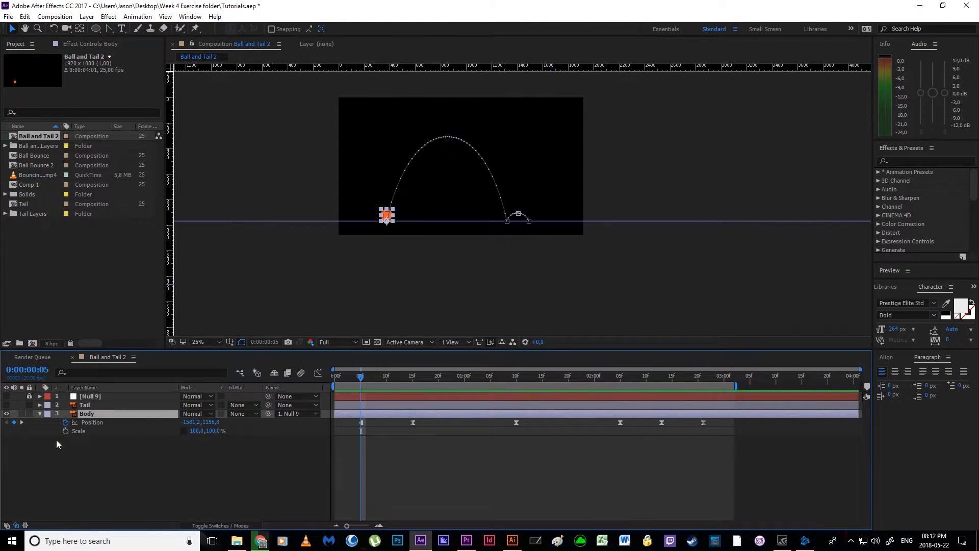
{"action": "left_click", "coordinate": [65, 431]}
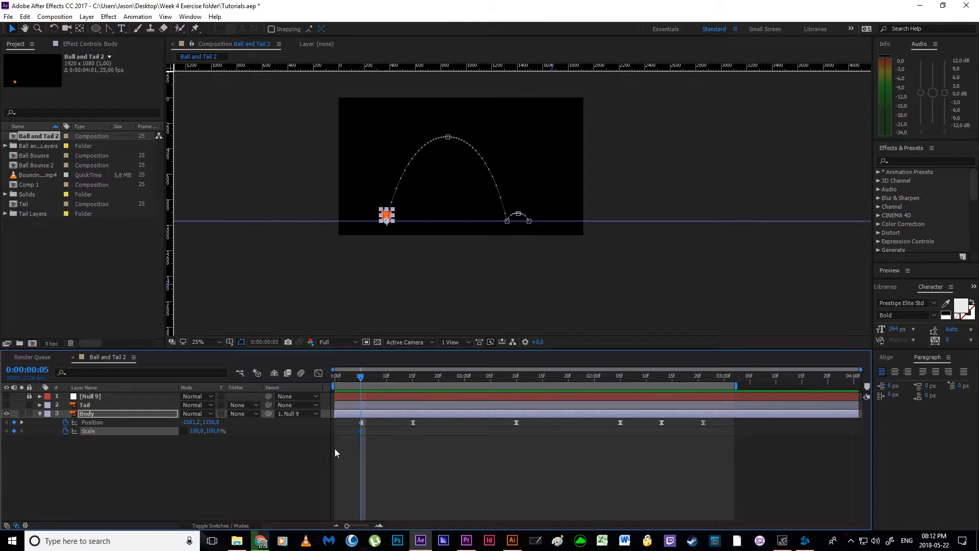
{"action": "right_click", "coordinate": [363, 433]}
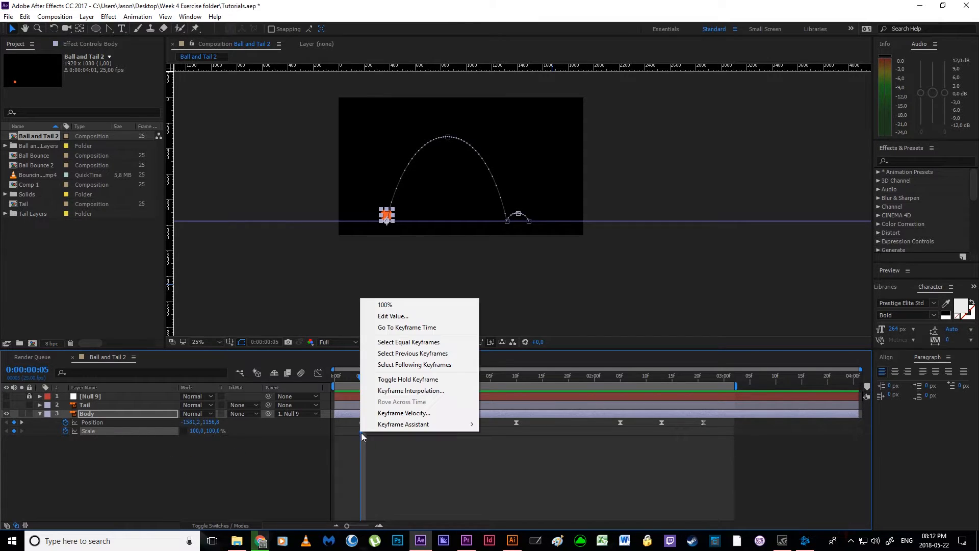
{"action": "left_click", "coordinate": [406, 377]}
At 0:00:00:15, squash the Body layer by setting its Scale to 110% horizontally and 90% vertically.
{"action": "left_click", "coordinate": [379, 525]}
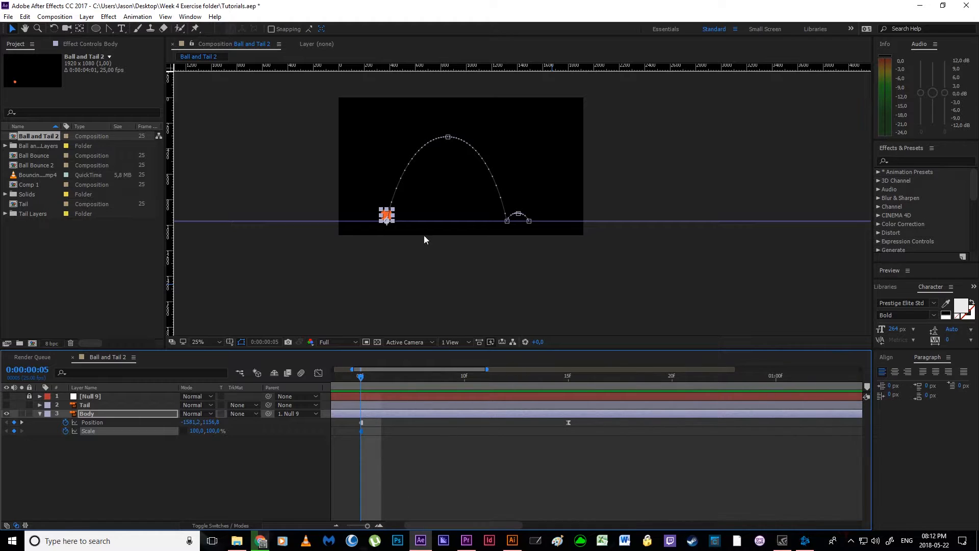
{"action": "left_click_drag", "start_coordinate": [363, 377], "coordinate": [570, 436]}
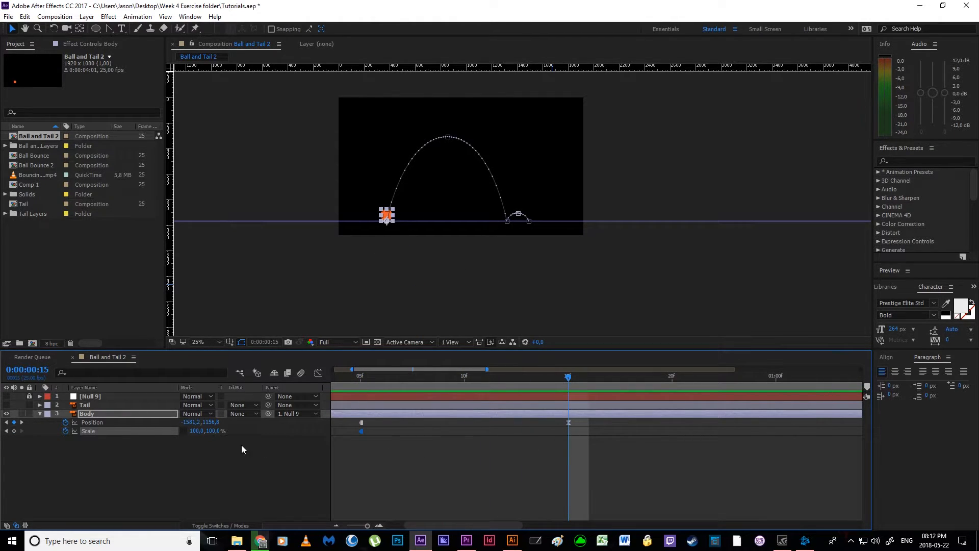
{"action": "scroll", "coordinate": [367, 250], "scroll_direction": "up", "scroll_amount": 6}
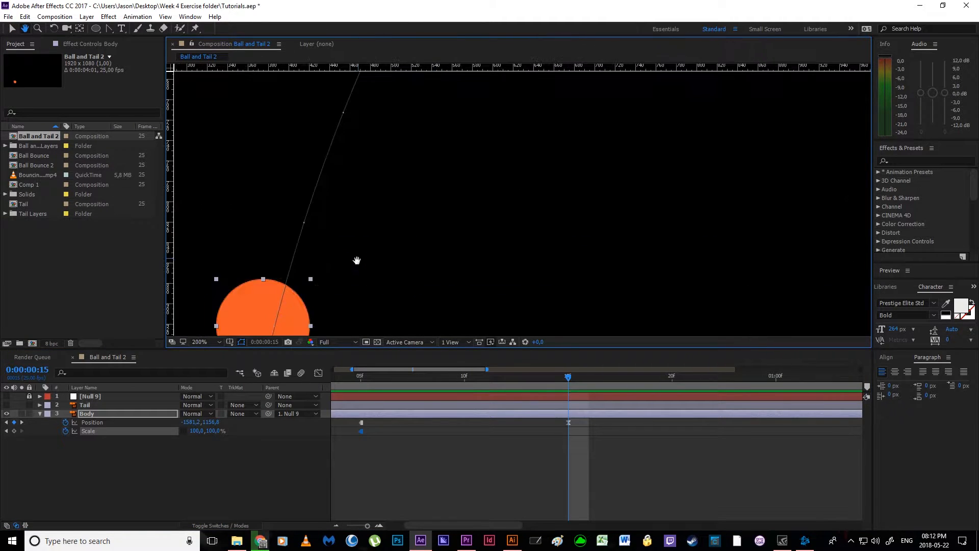
{"action": "scroll", "coordinate": [358, 259], "scroll_direction": "down", "scroll_amount": 4}
{"action": "key", "text": "v"}
{"action": "left_click_drag", "start_coordinate": [195, 431], "coordinate": [204, 436]}
{"action": "left_click", "coordinate": [197, 431]}
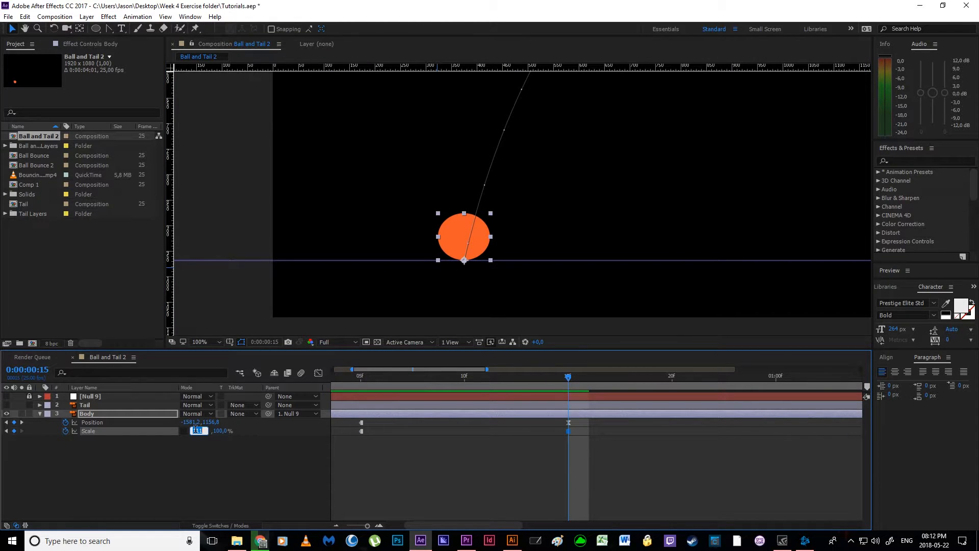
{"action": "type", "text": "110"}
{"action": "key", "text": "Tab"}
{"action": "type", "text": "90"}
{"action": "key", "text": "Return"}
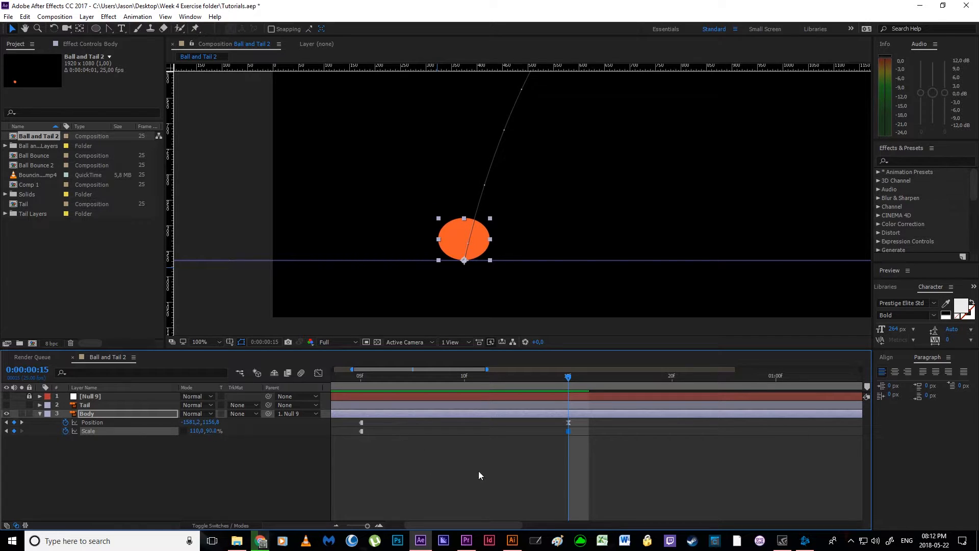
{"action": "left_click", "coordinate": [521, 455]}
Copy the Body layer's 100% Scale keyframe from 0:00:00:05 to the jump's peak at 0:00:01:10.
{"action": "left_click", "coordinate": [336, 525]}
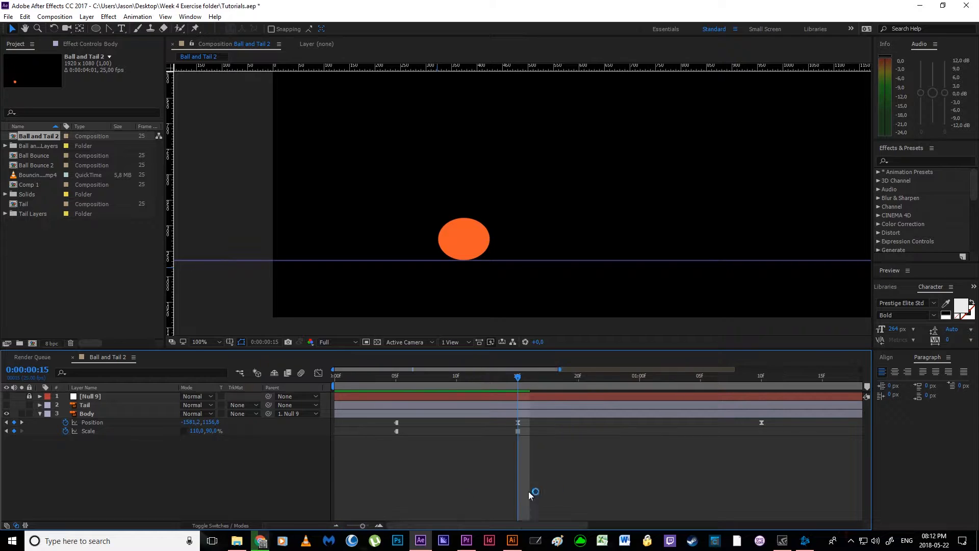
{"action": "key", "text": "space"}
{"action": "left_click_drag", "start_coordinate": [534, 502], "coordinate": [432, 503]}
{"action": "left_click", "coordinate": [336, 525]}
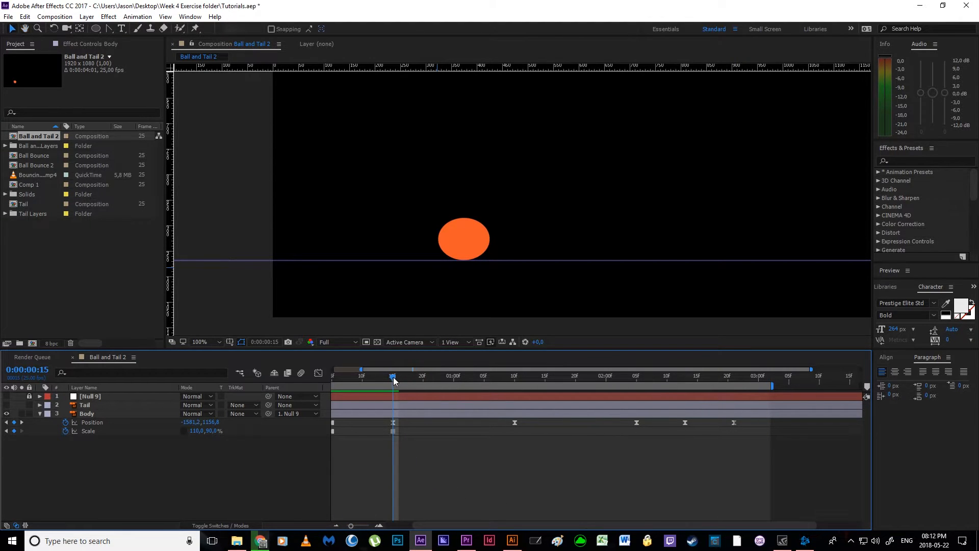
{"action": "key", "text": "space"}
{"action": "key", "text": "space"}
{"action": "left_click", "coordinate": [336, 525]}
{"action": "left_click_drag", "start_coordinate": [514, 329], "coordinate": [422, 386]}
{"action": "scroll", "coordinate": [516, 271], "scroll_direction": "down", "scroll_amount": 1}
{"action": "left_click_drag", "start_coordinate": [574, 144], "coordinate": [479, 212]}
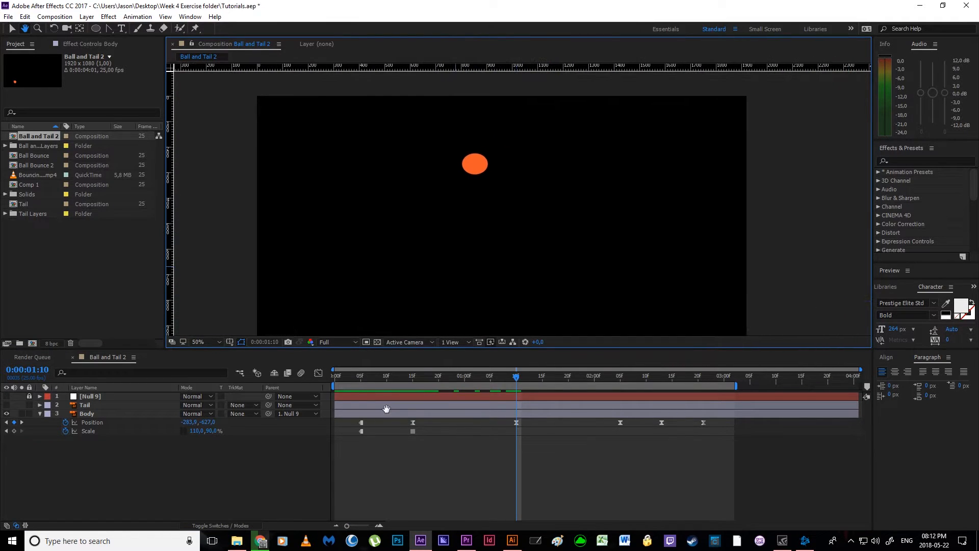
{"action": "left_click", "coordinate": [362, 431]}
{"action": "key", "text": "ctrl+c"}
{"action": "key", "text": "ctrl+v"}
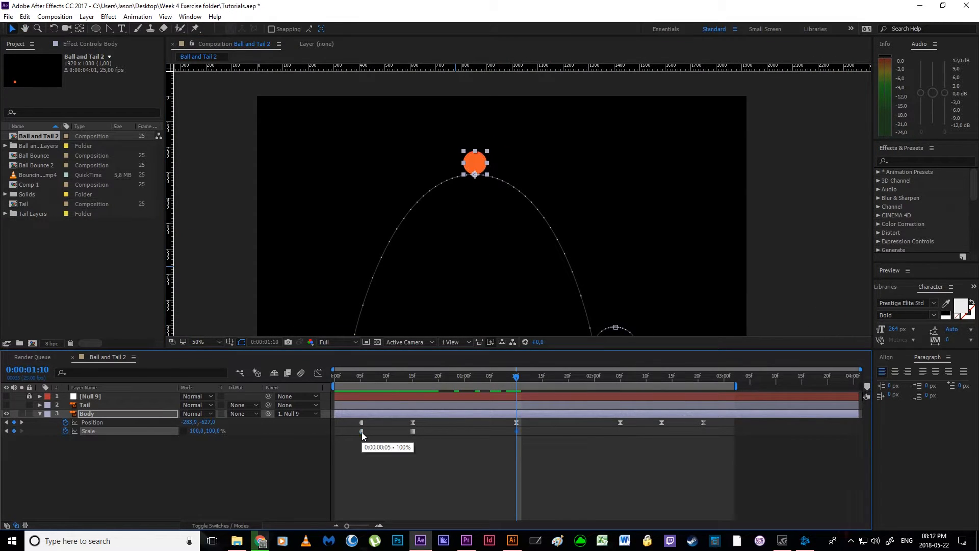
Copy the squashed Scale keyframe from 0:00:00:15 to the first landing at 0:00:02:05.
{"action": "left_click_drag", "start_coordinate": [517, 381], "coordinate": [620, 409]}
{"action": "left_click_drag", "start_coordinate": [500, 259], "coordinate": [448, 203]}
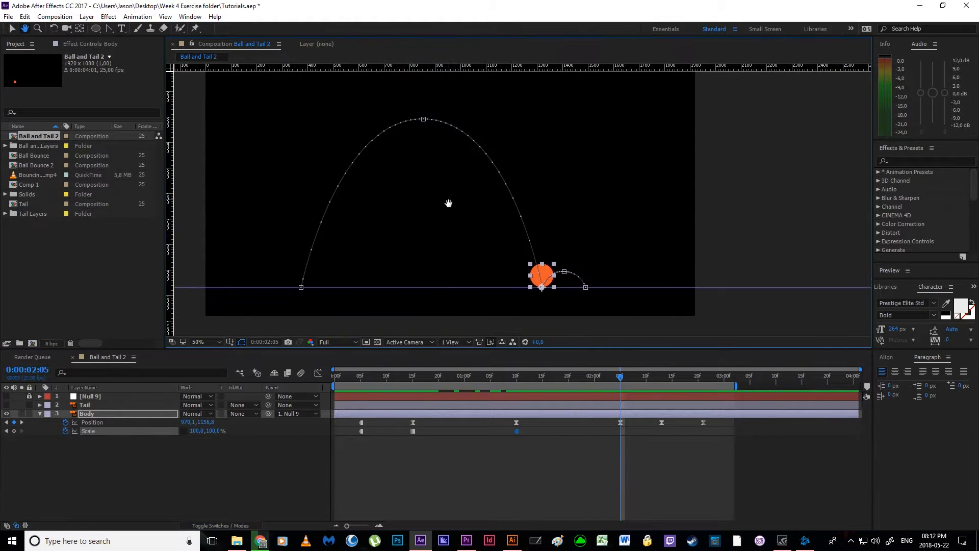
{"action": "left_click", "coordinate": [413, 432]}
{"action": "key", "text": "ctrl+v"}
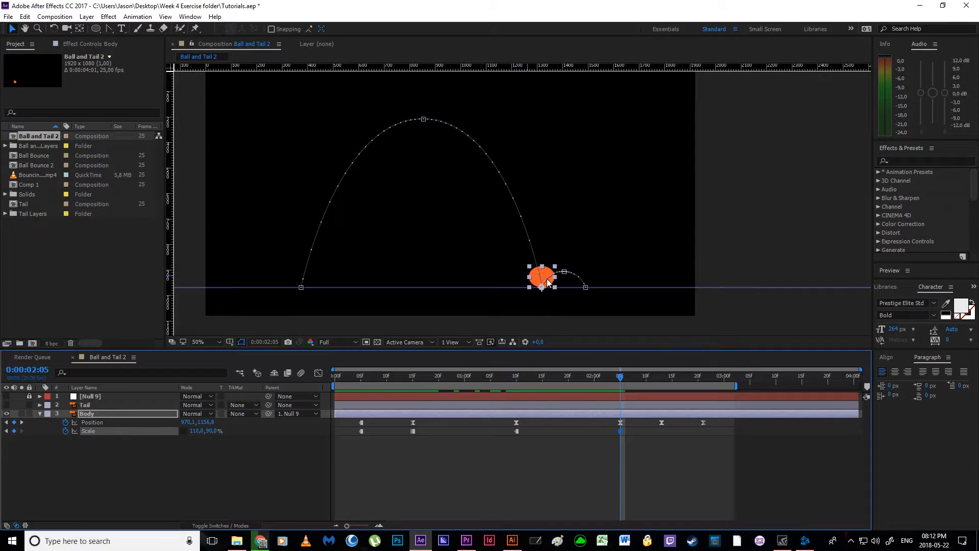
Set the landing's Scale keyframe at 0:00:02:05 to 115% horizontally and 85% vertically.
{"action": "left_click", "coordinate": [198, 431]}
{"action": "type", "text": "115"}
{"action": "key", "text": "Return"}
{"action": "left_click", "coordinate": [211, 431]}
{"action": "type", "text": "85"}
{"action": "key", "text": "Return"}
{"action": "left_click", "coordinate": [468, 495]}
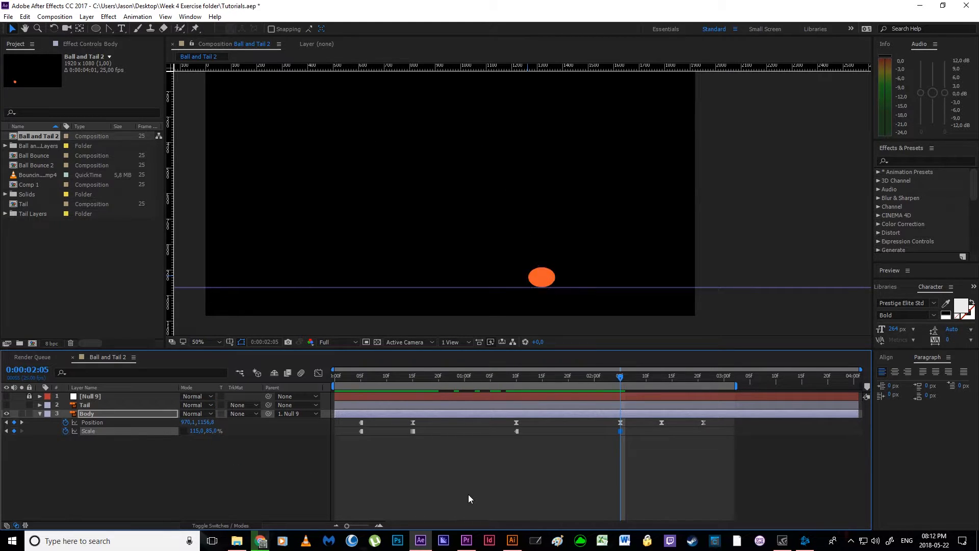
Copy the 100% Scale keyframe from 0:00:01:10 to 0:00:02:13, and the squashed keyframe from 0:00:00:15 to the second landing at 0:00:02:21.
{"action": "left_click_drag", "start_coordinate": [646, 379], "coordinate": [661, 378]}
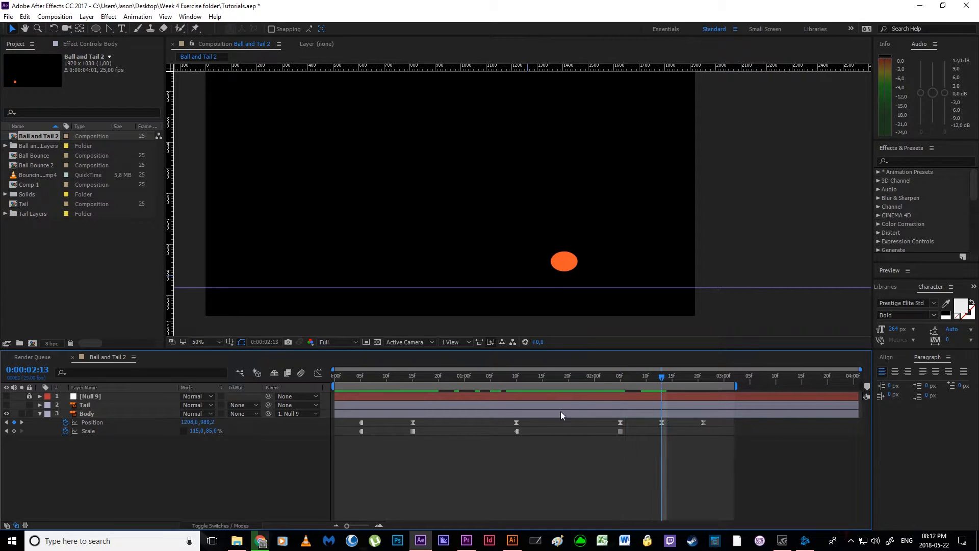
{"action": "left_click", "coordinate": [516, 431]}
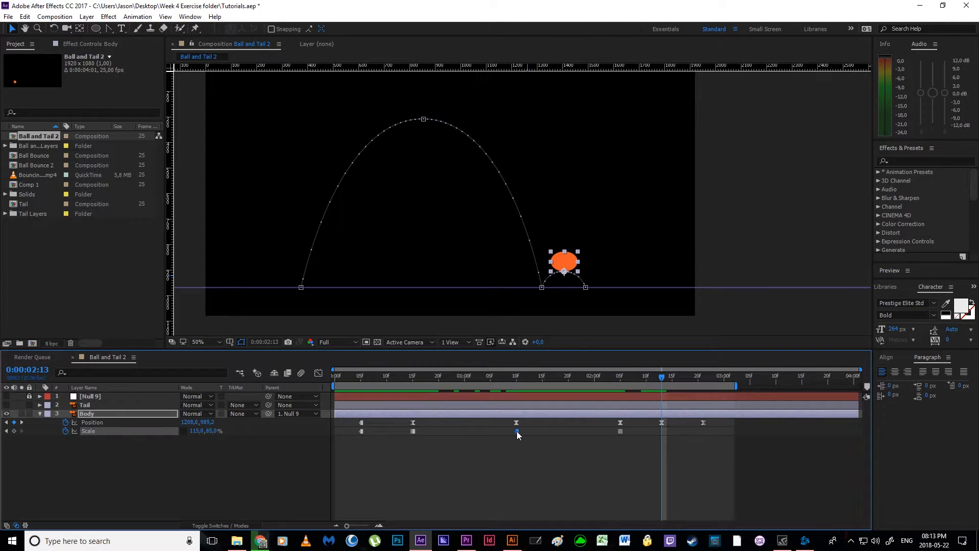
{"action": "left_click", "coordinate": [701, 378]}
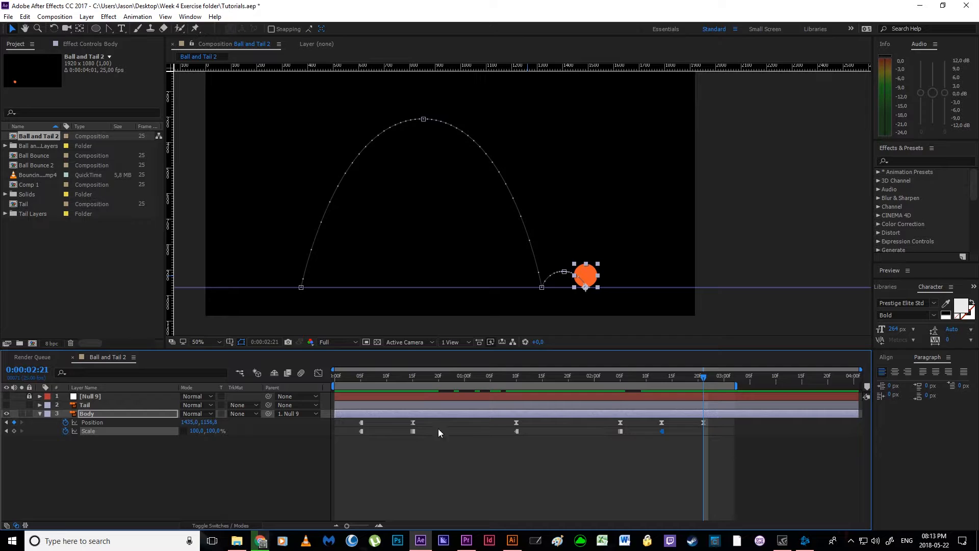
{"action": "key", "text": "ctrl+c"}
{"action": "key", "text": "ctrl+v"}
Set the Body layer's Scale keyframe at 0:00:02:21 to 105% horizontally and 95% vertically.
{"action": "left_click", "coordinate": [194, 434]}
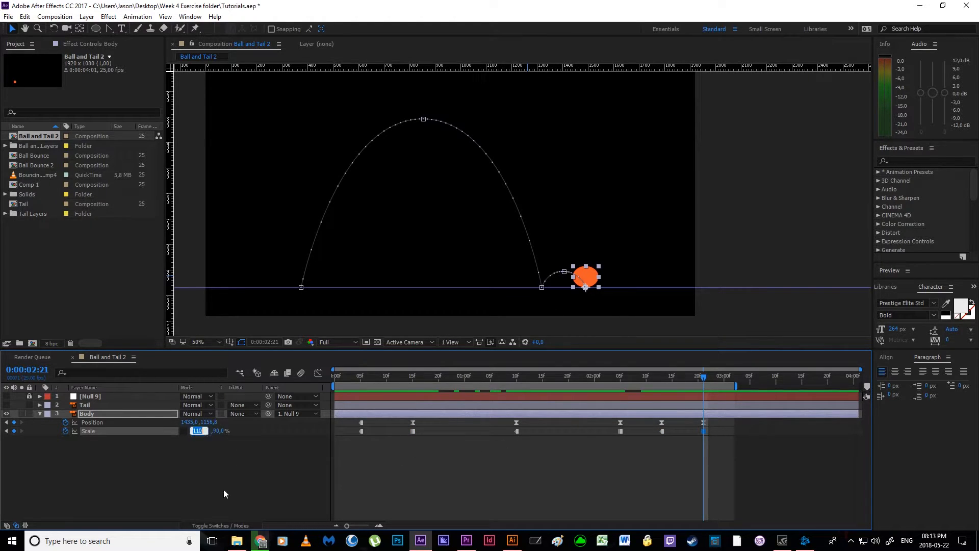
{"action": "type", "text": "105"}
{"action": "key", "text": "Return"}
{"action": "left_click", "coordinate": [211, 431]}
{"action": "type", "text": "95"}
{"action": "key", "text": "Return"}
Copy the 100% Scale keyframe to 0:00:02:24, three frames after the second landing.
{"action": "key", "text": "Page_Down"}
{"action": "key", "text": "Page_Down"}
{"action": "key", "text": "Page_Down"}
{"action": "key", "text": "ctrl+c"}
{"action": "key", "text": "ctrl+v"}
Apply Easy Ease to all of the Body layer's Scale keyframes.
{"action": "left_click", "coordinate": [736, 429]}
{"action": "left_click_drag", "start_coordinate": [737, 438], "coordinate": [359, 443]}
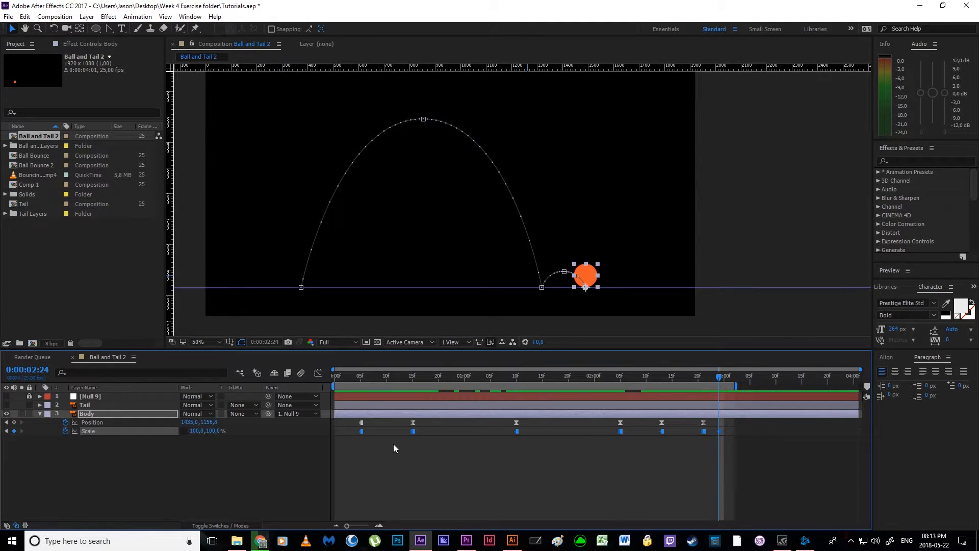
{"action": "key", "text": "F9"}
{"action": "left_click", "coordinate": [458, 459]}
Inspect the speed graph of the Body layer's Scale around the 0:00:00:15 keyframe.
{"action": "left_click_drag", "start_coordinate": [377, 378], "coordinate": [414, 414]}
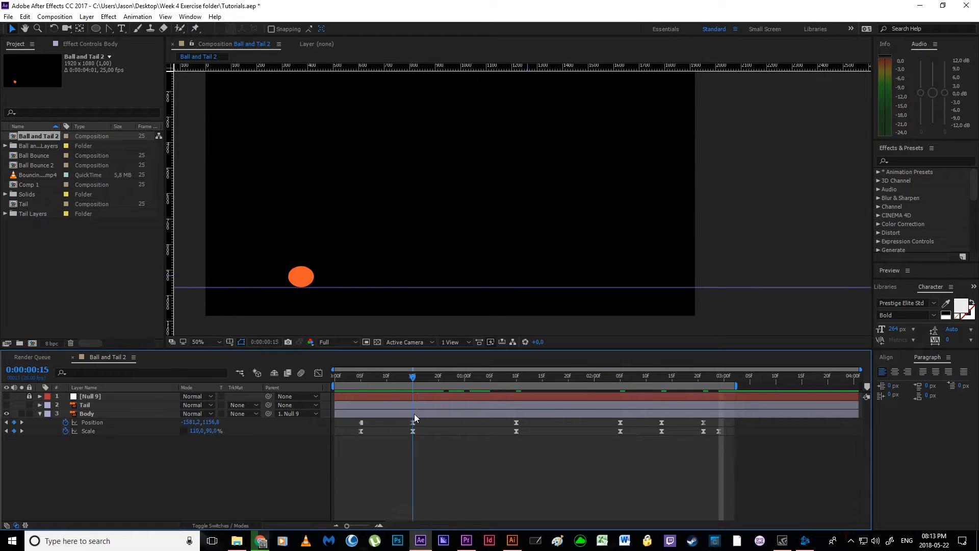
{"action": "left_click", "coordinate": [414, 431]}
{"action": "left_click", "coordinate": [319, 373]}
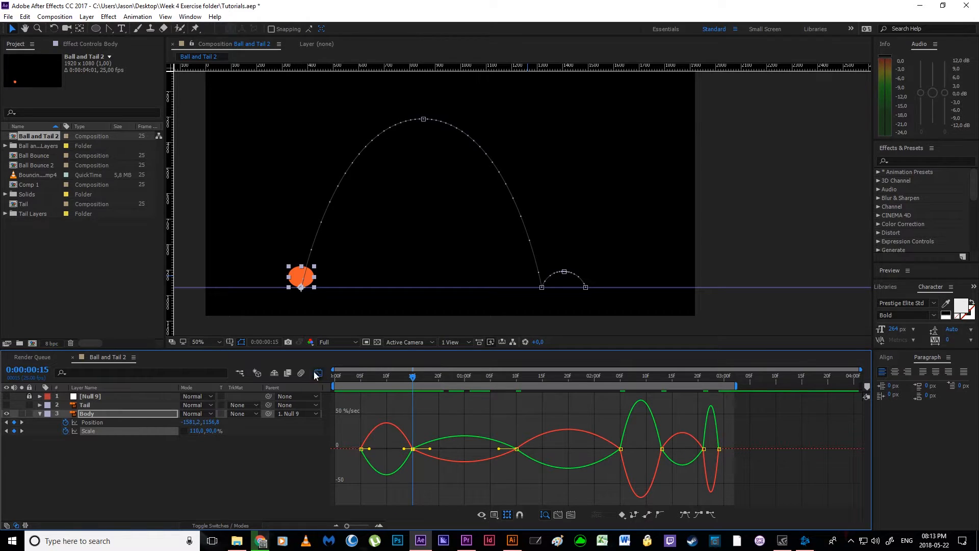
{"action": "left_click", "coordinate": [316, 374]}
{"action": "left_click", "coordinate": [441, 467]}
{"action": "mouse_move", "coordinate": [414, 379]}
{"action": "left_mouse_down"}
{"action": "mouse_move", "coordinate": [429, 378]}
{"action": "mouse_move", "coordinate": [413, 383]}
{"action": "left_mouse_up"}
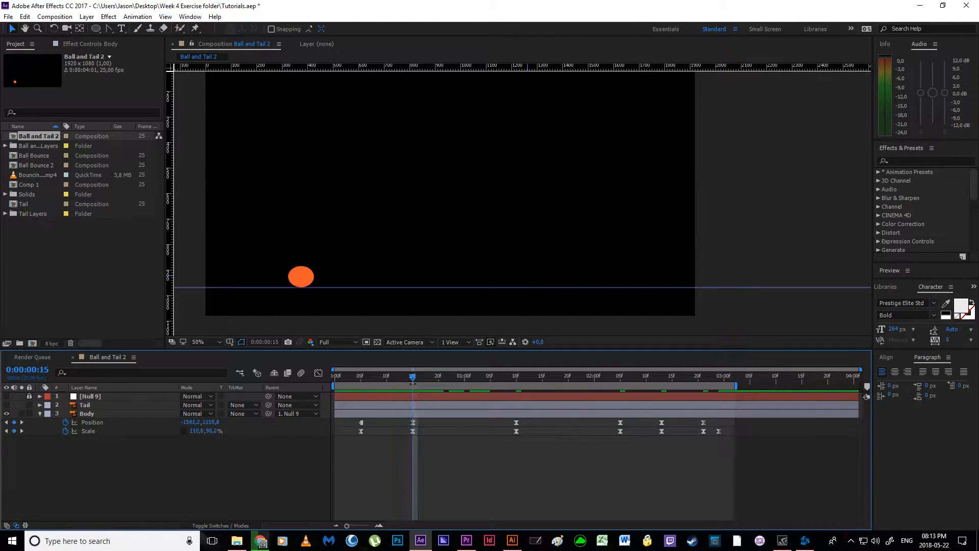
Copy the Body layer's squashed Scale keyframe from 0:00:00:15 to two frames after takeoff, at 0:00:00:17.
{"action": "key", "text": "Page_Down"}
{"action": "key", "text": "Page_Down"}
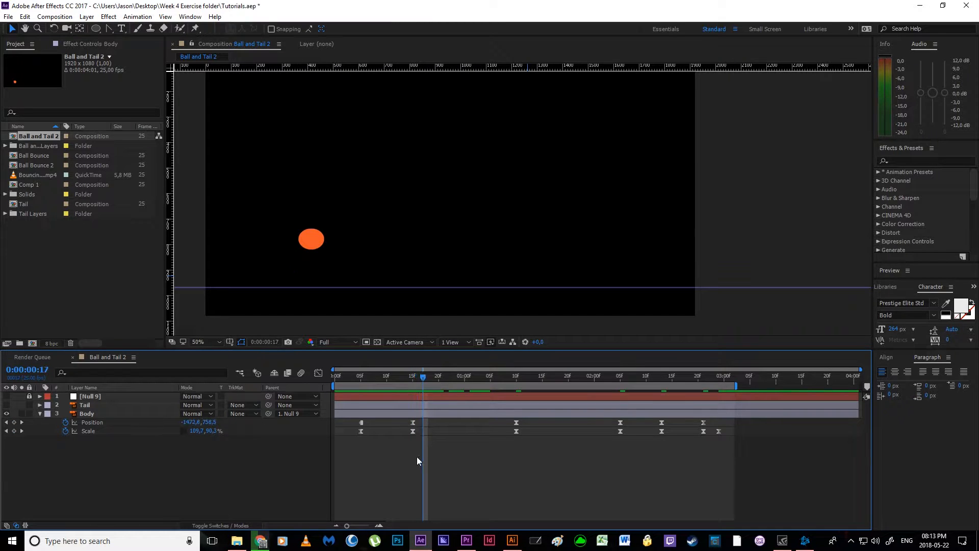
{"action": "left_click", "coordinate": [413, 432]}
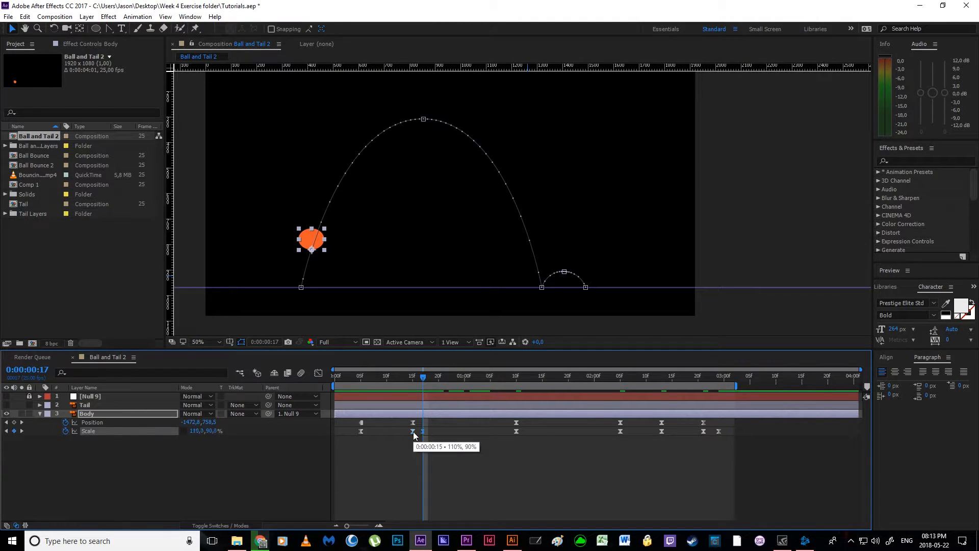
{"action": "key", "text": "ctrl+c"}
{"action": "key", "text": "ctrl+v"}
Stretch the ball at 0:00:00:17 by setting its Scale to 90% horizontally and 110% vertically.
{"action": "left_click", "coordinate": [198, 431]}
{"action": "type", "text": "90"}
{"action": "key", "text": "Return"}
{"action": "left_click", "coordinate": [207, 431]}
{"action": "type", "text": "110"}
{"action": "key", "text": "Return"}
{"action": "left_click", "coordinate": [339, 432]}
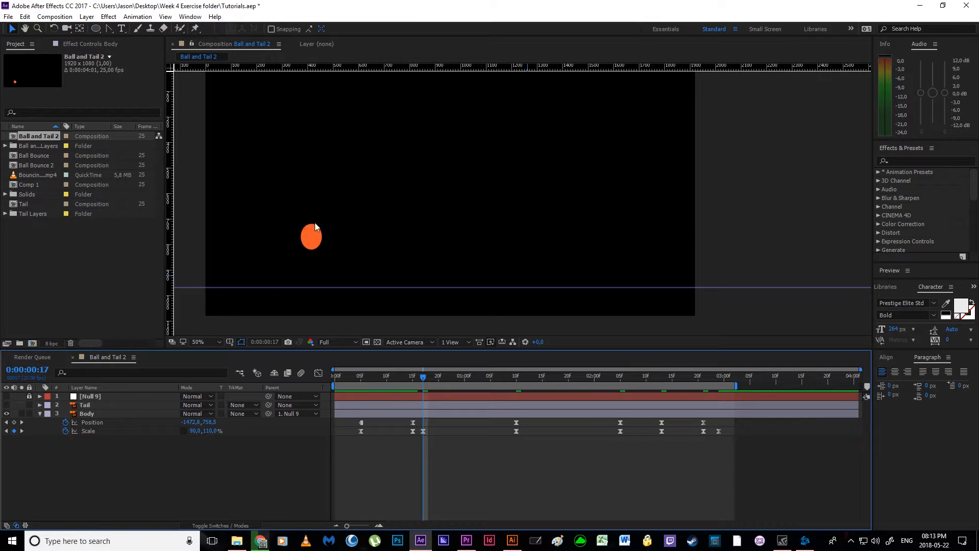
Copy the stretched Scale keyframe from 0:00:00:17 to 0:00:02:03, two frames before the first landing.
{"action": "left_click_drag", "start_coordinate": [423, 379], "coordinate": [610, 413]}
{"action": "left_click", "coordinate": [413, 431]}
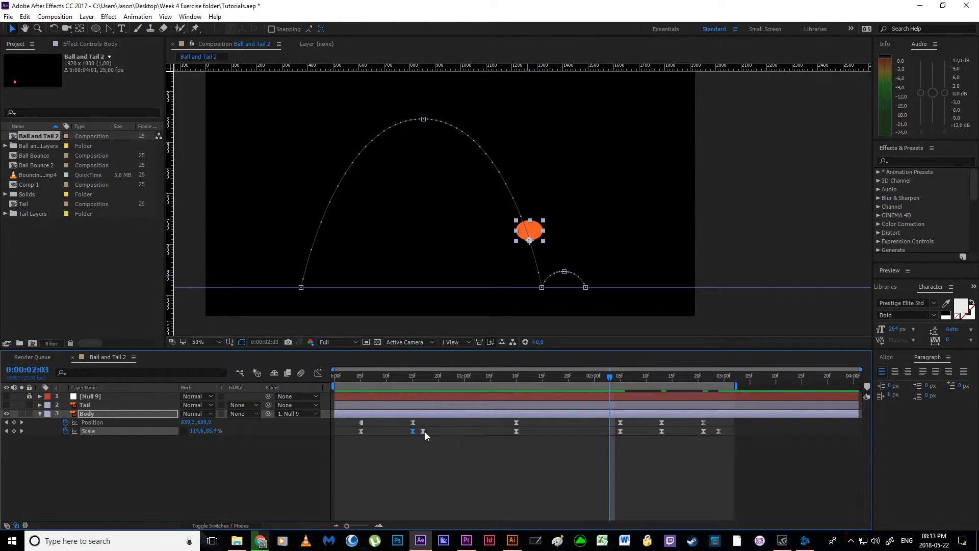
{"action": "key", "text": "ctrl+c"}
{"action": "key", "text": "ctrl+v"}
{"action": "left_click", "coordinate": [548, 491]}
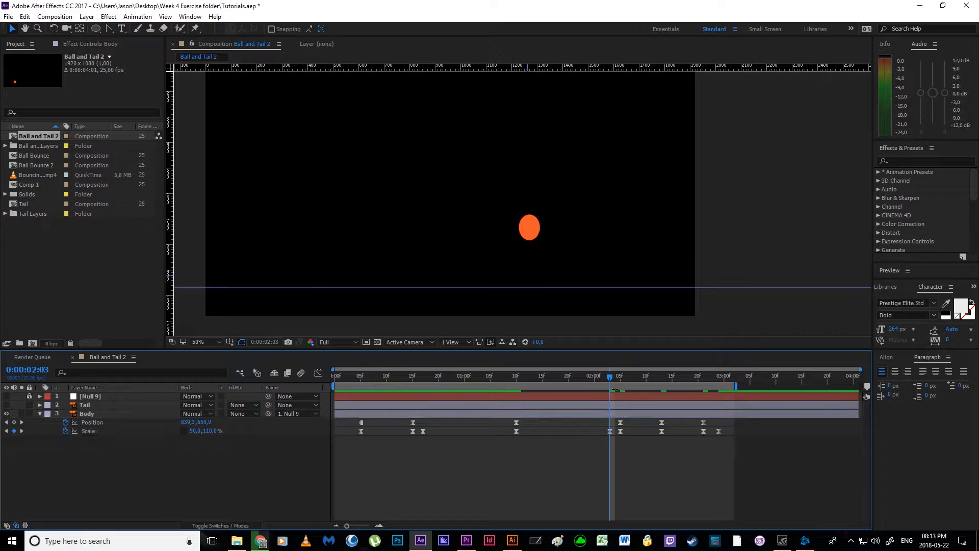
Copy the stretched Scale keyframe from 0:00:02:03 to 0:00:02:07, two frames after the first landing.
{"action": "left_click_drag", "start_coordinate": [611, 375], "coordinate": [631, 387]}
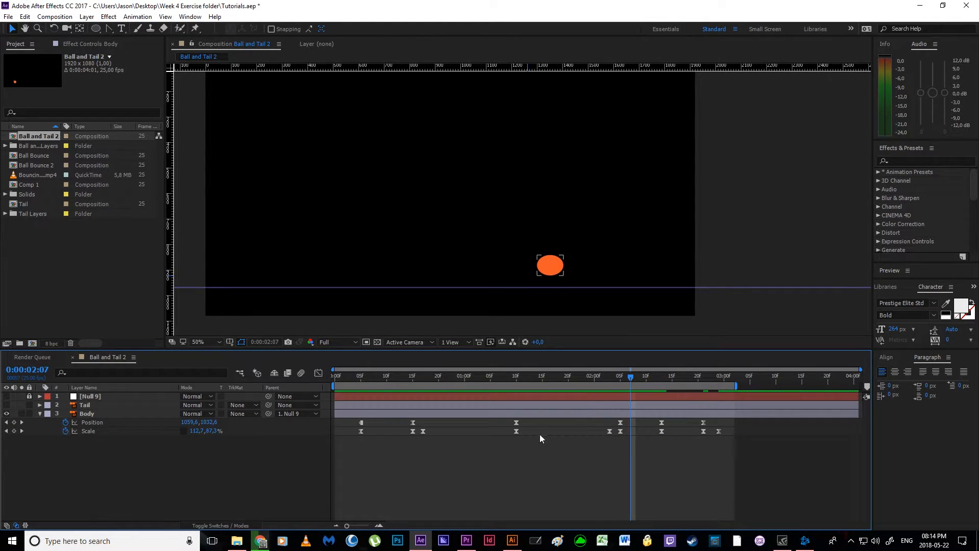
{"action": "left_click", "coordinate": [610, 431]}
{"action": "key", "text": "ctrl+c"}
{"action": "key", "text": "ctrl+v"}
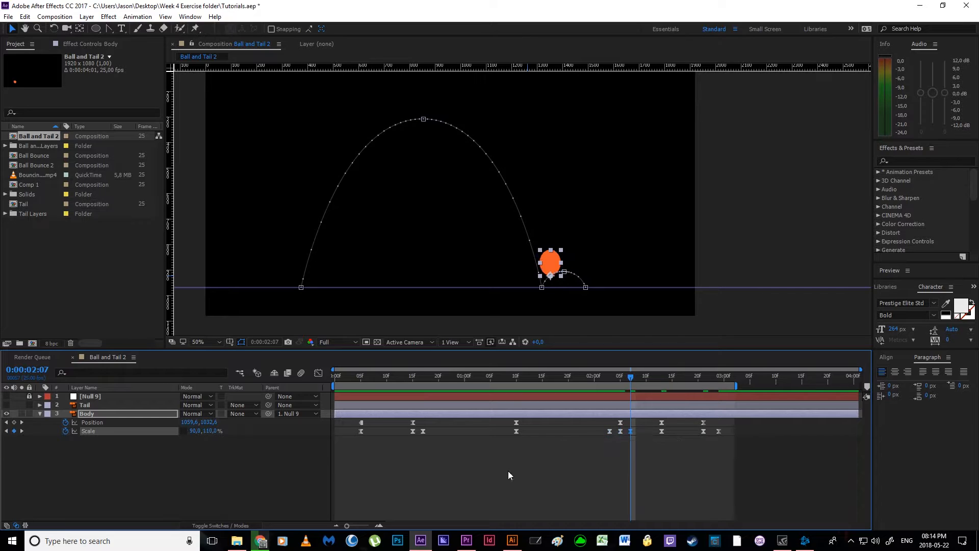
Set the Scale keyframe at 0:00:02:07 to 95% horizontally and 105% vertically.
{"action": "left_click", "coordinate": [199, 431]}
{"action": "type", "text": "95"}
{"action": "key", "text": "Return"}
{"action": "left_click", "coordinate": [210, 431]}
{"action": "type", "text": "105"}
{"action": "key", "text": "Return"}
Show the speed graph of the Body layer's Scale with the 0:00:00:15 keyframe selected.
{"action": "left_click_drag", "start_coordinate": [631, 379], "coordinate": [360, 418]}
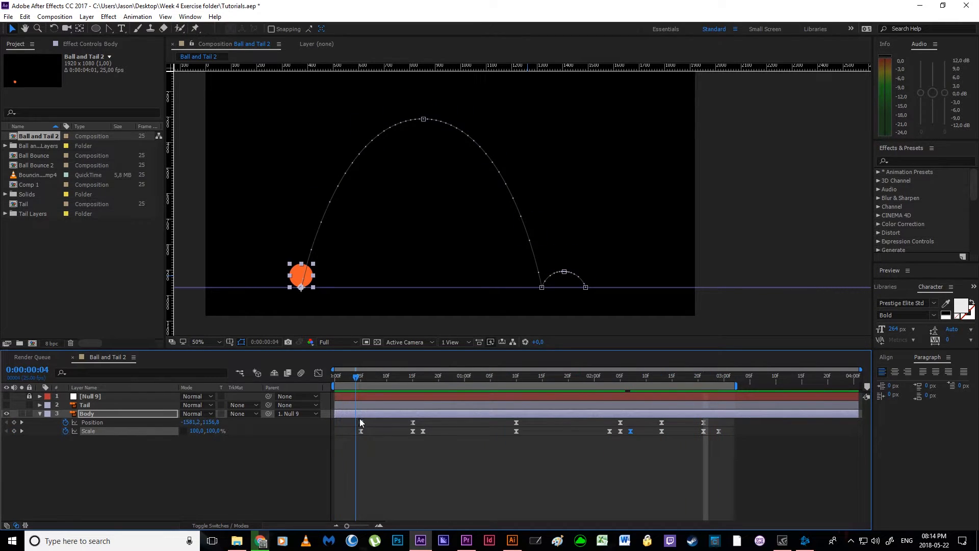
{"action": "left_click", "coordinate": [387, 462]}
{"action": "left_click", "coordinate": [411, 433]}
{"action": "key", "text": "shift+F3"}
Lengthen the incoming ease handle of the Scale keyframe at 0:00:00:15 back to about 0:00:00:10.
{"action": "left_click", "coordinate": [381, 526]}
{"action": "left_click", "coordinate": [380, 526]}
{"action": "left_click", "coordinate": [379, 526]}
{"action": "key", "text": "h"}
{"action": "left_click_drag", "start_coordinate": [373, 408], "coordinate": [421, 477]}
{"action": "key", "text": "v"}
{"action": "key", "text": "h"}
{"action": "left_click_drag", "start_coordinate": [592, 476], "coordinate": [507, 476]}
{"action": "left_click_drag", "start_coordinate": [427, 454], "coordinate": [458, 455]}
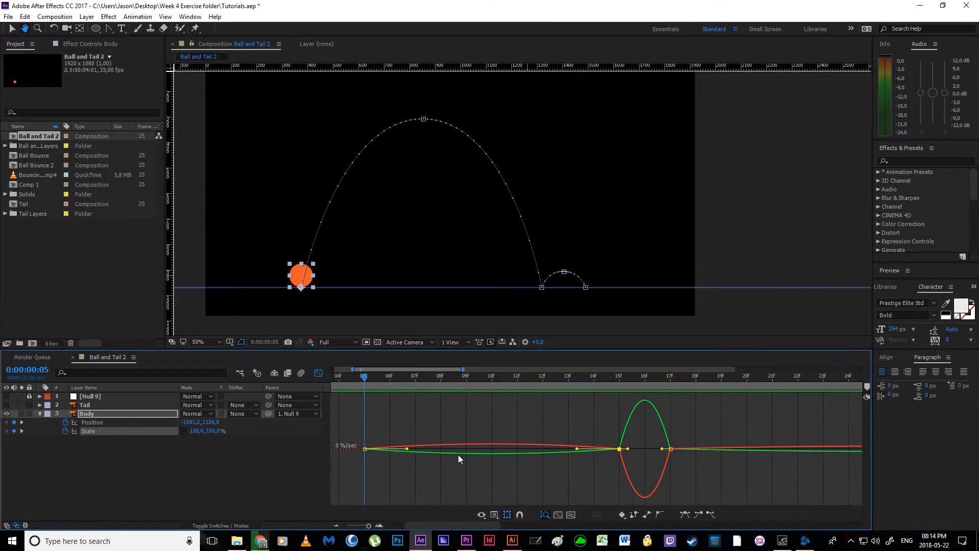
{"action": "key", "text": "v"}
{"action": "left_click_drag", "start_coordinate": [375, 380], "coordinate": [613, 419]}
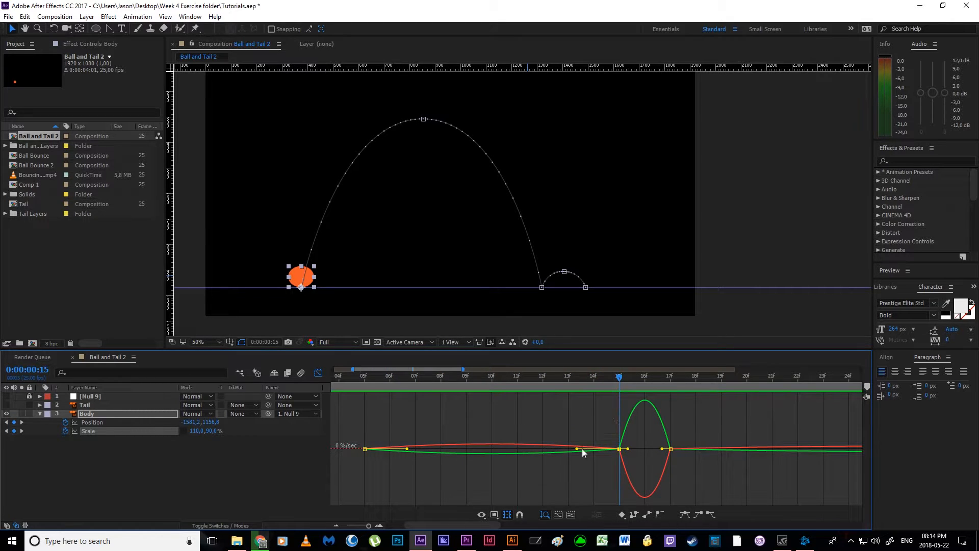
{"action": "left_click_drag", "start_coordinate": [577, 449], "coordinate": [503, 448]}
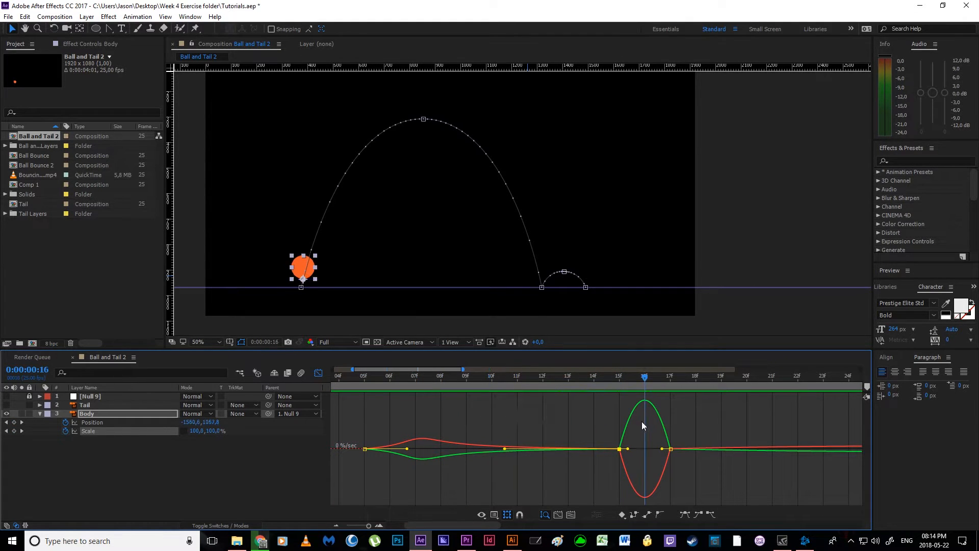
Lengthen the incoming ease handle of the Scale keyframe at the jump's peak, 0:00:01:10, back to about 0:00:01:01.
{"action": "left_click_drag", "start_coordinate": [623, 425], "coordinate": [468, 426]}
{"action": "left_click_drag", "start_coordinate": [464, 375], "coordinate": [509, 400]}
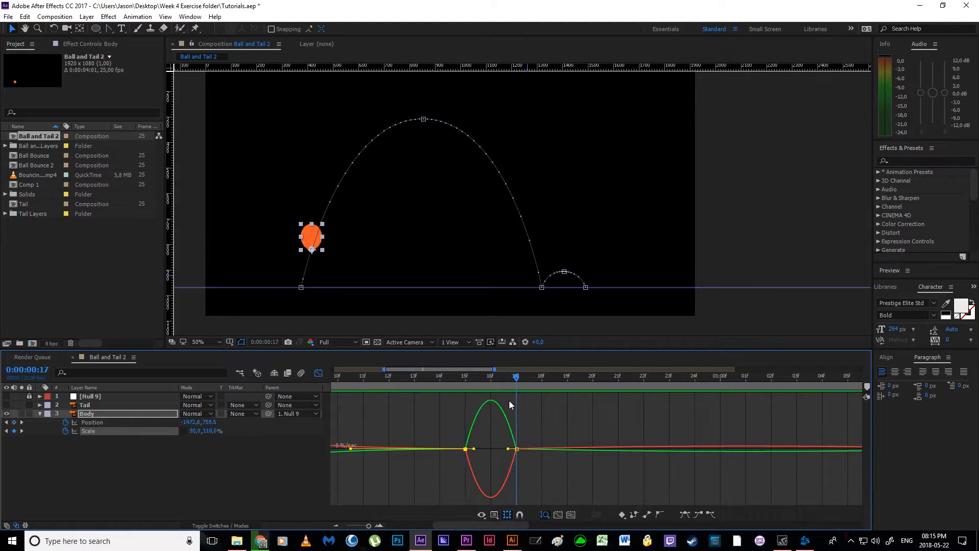
{"action": "left_click_drag", "start_coordinate": [599, 433], "coordinate": [546, 433]}
{"action": "left_click_drag", "start_coordinate": [368, 525], "coordinate": [362, 525]}
{"action": "left_click_drag", "start_coordinate": [548, 473], "coordinate": [472, 477]}
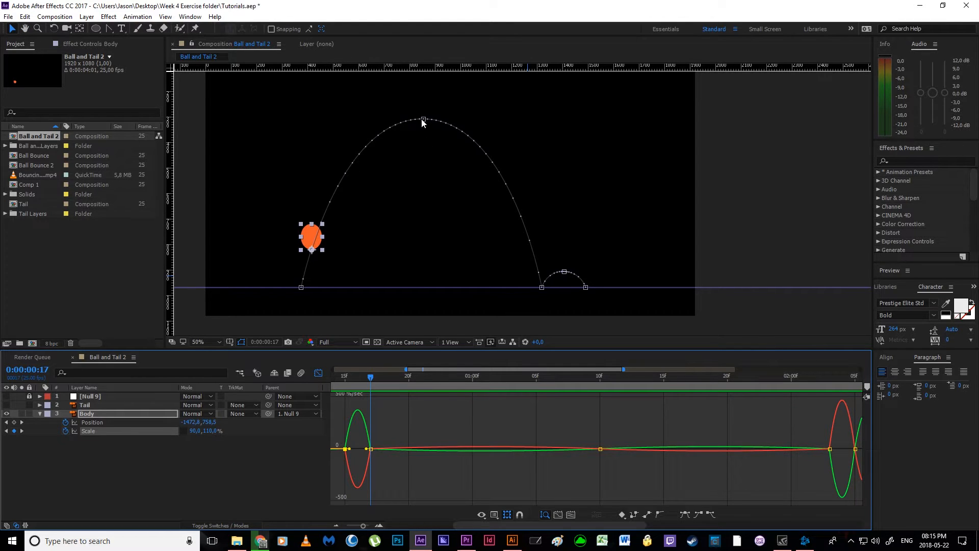
{"action": "left_click", "coordinate": [601, 449]}
{"action": "left_click", "coordinate": [380, 526]}
{"action": "key", "text": "space"}
{"action": "left_click_drag", "start_coordinate": [499, 491], "coordinate": [474, 483]}
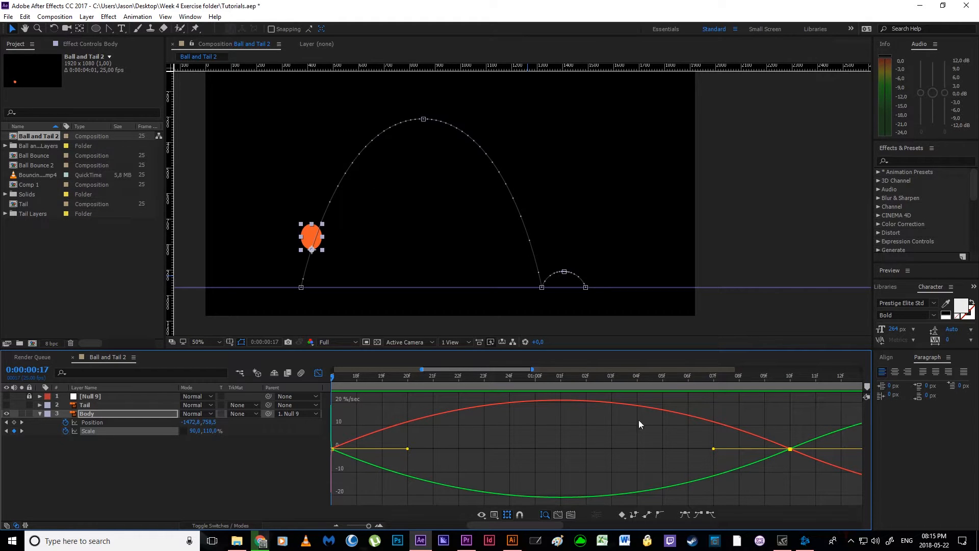
{"action": "left_click_drag", "start_coordinate": [714, 448], "coordinate": [551, 449]}
{"action": "left_click_drag", "start_coordinate": [713, 475], "coordinate": [540, 472]}
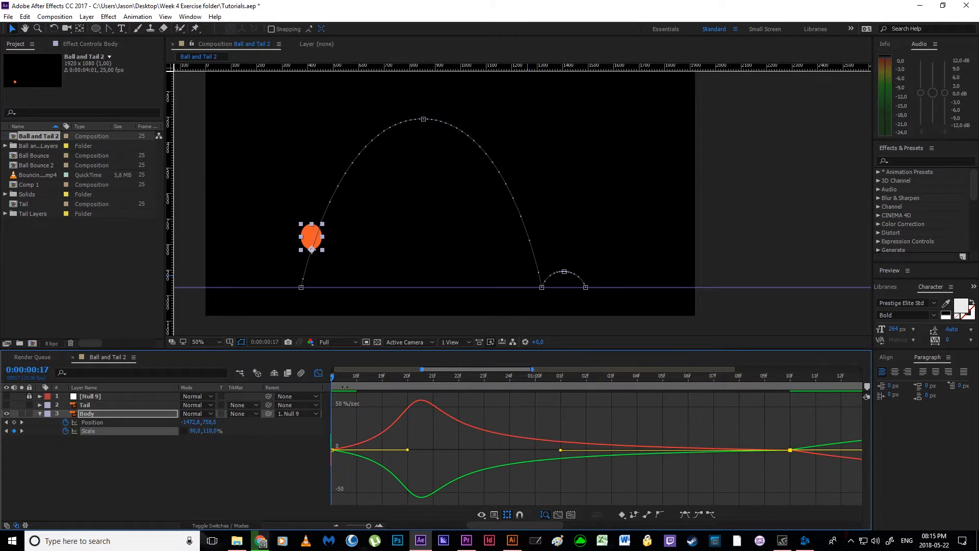
Shorten the outgoing ease handle of the stretched Scale keyframe at 0:00:00:17.
{"action": "left_click_drag", "start_coordinate": [376, 419], "coordinate": [424, 424]}
{"action": "left_click_drag", "start_coordinate": [379, 377], "coordinate": [379, 399]}
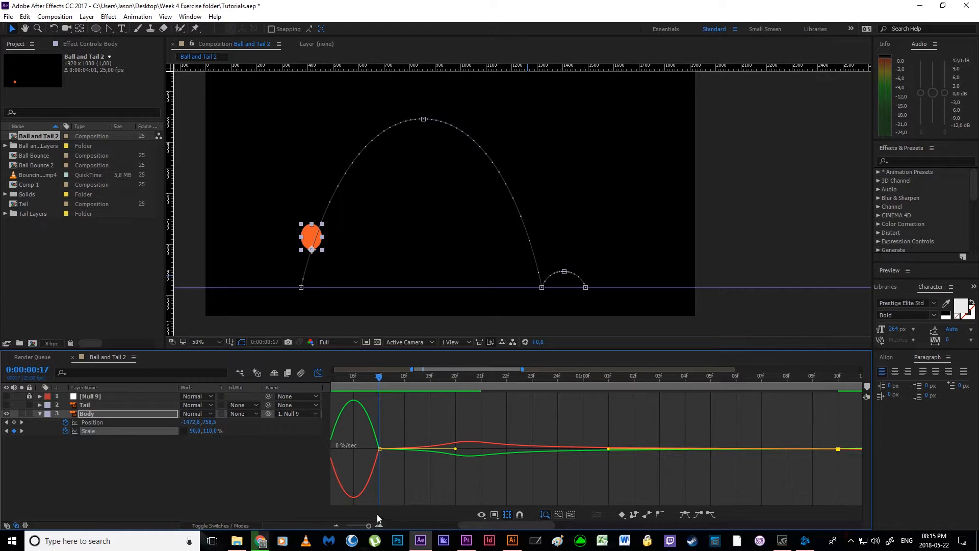
{"action": "left_click_drag", "start_coordinate": [490, 527], "coordinate": [499, 525]}
{"action": "left_click_drag", "start_coordinate": [414, 451], "coordinate": [381, 449]}
{"action": "left_click_drag", "start_coordinate": [345, 385], "coordinate": [352, 422]}
Lengthen the outgoing ease of the jump peak's Scale keyframe at 0:00:01:10 and shorten the incoming ease of the one at 0:00:02:03.
{"action": "key", "text": "space"}
{"action": "left_click_drag", "start_coordinate": [488, 431], "coordinate": [666, 447]}
{"action": "left_click", "coordinate": [421, 449]}
{"action": "left_click_drag", "start_coordinate": [497, 425], "coordinate": [662, 425]}
{"action": "left_click_drag", "start_coordinate": [706, 438], "coordinate": [639, 437]}
{"action": "left_click_drag", "start_coordinate": [729, 450], "coordinate": [811, 451]}
{"action": "key", "text": "v"}
Extend the incoming ease of the Scale keyframe at 0:00:02:13 to 100% influence and shorten the outgoing ease at 0:00:02:07.
{"action": "left_click_drag", "start_coordinate": [389, 378], "coordinate": [451, 452]}
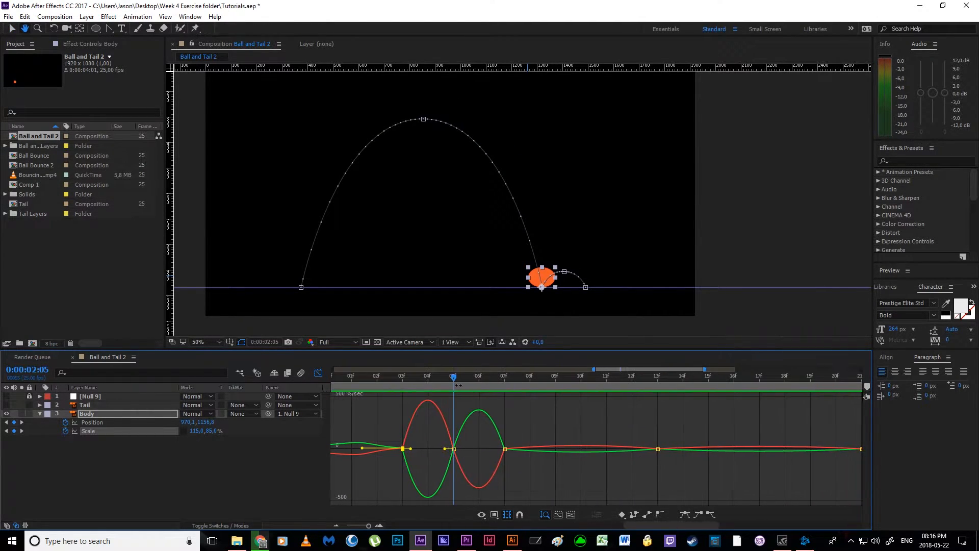
{"action": "left_click_drag", "start_coordinate": [457, 375], "coordinate": [496, 399]}
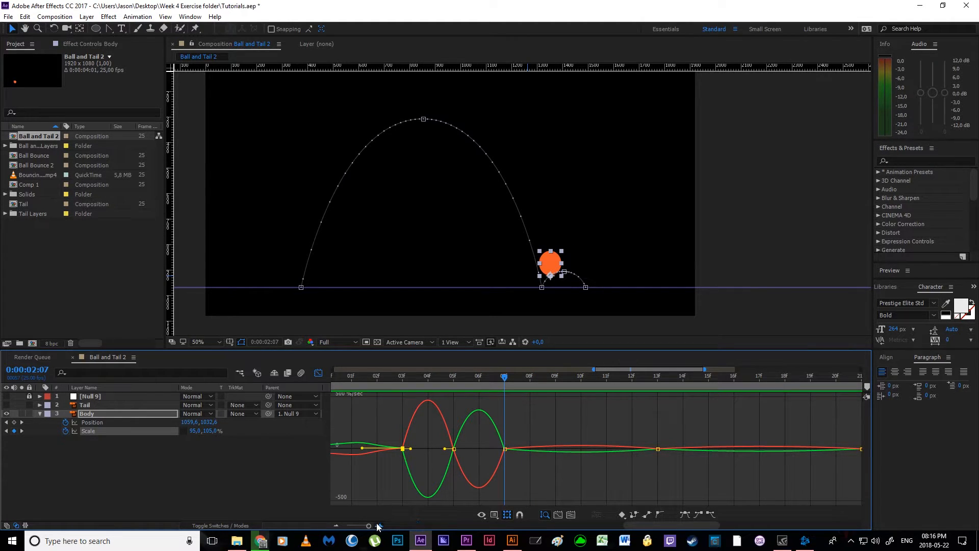
{"action": "scroll", "coordinate": [511, 314], "scroll_direction": "up", "scroll_amount": 2}
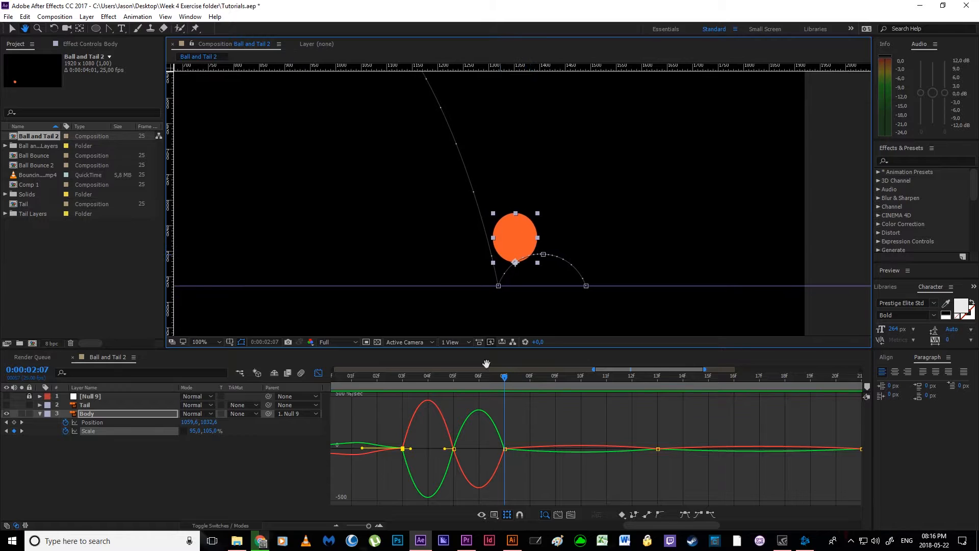
{"action": "left_click_drag", "start_coordinate": [504, 373], "coordinate": [448, 392]}
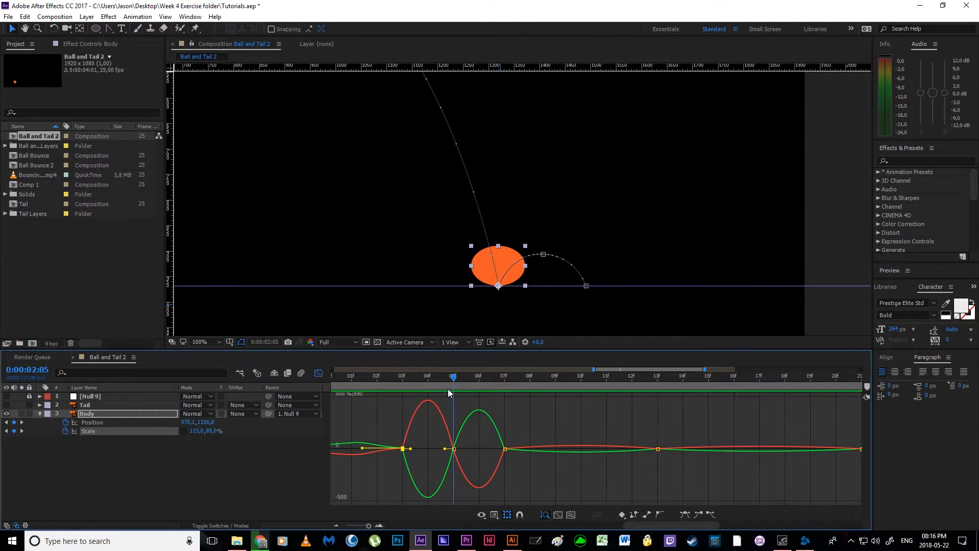
{"action": "left_click_drag", "start_coordinate": [448, 388], "coordinate": [498, 399]}
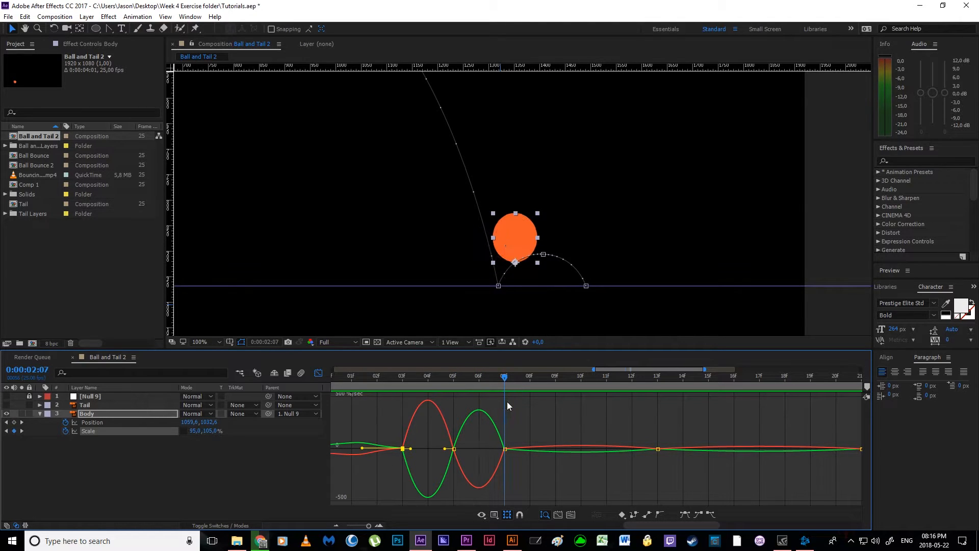
{"action": "left_click_drag", "start_coordinate": [507, 401], "coordinate": [507, 446]}
{"action": "left_click", "coordinate": [658, 449]}
{"action": "left_click_drag", "start_coordinate": [632, 449], "coordinate": [580, 449]}
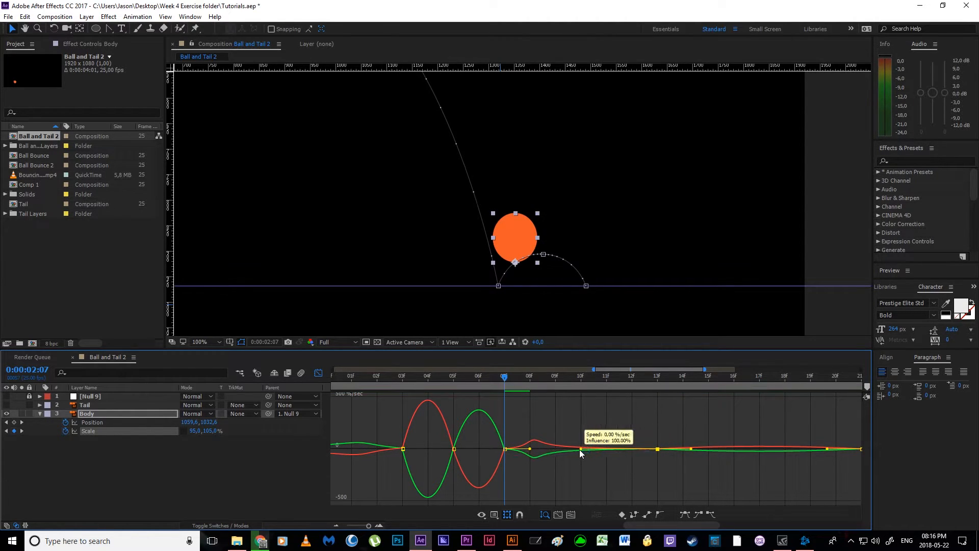
{"action": "mouse_move", "coordinate": [504, 378]}
{"action": "left_mouse_down"}
{"action": "mouse_move", "coordinate": [559, 387]}
{"action": "mouse_move", "coordinate": [510, 396]}
{"action": "left_mouse_up"}
{"action": "left_click_drag", "start_coordinate": [528, 451], "coordinate": [519, 453]}
Try to lengthen the outgoing ease of the Scale keyframe at the small bounce's peak, 0:00:02:13, and undo it.
{"action": "left_click_drag", "start_coordinate": [500, 376], "coordinate": [653, 406]}
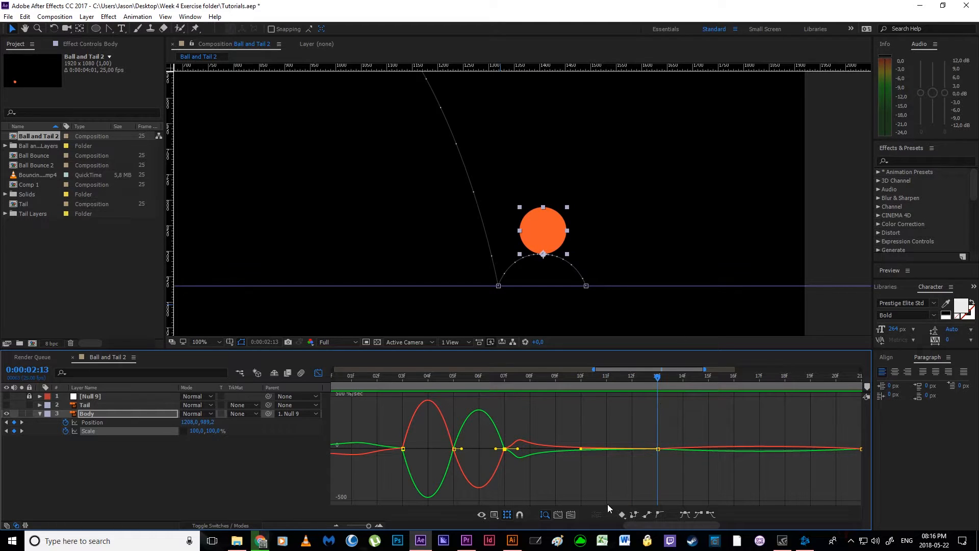
{"action": "left_click_drag", "start_coordinate": [644, 525], "coordinate": [690, 530]}
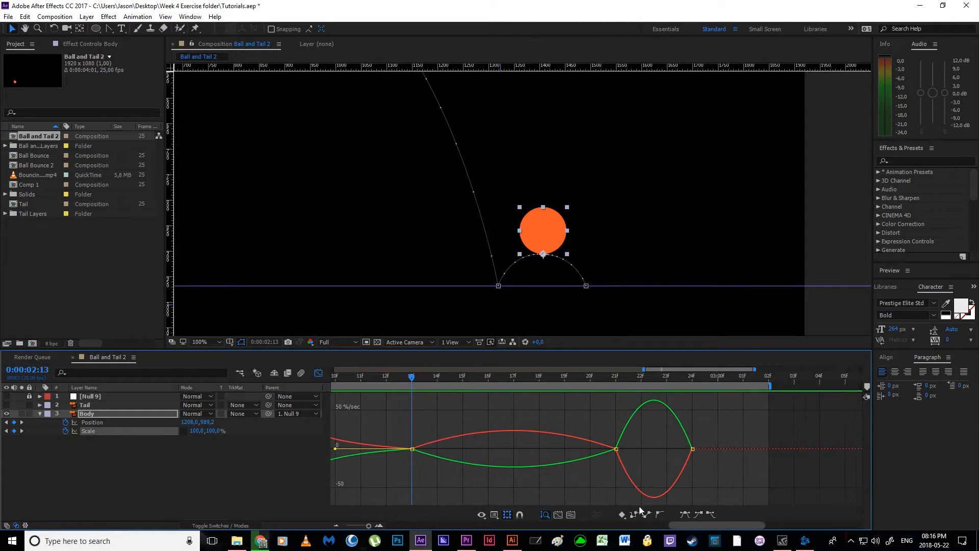
{"action": "left_click", "coordinate": [412, 449]}
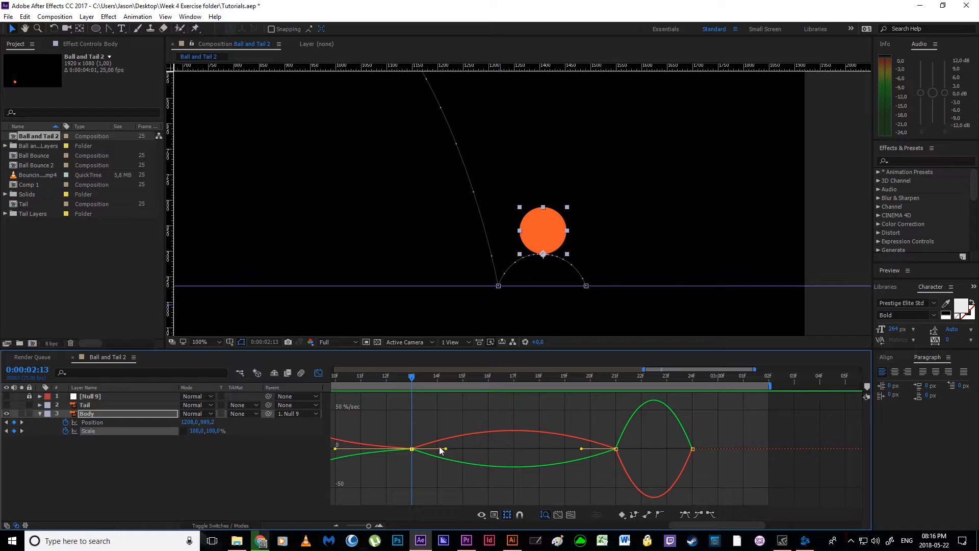
{"action": "left_click_drag", "start_coordinate": [446, 449], "coordinate": [573, 448]}
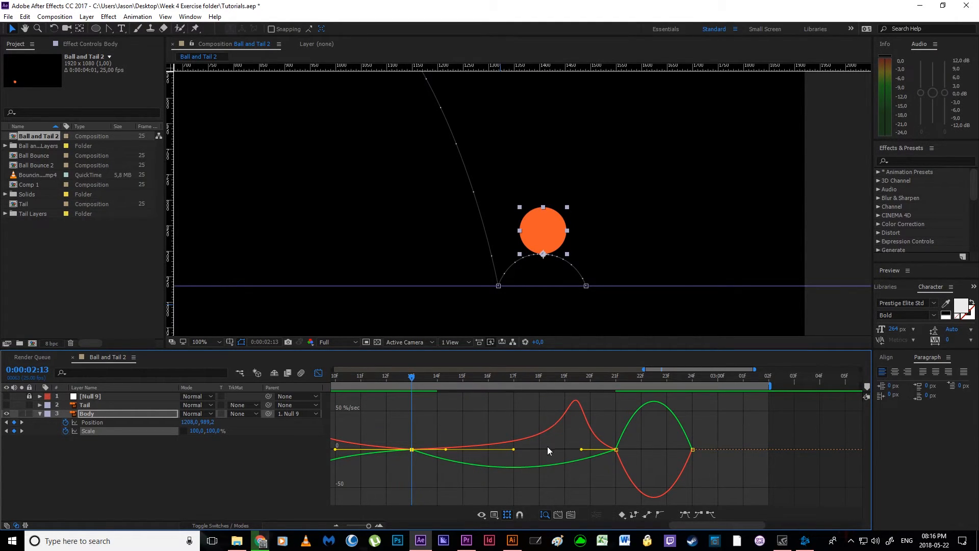
{"action": "key", "text": "ctrl+z"}
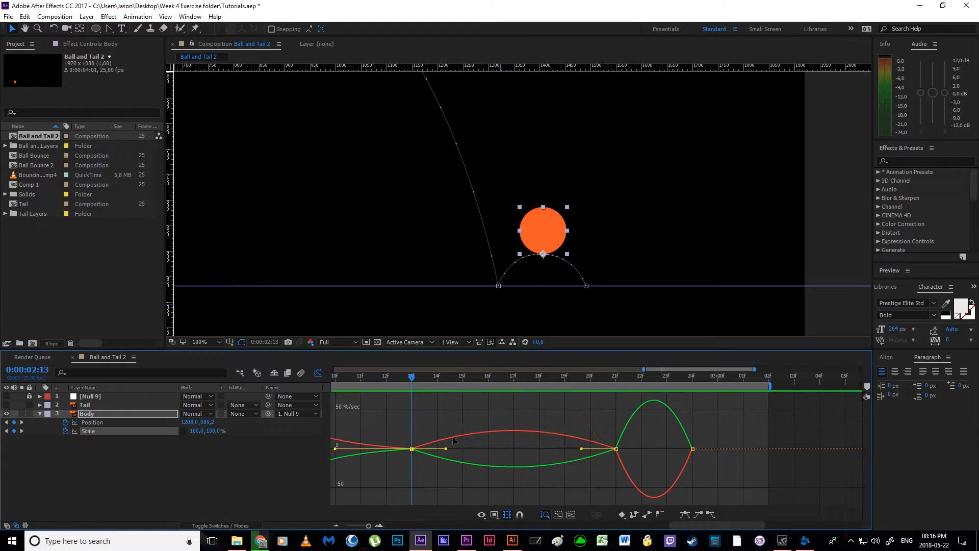
Shorten the incoming ease of the Scale keyframe at 0:00:02:21 and lengthen the outgoing ease of the one at 0:00:02:13.
{"action": "key", "text": "space"}
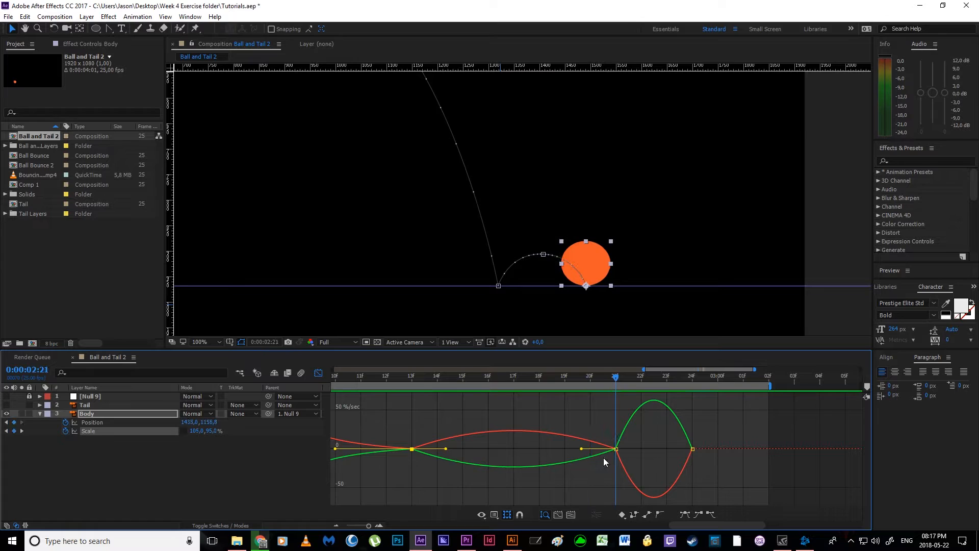
{"action": "left_click_drag", "start_coordinate": [581, 449], "coordinate": [616, 450]}
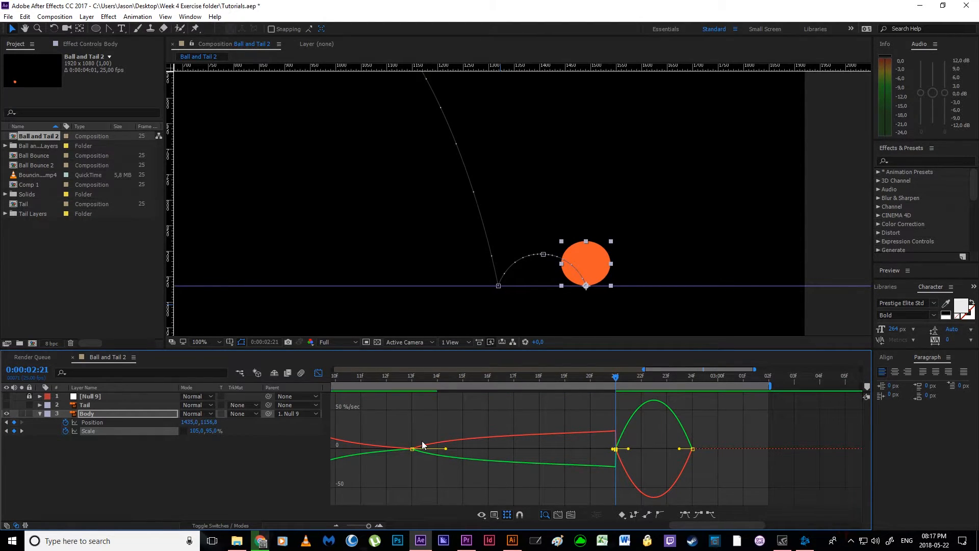
{"action": "left_click_drag", "start_coordinate": [446, 449], "coordinate": [506, 448]}
{"action": "left_click_drag", "start_coordinate": [445, 469], "coordinate": [505, 469]}
{"action": "left_click_drag", "start_coordinate": [484, 378], "coordinate": [669, 448]}
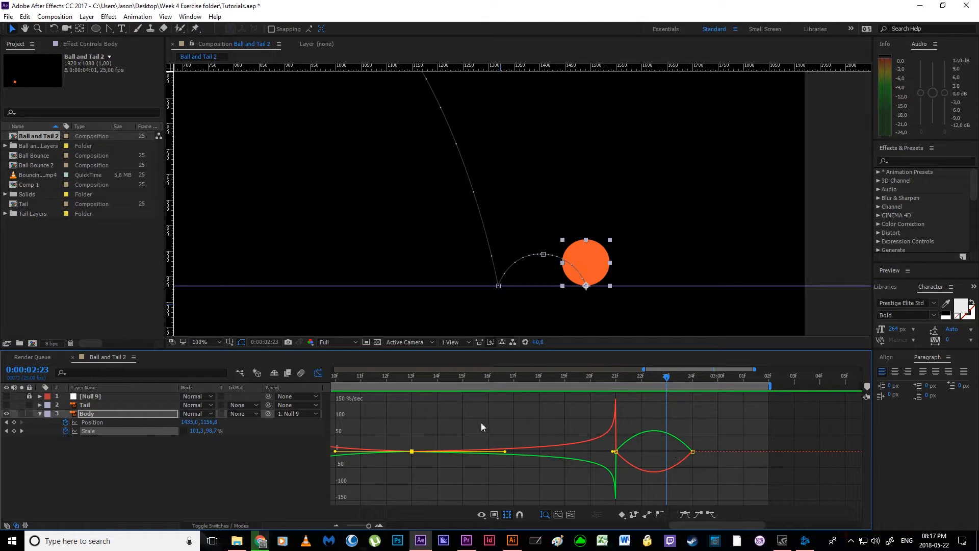
Leave the Graph Editor and preview the ball's jump from the first frame at a reduced zoom.
{"action": "left_click", "coordinate": [318, 372]}
{"action": "left_click", "coordinate": [339, 524]}
{"action": "left_click", "coordinate": [493, 457]}
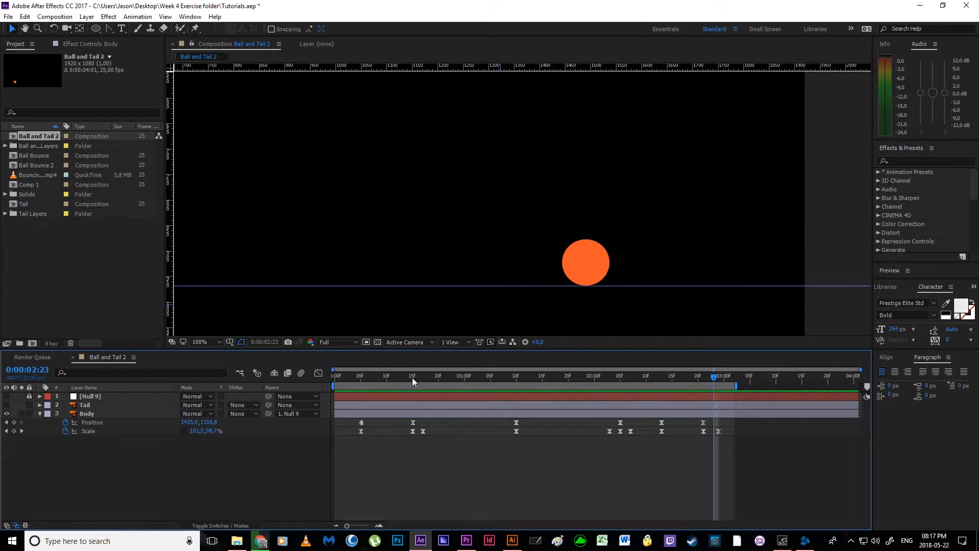
{"action": "left_click_drag", "start_coordinate": [412, 377], "coordinate": [300, 378]}
{"action": "scroll", "coordinate": [446, 272], "scroll_direction": "down", "scroll_amount": 4}
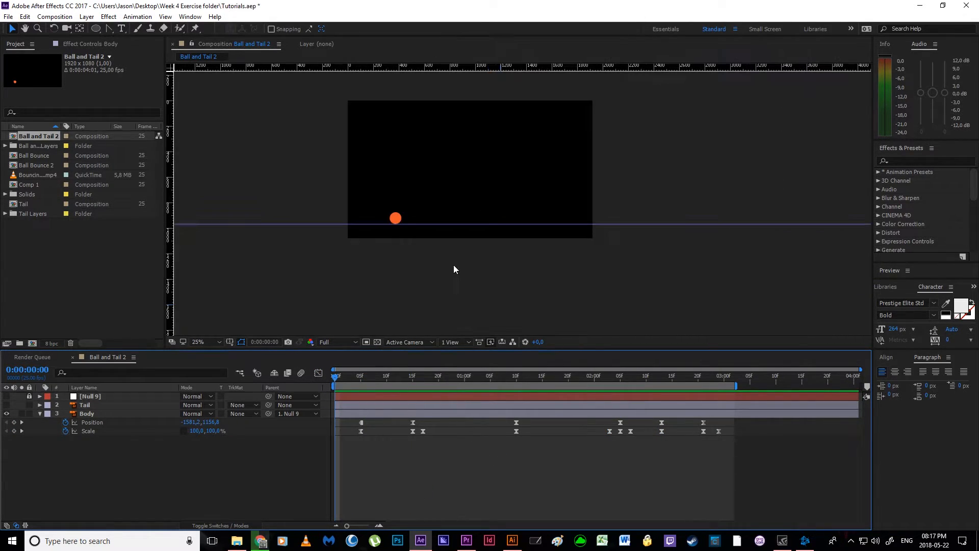
{"action": "key", "text": "space"}
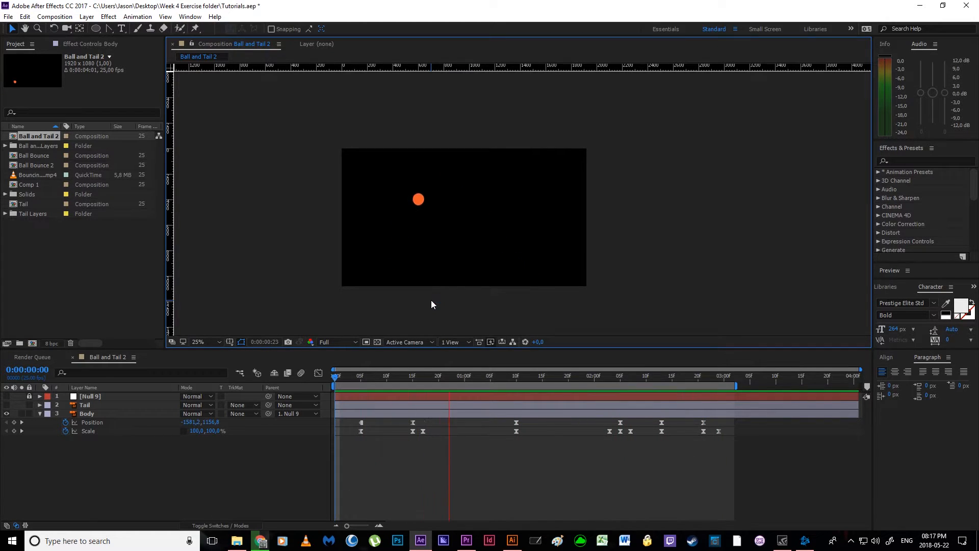
{"action": "key", "text": "space"}
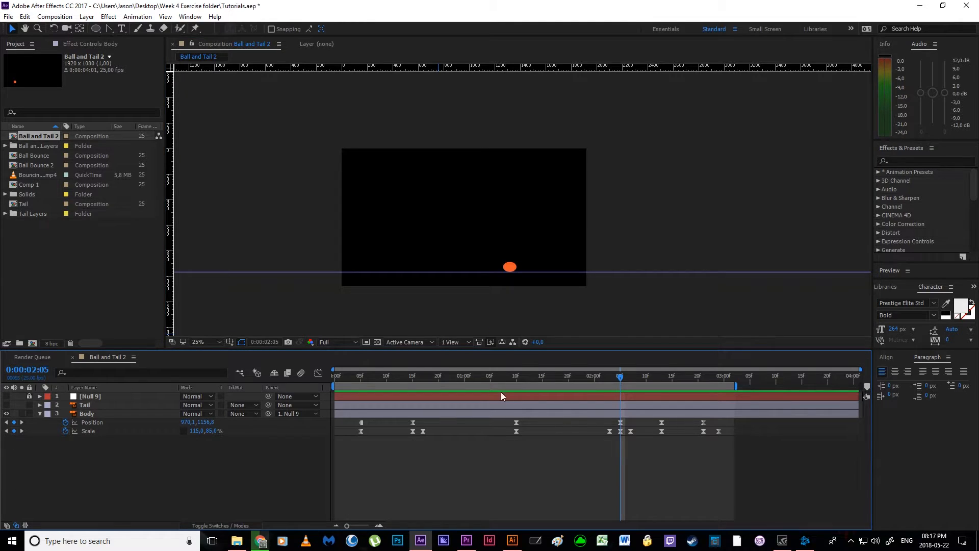
Go to the first Position keyframe at 0:00:00:05 and make the Tail layer visible.
{"action": "left_click_drag", "start_coordinate": [505, 380], "coordinate": [359, 393]}
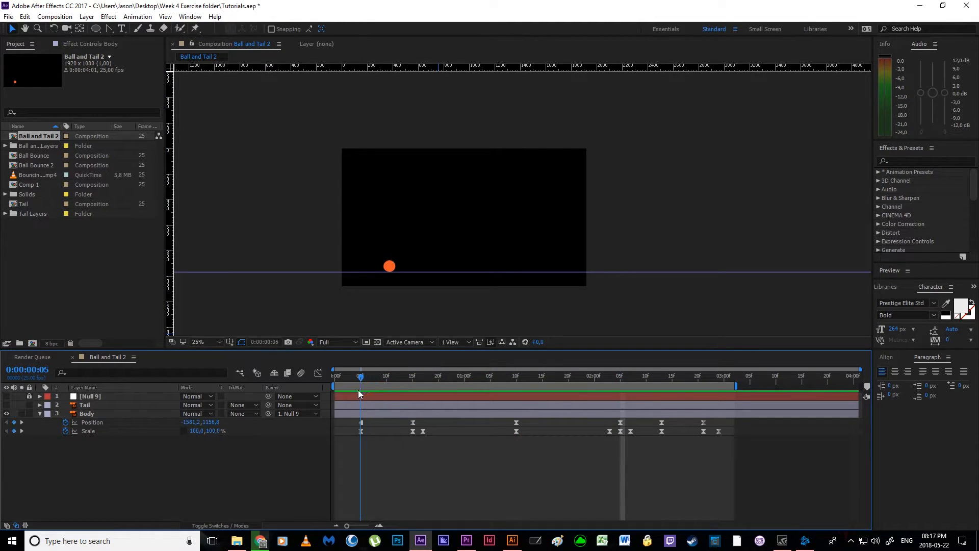
{"action": "left_click", "coordinate": [195, 29]}
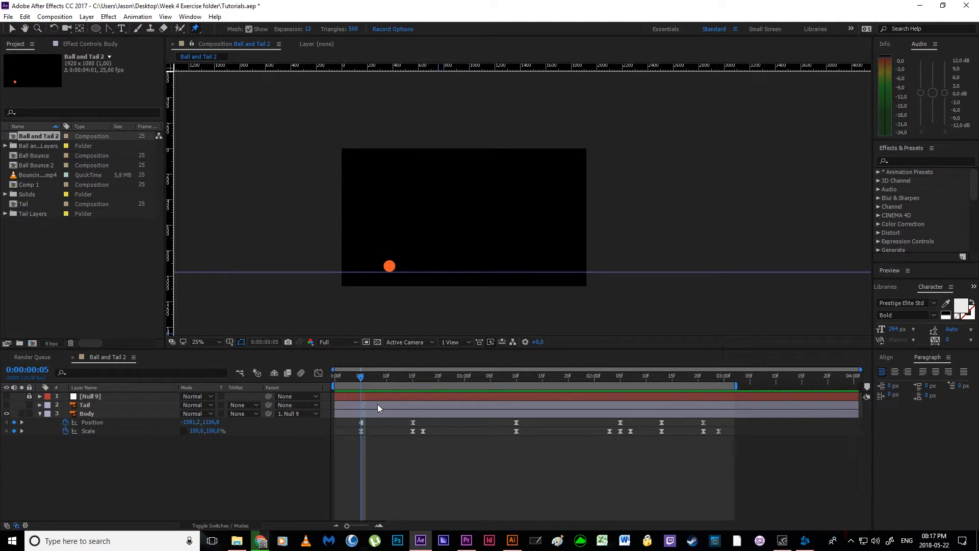
{"action": "left_click_drag", "start_coordinate": [363, 379], "coordinate": [364, 412]}
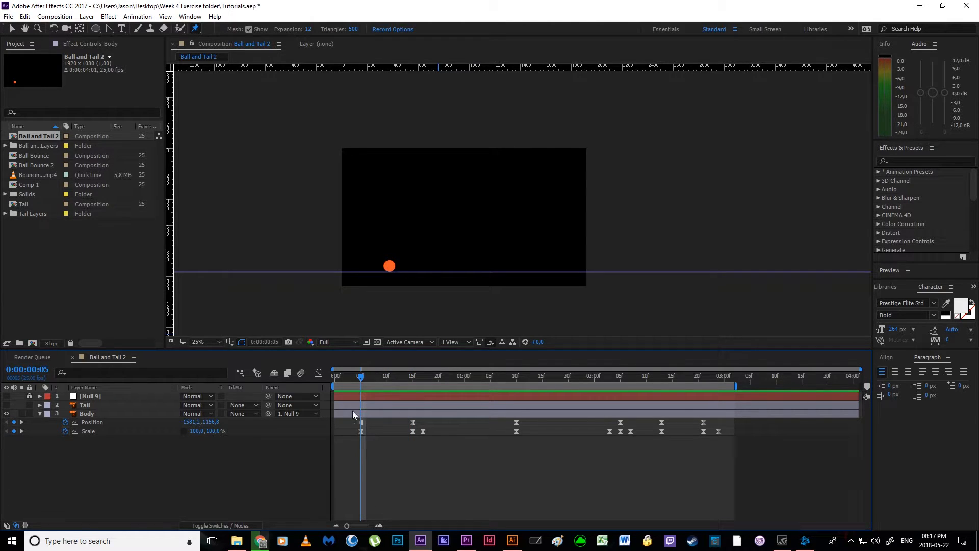
{"action": "left_click", "coordinate": [7, 404]}
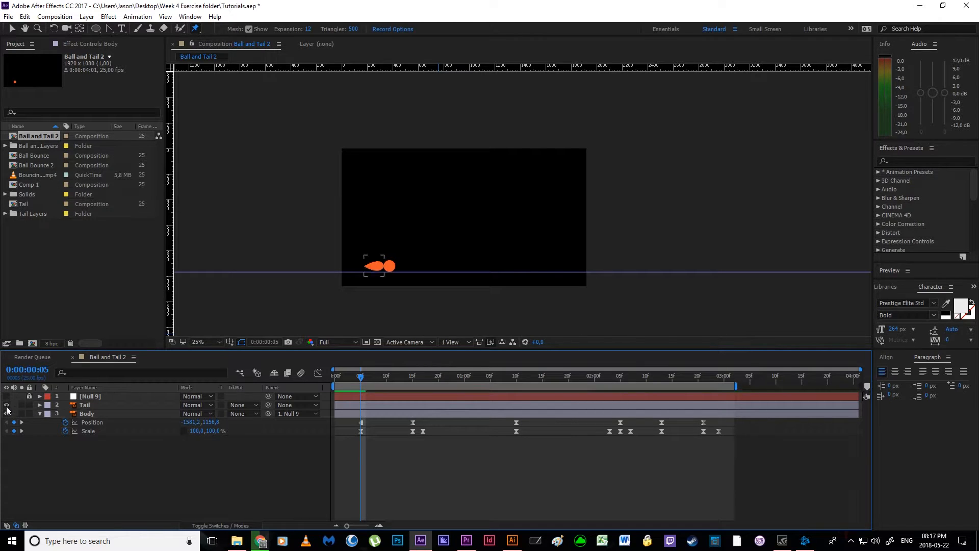
{"action": "scroll", "coordinate": [399, 244], "scroll_direction": "up", "scroll_amount": 1}
{"action": "key", "text": "space"}
{"action": "left_click_drag", "start_coordinate": [289, 280], "coordinate": [494, 228]}
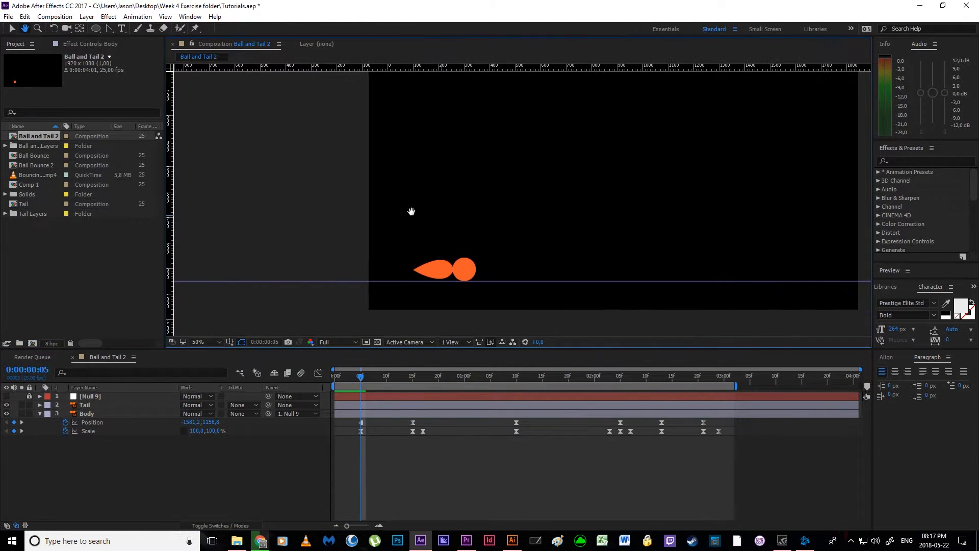
Select the tail in the composition with the Selection tool for a close-up view.
{"action": "left_click", "coordinate": [12, 29]}
{"action": "left_click_drag", "start_coordinate": [11, 36], "coordinate": [15, 29]}
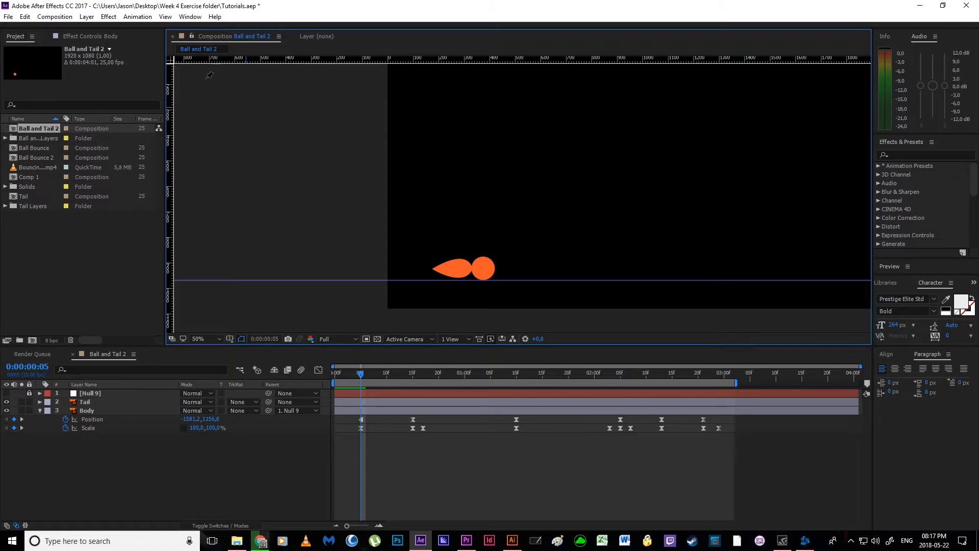
{"action": "left_click", "coordinate": [85, 27]}
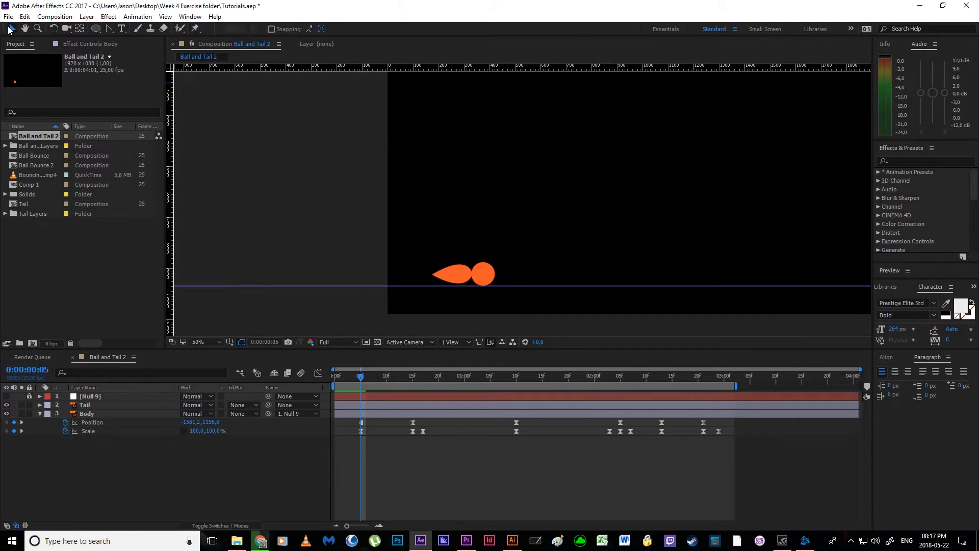
{"action": "left_click", "coordinate": [455, 271]}
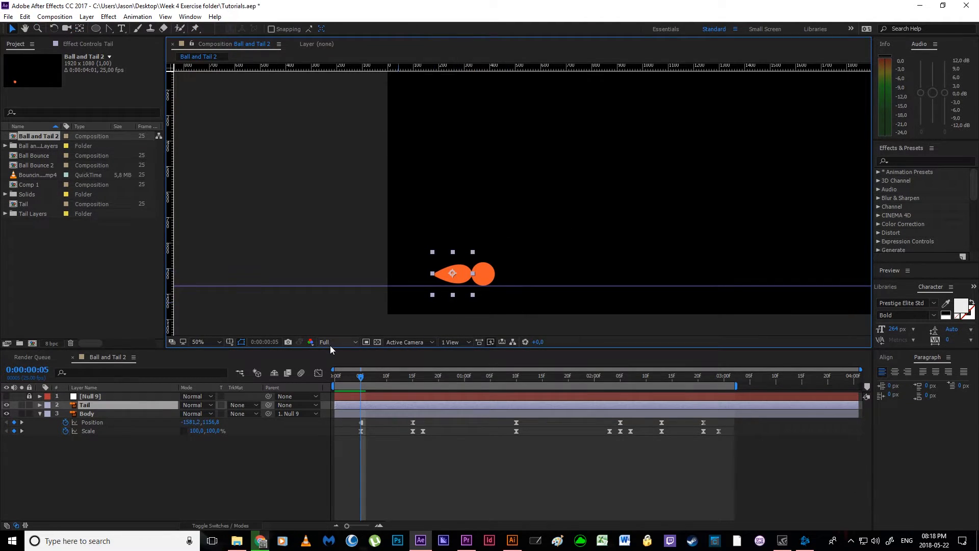
{"action": "scroll", "coordinate": [415, 317], "scroll_direction": "up", "scroll_amount": 1}
{"action": "left_click_drag", "start_coordinate": [374, 289], "coordinate": [473, 226]}
{"action": "scroll", "coordinate": [400, 203], "scroll_direction": "up", "scroll_amount": 1}
{"action": "key", "text": "v"}
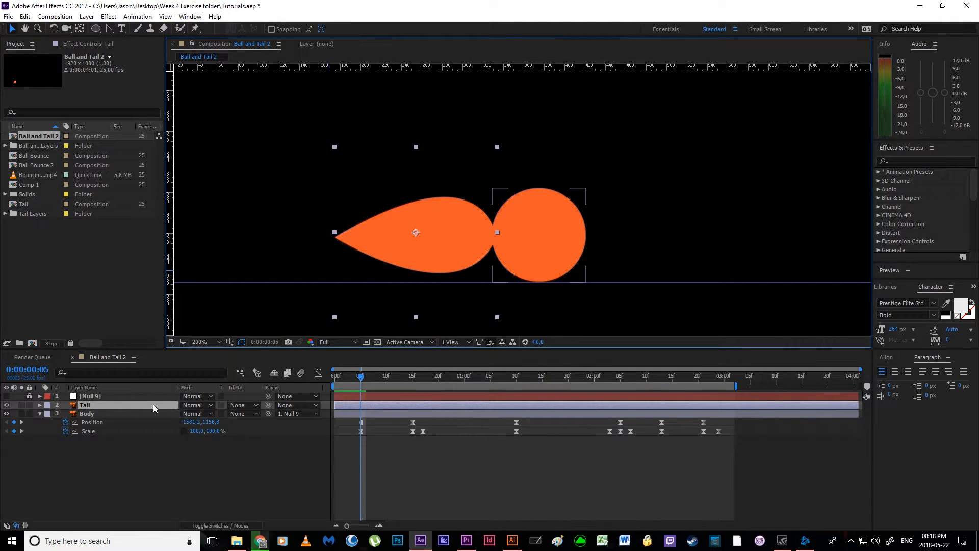
Try rotating the Tail layer to 13° about its current anchor point and undo the rotation.
{"action": "key", "text": "r"}
{"action": "mouse_move", "coordinate": [194, 413]}
{"action": "left_mouse_down"}
{"action": "mouse_move", "coordinate": [161, 413]}
{"action": "mouse_move", "coordinate": [220, 414]}
{"action": "mouse_move", "coordinate": [191, 412]}
{"action": "mouse_move", "coordinate": [202, 406]}
{"action": "mouse_move", "coordinate": [199, 414]}
{"action": "left_mouse_up"}
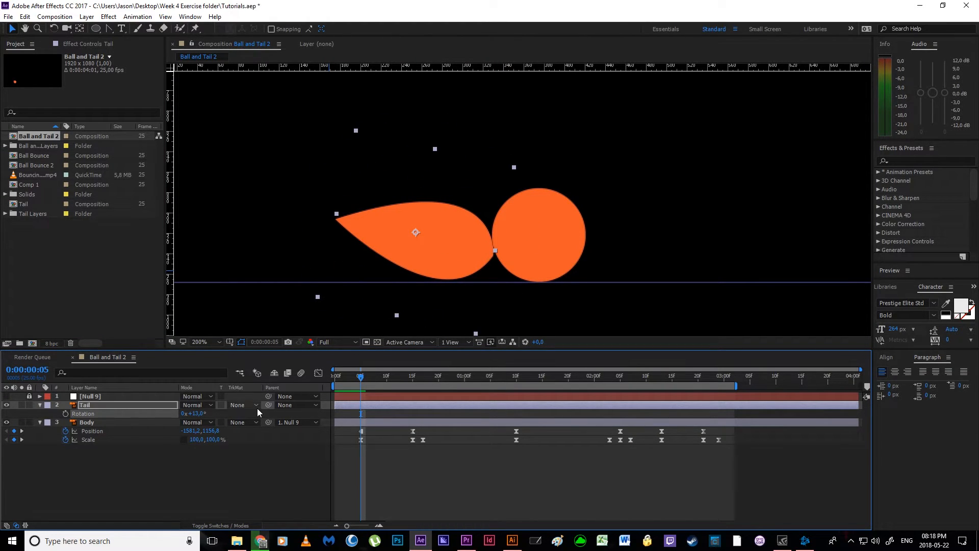
{"action": "key", "text": "ctrl+z"}
Move the tail's anchor point to its rounded end, where it meets the ball.
{"action": "key", "text": "y"}
{"action": "left_click_drag", "start_coordinate": [416, 232], "coordinate": [497, 233]}
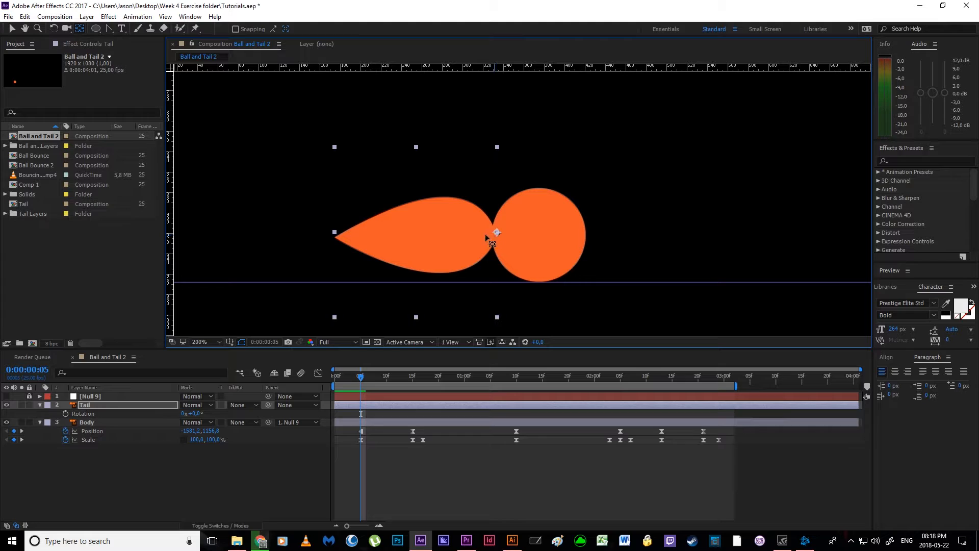
{"action": "key", "text": "v"}
{"action": "left_click", "coordinate": [134, 462]}
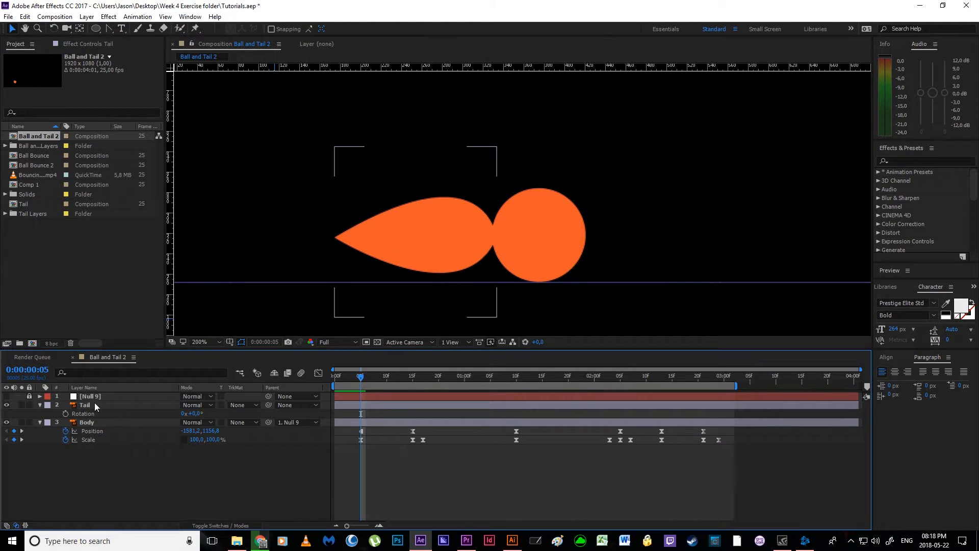
Try parenting the Tail layer to Body and set its parent back to None.
{"action": "left_click", "coordinate": [95, 405]}
{"action": "left_click_drag", "start_coordinate": [267, 405], "coordinate": [95, 422]}
{"action": "left_click_drag", "start_coordinate": [370, 382], "coordinate": [362, 430]}
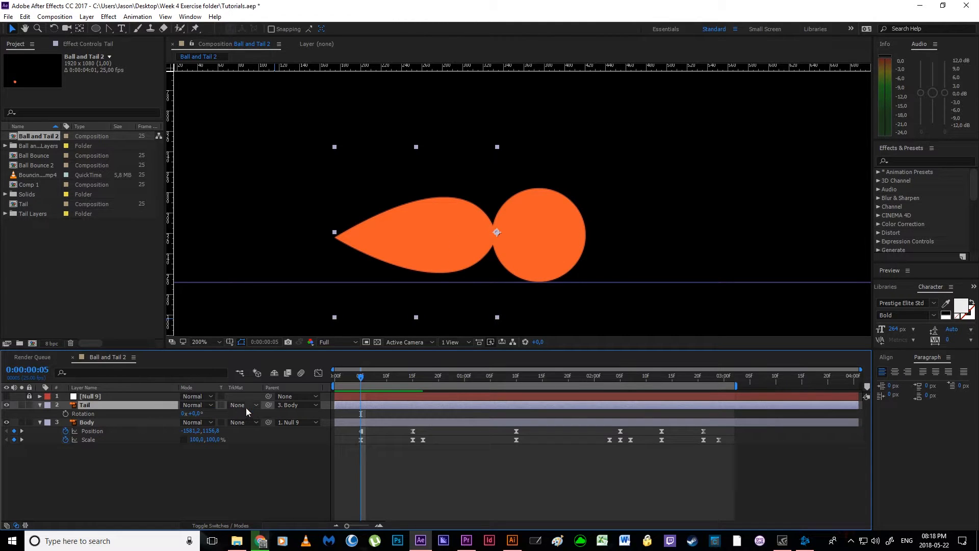
{"action": "left_click", "coordinate": [291, 404]}
{"action": "left_click", "coordinate": [293, 416]}
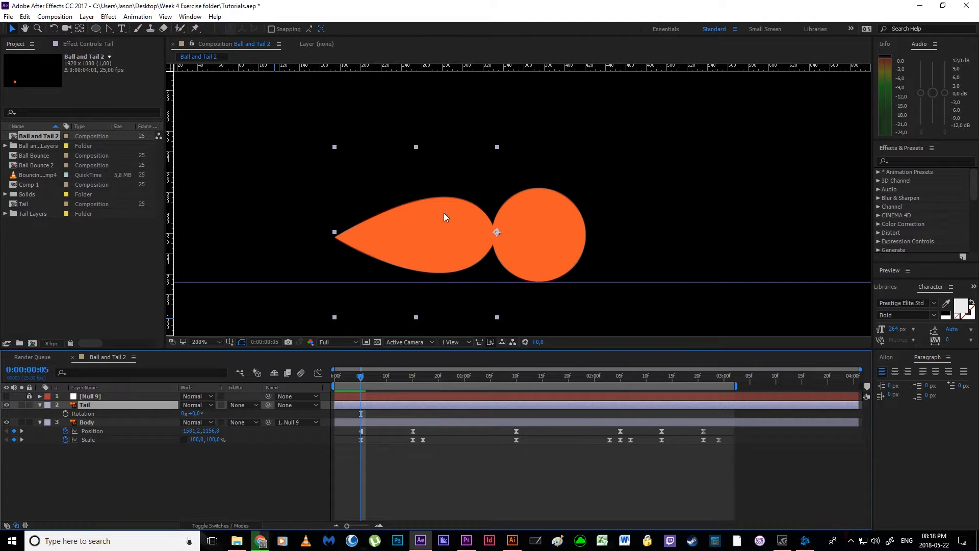
Link the Tail layer's Position to the Body layer's Position with the expression thisComp.layer("Body").transform.position.
{"action": "left_click", "coordinate": [561, 217]}
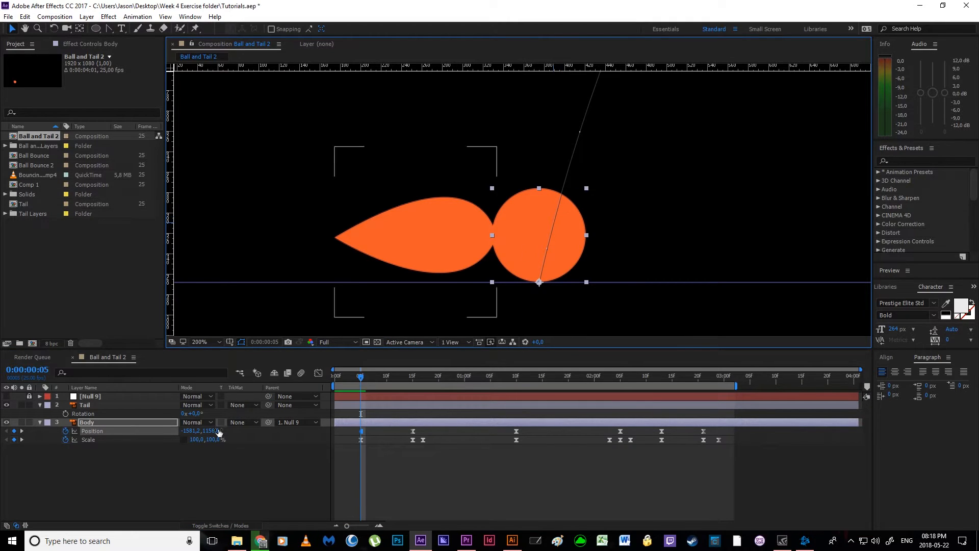
{"action": "left_click", "coordinate": [108, 404]}
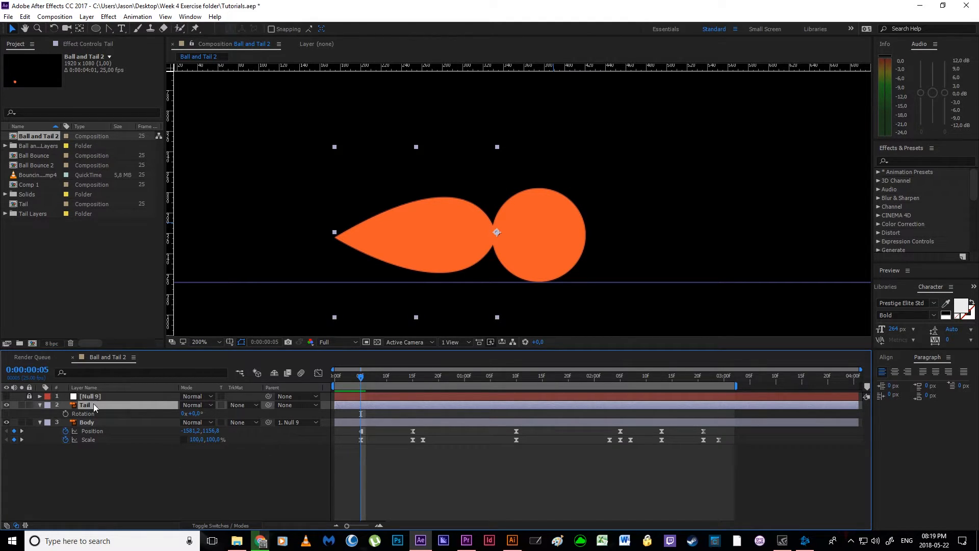
{"action": "key", "text": "p"}
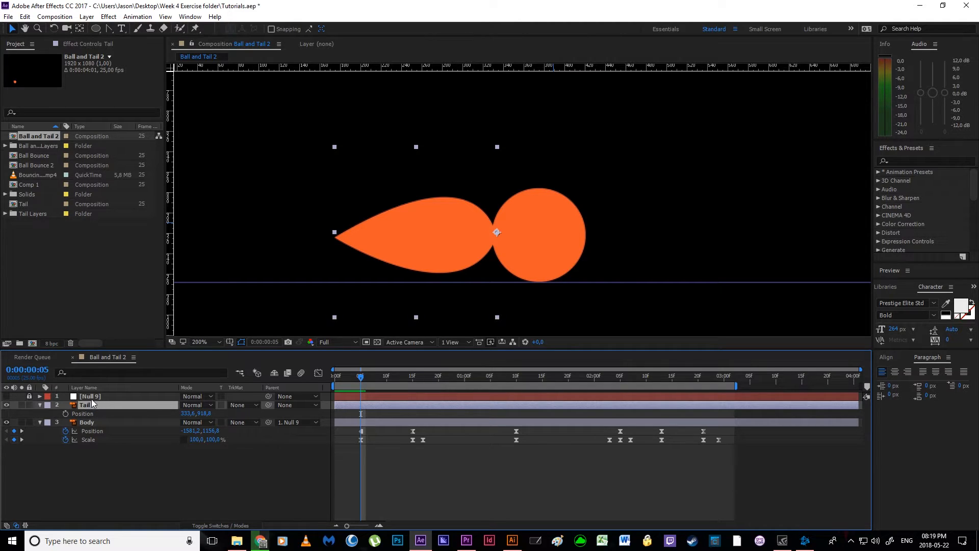
{"action": "left_click", "coordinate": [66, 414], "text": "alt"}
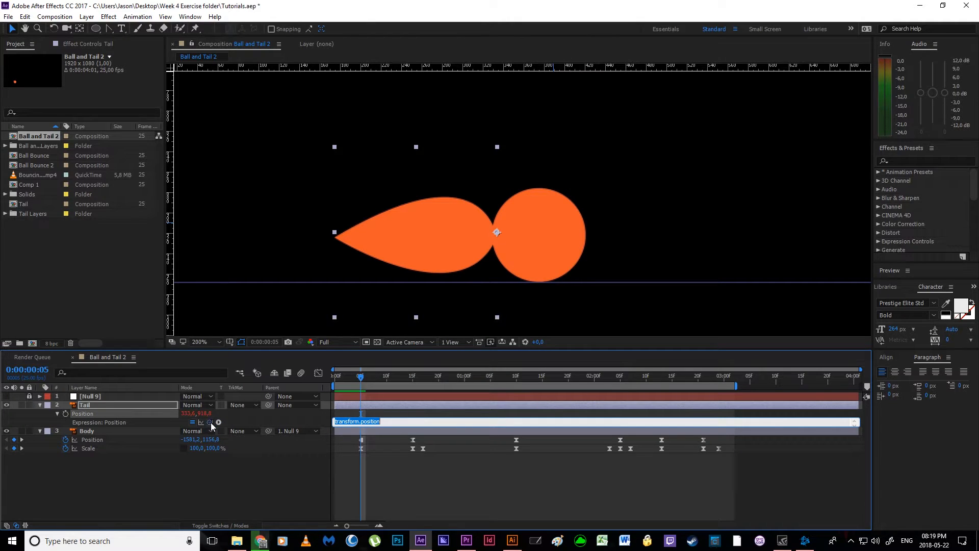
{"action": "left_click_drag", "start_coordinate": [206, 424], "coordinate": [93, 440]}
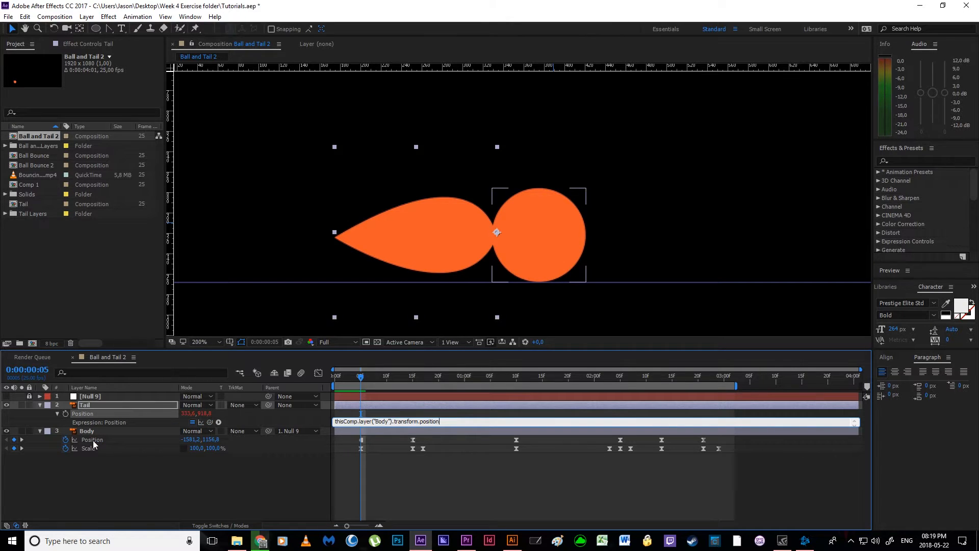
{"action": "left_click", "coordinate": [399, 483]}
Scrub from 0:00:00:05 to check how the linked tail moves and expand the Tail layer's Transform properties.
{"action": "scroll", "coordinate": [439, 255], "scroll_direction": "down", "scroll_amount": 8}
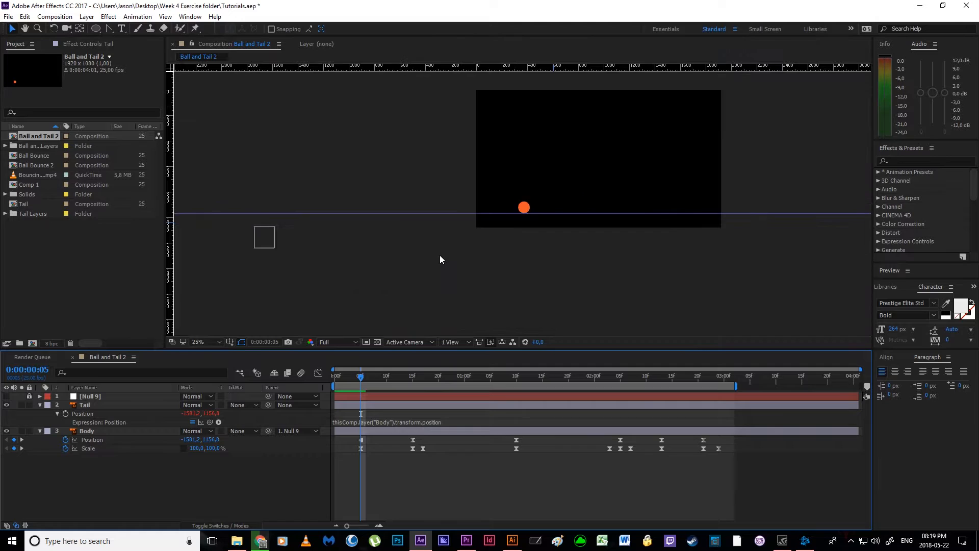
{"action": "key", "text": "period"}
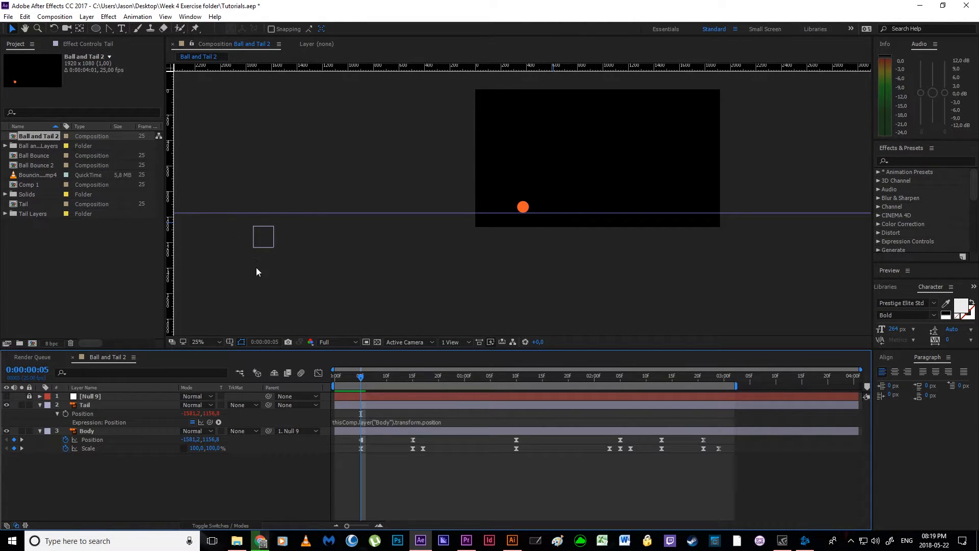
{"action": "left_click_drag", "start_coordinate": [398, 381], "coordinate": [361, 437]}
{"action": "left_click", "coordinate": [111, 405]}
{"action": "left_click", "coordinate": [39, 404]}
{"action": "left_click", "coordinate": [38, 405]}
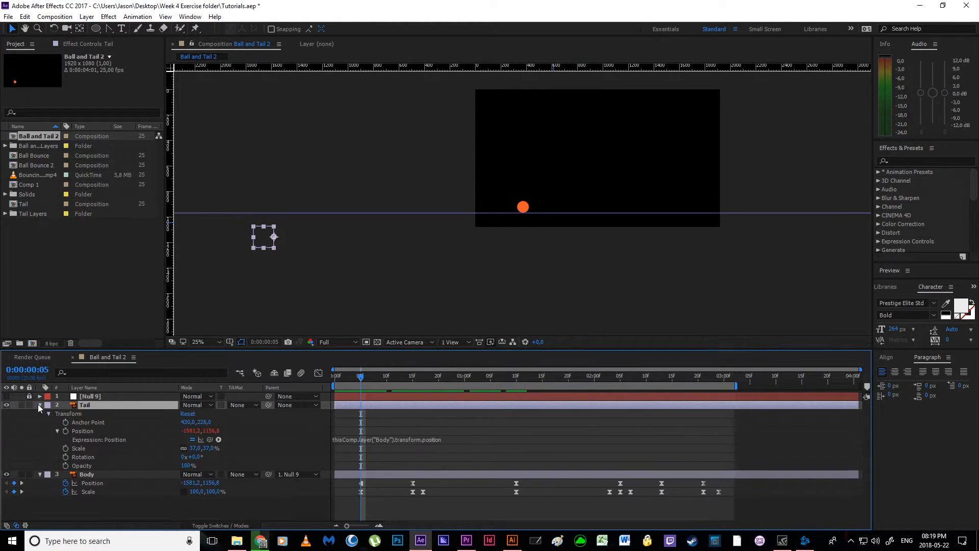
Offset the Tail layer's Anchor Point to about -4717, 836 to bring the tail beside the ball.
{"action": "left_click_drag", "start_coordinate": [189, 422], "coordinate": [111, 420]}
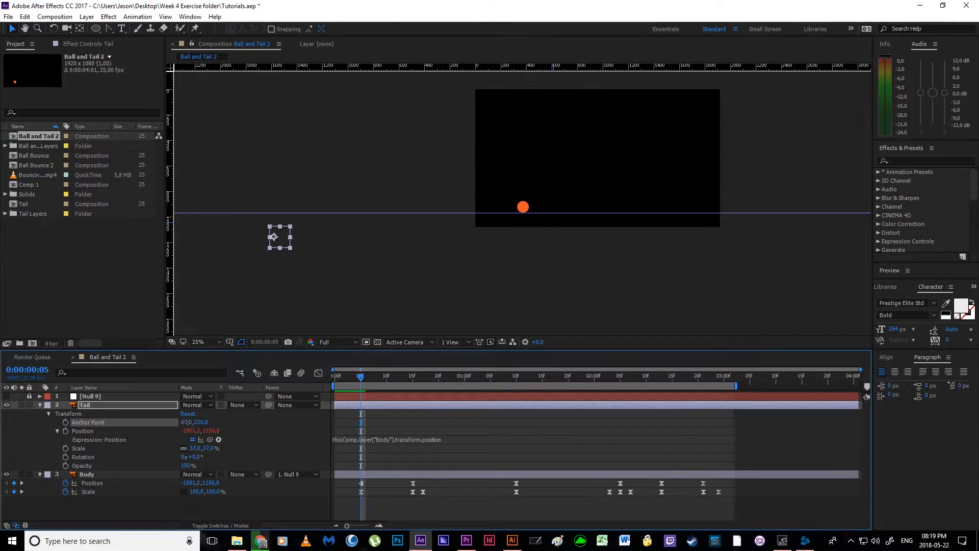
{"action": "left_click_drag", "start_coordinate": [190, 422], "coordinate": [150, 426]}
{"action": "left_click_drag", "start_coordinate": [209, 423], "coordinate": [247, 432]}
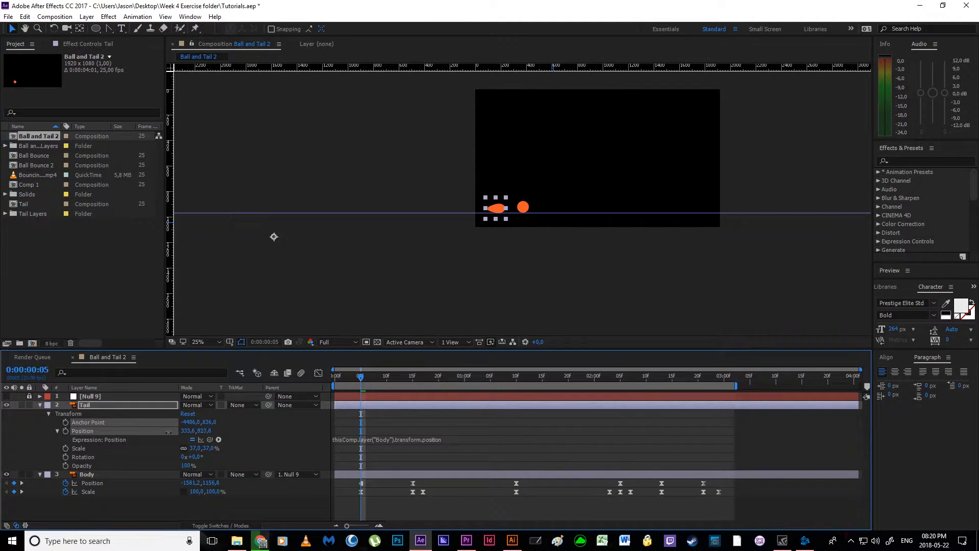
{"action": "left_click_drag", "start_coordinate": [175, 432], "coordinate": [219, 433]}
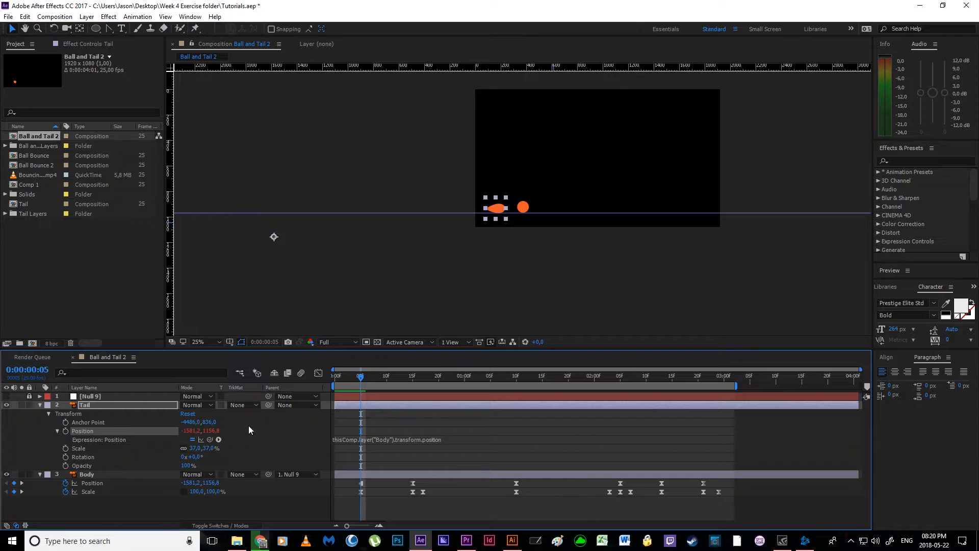
{"action": "left_click_drag", "start_coordinate": [199, 422], "coordinate": [123, 363]}
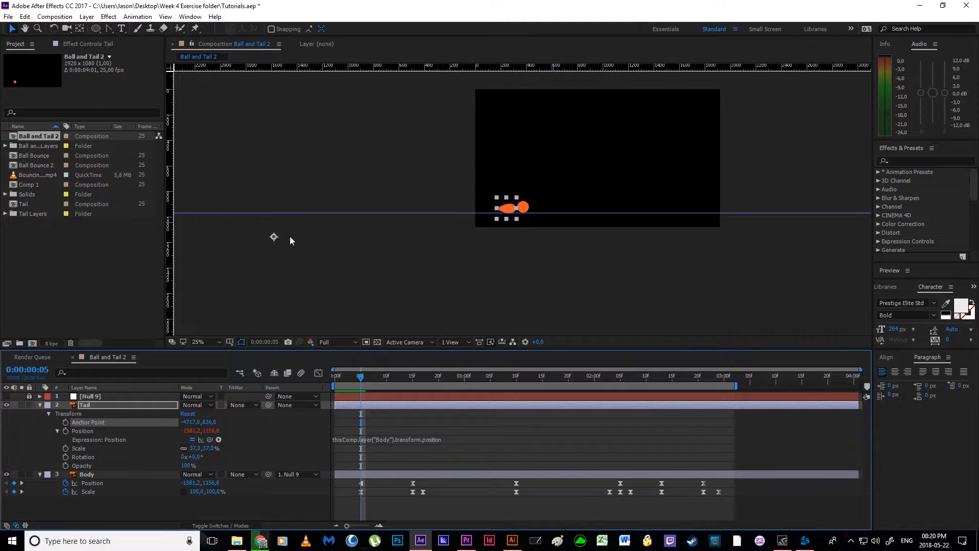
Fine-tune the Tail layer's Anchor Point to about -4743, 858 so the tail touches the ball.
{"action": "key", "text": "period"}
{"action": "key", "text": "period"}
{"action": "key", "text": "period"}
{"action": "key", "text": "period"}
{"action": "left_click_drag", "start_coordinate": [188, 422], "coordinate": [220, 426]}
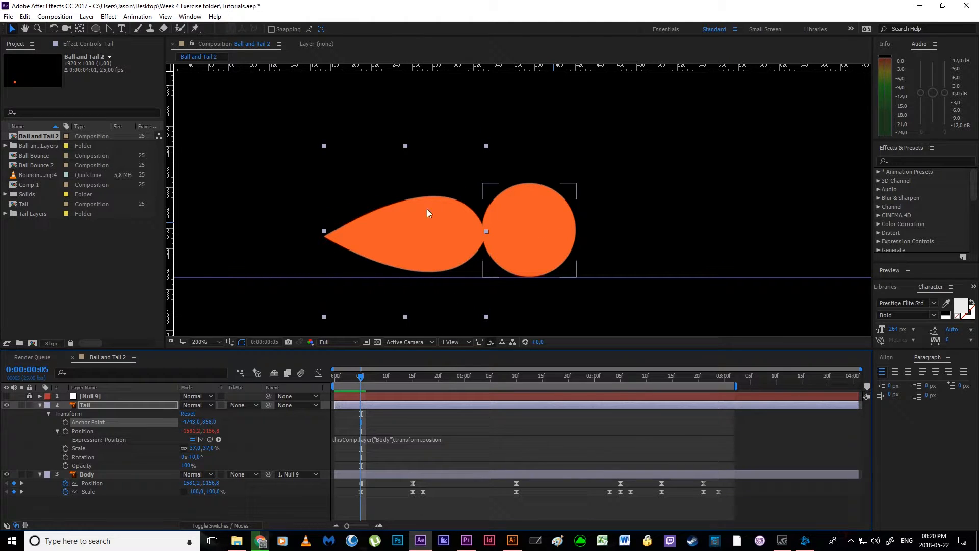
{"action": "scroll", "coordinate": [439, 211], "scroll_direction": "down", "scroll_amount": 5}
{"action": "scroll", "coordinate": [398, 212], "scroll_direction": "up", "scroll_amount": 3}
{"action": "scroll", "coordinate": [399, 213], "scroll_direction": "down", "scroll_amount": 2}
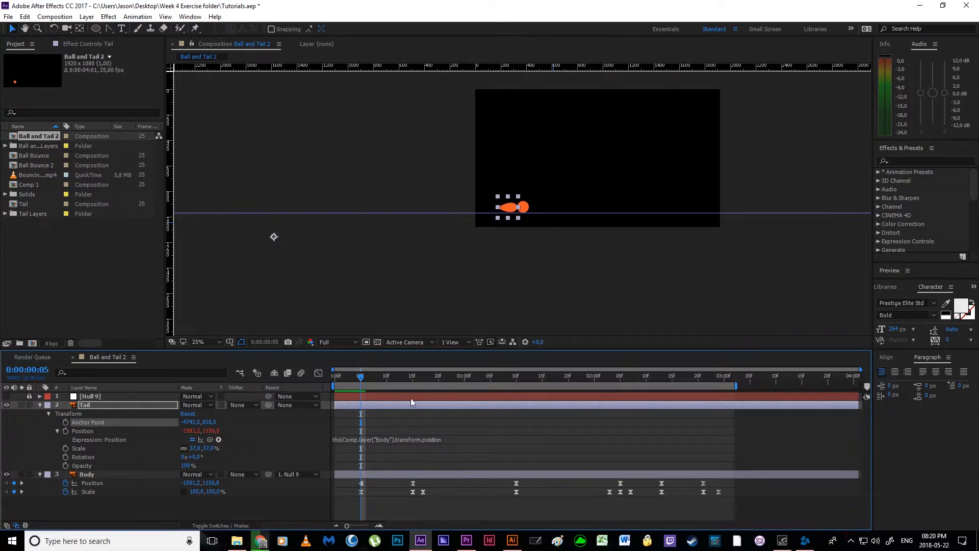
Try to link the Tail layer's Position to the Body layer's Position with an expression, and undo it.
{"action": "left_click_drag", "start_coordinate": [361, 378], "coordinate": [470, 414]}
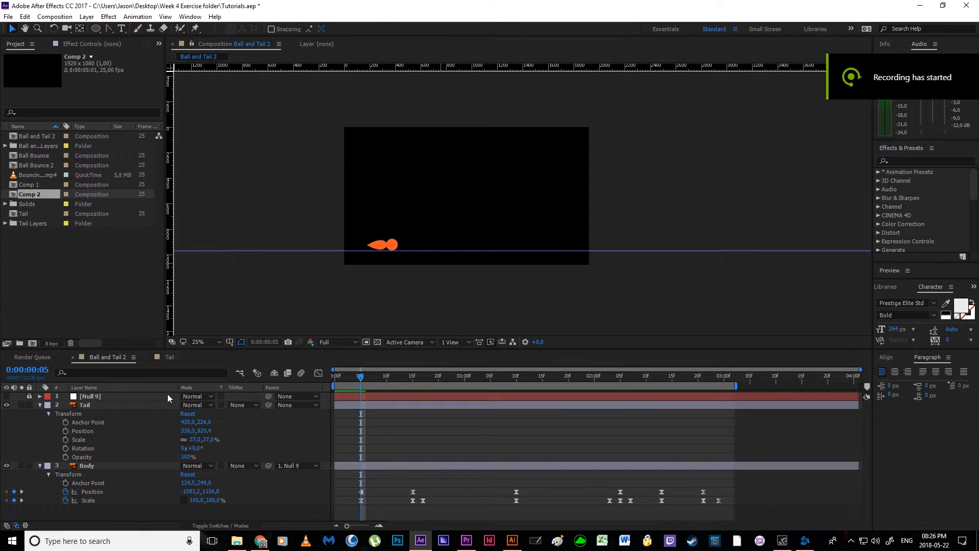
{"action": "left_click", "coordinate": [66, 432], "text": "alt"}
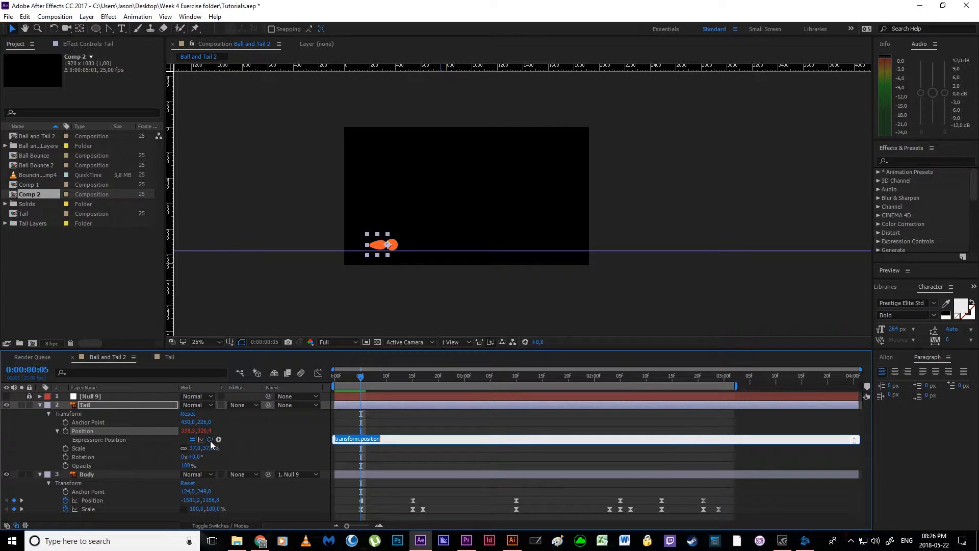
{"action": "left_click_drag", "start_coordinate": [210, 444], "coordinate": [117, 499]}
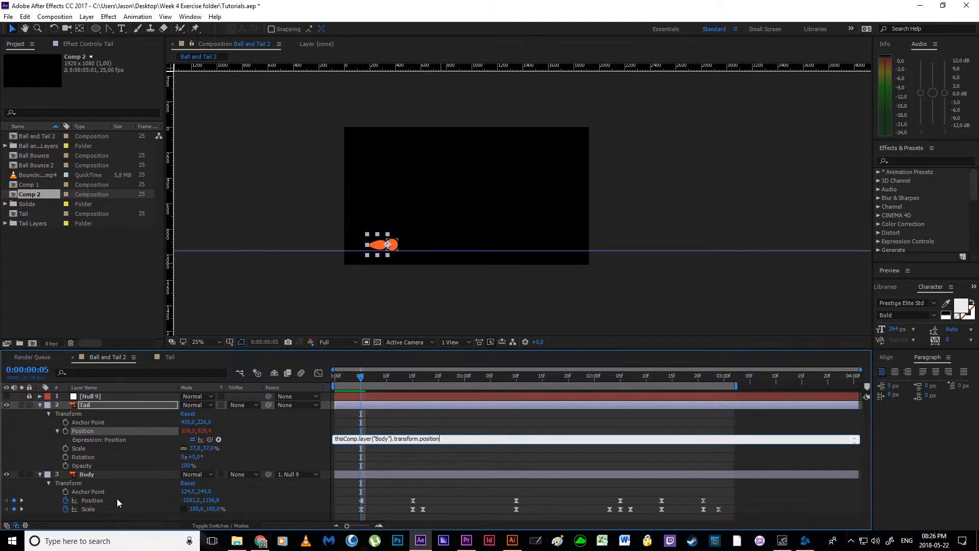
{"action": "left_click", "coordinate": [398, 458]}
{"action": "scroll", "coordinate": [377, 267], "scroll_direction": "down", "scroll_amount": 1}
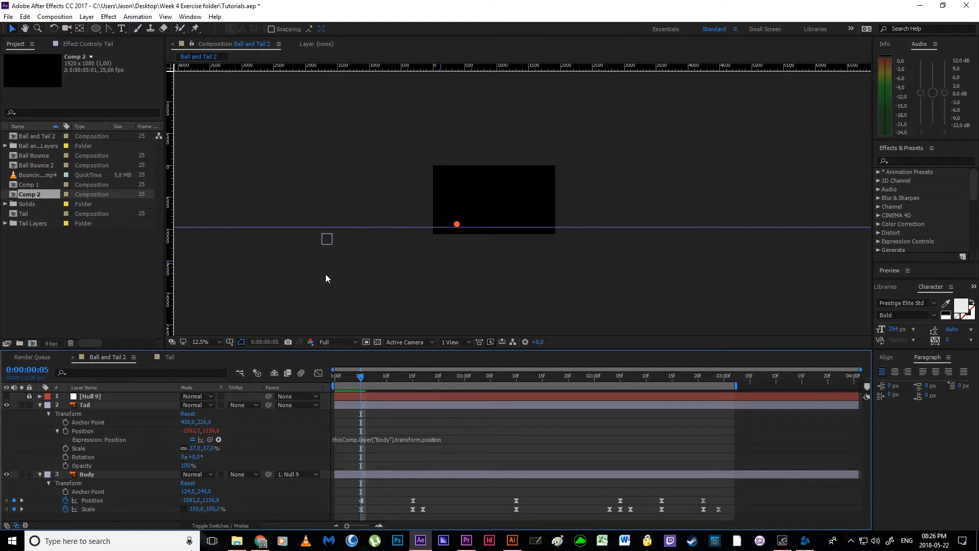
{"action": "key", "text": "ctrl+z"}
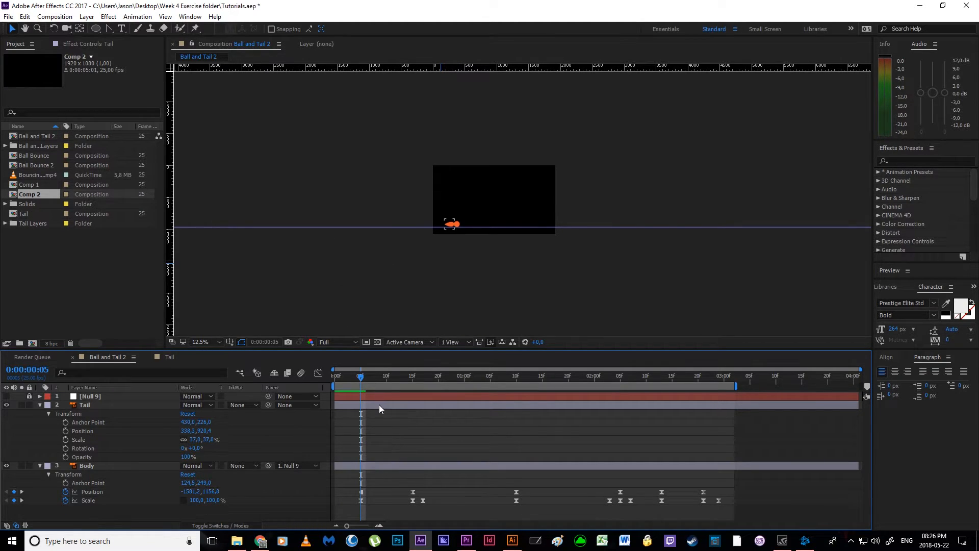
Copy the Tail and Body layers into a new HDTV 1080 25 composition and preview their playback.
{"action": "left_click", "coordinate": [378, 405]}
{"action": "left_click", "coordinate": [386, 465], "text": "ctrl"}
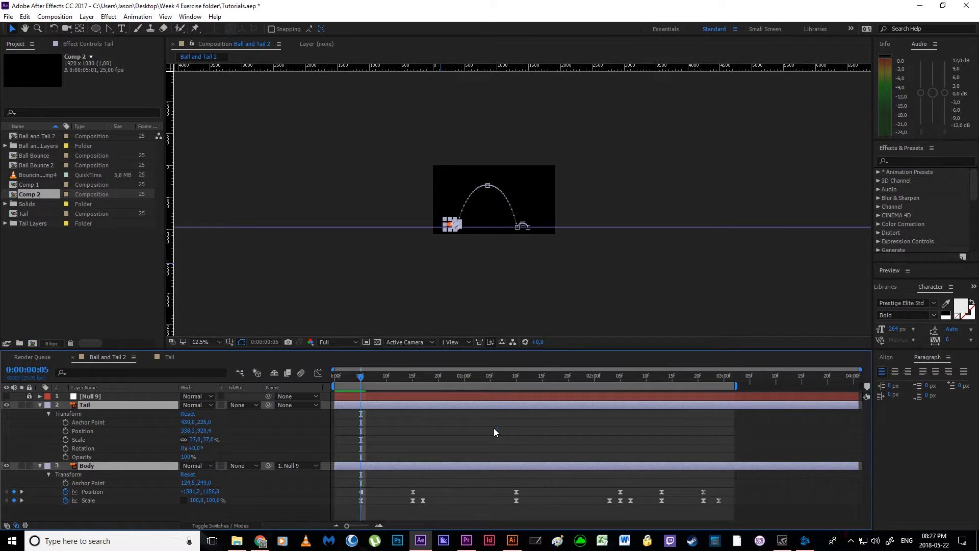
{"action": "key", "text": "ctrl+n"}
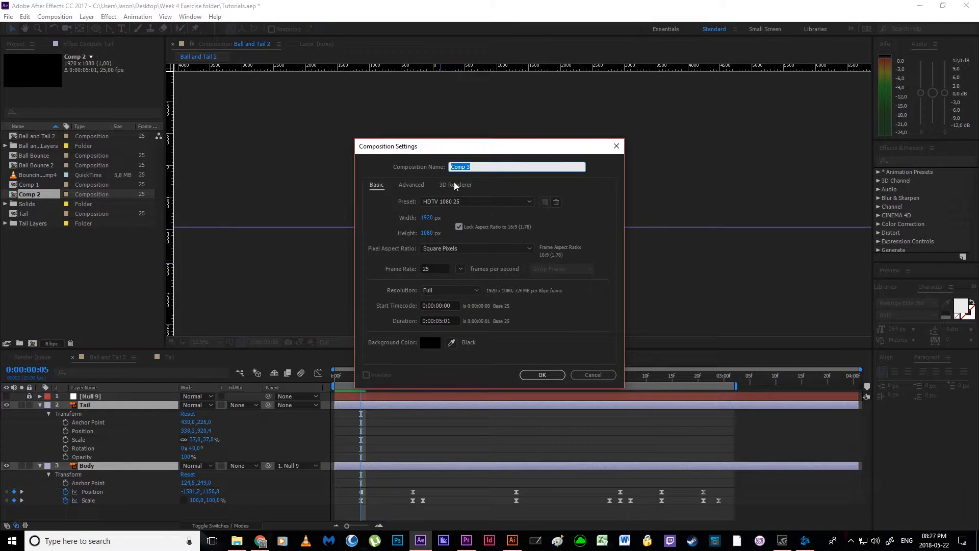
{"action": "left_click", "coordinate": [530, 375]}
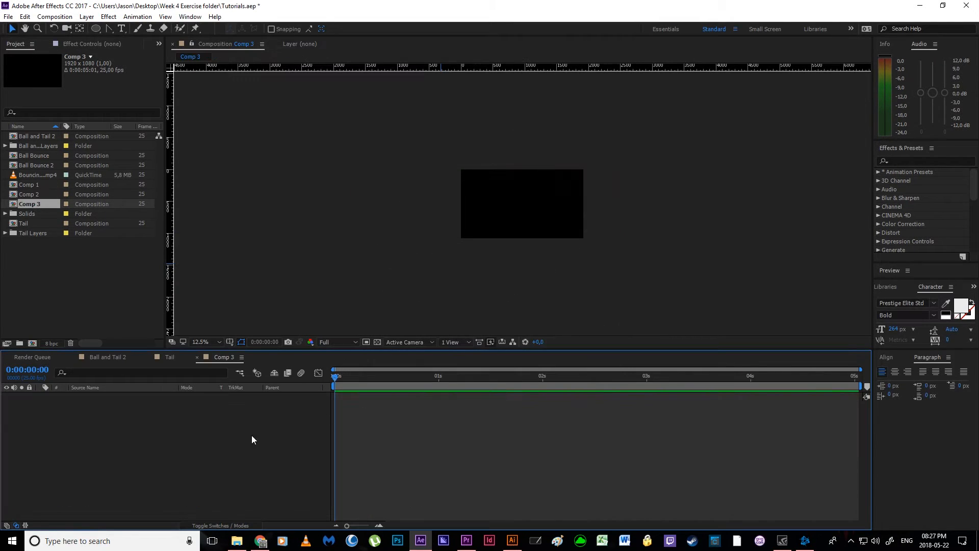
{"action": "key", "text": "ctrl+v"}
{"action": "left_click", "coordinate": [226, 436]}
{"action": "key", "text": "space"}
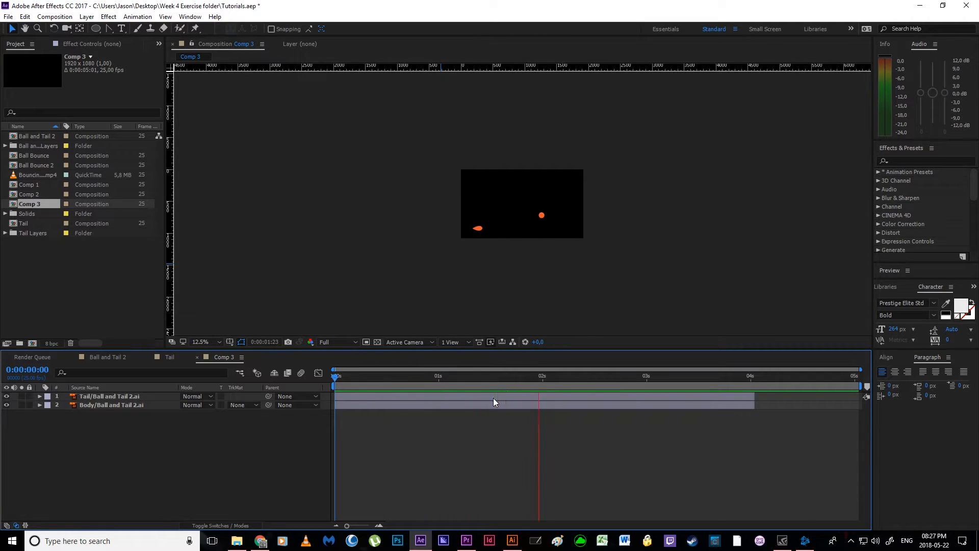
{"action": "key", "text": "space"}
Reveal the Body layer's Position, Scale and Anchor Point properties in the new composition.
{"action": "left_click", "coordinate": [100, 402]}
{"action": "key", "text": "p"}
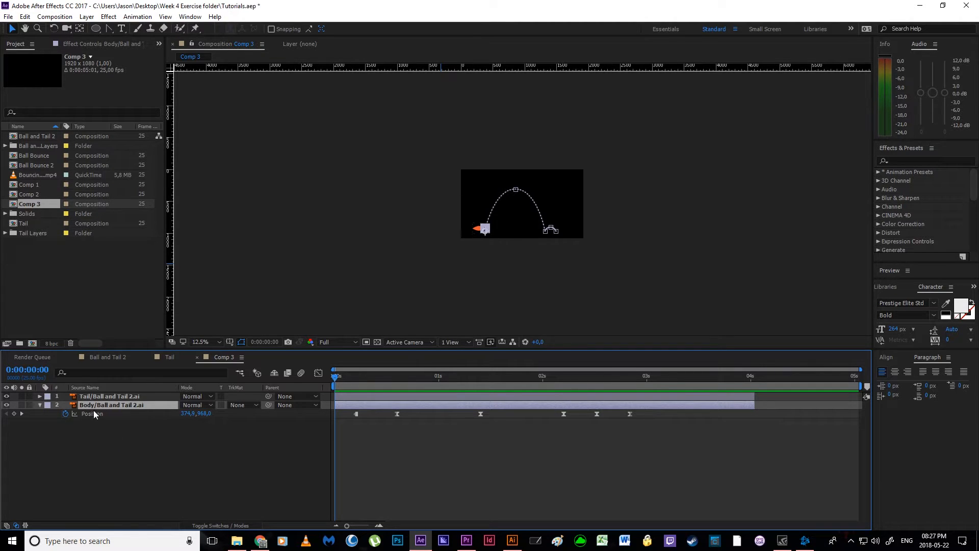
{"action": "left_click", "coordinate": [114, 453]}
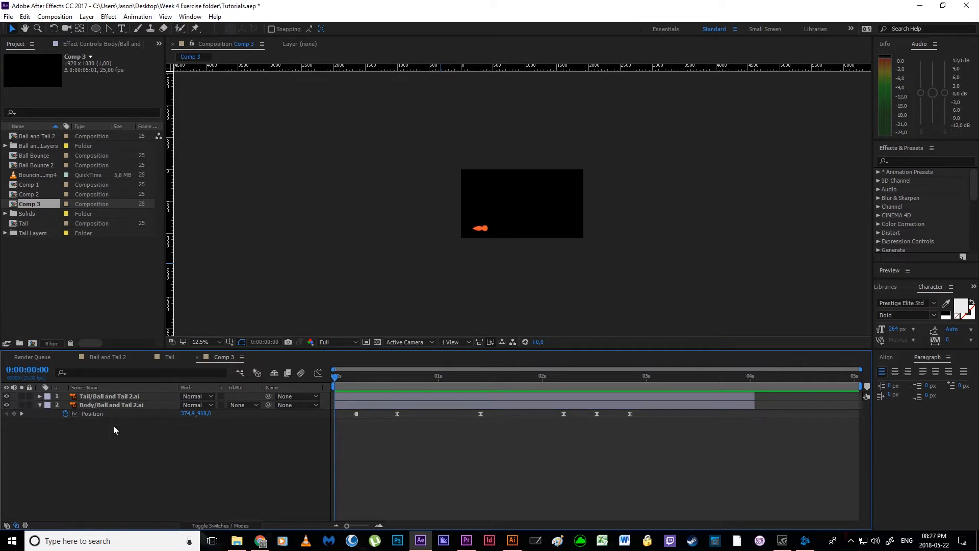
{"action": "left_click", "coordinate": [117, 405]}
{"action": "key", "text": "u"}
{"action": "key", "text": "u"}
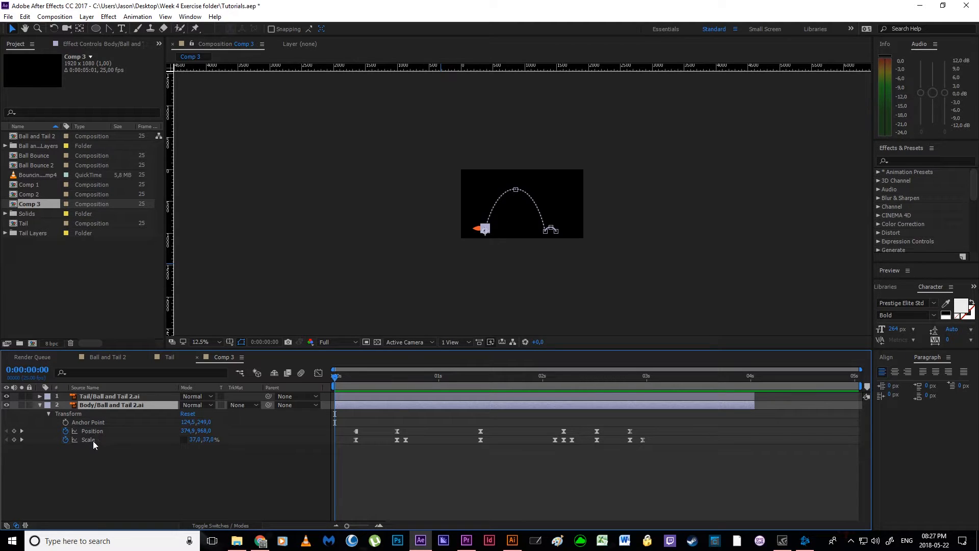
{"action": "left_click", "coordinate": [109, 477]}
Link the Tail layer's Position to the Body layer's Position with the expression thisComp.layer("Body").transform.position.
{"action": "left_click", "coordinate": [102, 395]}
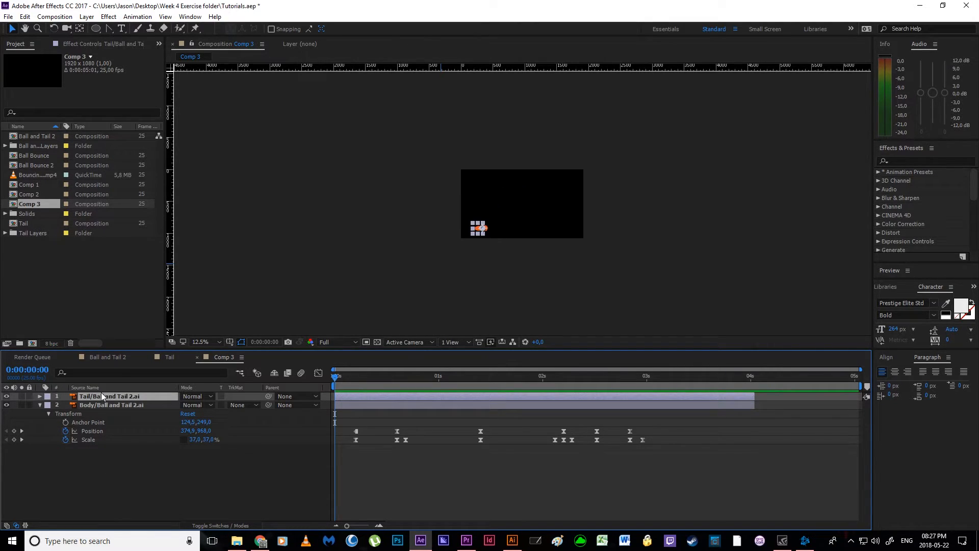
{"action": "key", "text": "p"}
{"action": "scroll", "coordinate": [461, 210], "scroll_direction": "up", "scroll_amount": 2}
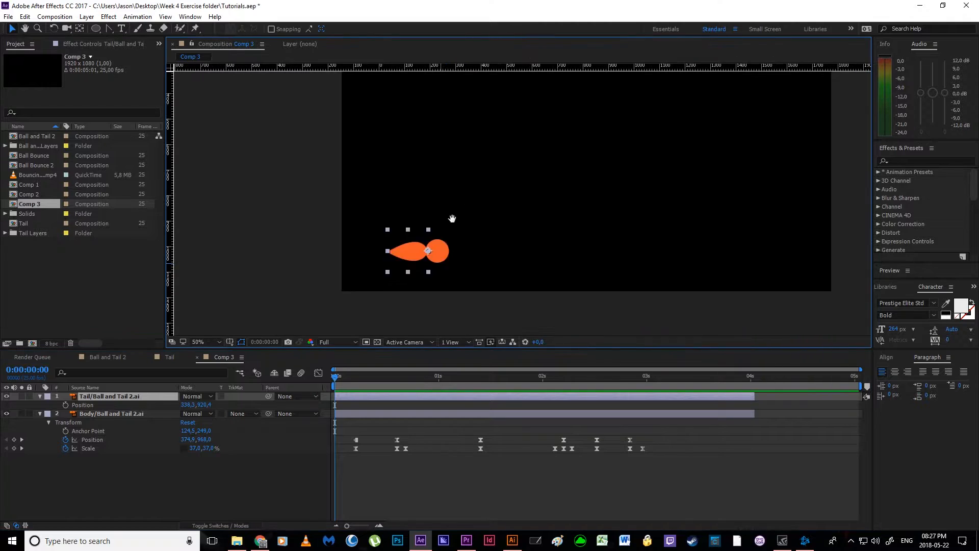
{"action": "key", "text": "h"}
{"action": "scroll", "coordinate": [456, 212], "scroll_direction": "up", "scroll_amount": 1}
{"action": "scroll", "coordinate": [461, 245], "scroll_direction": "up", "scroll_amount": 1}
{"action": "left_click_drag", "start_coordinate": [323, 319], "coordinate": [449, 194]}
{"action": "key", "text": "v"}
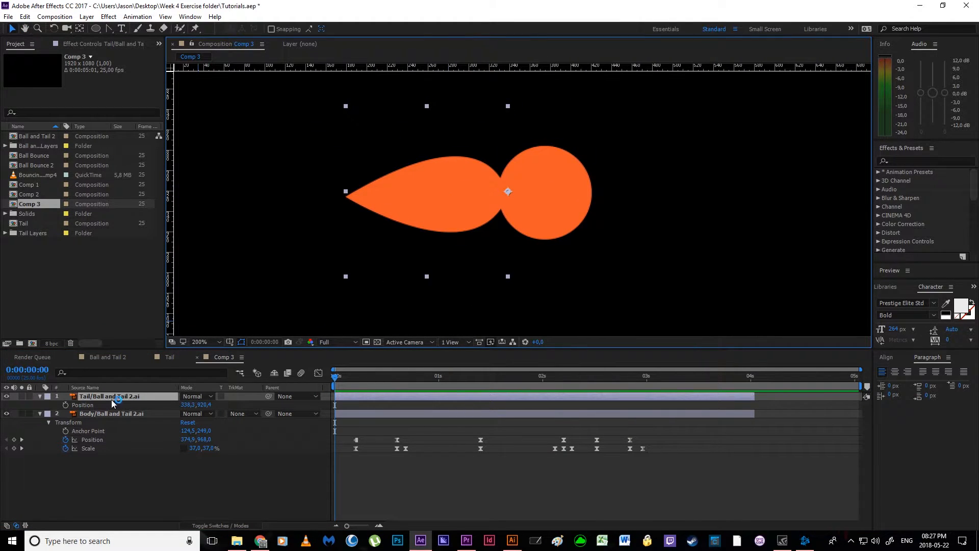
{"action": "left_click", "coordinate": [66, 404], "text": "alt"}
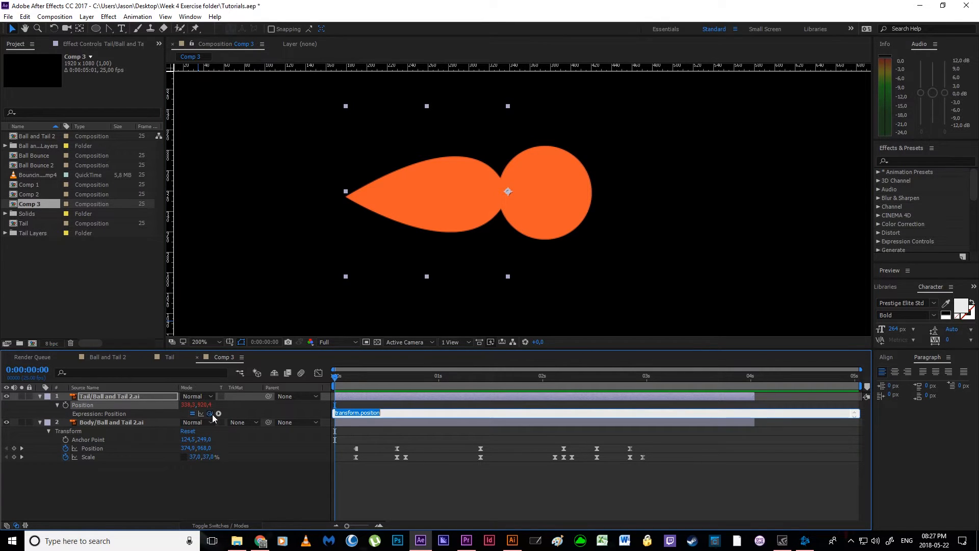
{"action": "left_click_drag", "start_coordinate": [212, 414], "coordinate": [91, 449]}
{"action": "left_click", "coordinate": [209, 495]}
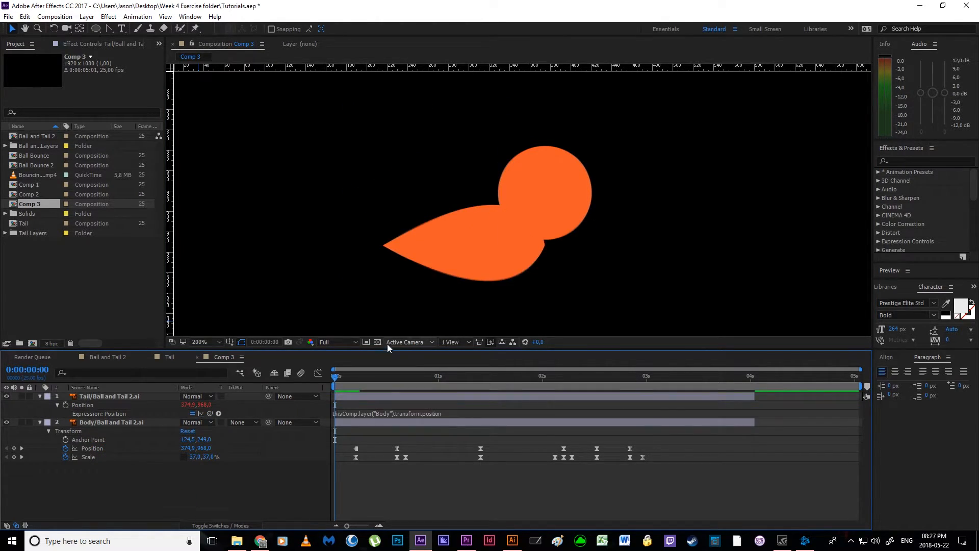
Offset the Tail layer's Anchor Point to 533, 349 so the tail sits against the ball's side.
{"action": "left_click", "coordinate": [481, 266]}
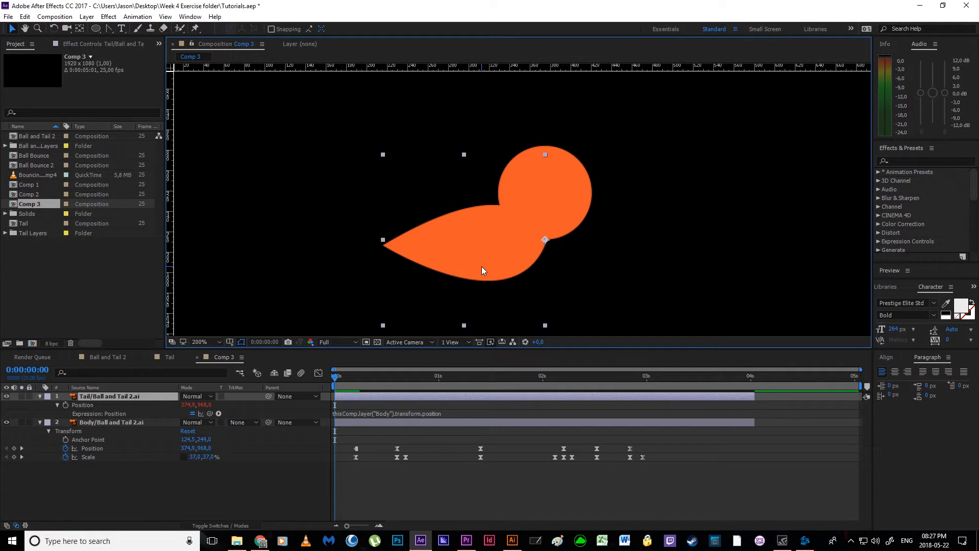
{"action": "left_click", "coordinate": [147, 491]}
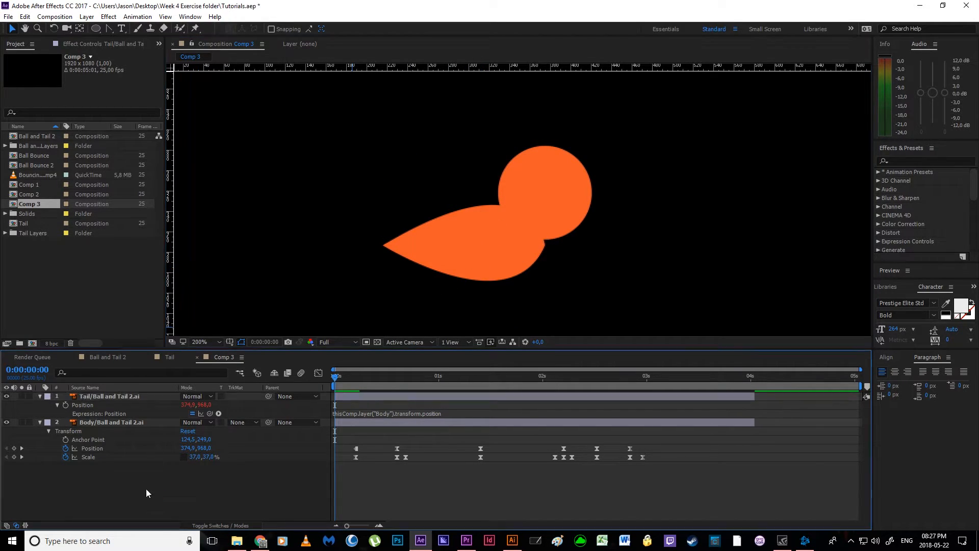
{"action": "left_click", "coordinate": [131, 396]}
{"action": "key", "text": "shift+a"}
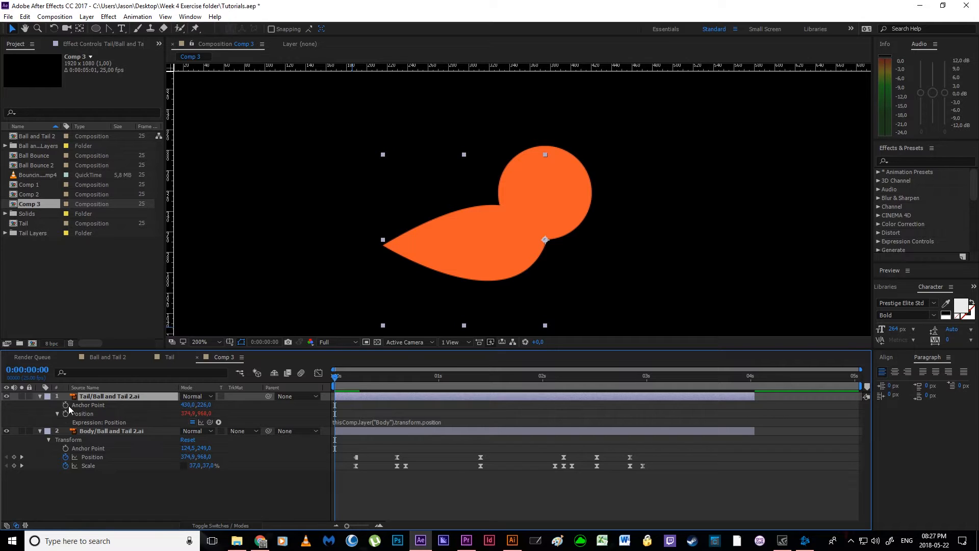
{"action": "left_click_drag", "start_coordinate": [203, 404], "coordinate": [243, 403]}
{"action": "scroll", "coordinate": [519, 222], "scroll_direction": "down", "scroll_amount": 6}
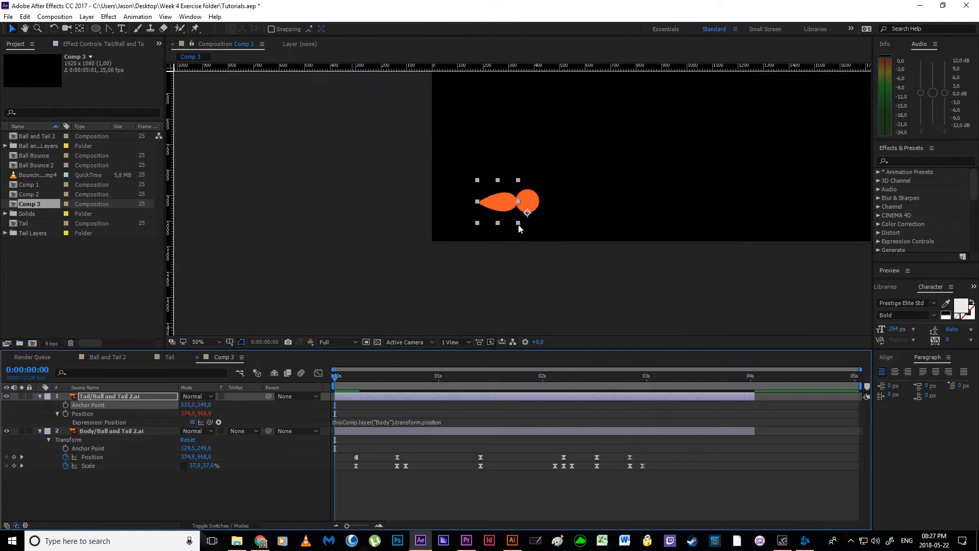
Preview the linked jump and end the work area at 0:00:03:04.
{"action": "left_click", "coordinate": [376, 496]}
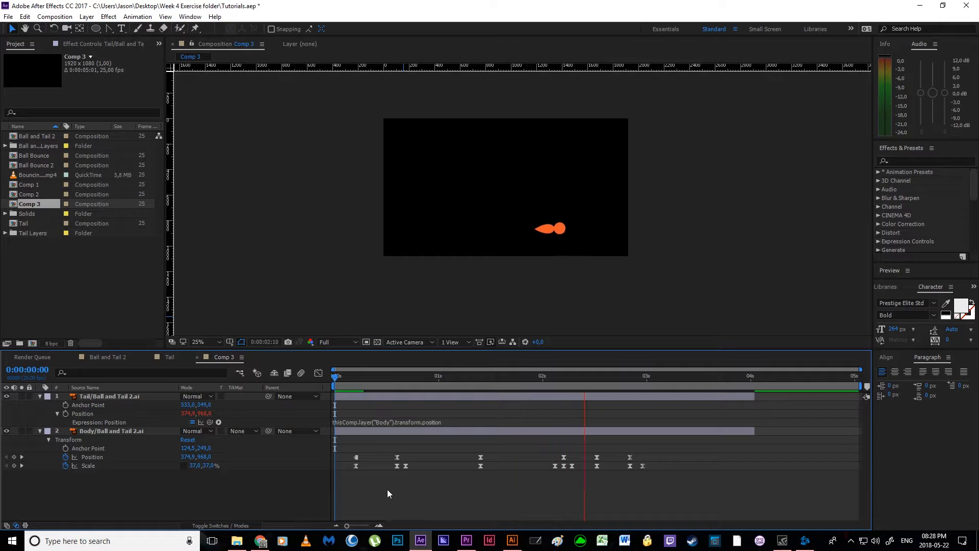
{"action": "left_click", "coordinate": [751, 378]}
{"action": "key", "text": "n"}
{"action": "left_click_drag", "start_coordinate": [751, 378], "coordinate": [422, 400]}
{"action": "key", "text": "space"}
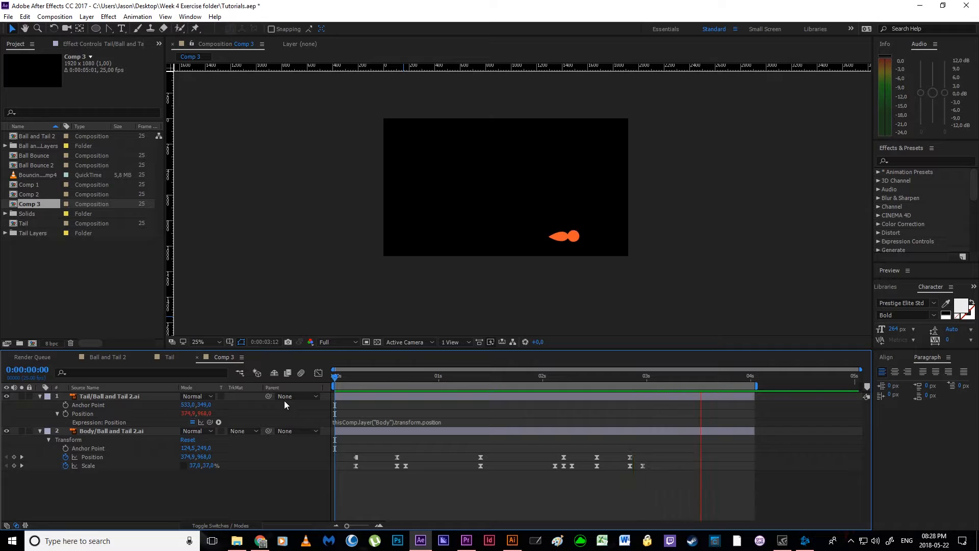
{"action": "left_click", "coordinate": [651, 378]}
{"action": "left_click_drag", "start_coordinate": [647, 378], "coordinate": [665, 379]}
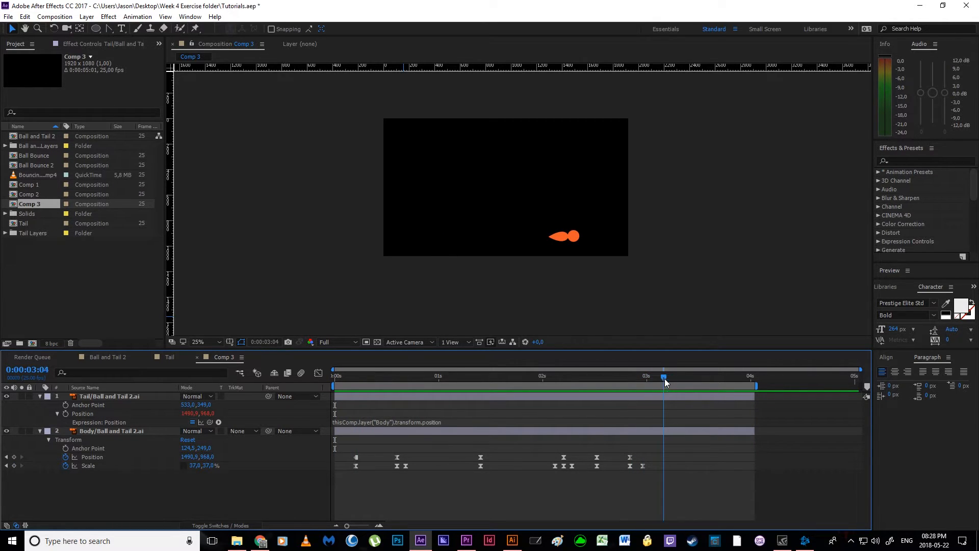
{"action": "key", "text": "n"}
{"action": "key", "text": "space"}
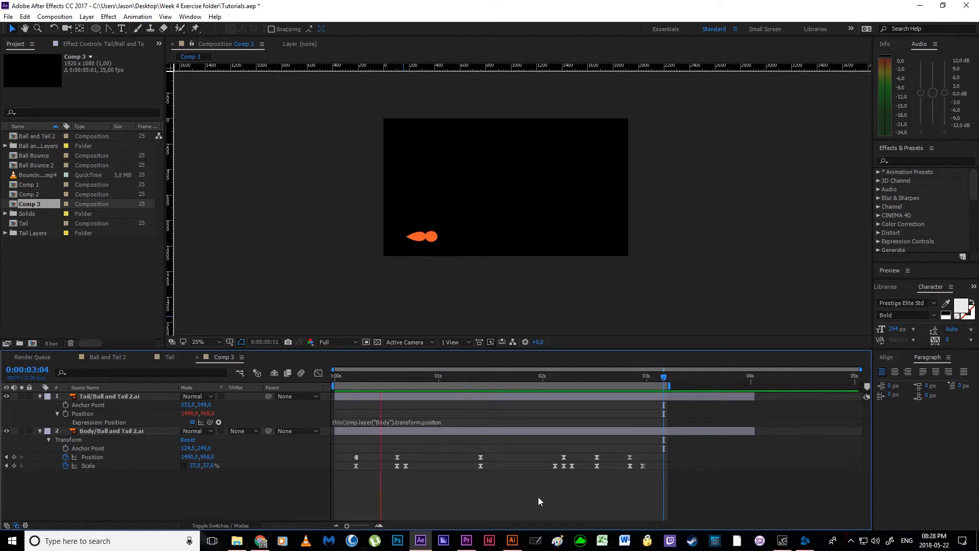
At 0:00:00:05, activate the Puppet Pin tool for the Tail layer with the mesh display turned off.
{"action": "left_click", "coordinate": [356, 379]}
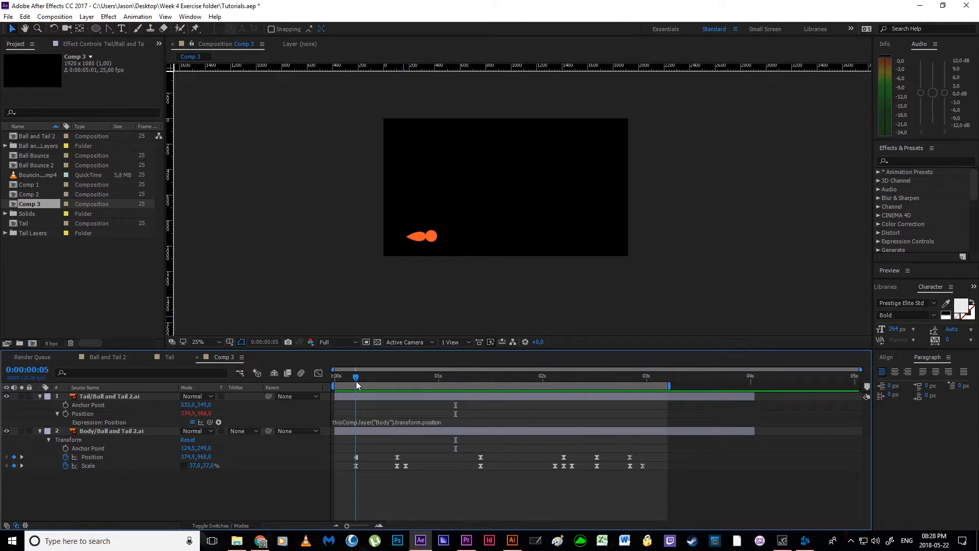
{"action": "double_click", "coordinate": [380, 525]}
{"action": "key", "text": "space"}
{"action": "left_click_drag", "start_coordinate": [439, 479], "coordinate": [502, 479]}
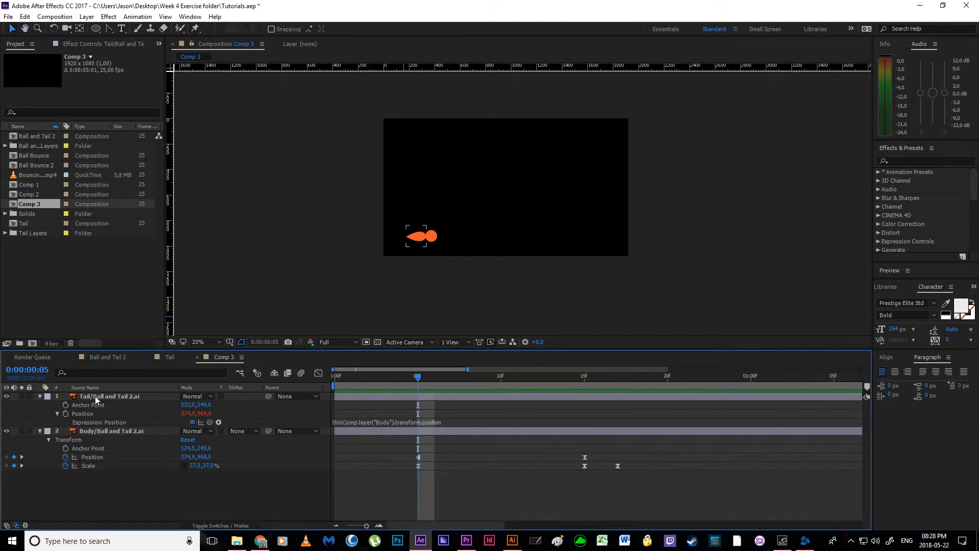
{"action": "left_click", "coordinate": [96, 397]}
{"action": "scroll", "coordinate": [394, 283], "scroll_direction": "up", "scroll_amount": 3}
{"action": "left_click_drag", "start_coordinate": [293, 257], "coordinate": [499, 194]}
{"action": "left_click", "coordinate": [195, 28]}
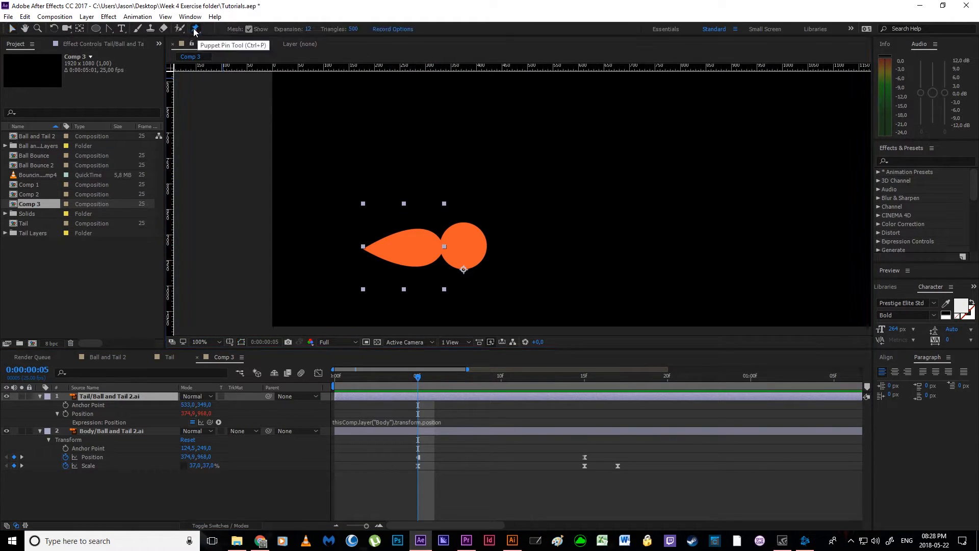
{"action": "left_click", "coordinate": [248, 30]}
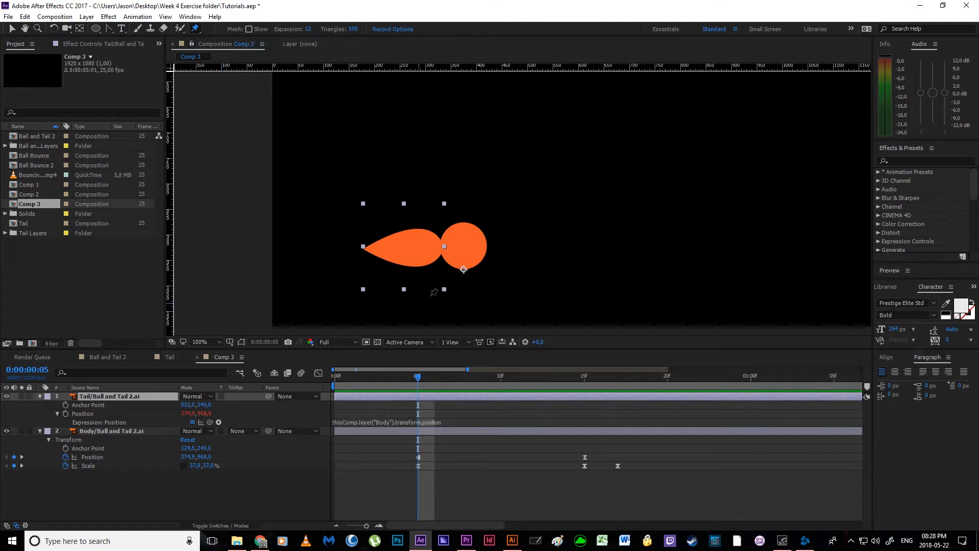
Place three puppet pins along the tail, at the joint with the ball, the middle and the tip, and select the Body layer.
{"action": "key", "text": "period"}
{"action": "left_click_drag", "start_coordinate": [357, 252], "coordinate": [457, 222]}
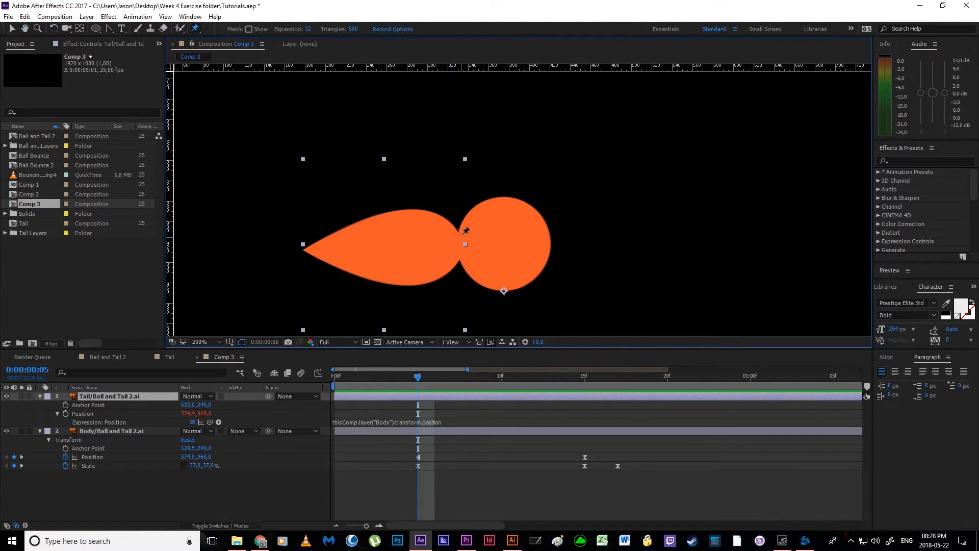
{"action": "left_click", "coordinate": [464, 245]}
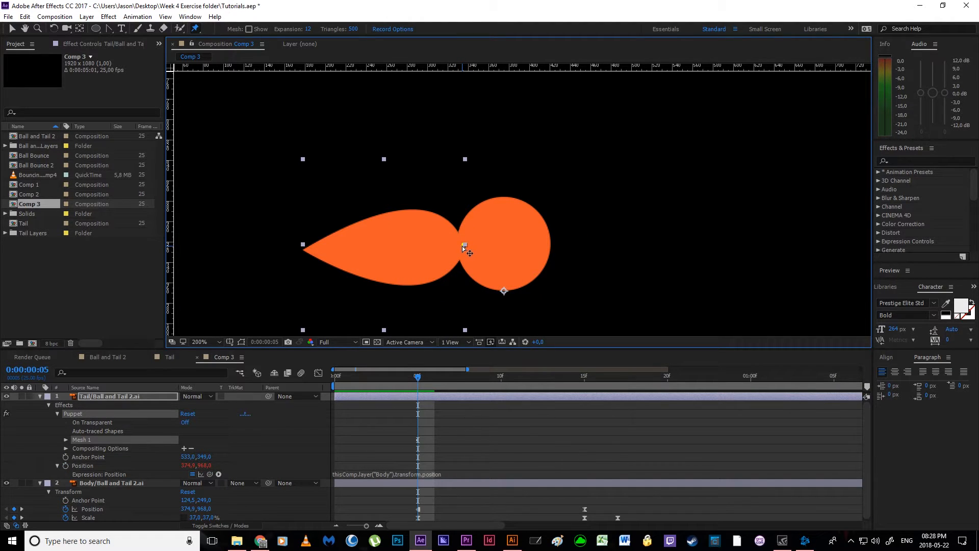
{"action": "scroll", "coordinate": [506, 228], "scroll_direction": "up", "scroll_amount": 1}
{"action": "left_click_drag", "start_coordinate": [506, 228], "coordinate": [614, 191]}
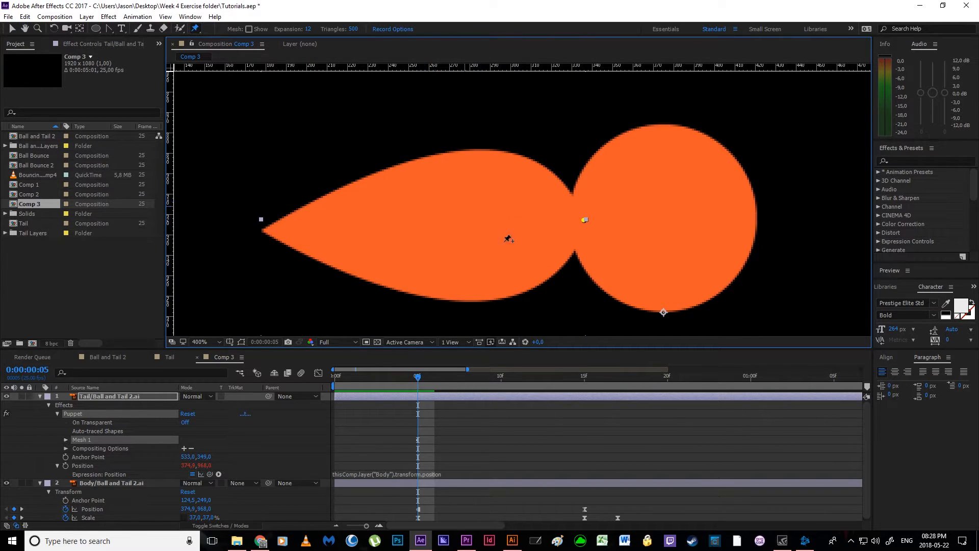
{"action": "left_click", "coordinate": [430, 224]}
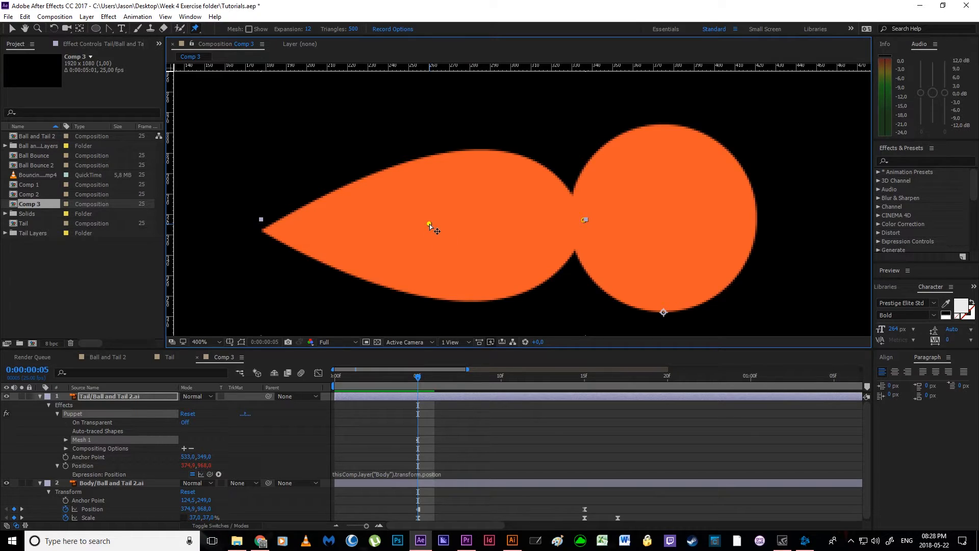
{"action": "left_click", "coordinate": [265, 229]}
{"action": "key", "text": "comma"}
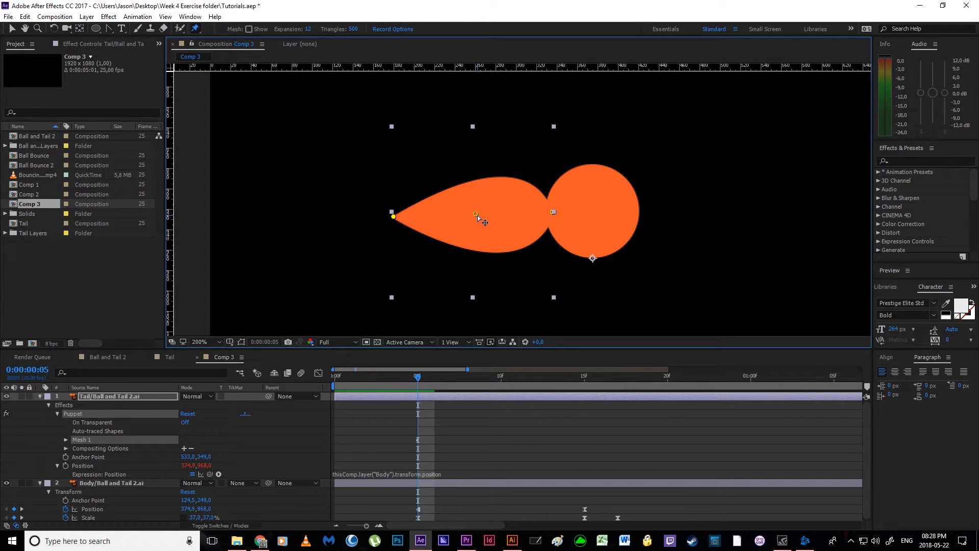
{"action": "mouse_move", "coordinate": [478, 216]}
{"action": "left_mouse_down"}
{"action": "mouse_move", "coordinate": [476, 171]}
{"action": "mouse_move", "coordinate": [469, 283]}
{"action": "mouse_move", "coordinate": [469, 202]}
{"action": "mouse_move", "coordinate": [476, 213]}
{"action": "left_mouse_up"}
{"action": "left_click", "coordinate": [109, 483]}
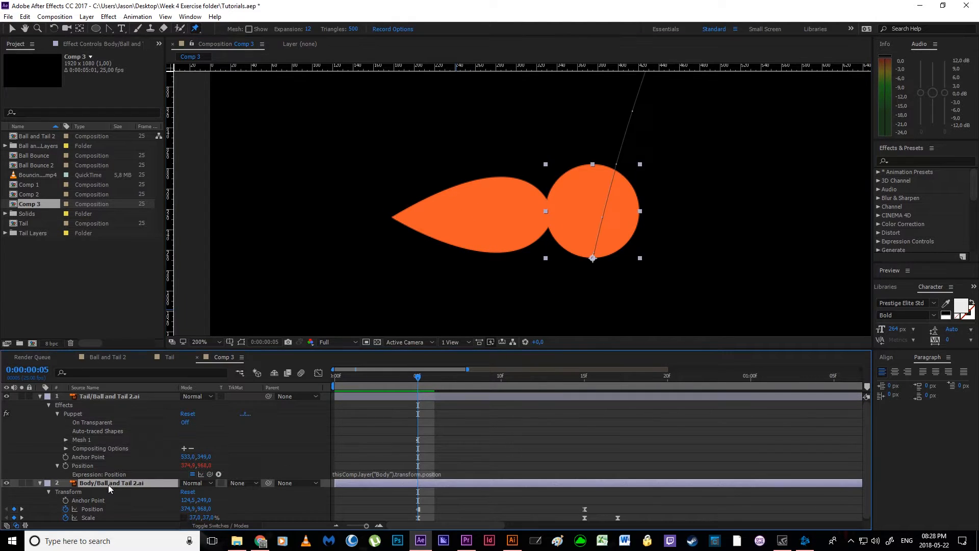
Collapse and lock the Body layer, and reveal only the keyframed puppet pin positions of the Tail layer.
{"action": "left_click", "coordinate": [39, 483]}
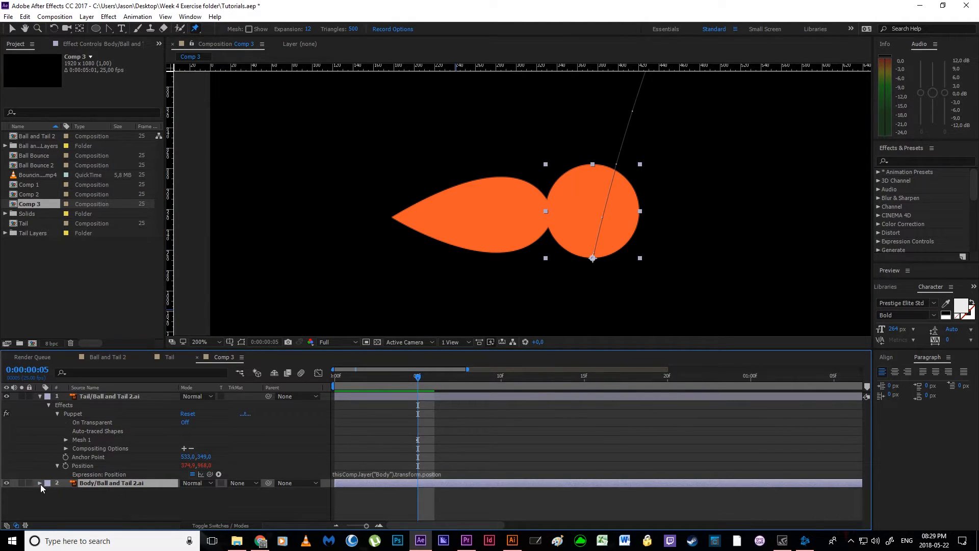
{"action": "left_click", "coordinate": [30, 483]}
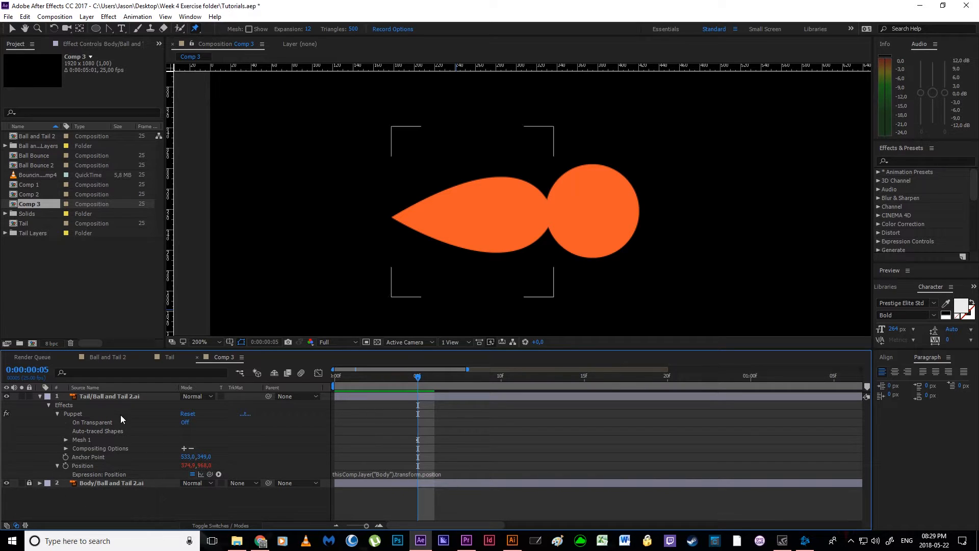
{"action": "left_click", "coordinate": [121, 398]}
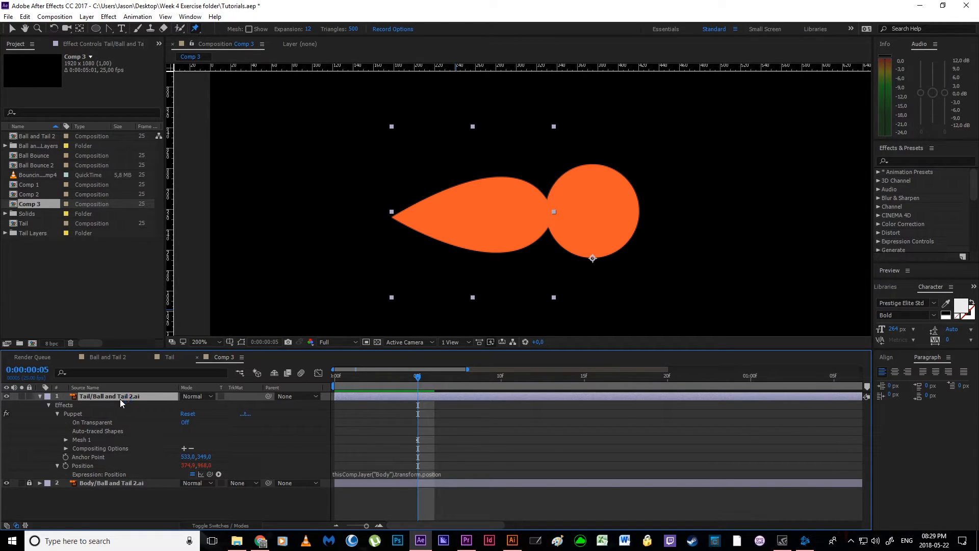
{"action": "key", "text": "u"}
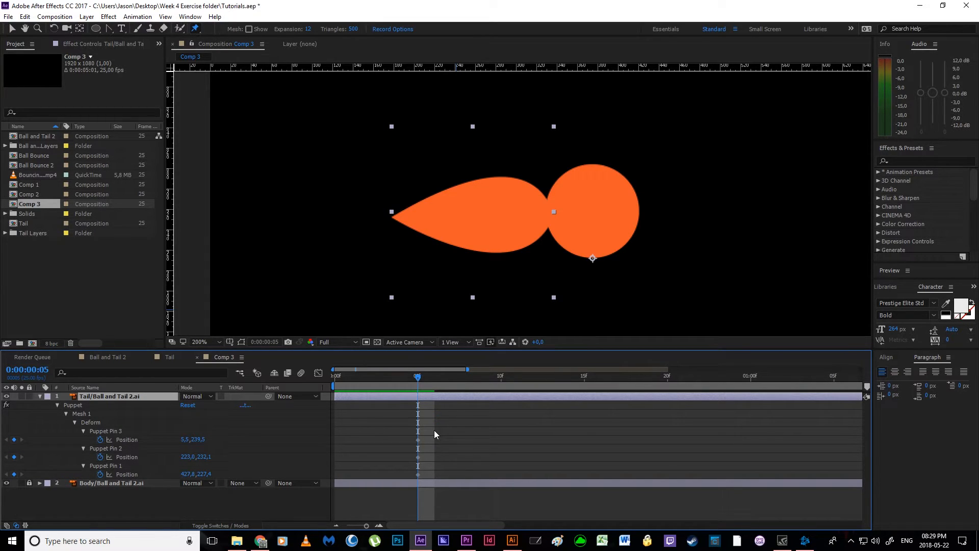
Select the Position keyframe of Puppet Pin 3 at 0:00:00:05 and turn on the Puppet Pin tool's mesh display for the tail.
{"action": "scroll", "coordinate": [503, 256], "scroll_direction": "down", "scroll_amount": 1}
{"action": "left_click_drag", "start_coordinate": [503, 256], "coordinate": [477, 270]}
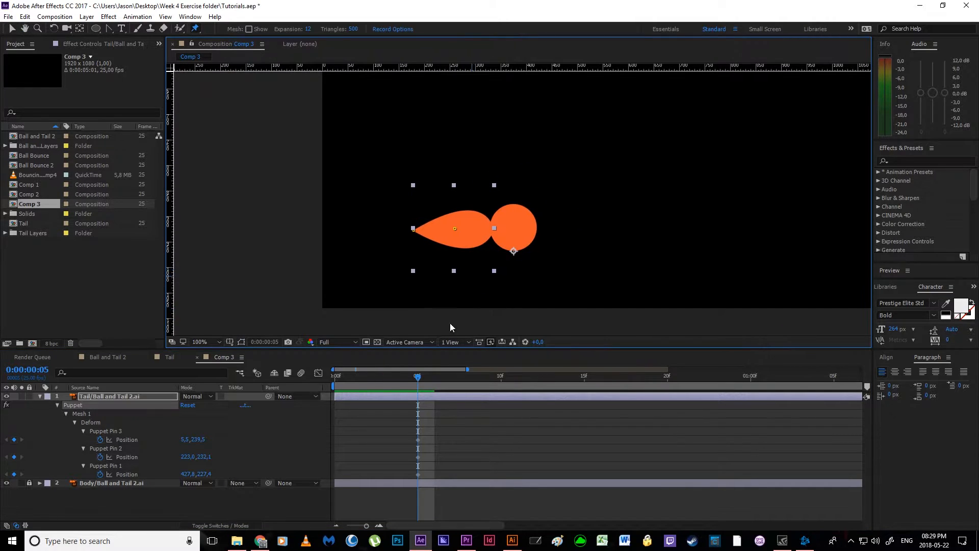
{"action": "left_click_drag", "start_coordinate": [412, 434], "coordinate": [425, 440]}
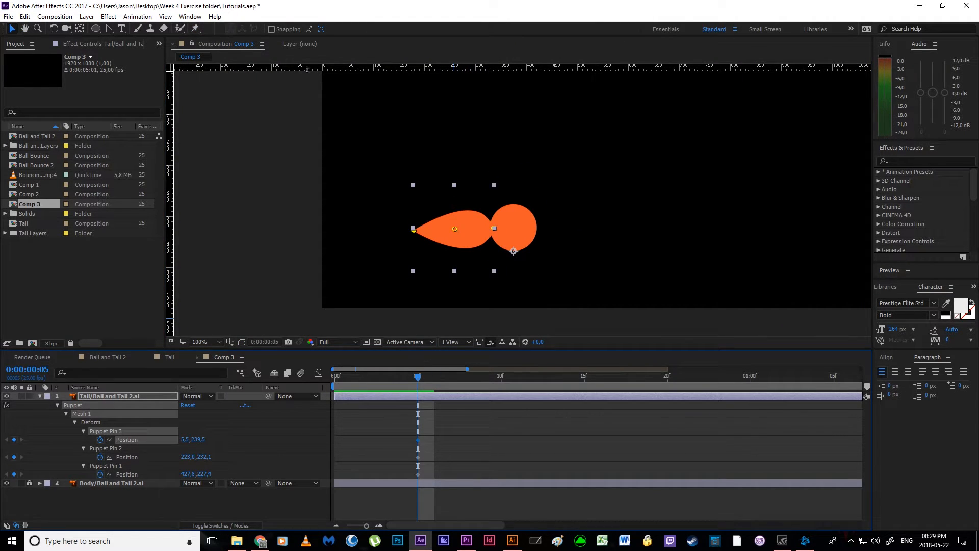
{"action": "left_click", "coordinate": [196, 30]}
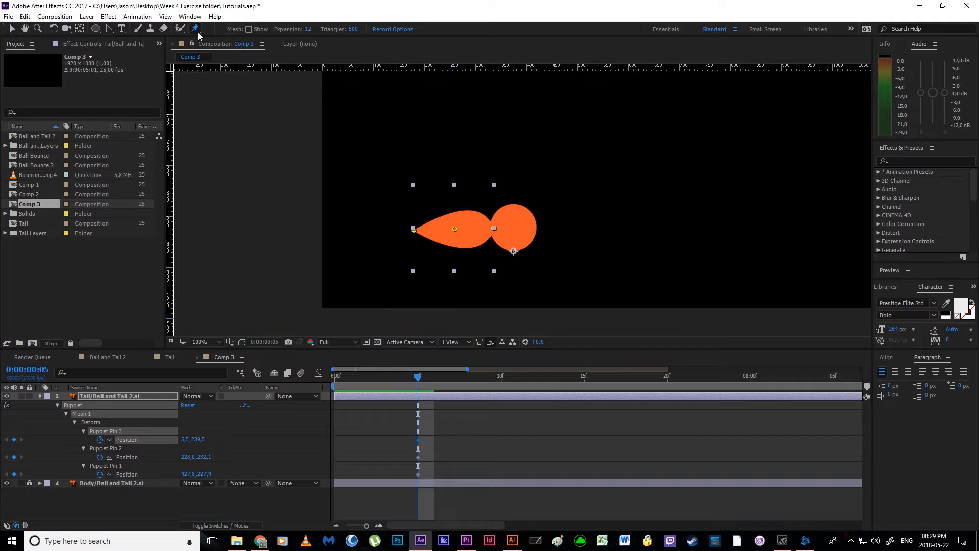
{"action": "left_click", "coordinate": [249, 30]}
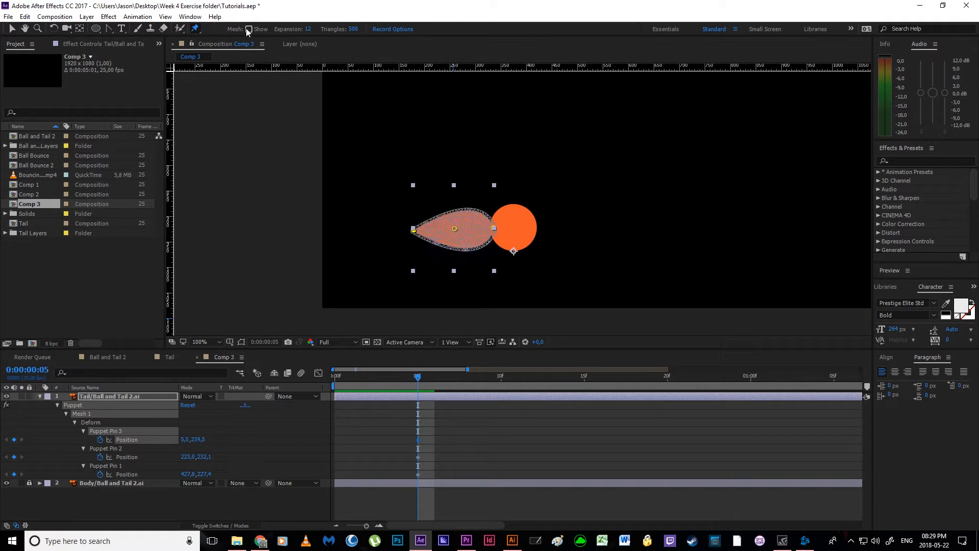
{"action": "scroll", "coordinate": [455, 197], "scroll_direction": "up", "scroll_amount": 5}
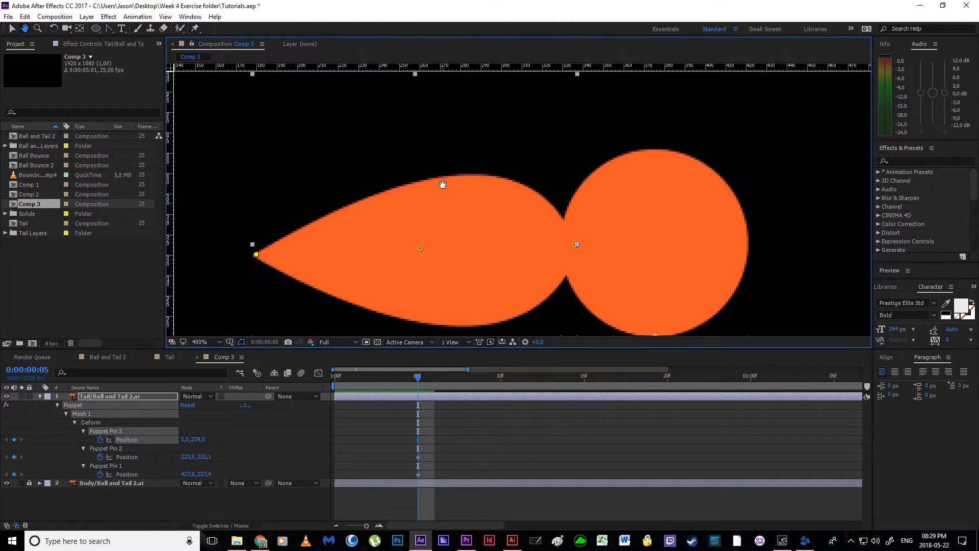
{"action": "key", "text": "space"}
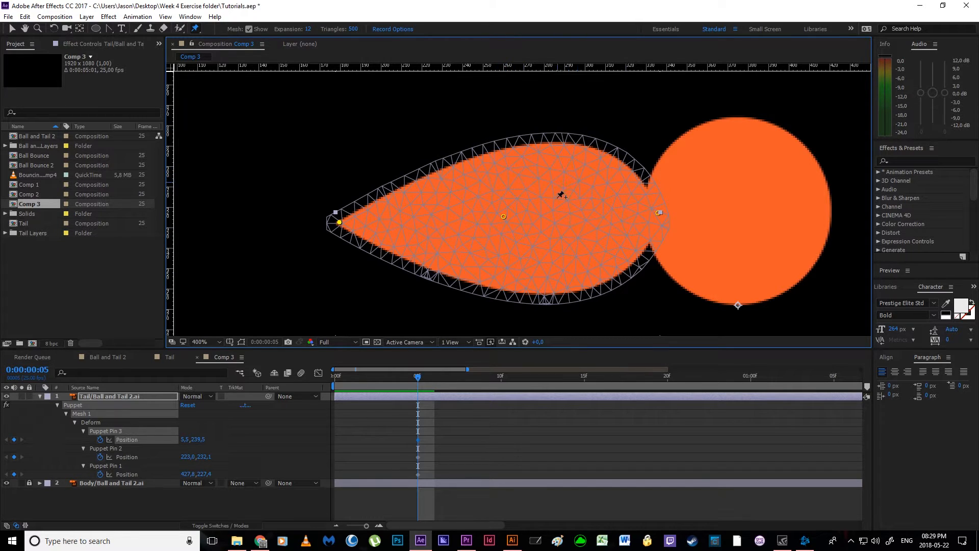
Set the tail's puppet mesh Expansion to 10.
{"action": "left_click_drag", "start_coordinate": [310, 30], "coordinate": [301, 29]}
{"action": "left_click", "coordinate": [309, 30]}
{"action": "type", "text": "10"}
{"action": "key", "text": "Return"}
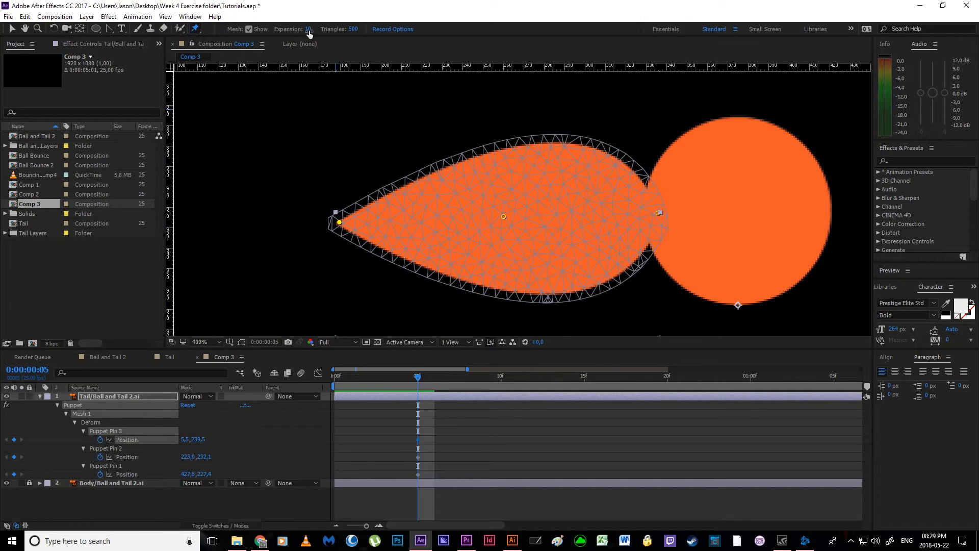
Reduce the puppet mesh Expansion to 1, try bending the tail upward with its middle pin, and undo the bend.
{"action": "left_click", "coordinate": [309, 29]}
{"action": "type", "text": "1"}
{"action": "key", "text": "Return"}
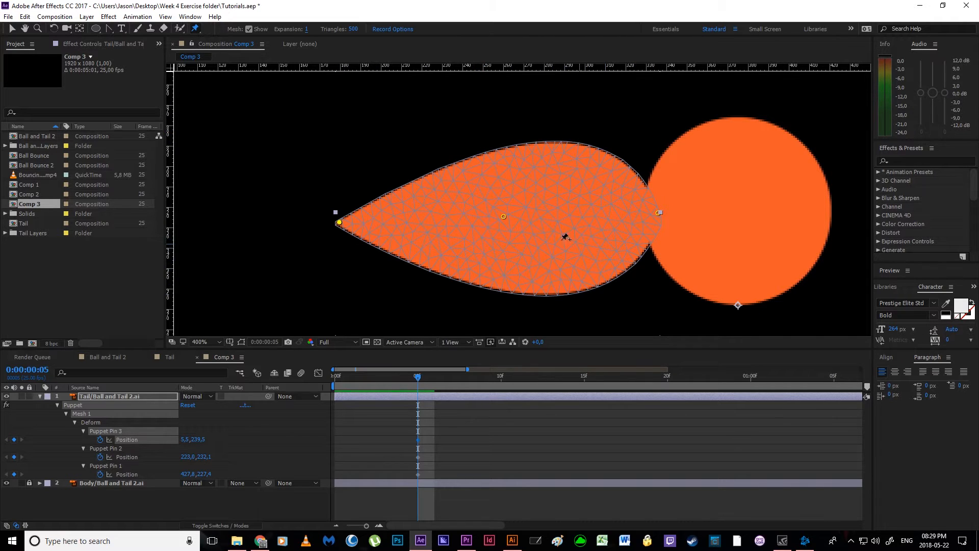
{"action": "left_click_drag", "start_coordinate": [503, 215], "coordinate": [491, 167]}
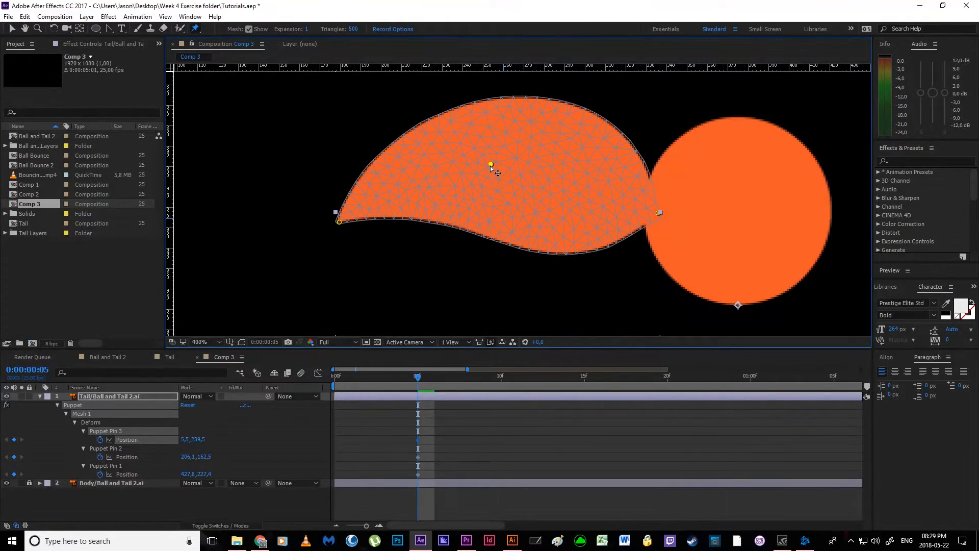
{"action": "key", "text": "ctrl+z"}
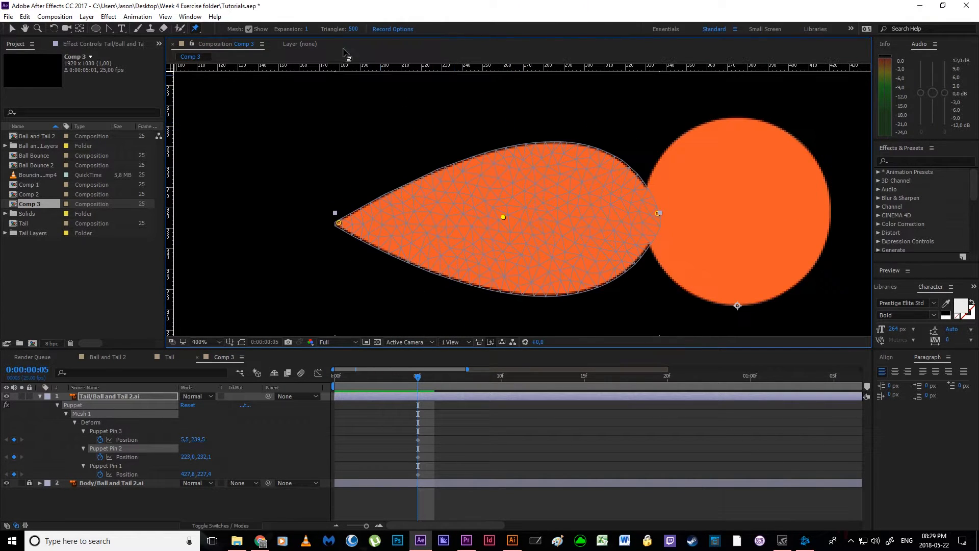
Set the puppet mesh Expansion to 10, try bending the tail downward with its middle pin, and undo the bend.
{"action": "left_click", "coordinate": [307, 29]}
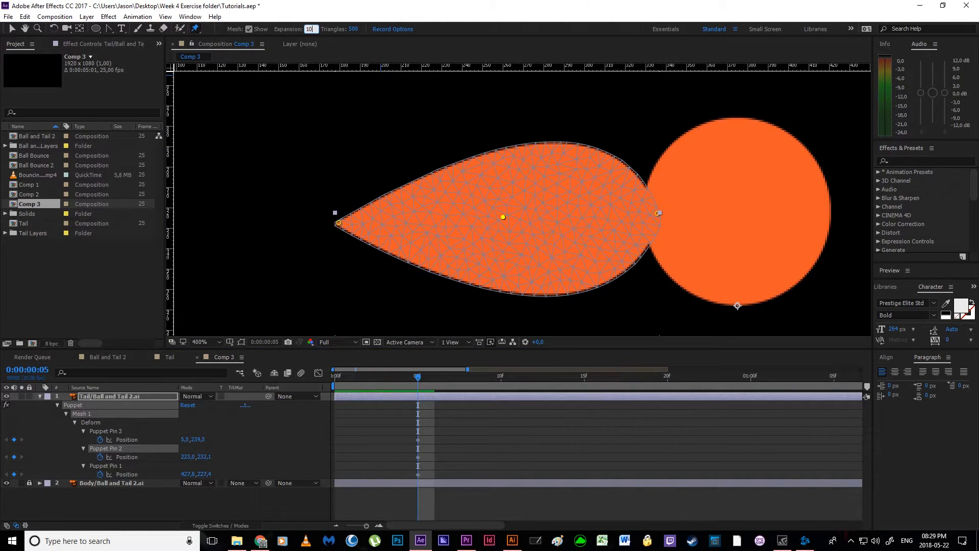
{"action": "key", "text": "Return"}
{"action": "left_click_drag", "start_coordinate": [503, 218], "coordinate": [487, 315]}
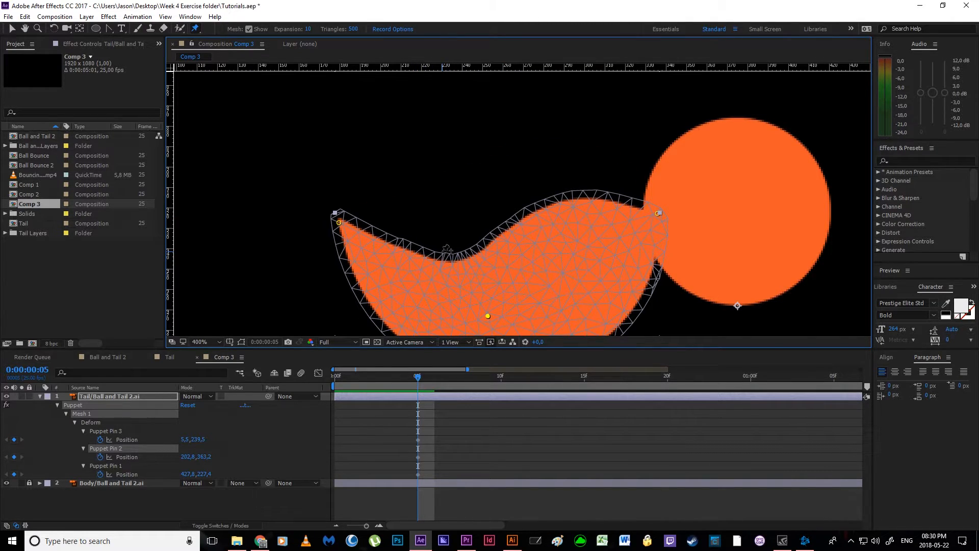
{"action": "key", "text": "ctrl+z"}
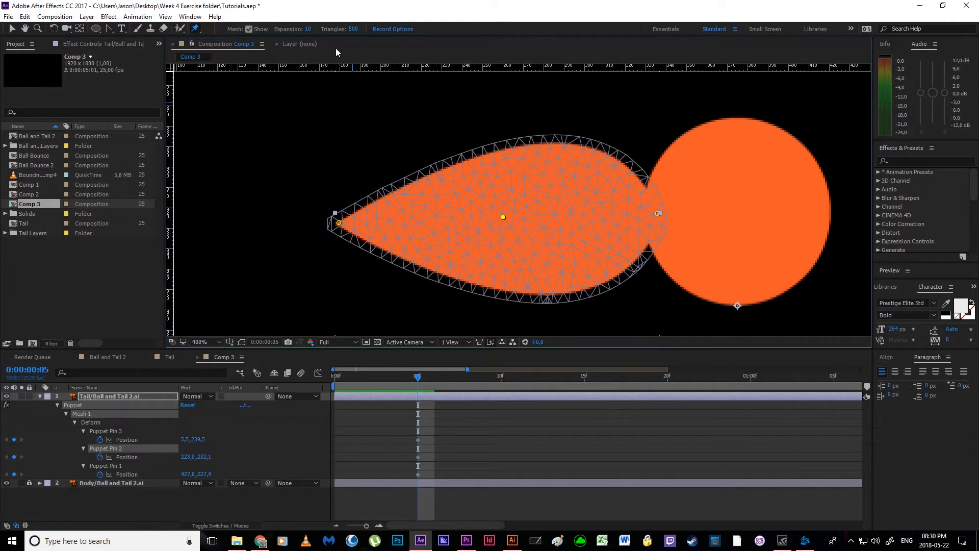
Increase the tail's puppet mesh density to 1000 triangles.
{"action": "left_click", "coordinate": [353, 29]}
{"action": "type", "text": "1000"}
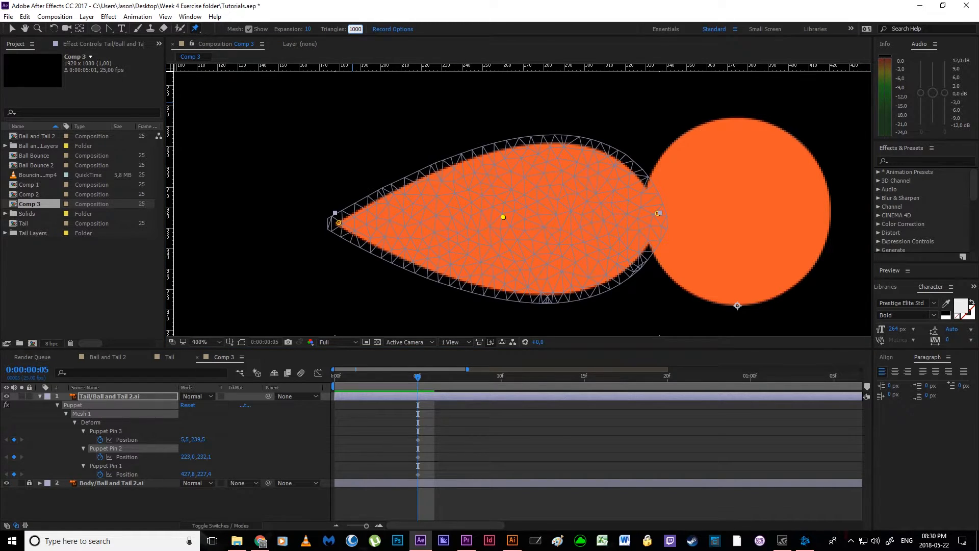
{"action": "key", "text": "Return"}
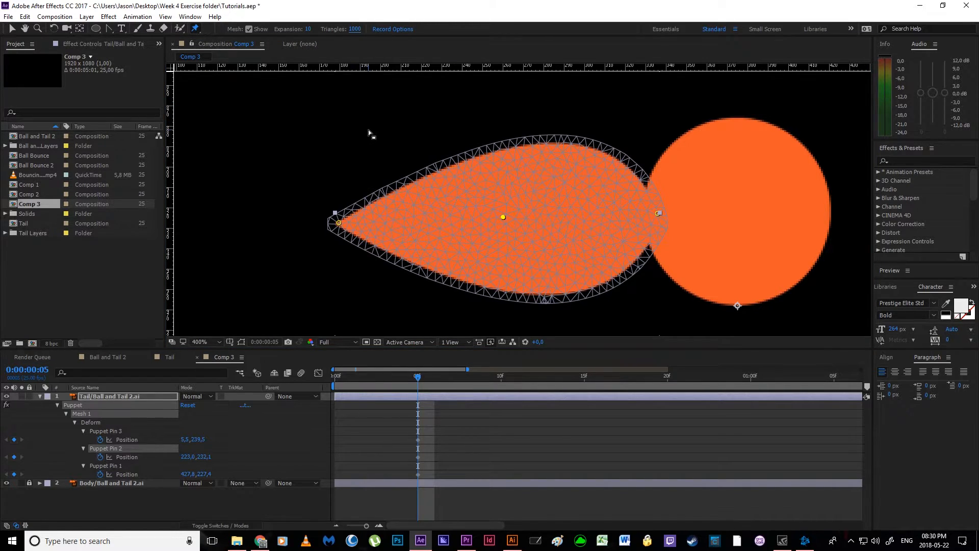
{"action": "left_click", "coordinate": [418, 379]}
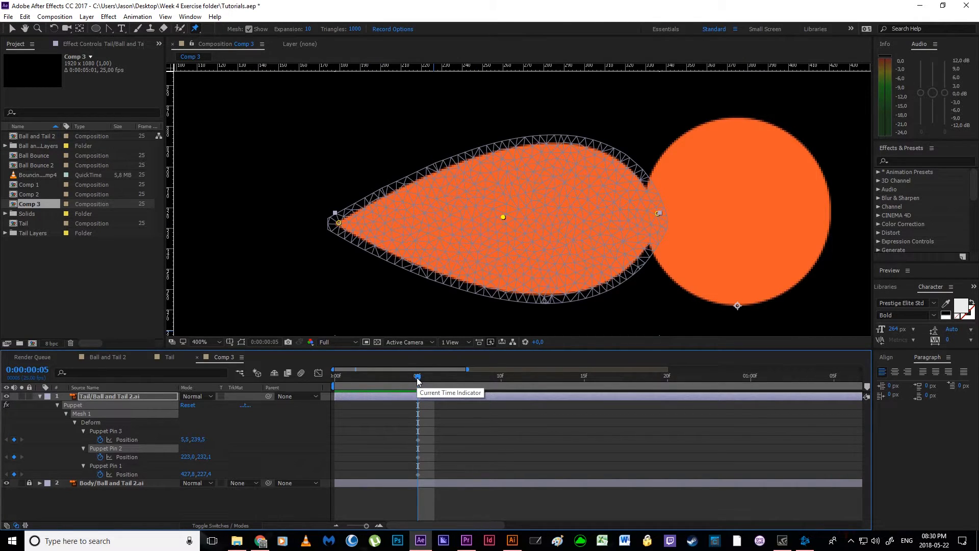
Reduce the puppet mesh to 10 triangles and pull the tail's middle pin up to about (203, 71).
{"action": "left_click", "coordinate": [356, 28]}
{"action": "type", "text": "10"}
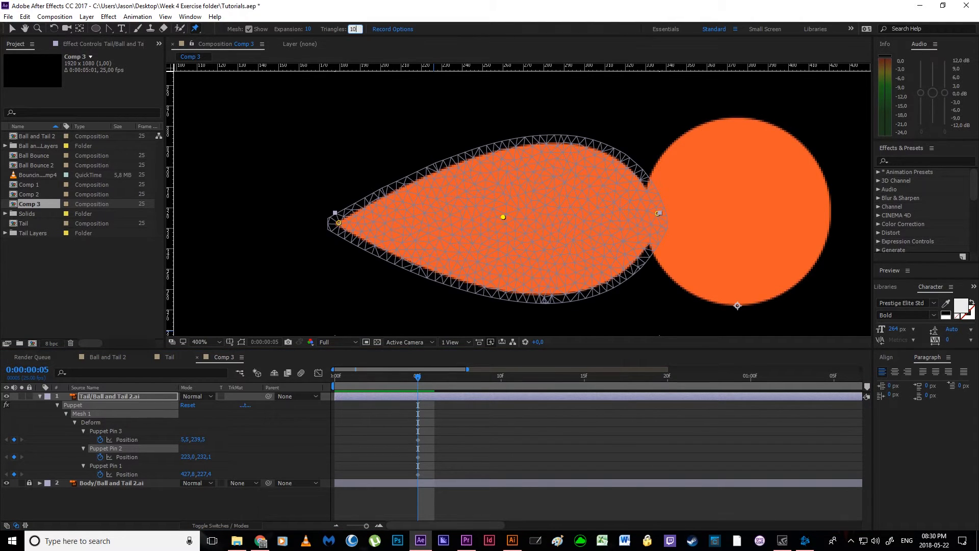
{"action": "key", "text": "Return"}
{"action": "left_click_drag", "start_coordinate": [502, 218], "coordinate": [488, 96]}
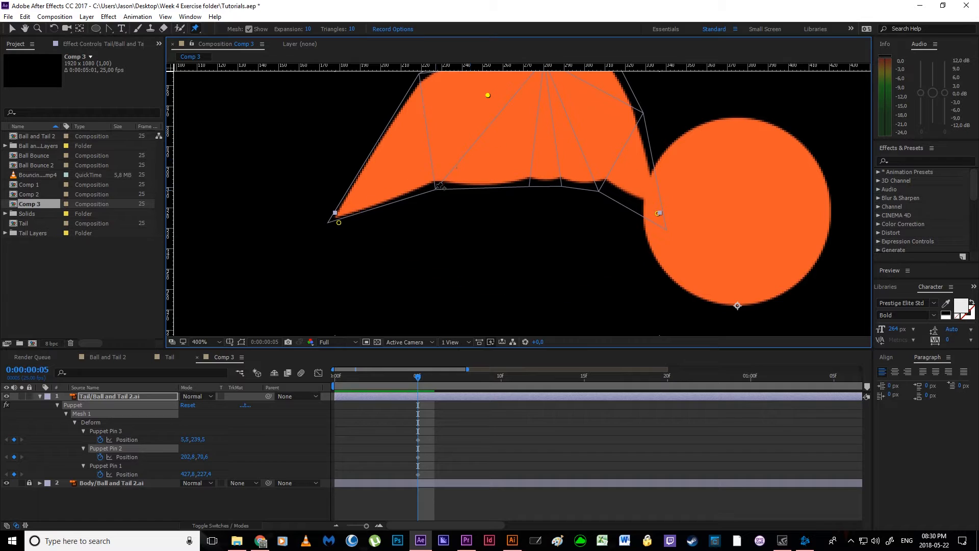
Try 500 triangles on the bent tail with the mesh overlay hidden and shown, and undo the triangle change.
{"action": "left_click", "coordinate": [249, 29]}
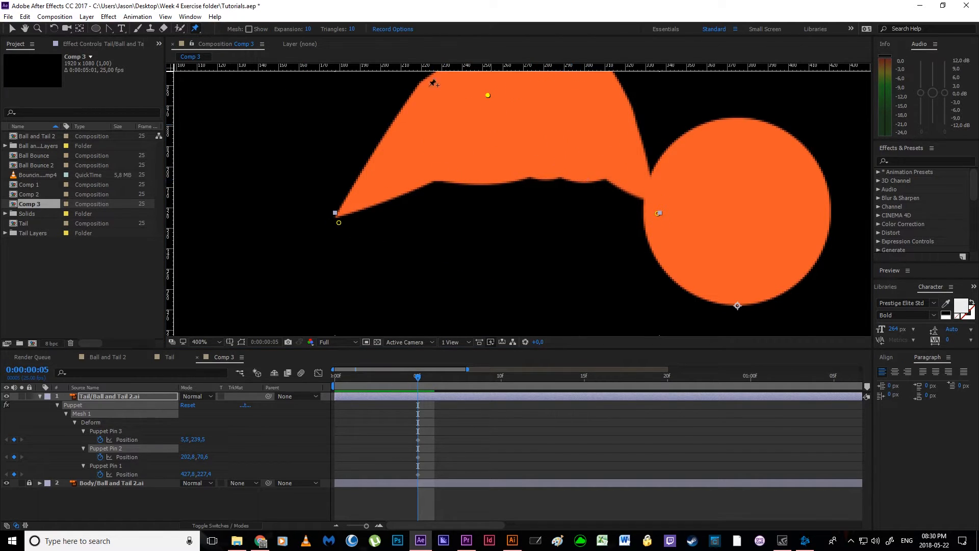
{"action": "left_click", "coordinate": [352, 29]}
{"action": "type", "text": "500"}
{"action": "key", "text": "Return"}
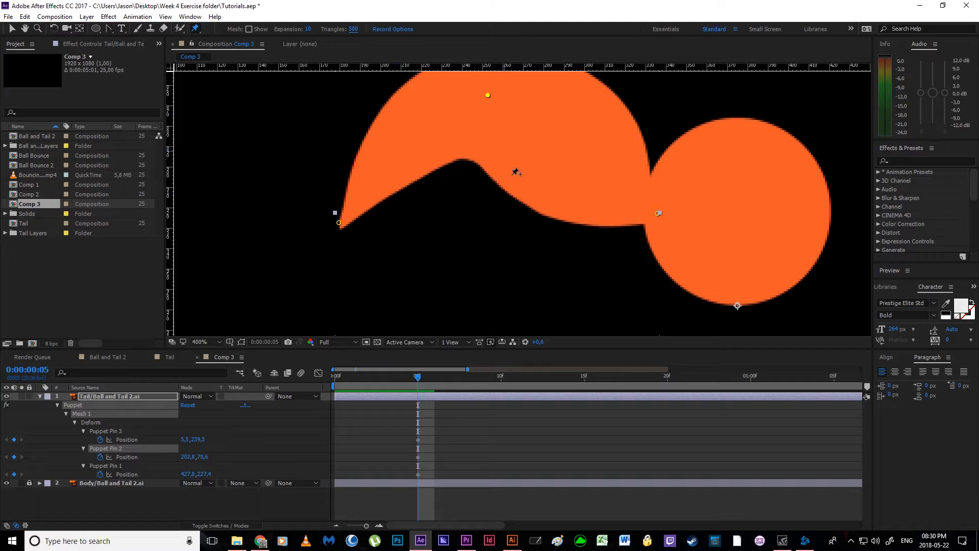
{"action": "left_click", "coordinate": [249, 29]}
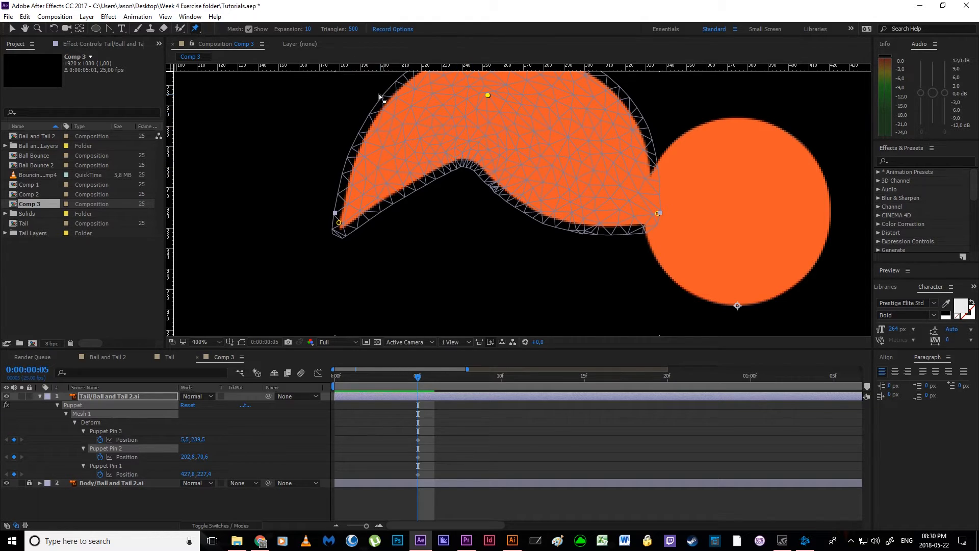
{"action": "key", "text": "ctrl+z"}
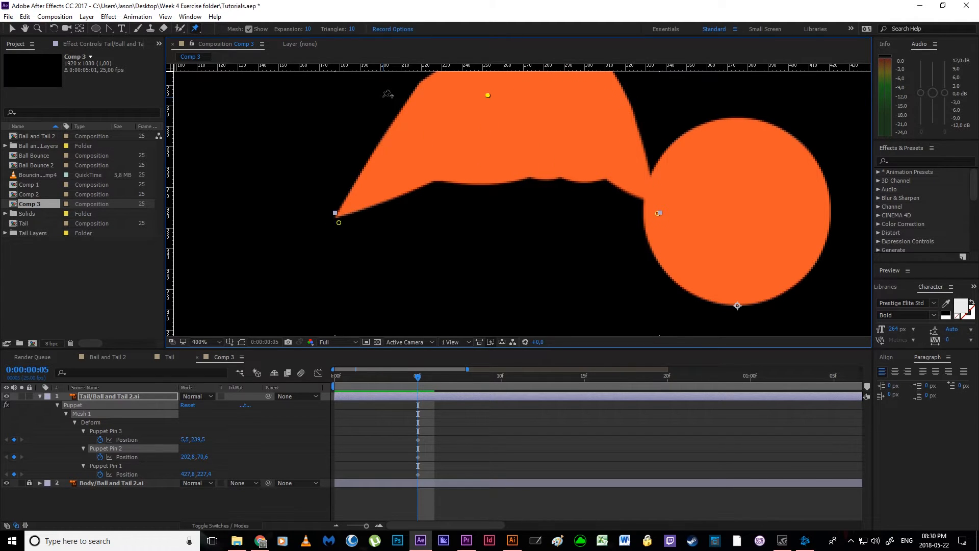
Straighten the tail by moving its middle pin to about (203, 229), and set the puppet mesh to 500 triangles.
{"action": "left_click_drag", "start_coordinate": [487, 96], "coordinate": [482, 132]}
{"action": "left_click_drag", "start_coordinate": [479, 199], "coordinate": [488, 216]}
{"action": "left_click", "coordinate": [352, 29]}
{"action": "key", "text": "Return"}
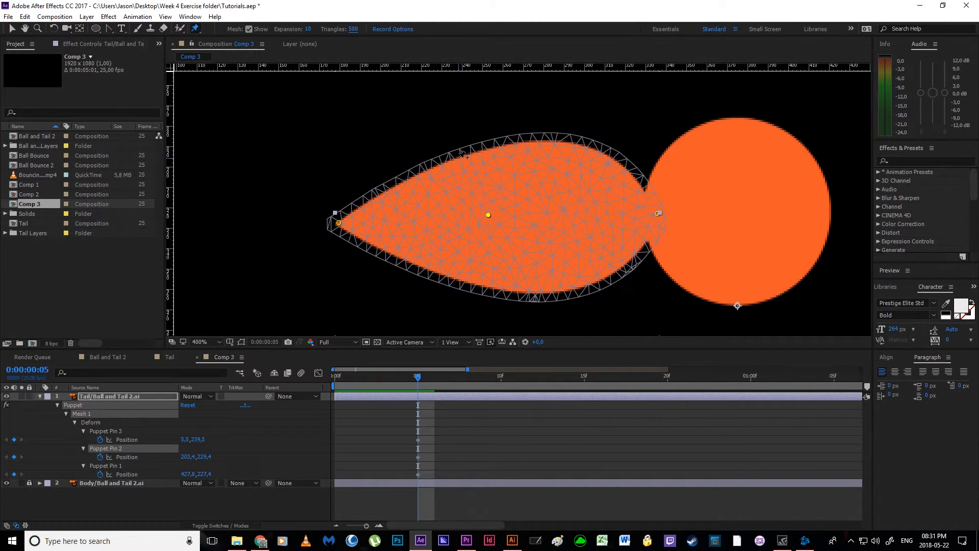
Unlock the body layer, reveal its keyframed properties below the tail's pins, and lock the layer again.
{"action": "key", "text": "comma"}
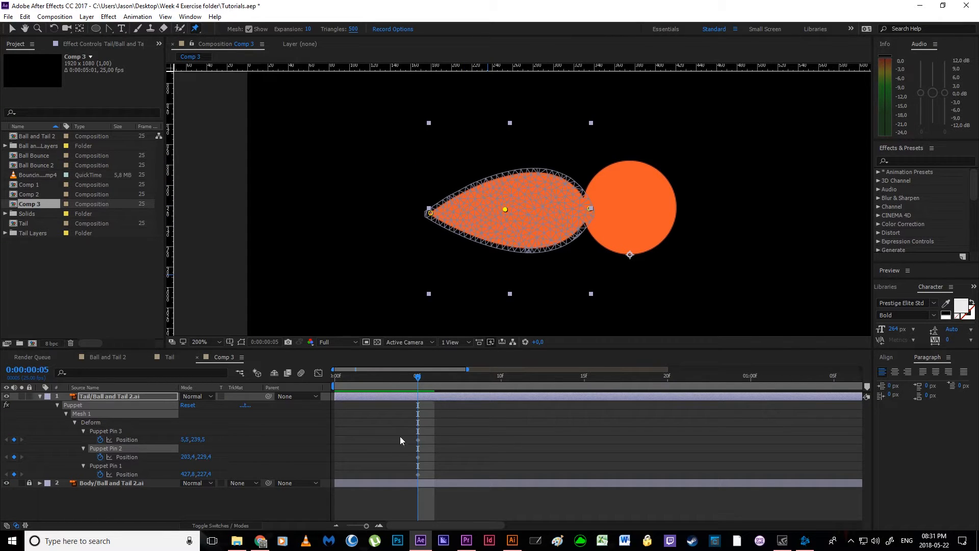
{"action": "left_click_drag", "start_coordinate": [408, 430], "coordinate": [446, 490]}
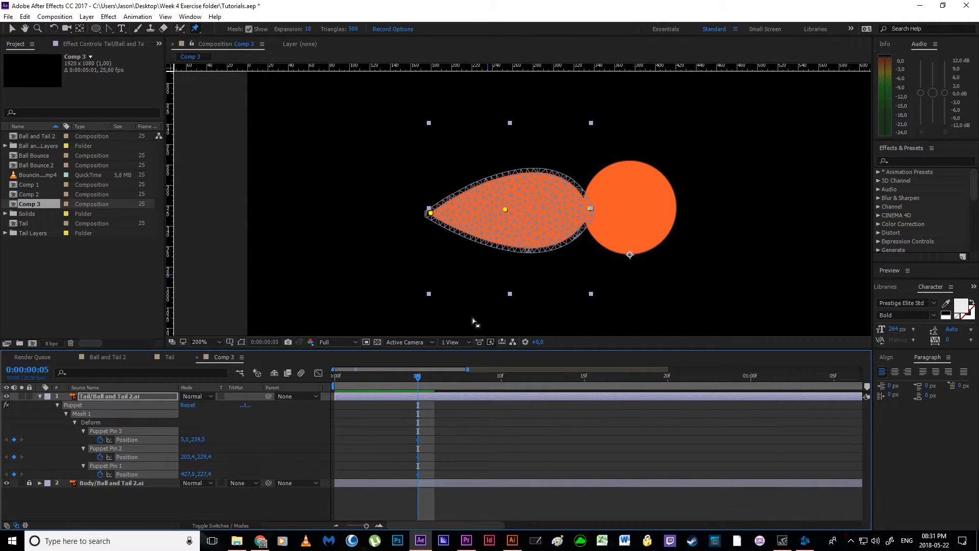
{"action": "key", "text": "comma"}
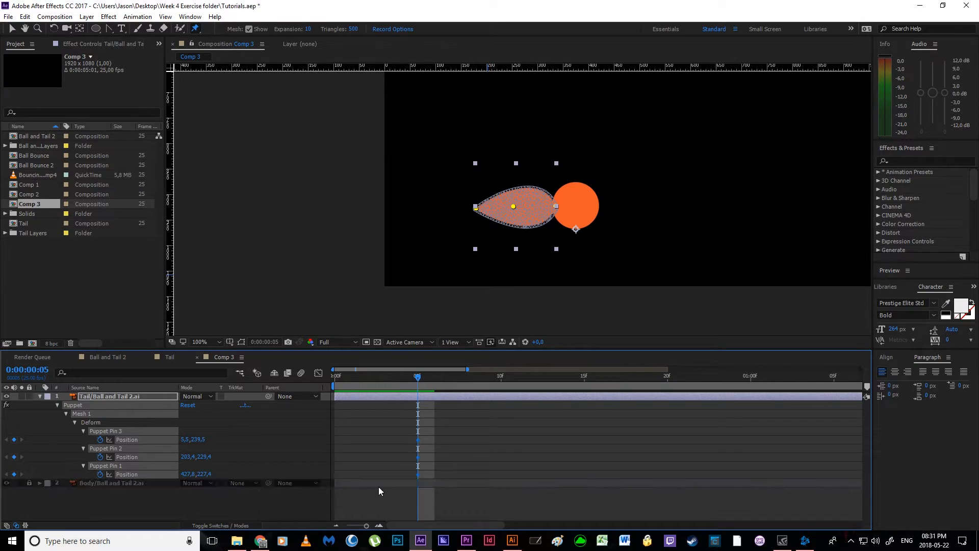
{"action": "left_click", "coordinate": [116, 483]}
{"action": "key", "text": "u"}
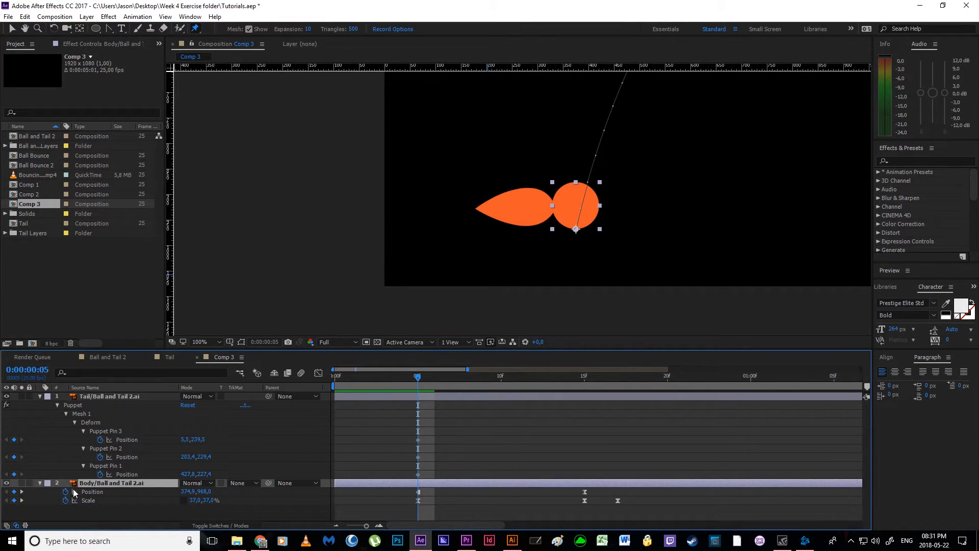
{"action": "left_click", "coordinate": [31, 482]}
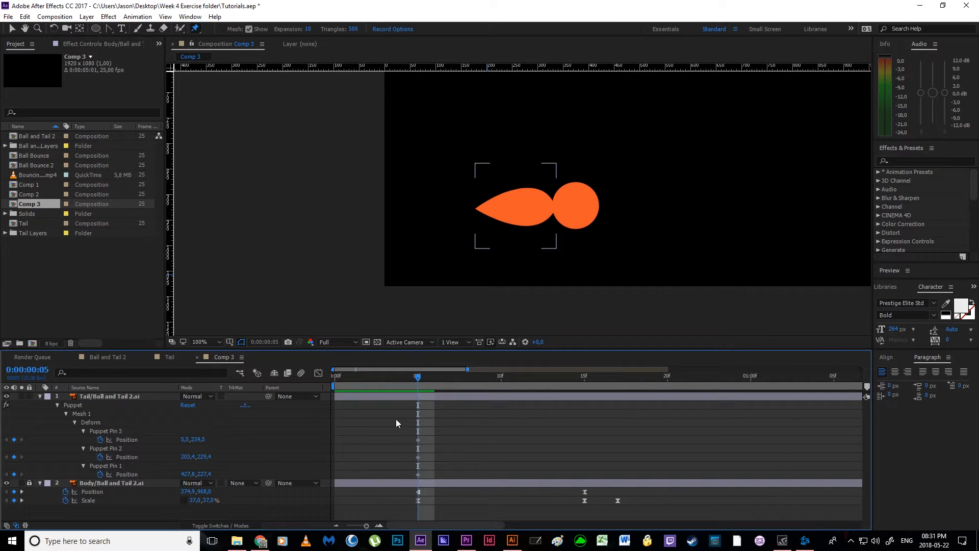
At 0:00:00:15, arch the tail upward by moving Puppet Pin 1 to about (422, 249), Pin 2 to (256, 71) and Pin 3 to (50, 191).
{"action": "left_click_drag", "start_coordinate": [417, 378], "coordinate": [421, 493]}
{"action": "left_click_drag", "start_coordinate": [408, 427], "coordinate": [427, 475]}
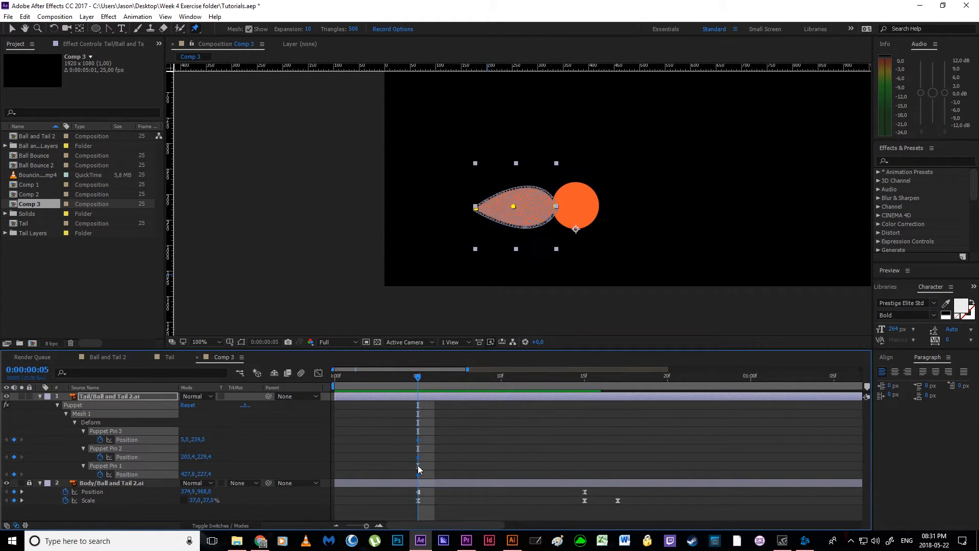
{"action": "left_click", "coordinate": [421, 458]}
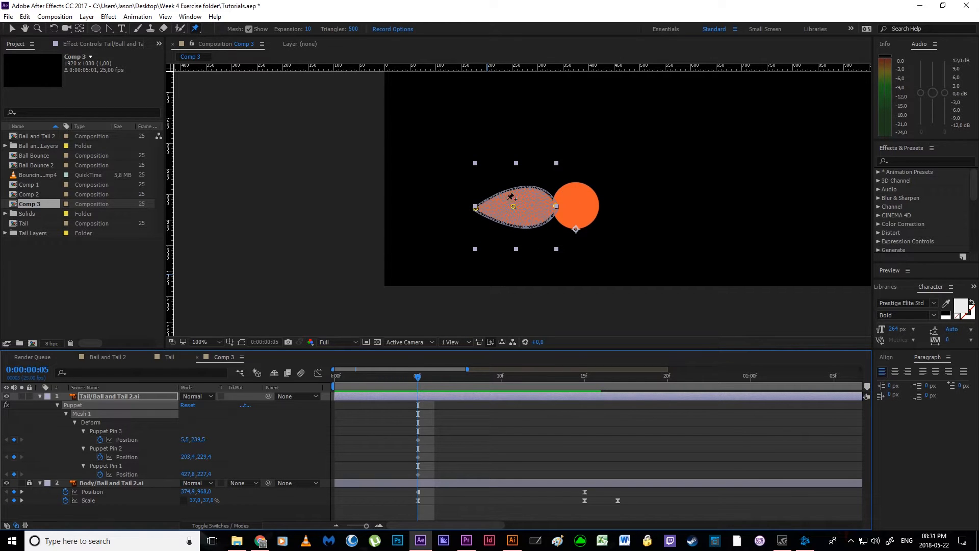
{"action": "key", "text": "v"}
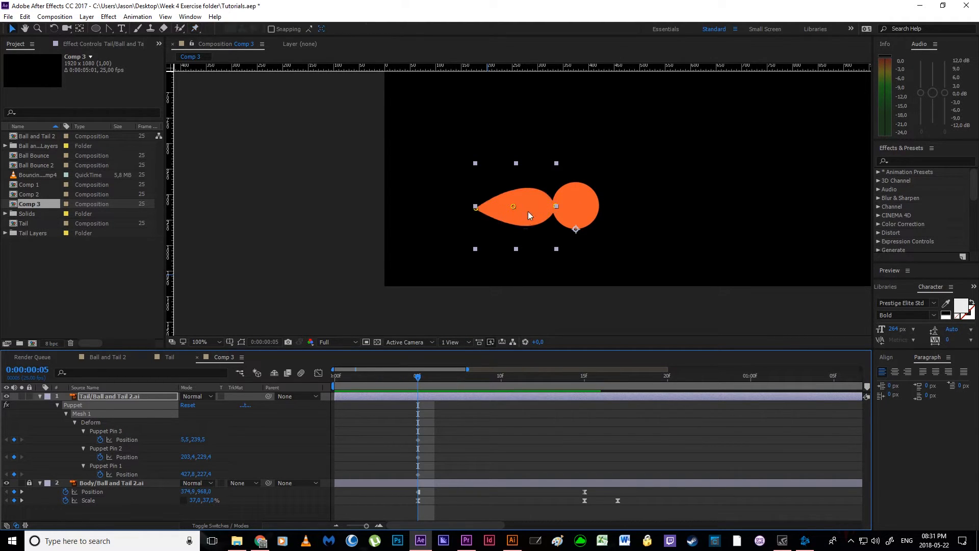
{"action": "left_click_drag", "start_coordinate": [419, 379], "coordinate": [584, 435]}
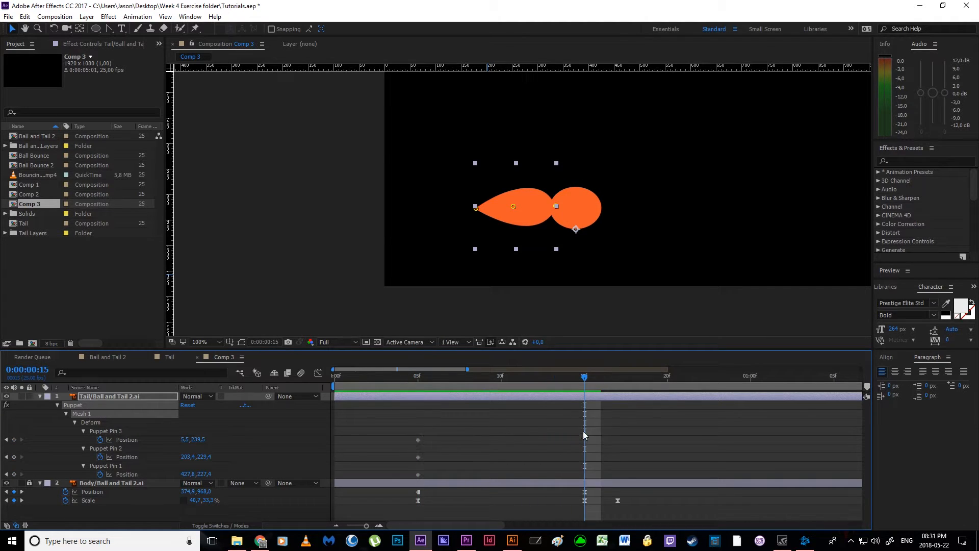
{"action": "left_click_drag", "start_coordinate": [468, 243], "coordinate": [446, 255]}
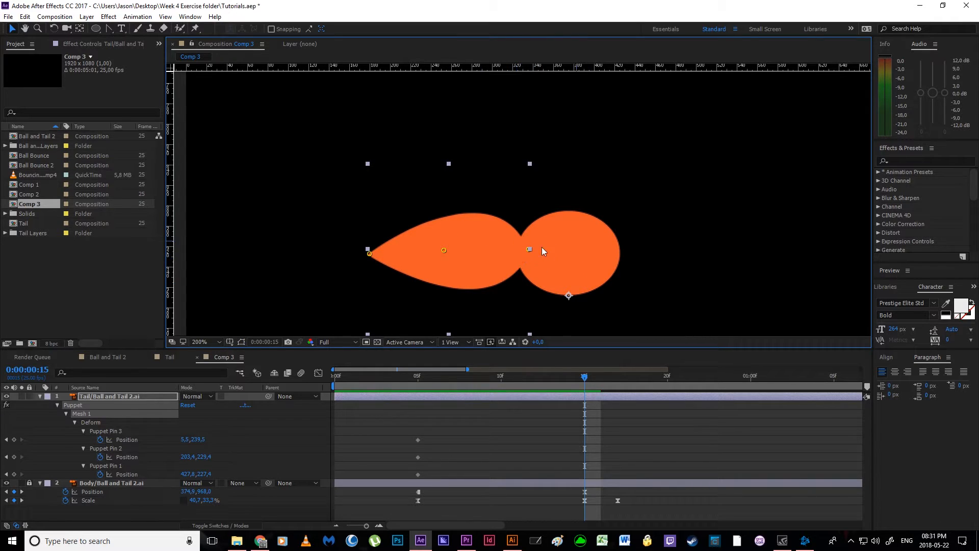
{"action": "left_click_drag", "start_coordinate": [535, 256], "coordinate": [533, 263]}
{"action": "left_click_drag", "start_coordinate": [443, 250], "coordinate": [452, 196]}
{"action": "left_click_drag", "start_coordinate": [370, 253], "coordinate": [372, 231]}
{"action": "left_click_drag", "start_coordinate": [453, 196], "coordinate": [463, 192]}
{"action": "left_click_drag", "start_coordinate": [374, 234], "coordinate": [389, 240]}
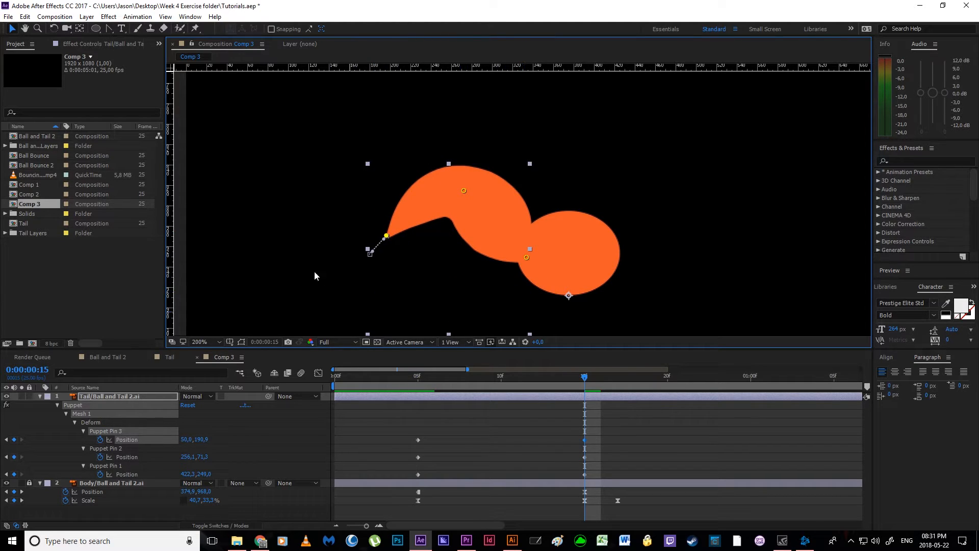
Preview the ball and tail animation with the upward arch.
{"action": "key", "text": "comma"}
{"action": "key", "text": "comma"}
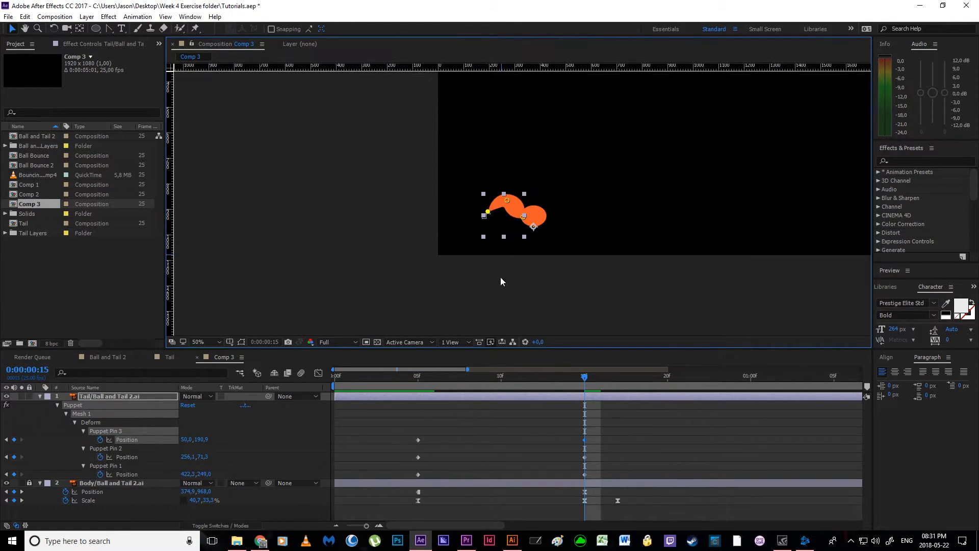
{"action": "left_click", "coordinate": [547, 424]}
{"action": "key", "text": "space"}
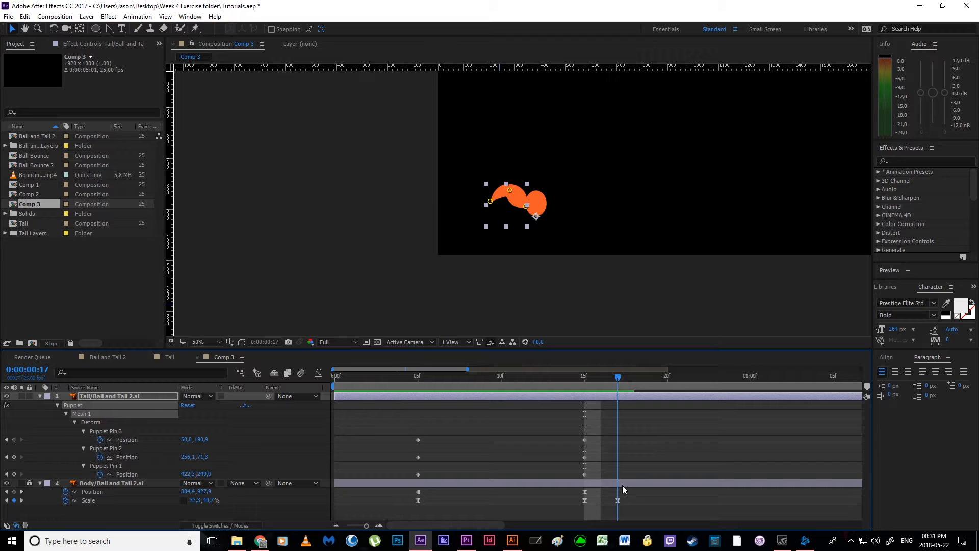
At 0:00:00:17, bend the tail downward by moving Puppet Pin 2 to about (278, 414) and Pin 3 to about (46, 360).
{"action": "key", "text": "period"}
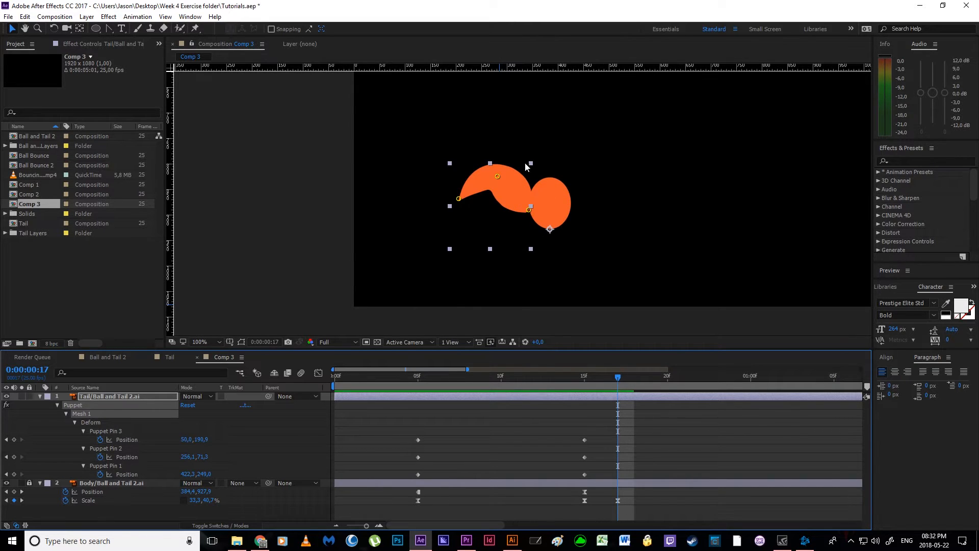
{"action": "key", "text": "period"}
{"action": "left_click_drag", "start_coordinate": [497, 176], "coordinate": [497, 231]}
{"action": "left_click_drag", "start_coordinate": [477, 265], "coordinate": [472, 262]}
{"action": "left_click_drag", "start_coordinate": [398, 202], "coordinate": [397, 264]}
{"action": "left_click_drag", "start_coordinate": [474, 264], "coordinate": [484, 285]}
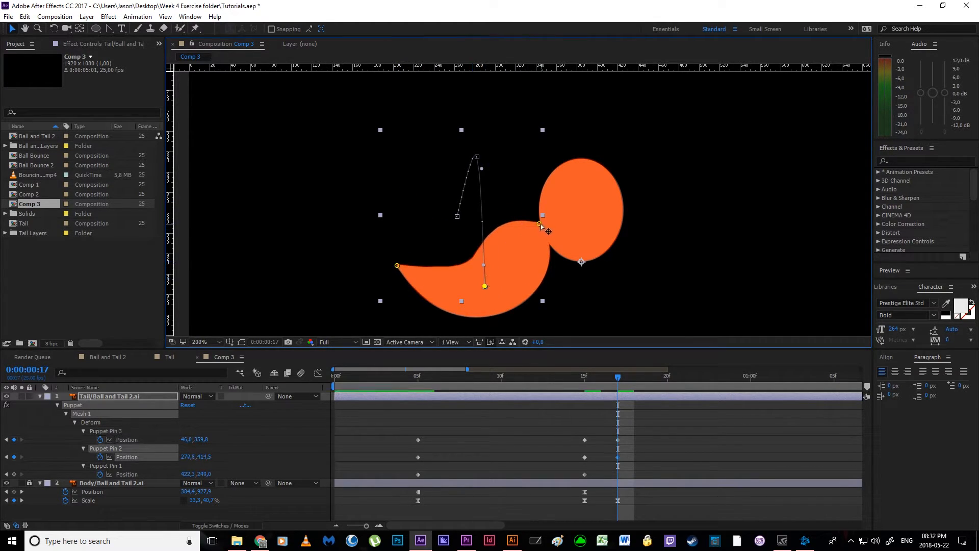
Move the keyframes of Puppet Pins 2 and 3 from 0:00:00:17 to 0:00:00:20.
{"action": "mouse_move", "coordinate": [615, 376]}
{"action": "left_mouse_down"}
{"action": "mouse_move", "coordinate": [578, 386]}
{"action": "mouse_move", "coordinate": [685, 378]}
{"action": "mouse_move", "coordinate": [618, 377]}
{"action": "left_mouse_up"}
{"action": "scroll", "coordinate": [586, 258], "scroll_direction": "down", "scroll_amount": 4}
{"action": "key", "text": "h"}
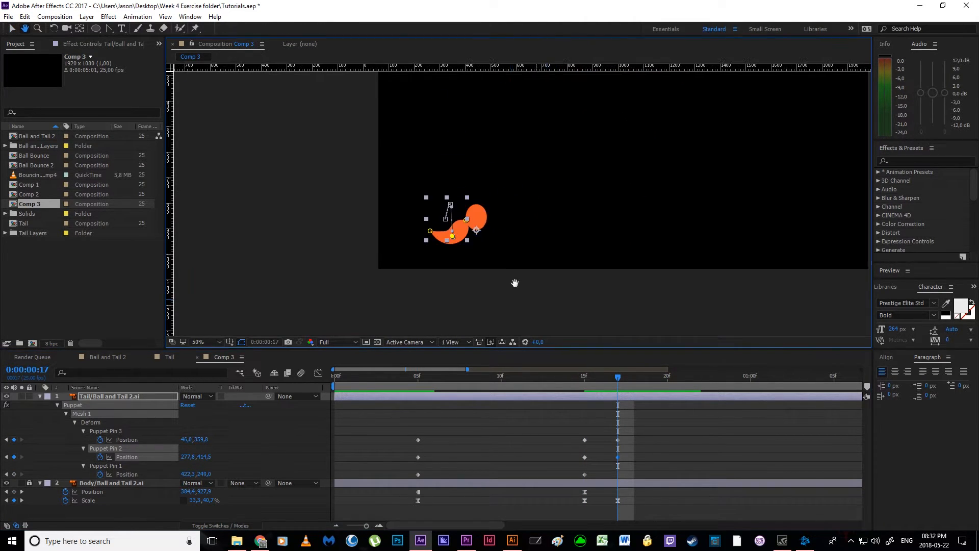
{"action": "left_click_drag", "start_coordinate": [502, 265], "coordinate": [488, 271]}
{"action": "left_click_drag", "start_coordinate": [617, 378], "coordinate": [669, 390]}
{"action": "left_click_drag", "start_coordinate": [607, 424], "coordinate": [628, 473]}
{"action": "left_click", "coordinate": [633, 405]}
{"action": "left_click_drag", "start_coordinate": [668, 378], "coordinate": [667, 407]}
At 0:00:00:20, hang the tail below the ball by moving Puppet Pin 2 to about (253, 312) and lowering the tip pin.
{"action": "scroll", "coordinate": [448, 220], "scroll_direction": "up", "scroll_amount": 2}
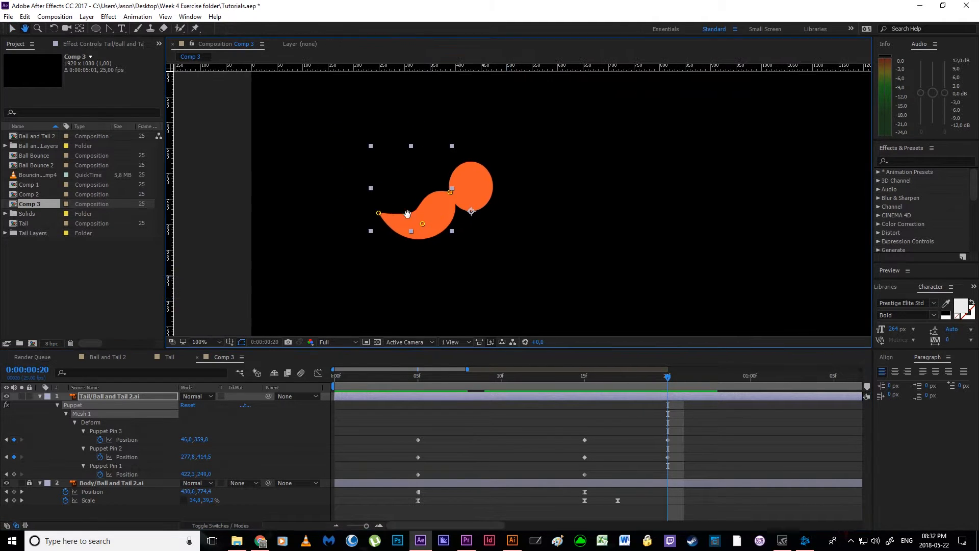
{"action": "left_click_drag", "start_coordinate": [379, 213], "coordinate": [390, 258]}
{"action": "left_click_drag", "start_coordinate": [422, 224], "coordinate": [418, 205]}
{"action": "mouse_move", "coordinate": [391, 259]}
{"action": "left_mouse_down"}
{"action": "mouse_move", "coordinate": [402, 246]}
{"action": "mouse_move", "coordinate": [399, 254]}
{"action": "left_mouse_up"}
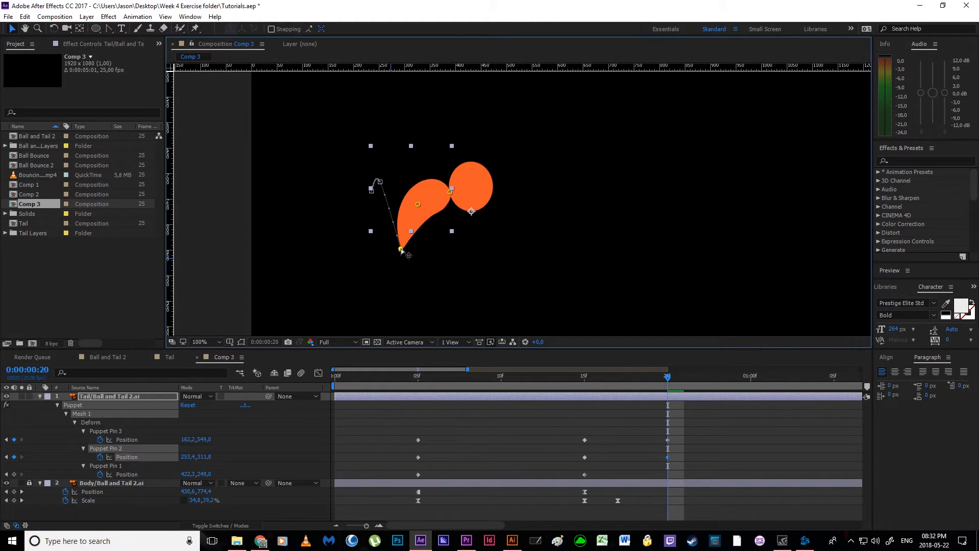
At 0:00:00:20, adjust the hanging tail by moving Puppet Pin 1 to about (436, 254) and Pin 3 to about (184, 554).
{"action": "left_click_drag", "start_coordinate": [403, 253], "coordinate": [404, 254]}
{"action": "left_click_drag", "start_coordinate": [418, 207], "coordinate": [458, 196]}
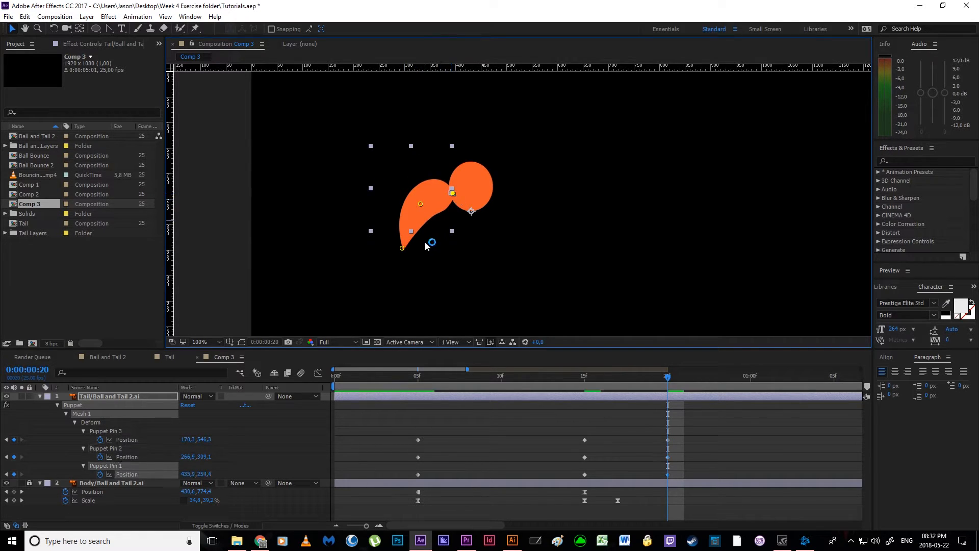
{"action": "left_click_drag", "start_coordinate": [400, 251], "coordinate": [402, 250]}
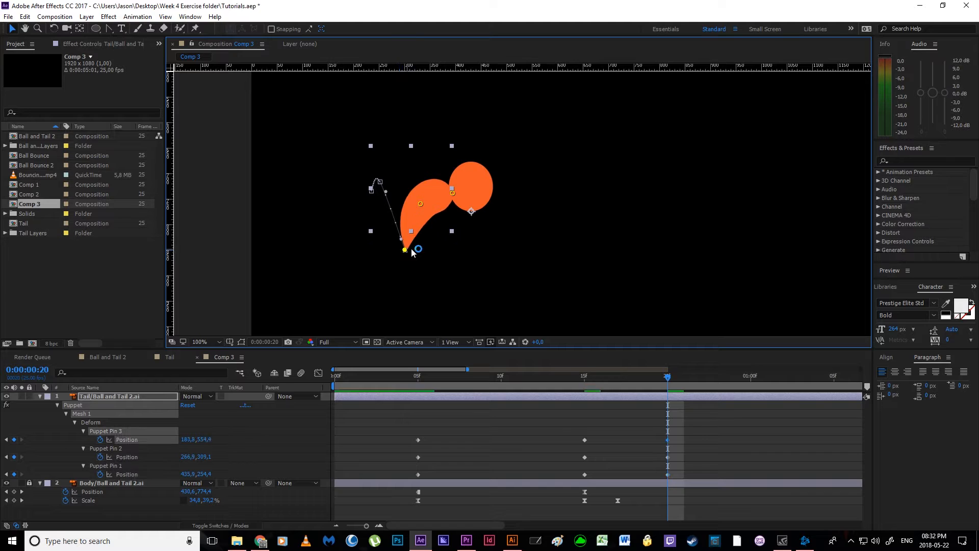
{"action": "scroll", "coordinate": [414, 249], "scroll_direction": "down", "scroll_amount": 1}
{"action": "left_click_drag", "start_coordinate": [454, 233], "coordinate": [432, 322]}
{"action": "key", "text": "ctrl+z"}
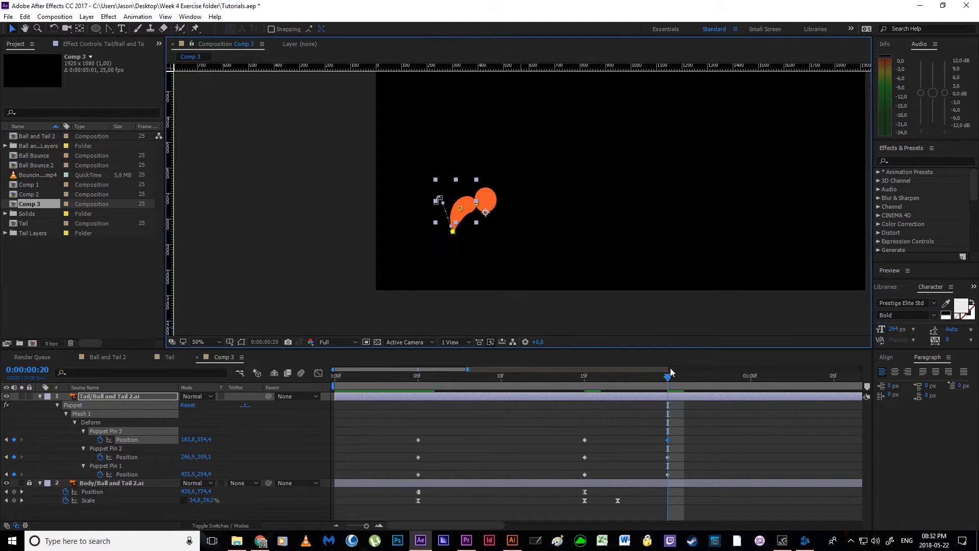
{"action": "left_click_drag", "start_coordinate": [671, 374], "coordinate": [665, 451]}
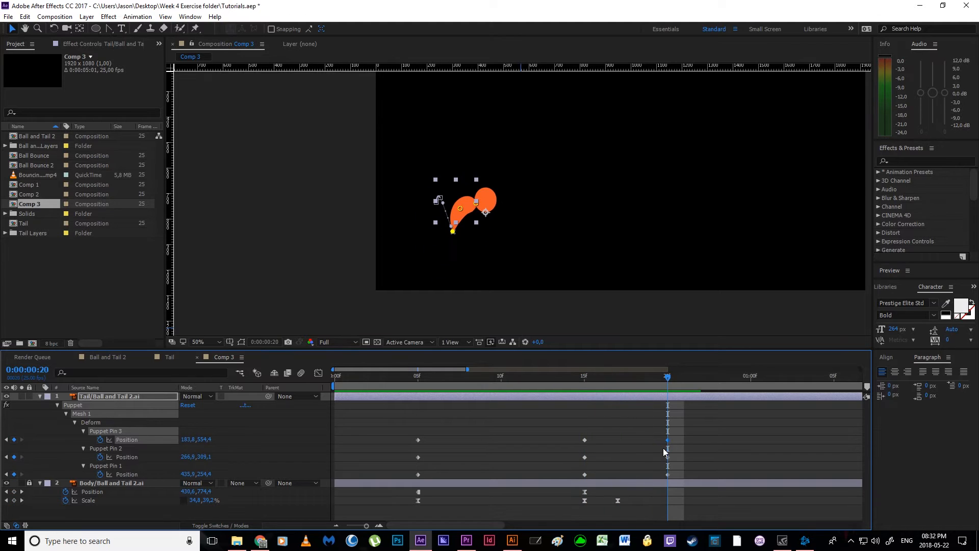
Round out the tail's lower curve at 0:00:00:20 by moving Puppet Pin 2 to about (359, 466), and check the motion.
{"action": "scroll", "coordinate": [510, 260], "scroll_direction": "up", "scroll_amount": 1}
{"action": "left_click_drag", "start_coordinate": [416, 230], "coordinate": [434, 267]}
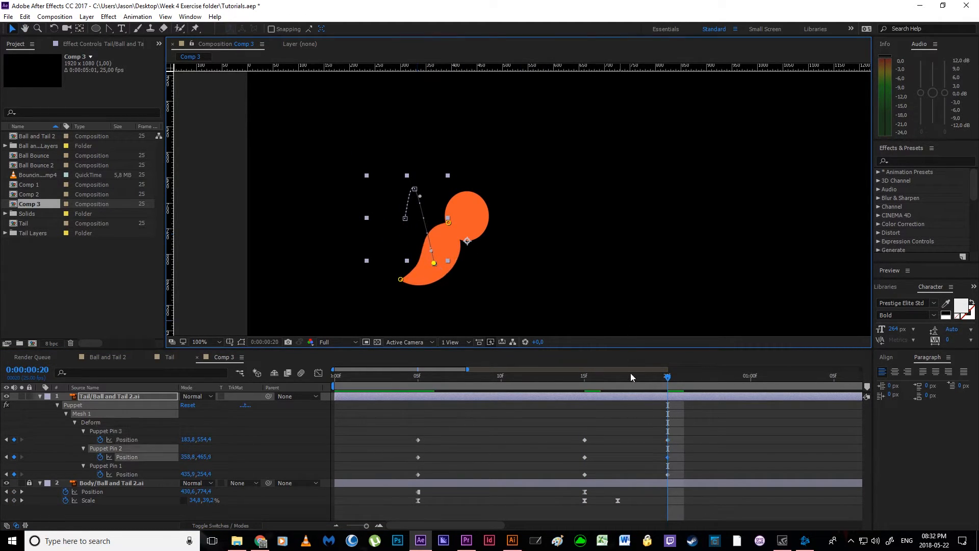
{"action": "left_click_drag", "start_coordinate": [665, 382], "coordinate": [407, 394]}
{"action": "key", "text": "space"}
Try to lengthen a direction handle on Puppet Pin 2's motion path while at 0:00:00:05, and undo it.
{"action": "left_click_drag", "start_coordinate": [381, 309], "coordinate": [432, 194]}
{"action": "scroll", "coordinate": [392, 214], "scroll_direction": "up", "scroll_amount": 2}
{"action": "left_click_drag", "start_coordinate": [385, 219], "coordinate": [689, 236]}
{"action": "left_click_drag", "start_coordinate": [476, 231], "coordinate": [442, 247]}
{"action": "key", "text": "v"}
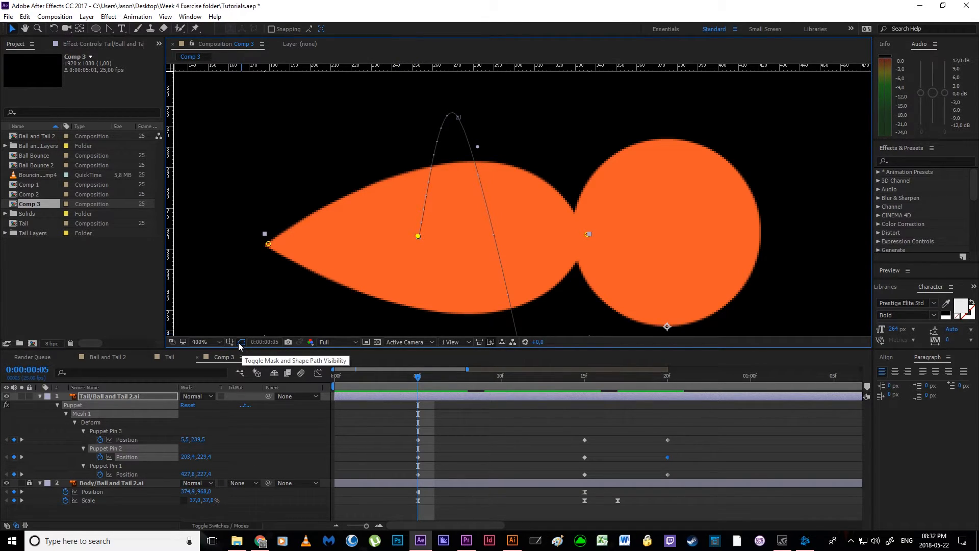
{"action": "left_click_drag", "start_coordinate": [477, 147], "coordinate": [486, 173]}
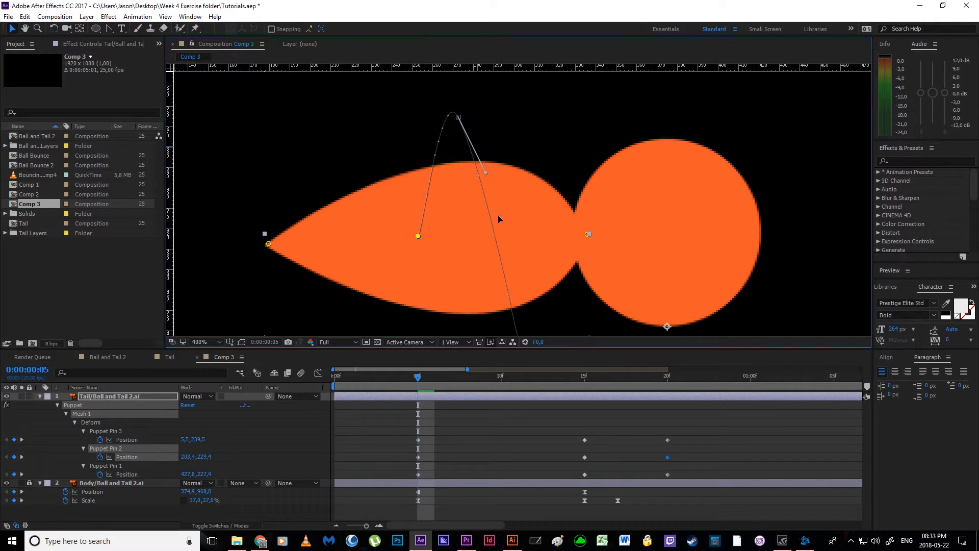
{"action": "key", "text": "ctrl+z"}
Bend Puppet Pin 3's motion path outward between 0:00:00:15 and 0:00:00:20 with the Convert Vertex tool.
{"action": "key", "text": "comma"}
{"action": "left_click", "coordinate": [395, 223]}
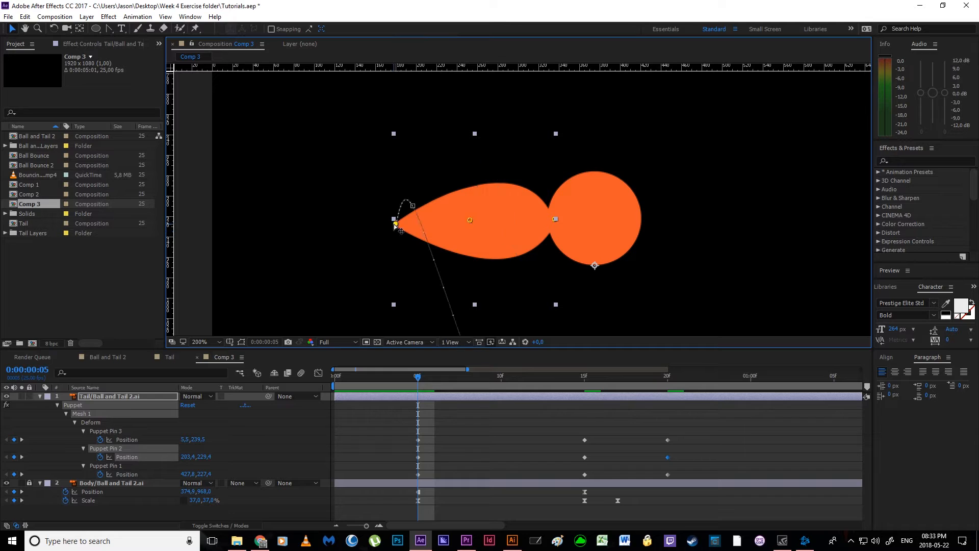
{"action": "left_click_drag", "start_coordinate": [487, 247], "coordinate": [427, 220]}
{"action": "scroll", "coordinate": [474, 214], "scroll_direction": "down", "scroll_amount": 1}
{"action": "left_click_drag", "start_coordinate": [424, 377], "coordinate": [582, 424]}
{"action": "scroll", "coordinate": [442, 242], "scroll_direction": "up", "scroll_amount": 2}
{"action": "left_click", "coordinate": [110, 29]}
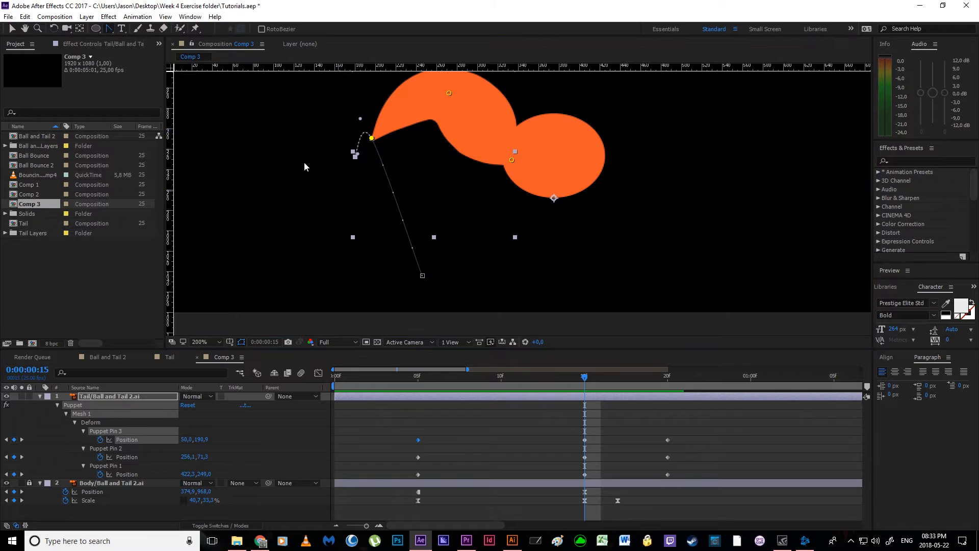
{"action": "left_click_drag", "start_coordinate": [422, 275], "coordinate": [275, 188]}
{"action": "left_click_drag", "start_coordinate": [383, 159], "coordinate": [310, 248]}
{"action": "key", "text": "space"}
{"action": "key", "text": "space"}
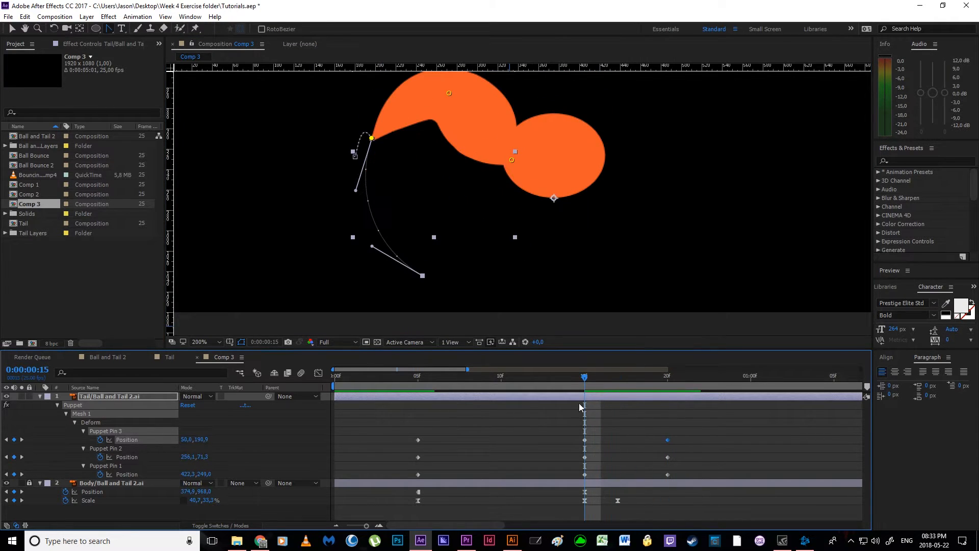
Preview the ball and tail motion up to 0:00:00:20 with the curved tip path.
{"action": "scroll", "coordinate": [521, 235], "scroll_direction": "down", "scroll_amount": 1}
{"action": "key", "text": "h"}
{"action": "left_click_drag", "start_coordinate": [508, 216], "coordinate": [428, 288]}
{"action": "key", "text": "g"}
{"action": "left_click_drag", "start_coordinate": [585, 378], "coordinate": [669, 413]}
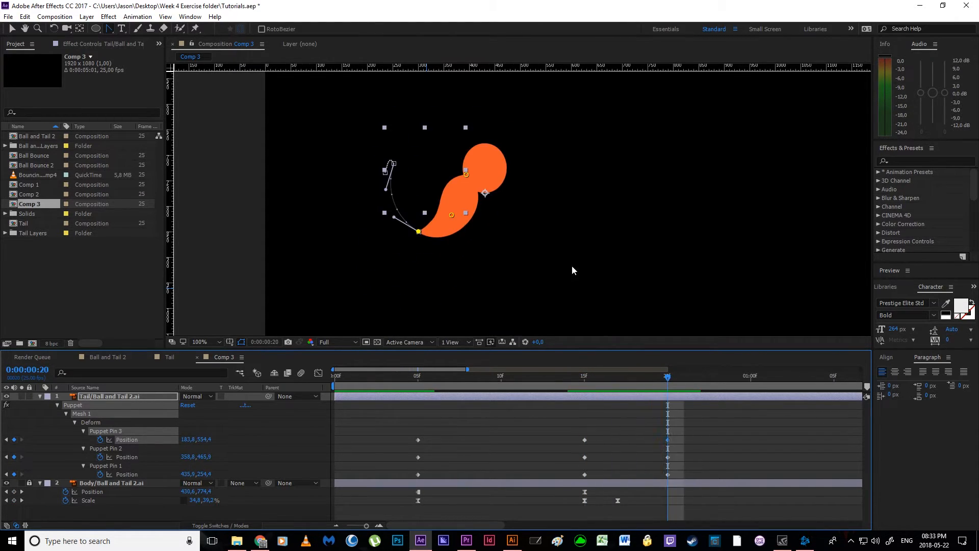
{"action": "scroll", "coordinate": [577, 278], "scroll_direction": "down", "scroll_amount": 2}
{"action": "left_click_drag", "start_coordinate": [590, 277], "coordinate": [567, 296]}
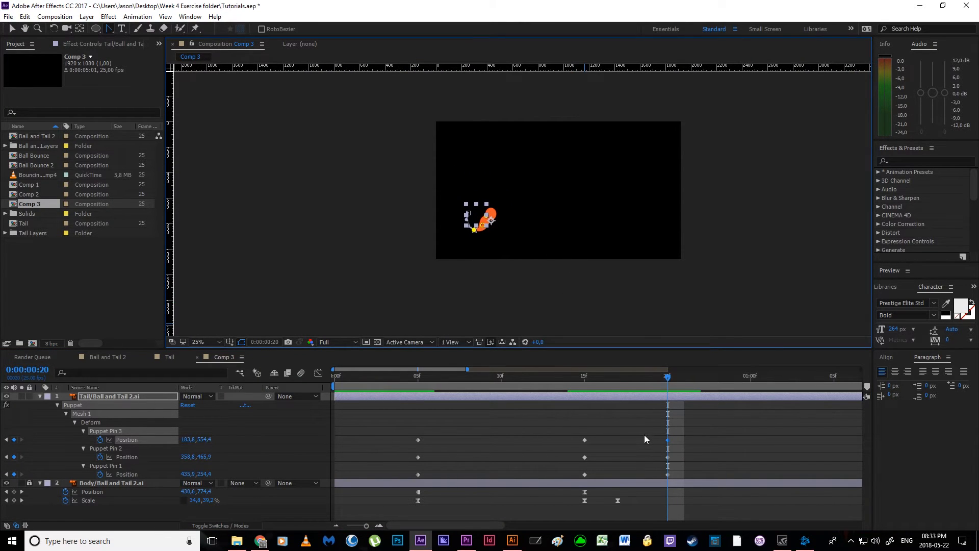
{"action": "key", "text": "space"}
{"action": "left_click_drag", "start_coordinate": [664, 454], "coordinate": [642, 432]}
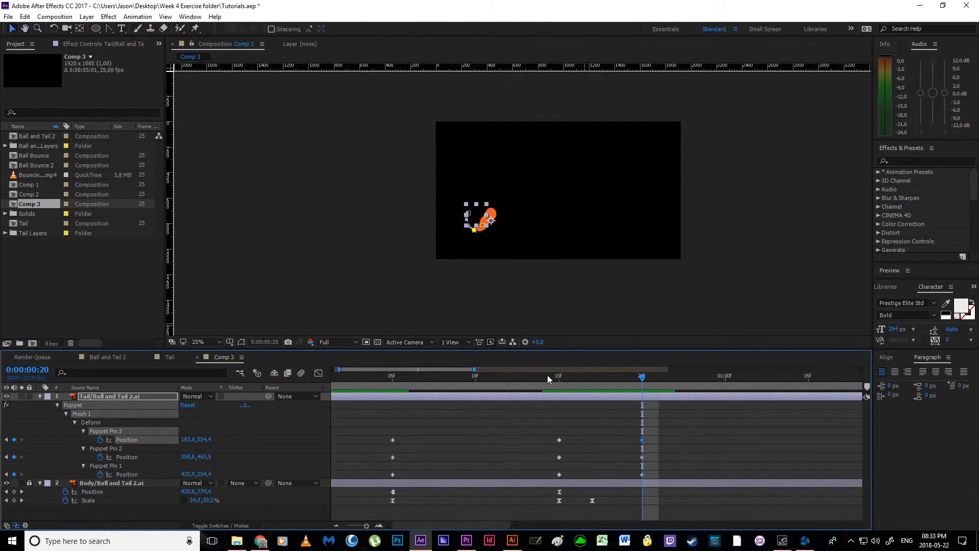
{"action": "left_click_drag", "start_coordinate": [413, 382], "coordinate": [459, 382]}
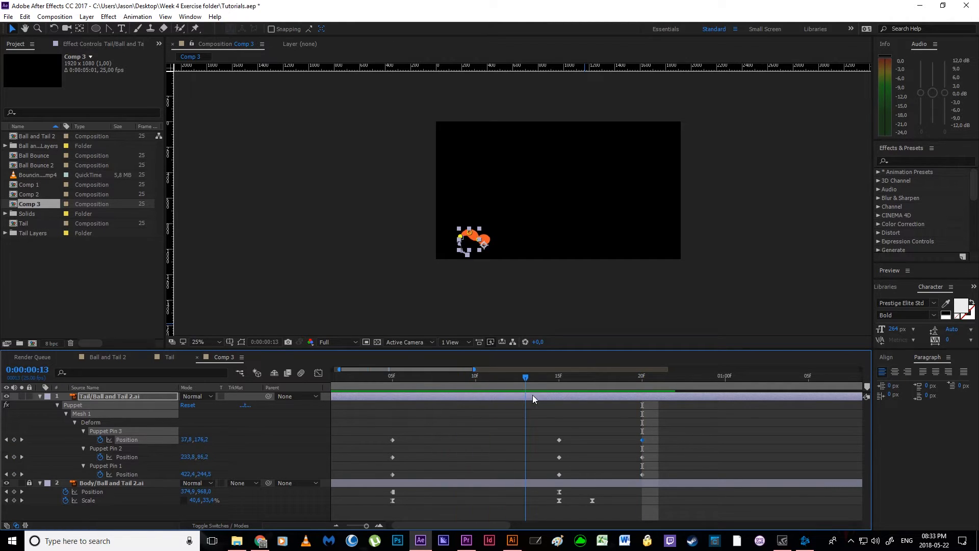
{"action": "left_click", "coordinate": [498, 280]}
{"action": "left_click_drag", "start_coordinate": [533, 379], "coordinate": [523, 413]}
Copy the position keyframes of all three puppet pins from 0:00:00:20 and paste them at 0:00:01:10.
{"action": "key", "text": "space"}
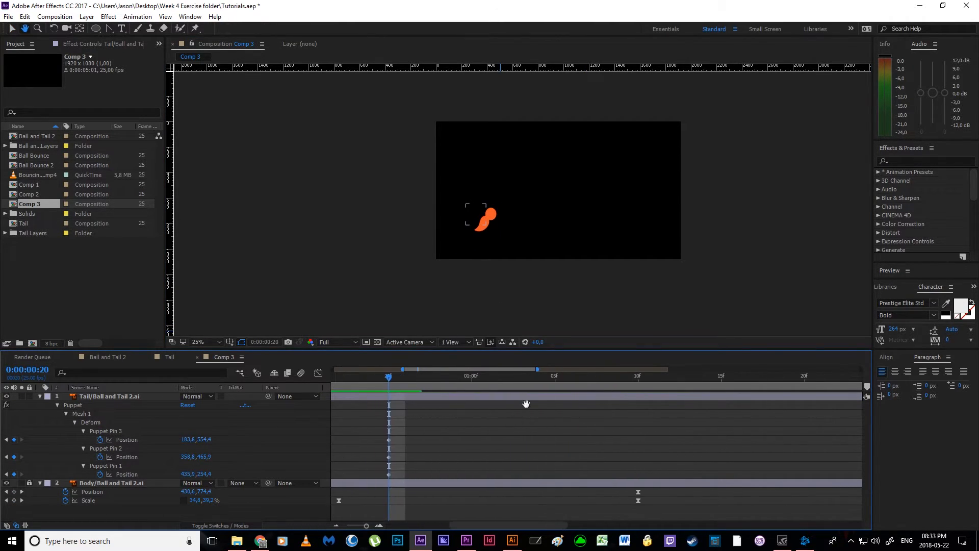
{"action": "left_click_drag", "start_coordinate": [389, 376], "coordinate": [634, 416]}
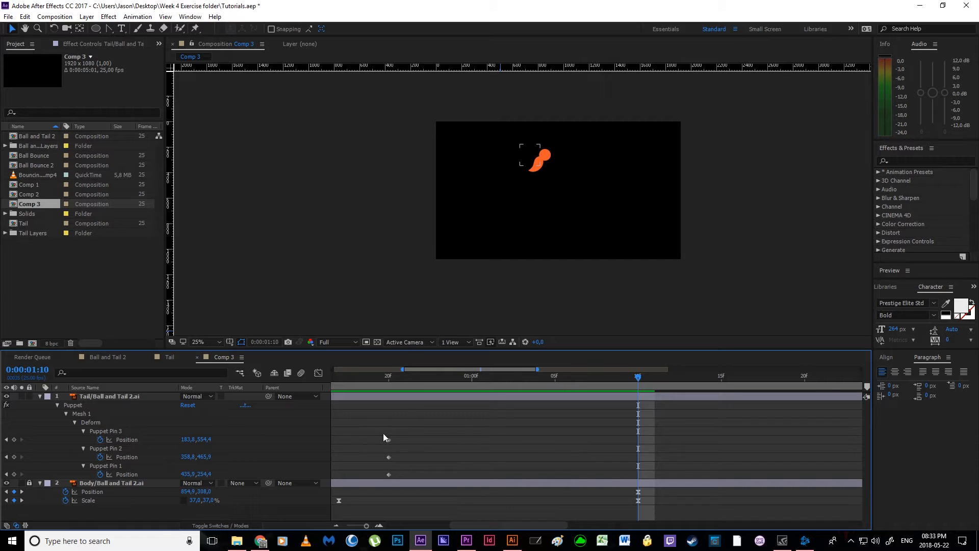
{"action": "left_click", "coordinate": [422, 488]}
{"action": "left_click_drag", "start_coordinate": [376, 430], "coordinate": [399, 478]}
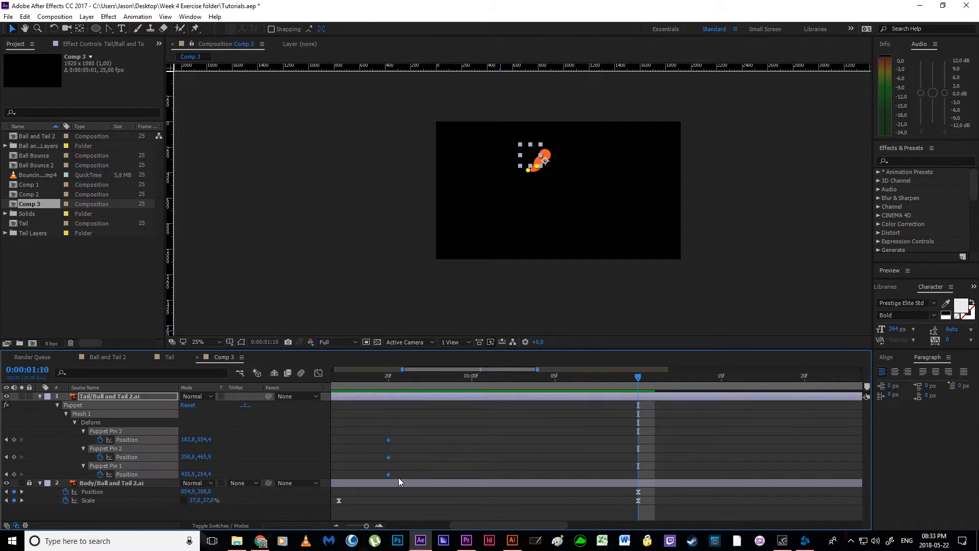
{"action": "key", "text": "ctrl+c"}
{"action": "key", "text": "ctrl+v"}
At 0:00:01:10, swing the tail tip upward by moving Puppet Pin 3 to about (49, 73).
{"action": "scroll", "coordinate": [526, 194], "scroll_direction": "up", "scroll_amount": 4}
{"action": "left_click_drag", "start_coordinate": [529, 186], "coordinate": [459, 254]}
{"action": "left_click_drag", "start_coordinate": [493, 152], "coordinate": [421, 345]}
{"action": "left_click_drag", "start_coordinate": [477, 243], "coordinate": [502, 258]}
{"action": "left_click", "coordinate": [638, 434]}
{"action": "left_click", "coordinate": [638, 440]}
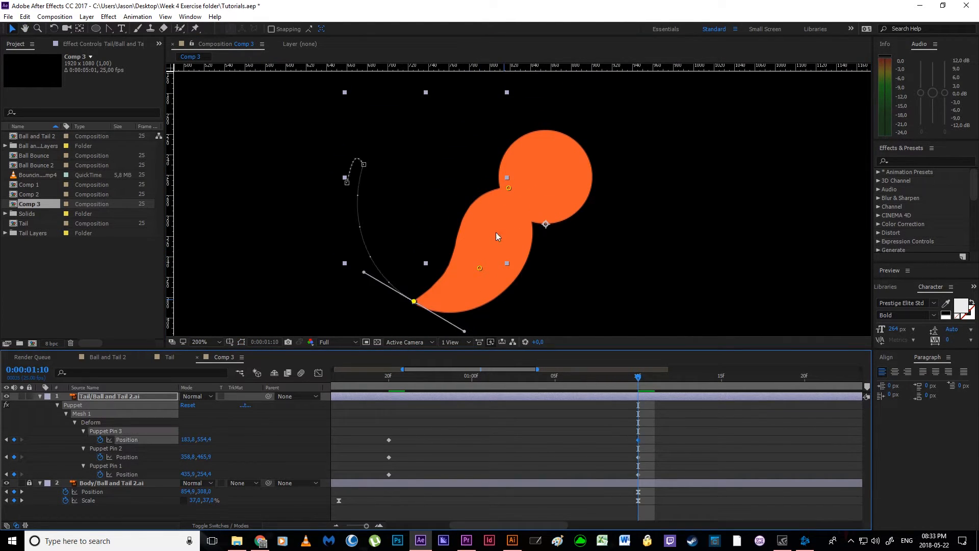
{"action": "left_click_drag", "start_coordinate": [415, 302], "coordinate": [360, 117]}
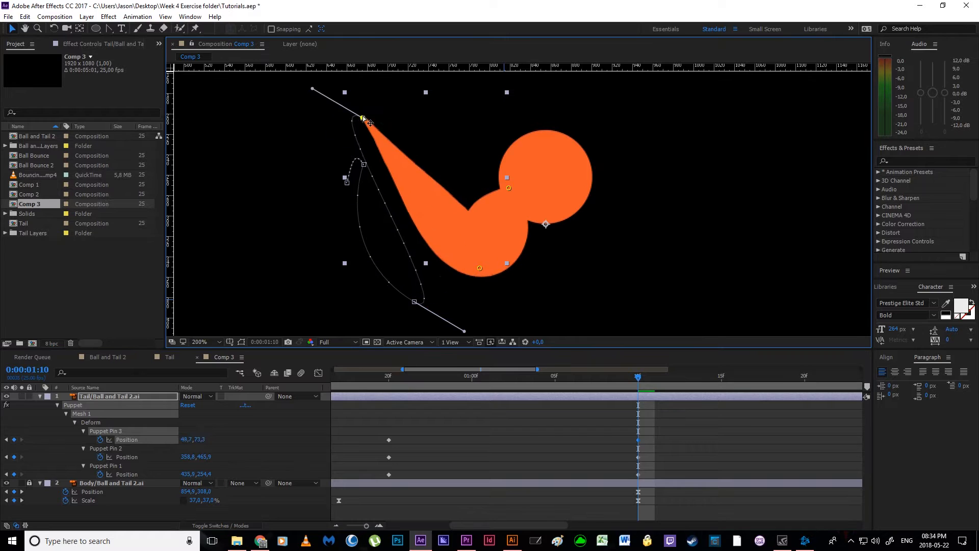
Arch the tail above the ball by moving Puppet Pin 2 to about (289, 62), Pin 1 to about (439, 276) and Pin 3 to about (49, 45).
{"action": "left_click_drag", "start_coordinate": [480, 270], "coordinate": [442, 120]}
{"action": "left_click_drag", "start_coordinate": [511, 195], "coordinate": [505, 267]}
{"action": "left_click_drag", "start_coordinate": [437, 190], "coordinate": [448, 185]}
{"action": "left_click_drag", "start_coordinate": [356, 187], "coordinate": [358, 179]}
{"action": "left_click_drag", "start_coordinate": [389, 218], "coordinate": [373, 131]}
{"action": "left_click_drag", "start_coordinate": [415, 255], "coordinate": [404, 298]}
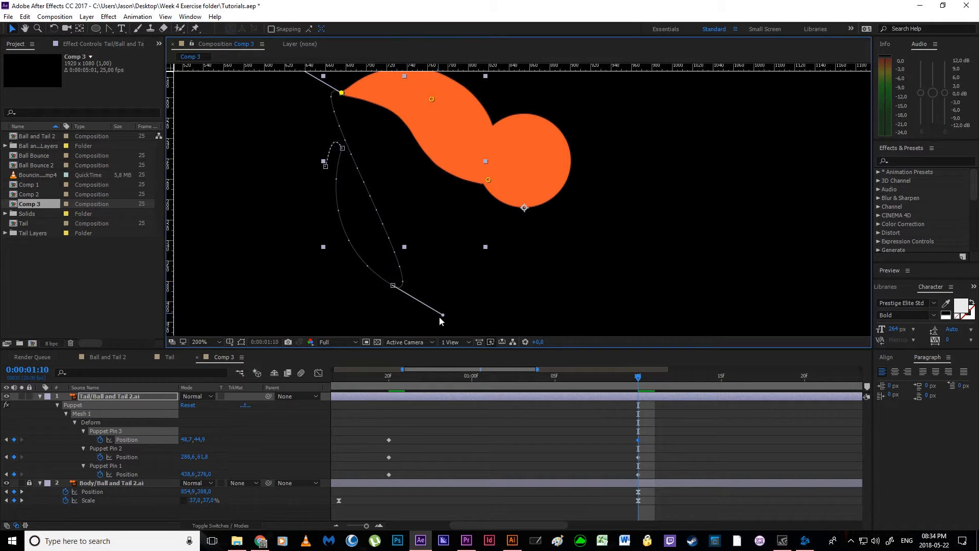
Reshape Puppet Pin 3's motion path between 0:00:00:20 and 0:00:01:10 into an outward arc with the Convert Vertex tool.
{"action": "mouse_move", "coordinate": [443, 316]}
{"action": "left_mouse_down"}
{"action": "mouse_move", "coordinate": [433, 295]}
{"action": "mouse_move", "coordinate": [435, 309]}
{"action": "left_mouse_up"}
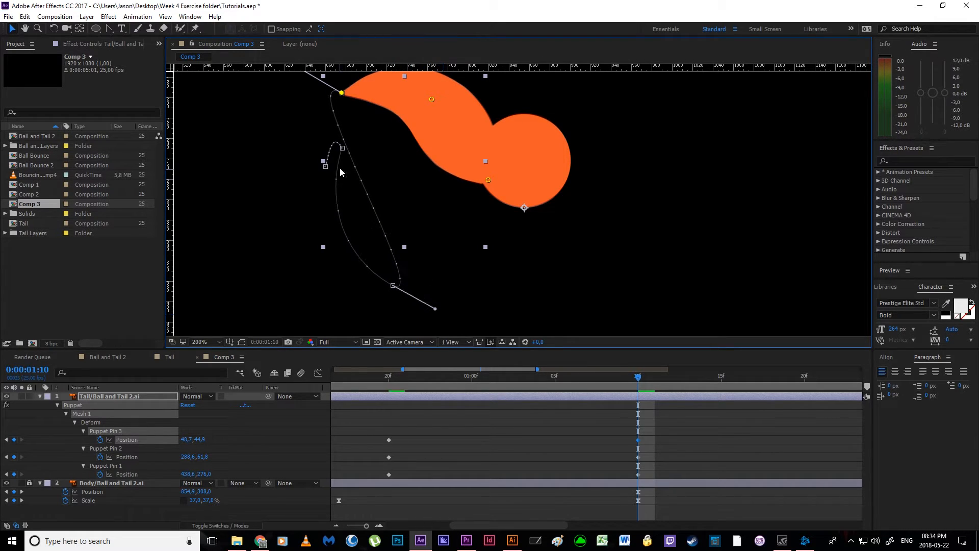
{"action": "key", "text": "ctrl+z"}
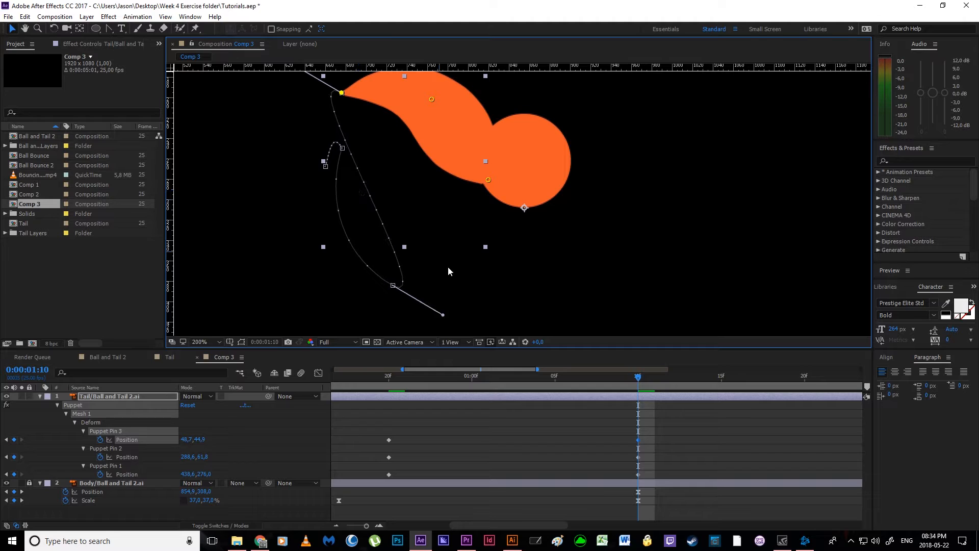
{"action": "left_click", "coordinate": [109, 28]}
{"action": "left_click_drag", "start_coordinate": [443, 316], "coordinate": [331, 275]}
{"action": "left_click_drag", "start_coordinate": [140, 207], "coordinate": [123, 158]}
{"action": "key", "text": "space"}
{"action": "left_click_drag", "start_coordinate": [343, 202], "coordinate": [344, 278]}
{"action": "left_click_drag", "start_coordinate": [292, 138], "coordinate": [309, 212]}
{"action": "key", "text": "space"}
{"action": "left_click_drag", "start_coordinate": [327, 276], "coordinate": [330, 199]}
{"action": "left_click_drag", "start_coordinate": [315, 135], "coordinate": [316, 158]}
{"action": "mouse_move", "coordinate": [335, 262]}
{"action": "left_mouse_down"}
{"action": "mouse_move", "coordinate": [330, 270]}
{"action": "mouse_move", "coordinate": [348, 251]}
{"action": "mouse_move", "coordinate": [339, 266]}
{"action": "left_mouse_up"}
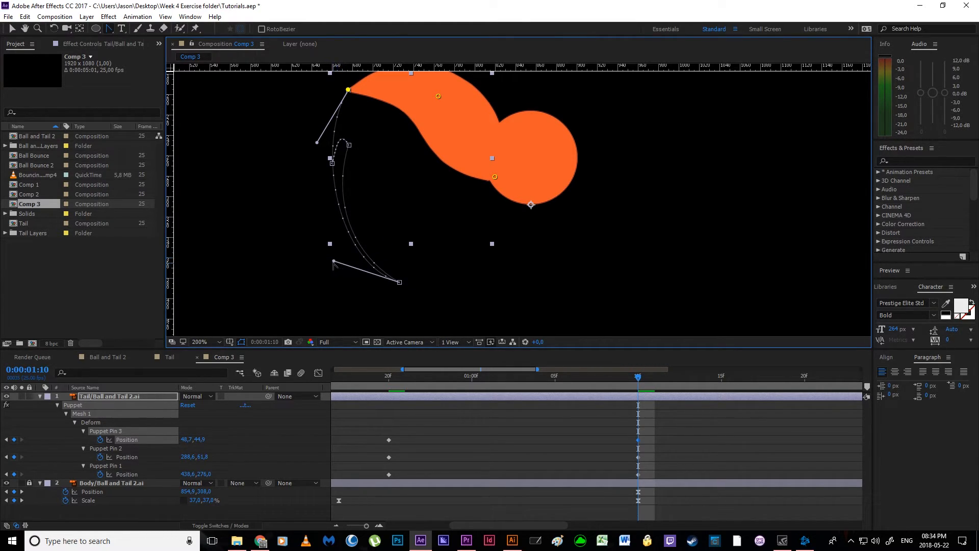
Preview the tail movement around 0:00:01:10 and on to the second landing at 0:00:02:05.
{"action": "key", "text": "a"}
{"action": "key", "text": "u"}
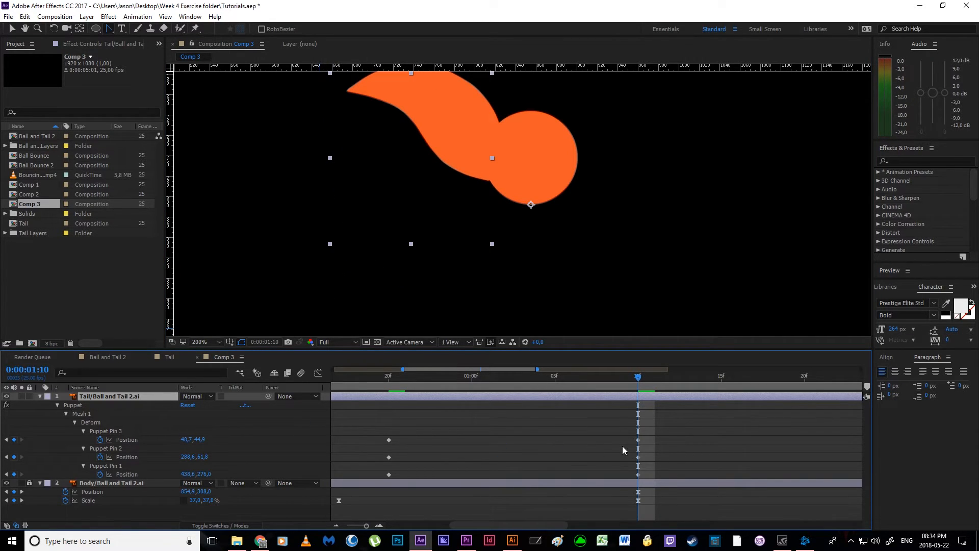
{"action": "key", "text": "v"}
{"action": "scroll", "coordinate": [540, 280], "scroll_direction": "down", "scroll_amount": 3}
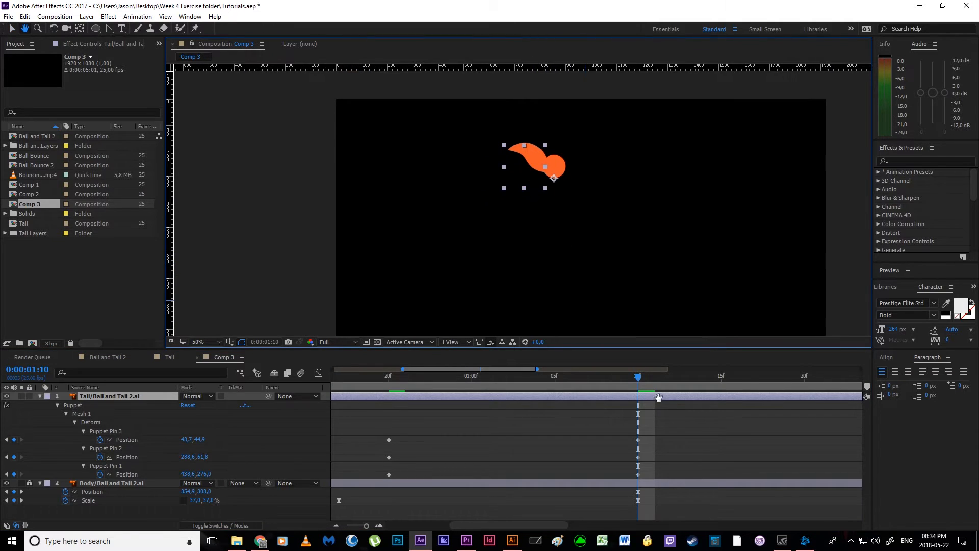
{"action": "left_click_drag", "start_coordinate": [635, 380], "coordinate": [634, 412]}
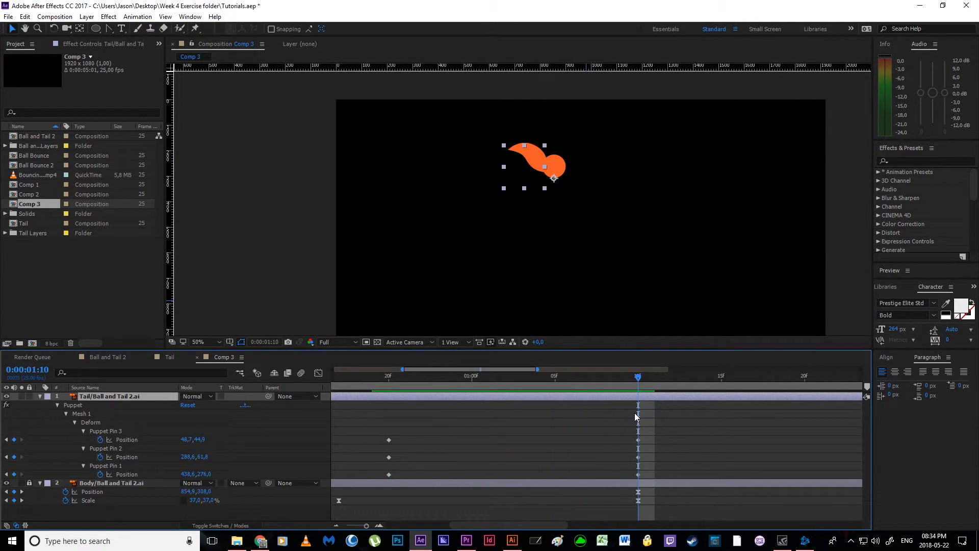
{"action": "mouse_move", "coordinate": [542, 419]}
{"action": "left_mouse_down"}
{"action": "mouse_move", "coordinate": [490, 417]}
{"action": "mouse_move", "coordinate": [531, 432]}
{"action": "left_mouse_up"}
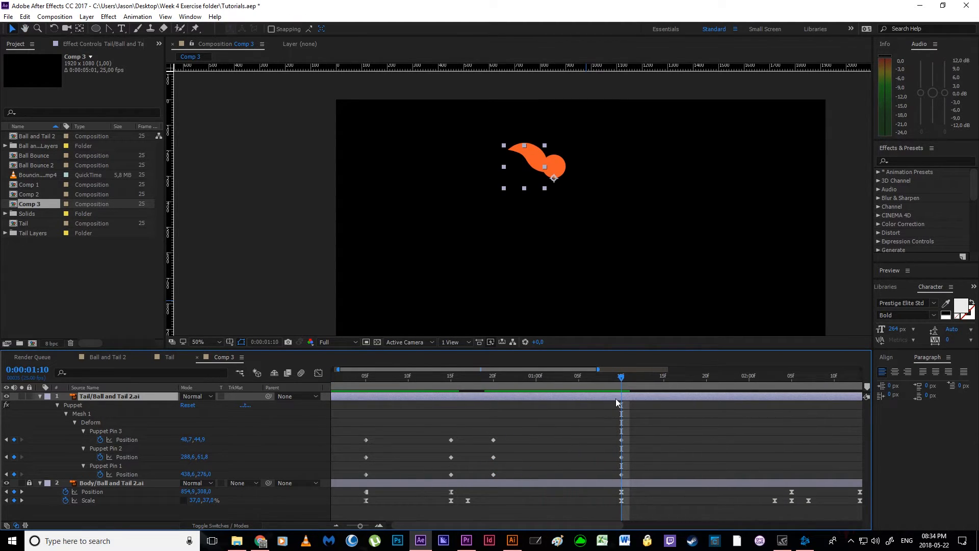
{"action": "left_click_drag", "start_coordinate": [621, 377], "coordinate": [792, 441]}
{"action": "left_click_drag", "start_coordinate": [691, 325], "coordinate": [642, 262]}
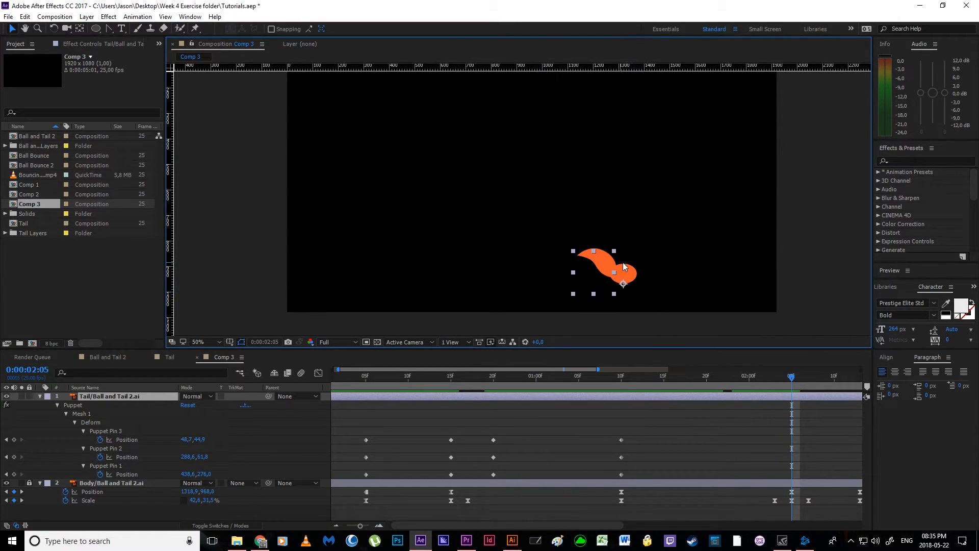
Duplicate the three puppet pins' position keyframes from 0:00:01:10 to 0:00:01:19.
{"action": "left_click_drag", "start_coordinate": [792, 378], "coordinate": [697, 415]}
{"action": "left_click_drag", "start_coordinate": [595, 433], "coordinate": [635, 475]}
{"action": "key", "text": "slash"}
At 0:00:01:19, curl the tail upward by moving Puppet Pin 3 to about (211, -47) and Pin 2 to about (218, 156).
{"action": "left_click_drag", "start_coordinate": [581, 193], "coordinate": [481, 241]}
{"action": "key", "text": "v"}
{"action": "left_click", "coordinate": [482, 211]}
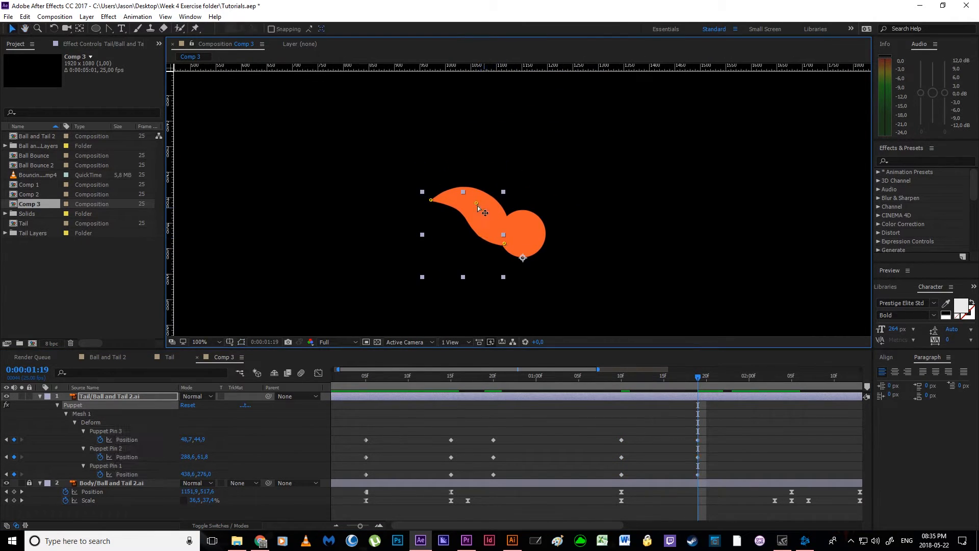
{"action": "left_click_drag", "start_coordinate": [476, 204], "coordinate": [463, 185]}
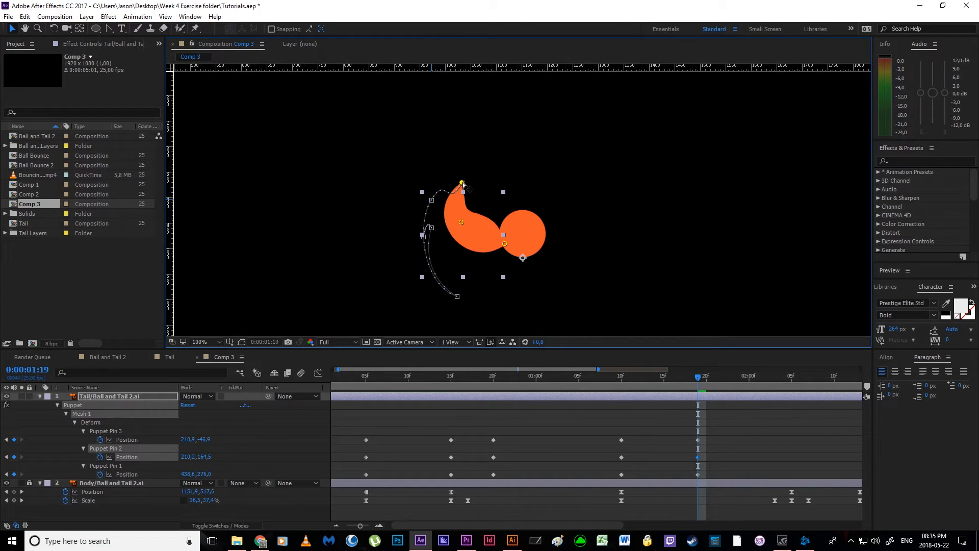
{"action": "left_click", "coordinate": [462, 183]}
{"action": "left_click_drag", "start_coordinate": [462, 227], "coordinate": [464, 225]}
{"action": "scroll", "coordinate": [544, 300], "scroll_direction": "down", "scroll_amount": 1}
{"action": "left_click_drag", "start_coordinate": [698, 380], "coordinate": [699, 404]}
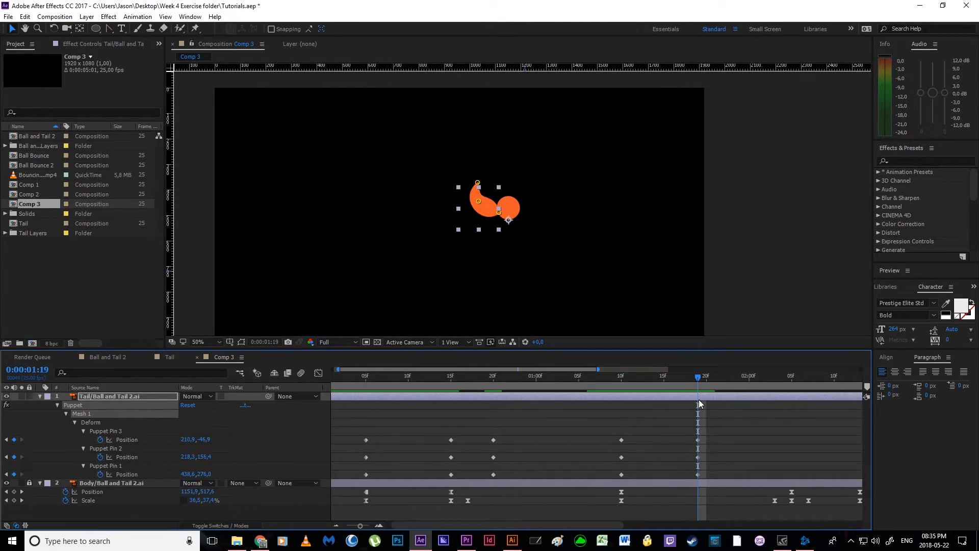
Examine the motion paths of Puppet Pins 3 and 2 leading into 0:00:01:19.
{"action": "left_click", "coordinate": [699, 441]}
{"action": "scroll", "coordinate": [450, 222], "scroll_direction": "up", "scroll_amount": 2}
{"action": "left_click_drag", "start_coordinate": [324, 165], "coordinate": [453, 190]}
{"action": "left_click", "coordinate": [108, 29]}
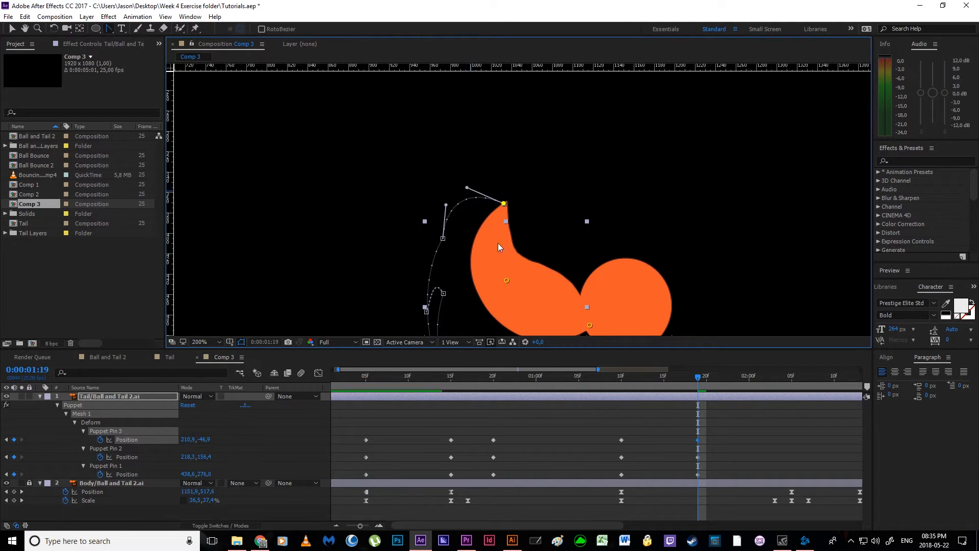
{"action": "left_click", "coordinate": [507, 280]}
{"action": "left_click", "coordinate": [507, 281]}
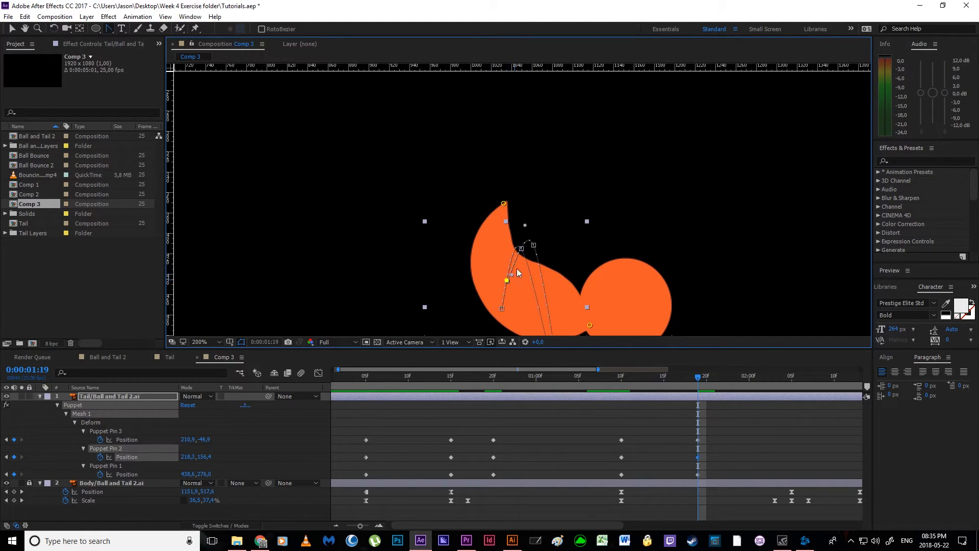
{"action": "scroll", "coordinate": [515, 279], "scroll_direction": "down", "scroll_amount": 1}
{"action": "left_click_drag", "start_coordinate": [516, 278], "coordinate": [487, 262]}
{"action": "left_click", "coordinate": [659, 429]}
Duplicate the three puppet pins' position keyframes from 0:00:01:19 to 0:00:02:05.
{"action": "left_click_drag", "start_coordinate": [701, 378], "coordinate": [783, 407]}
{"action": "key", "text": "h"}
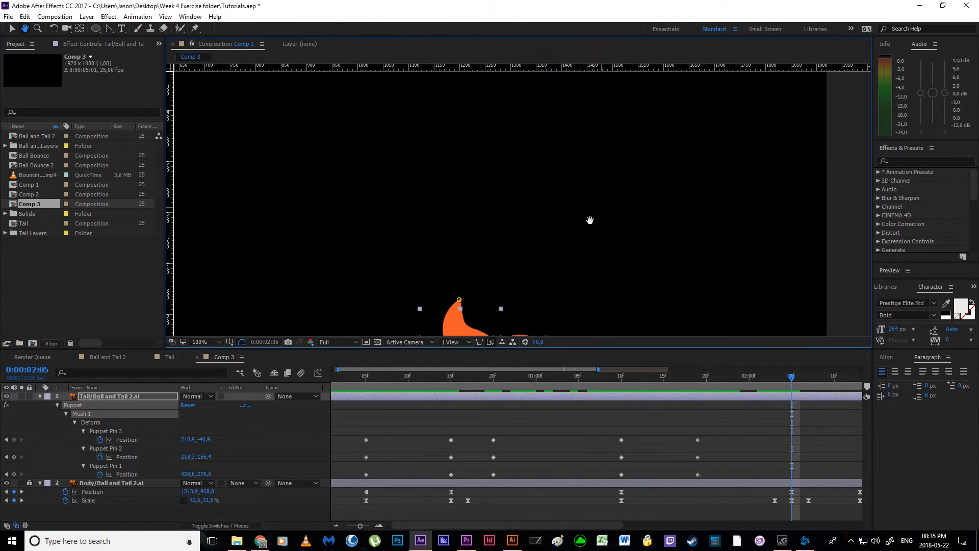
{"action": "left_click_drag", "start_coordinate": [599, 245], "coordinate": [536, 205]}
{"action": "key", "text": "g"}
{"action": "scroll", "coordinate": [441, 241], "scroll_direction": "up", "scroll_amount": 1}
{"action": "left_click_drag", "start_coordinate": [431, 241], "coordinate": [484, 189]}
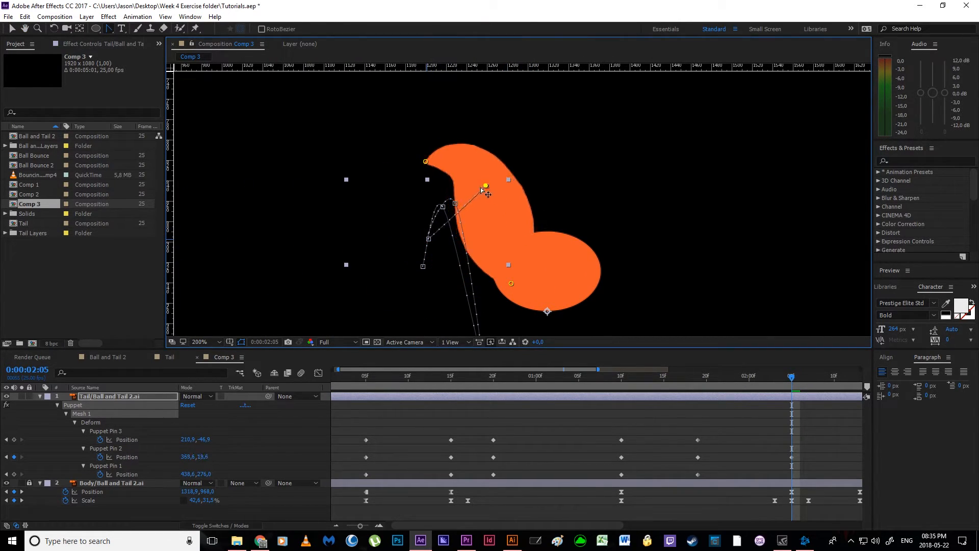
{"action": "key", "text": "ctrl+z"}
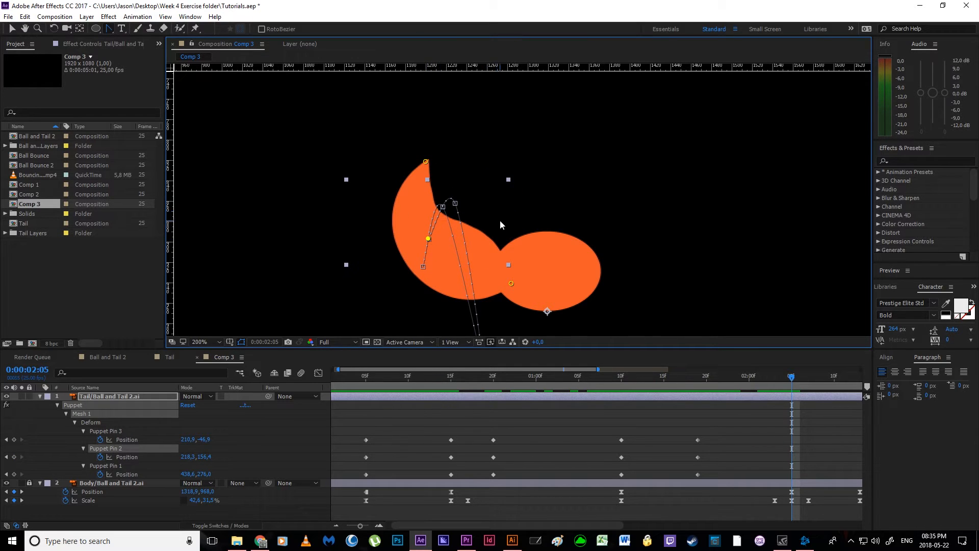
{"action": "left_click_drag", "start_coordinate": [666, 427], "coordinate": [705, 478]}
At 0:00:02:13, lower Puppet Pin 3 to about (35, 380) and Pin 2 to about (252, 434), and arc Pin 3's incoming motion path outward.
{"action": "left_click_drag", "start_coordinate": [789, 443], "coordinate": [556, 424]}
{"action": "left_click_drag", "start_coordinate": [571, 378], "coordinate": [622, 376]}
{"action": "left_click_drag", "start_coordinate": [516, 98], "coordinate": [448, 259]}
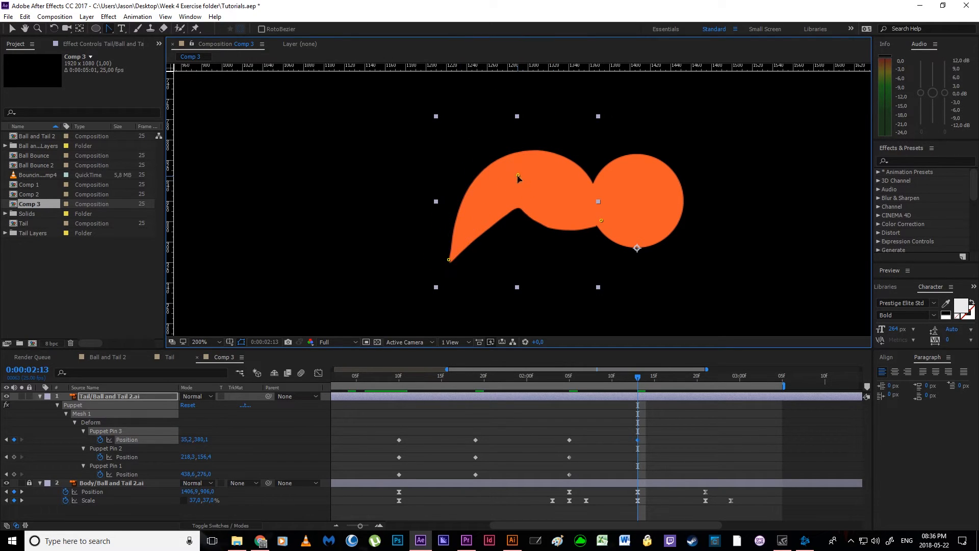
{"action": "left_click", "coordinate": [521, 247]}
{"action": "left_click_drag", "start_coordinate": [518, 178], "coordinate": [531, 280]}
{"action": "left_click", "coordinate": [438, 179]}
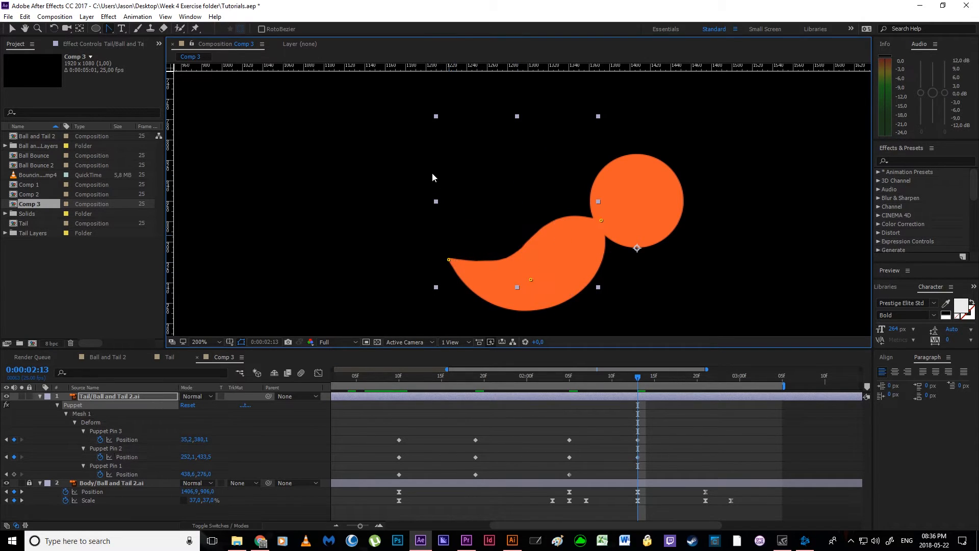
{"action": "left_click", "coordinate": [450, 259]}
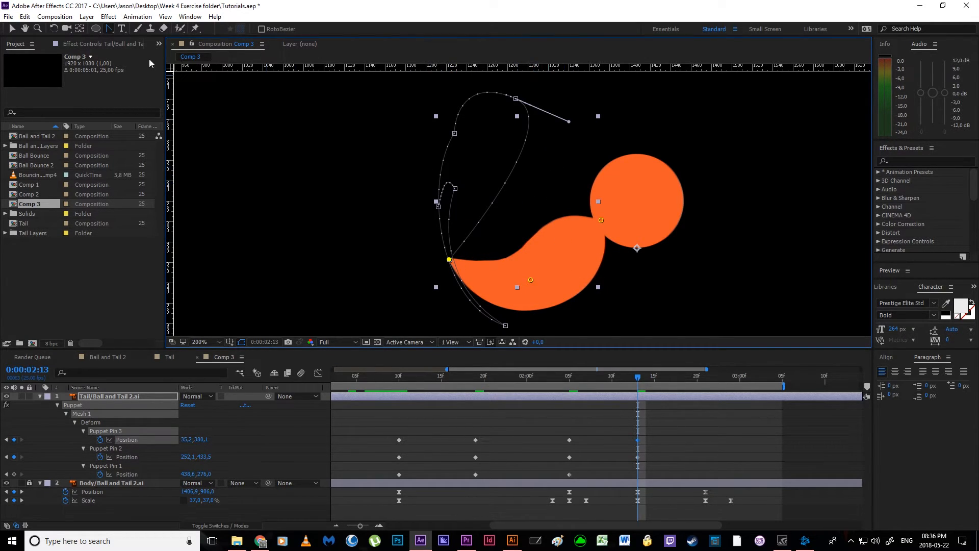
{"action": "left_click_drag", "start_coordinate": [569, 124], "coordinate": [409, 117]}
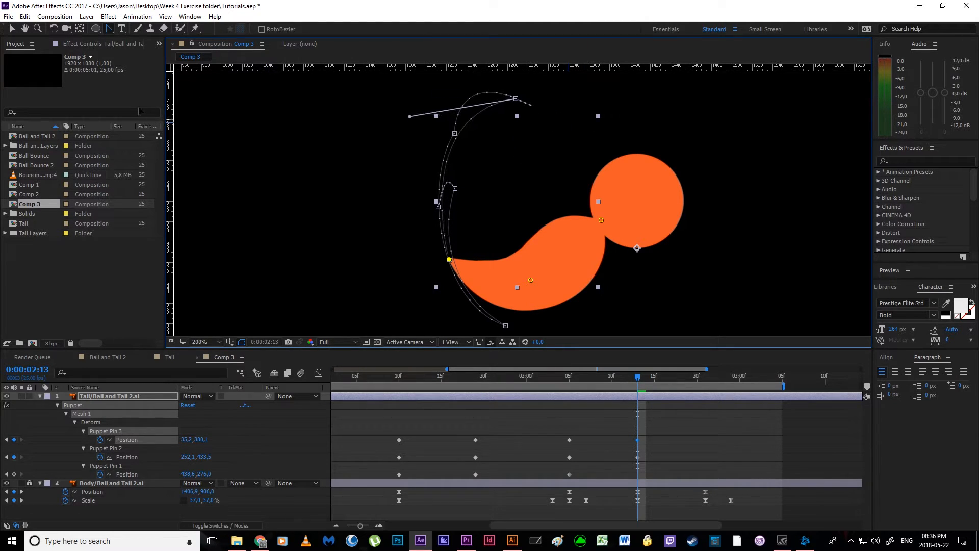
Duplicate the three puppet pins' position keyframes from 0:00:02:05 to 0:00:02:21.
{"action": "left_click_drag", "start_coordinate": [635, 378], "coordinate": [703, 394]}
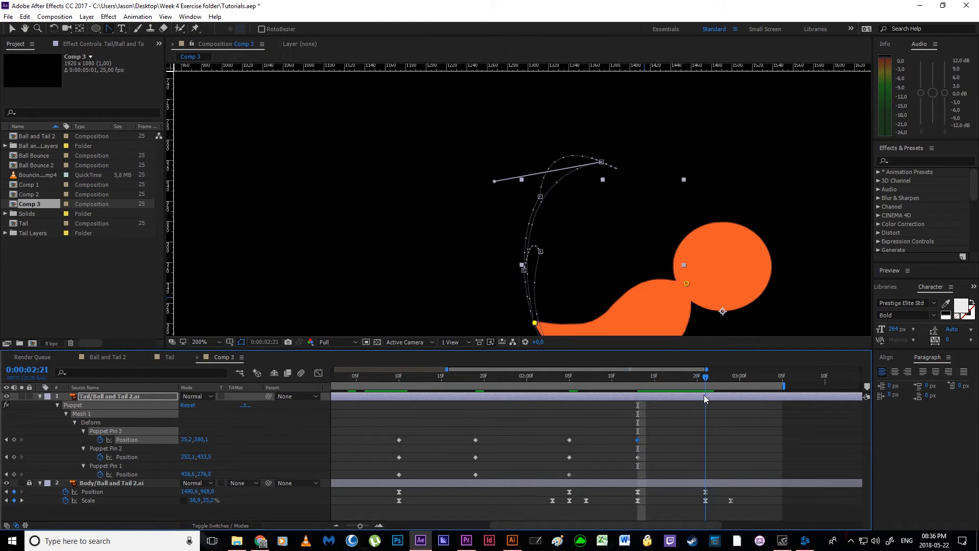
{"action": "left_click_drag", "start_coordinate": [548, 431], "coordinate": [588, 476]}
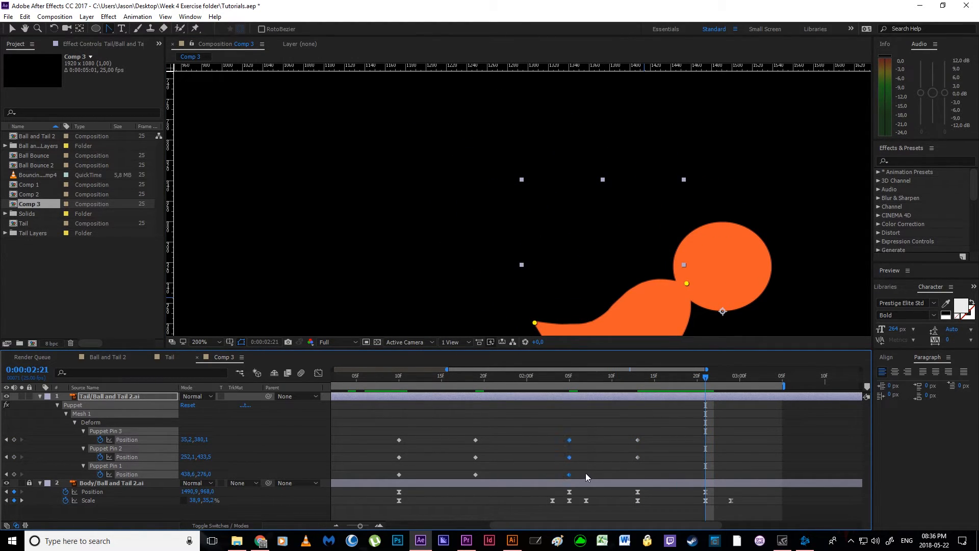
{"action": "key", "text": "ctrl+c"}
{"action": "key", "text": "ctrl+v"}
{"action": "left_click_drag", "start_coordinate": [705, 378], "coordinate": [702, 398]}
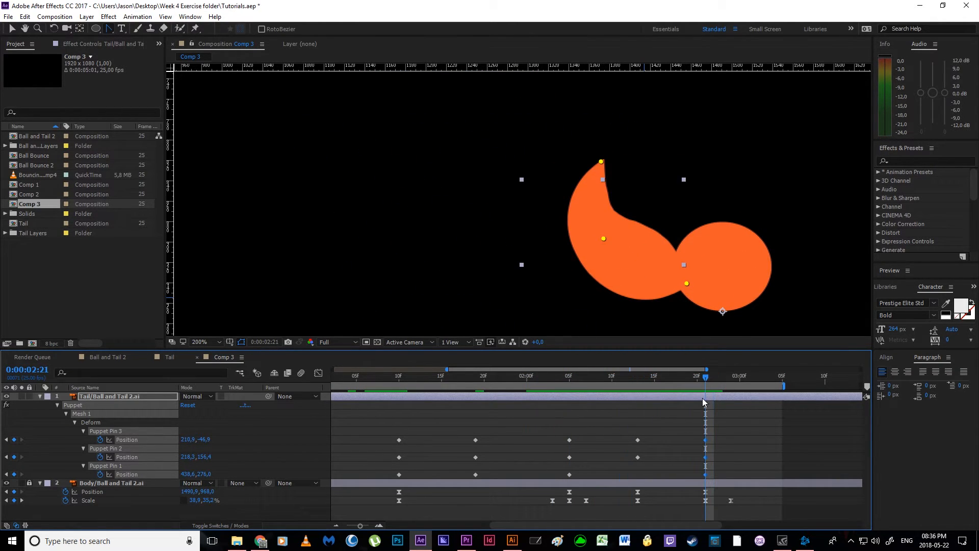
At 0:00:02:21, raise Puppet Pin 2 to about (370, 38) and arc Puppet Pin 3's incoming motion path outward.
{"action": "left_click_drag", "start_coordinate": [601, 237], "coordinate": [582, 168]}
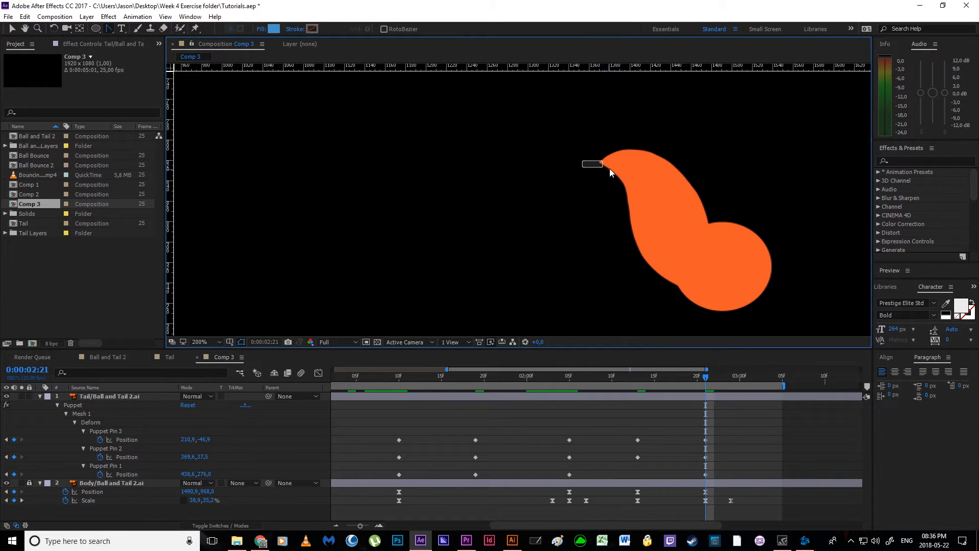
{"action": "left_click", "coordinate": [722, 438]}
{"action": "left_click", "coordinate": [705, 439]}
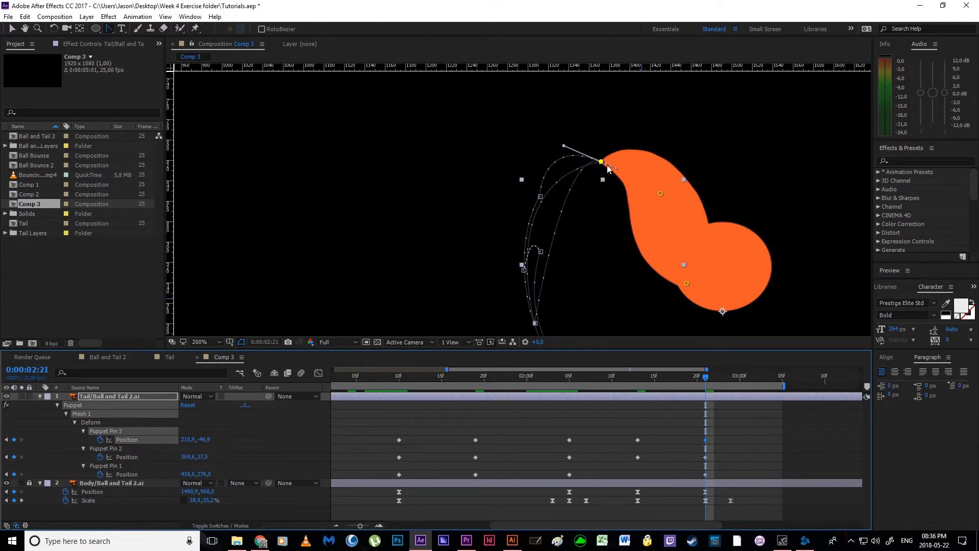
{"action": "left_click_drag", "start_coordinate": [602, 163], "coordinate": [292, 196]}
Duplicate the position keyframes of Puppet Pins 3 and 2 from 0:00:02:13 to 0:00:02:24.
{"action": "left_click_drag", "start_coordinate": [713, 383], "coordinate": [730, 397]}
{"action": "left_click_drag", "start_coordinate": [626, 431], "coordinate": [644, 461]}
{"action": "key", "text": "ctrl+c"}
{"action": "key", "text": "ctrl+v"}
At 0:00:02:24, move Puppet Pin 2 to about (213, 270) and Pin 3 to about (24, 313), and arc Pin 3's incoming path outward.
{"action": "left_click_drag", "start_coordinate": [616, 300], "coordinate": [569, 209]}
{"action": "left_click_drag", "start_coordinate": [569, 253], "coordinate": [555, 191]}
{"action": "left_click", "coordinate": [477, 186]}
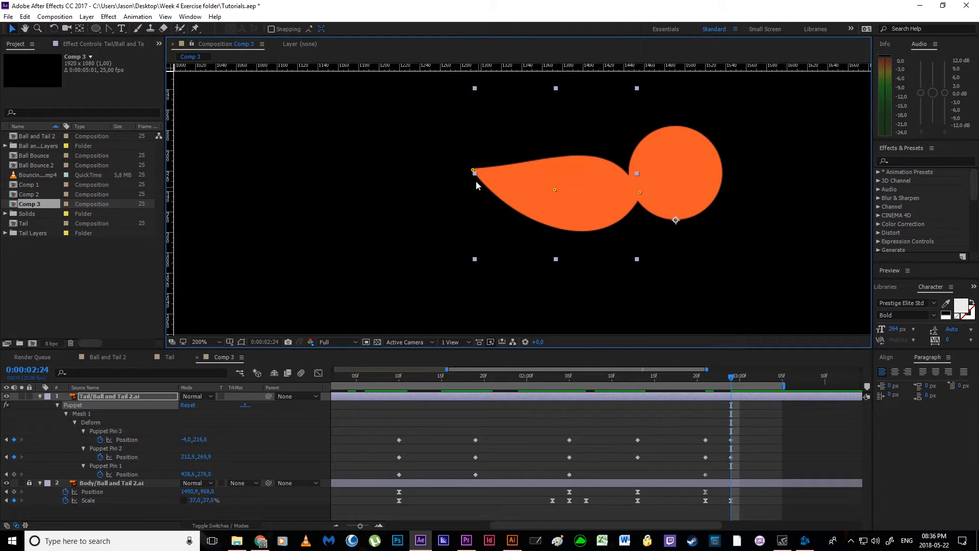
{"action": "left_click_drag", "start_coordinate": [473, 172], "coordinate": [484, 205]}
{"action": "left_click_drag", "start_coordinate": [596, 107], "coordinate": [572, 156]}
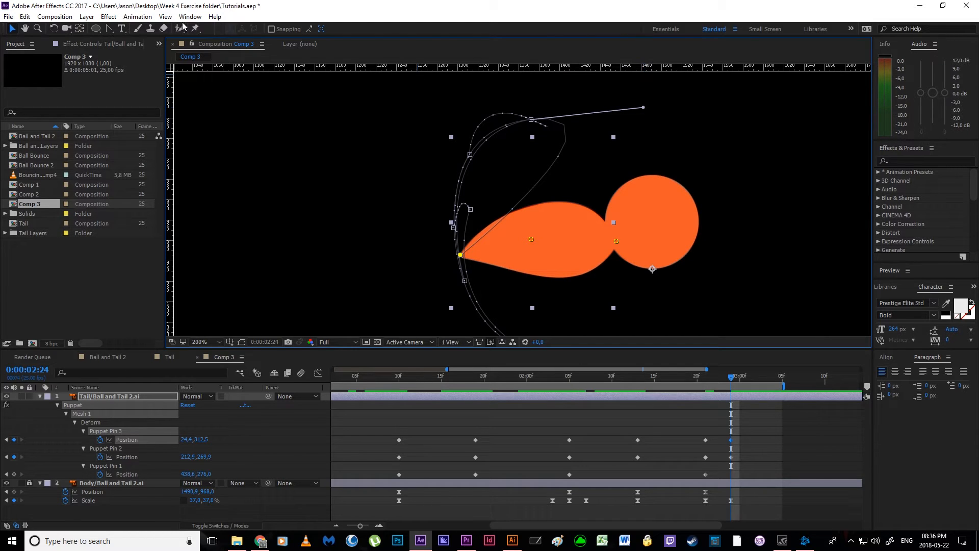
{"action": "left_click", "coordinate": [110, 30]}
{"action": "left_click_drag", "start_coordinate": [643, 108], "coordinate": [435, 139]}
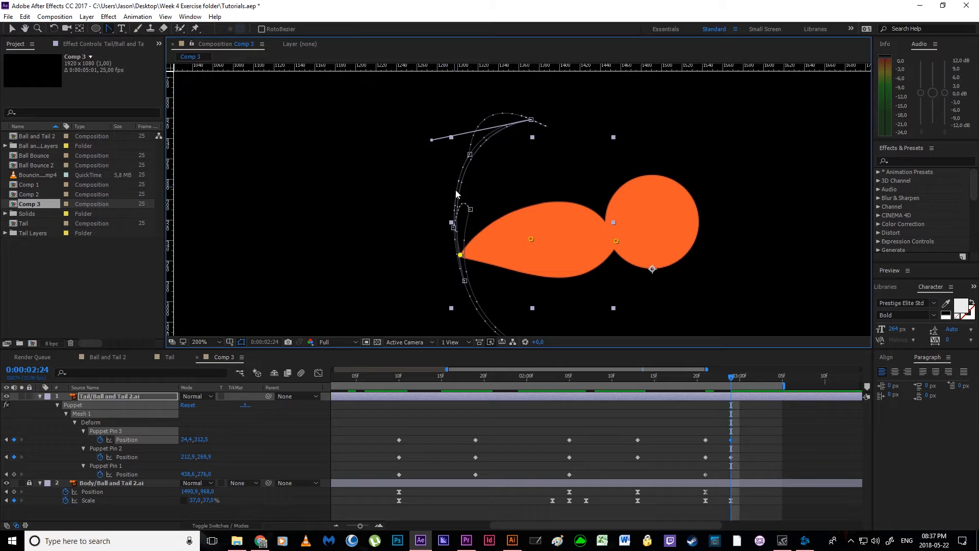
Preview the tail animation from 0:00:00:05 with the whole composition and timeline in view.
{"action": "scroll", "coordinate": [455, 190], "scroll_direction": "down", "scroll_amount": 4}
{"action": "left_click_drag", "start_coordinate": [597, 387], "coordinate": [545, 449]}
{"action": "left_click", "coordinate": [346, 525]}
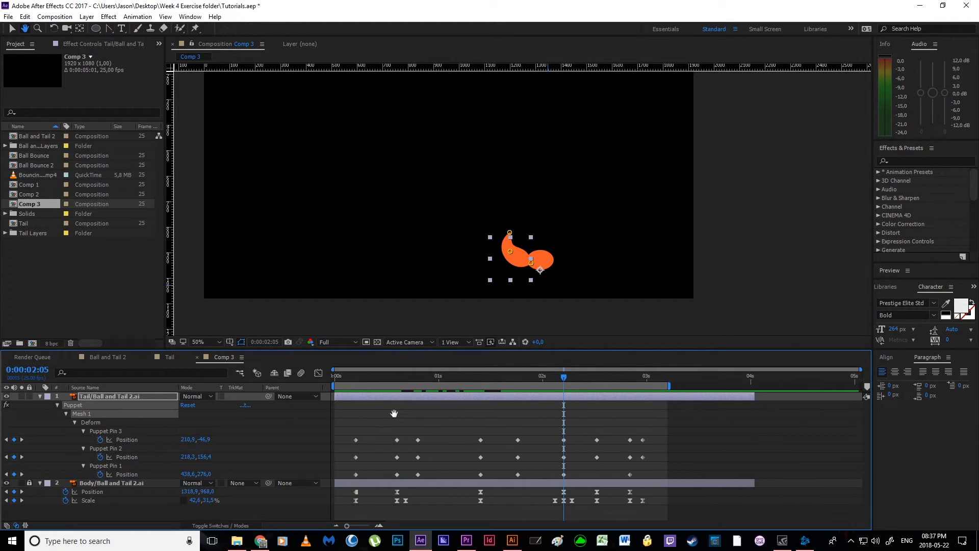
{"action": "left_click", "coordinate": [355, 376]}
{"action": "key", "text": "space"}
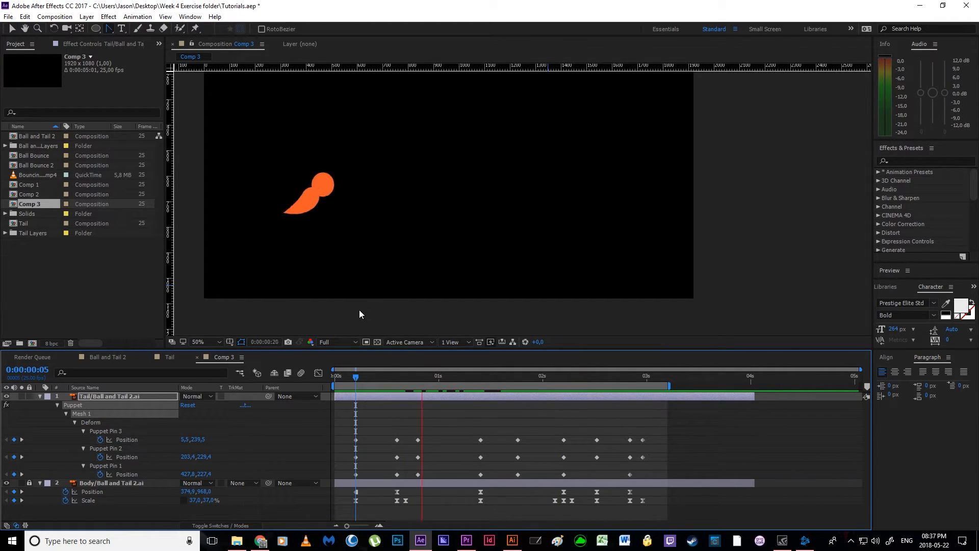
End the work area at 0:00:02:05 and play back the shortened range.
{"action": "left_click_drag", "start_coordinate": [356, 381], "coordinate": [564, 426]}
{"action": "key", "text": "n"}
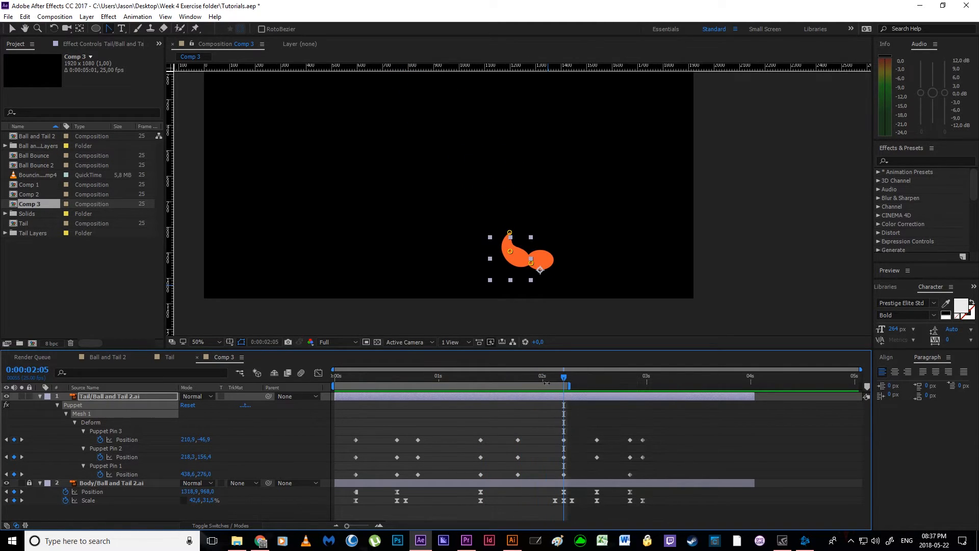
{"action": "key", "text": "space"}
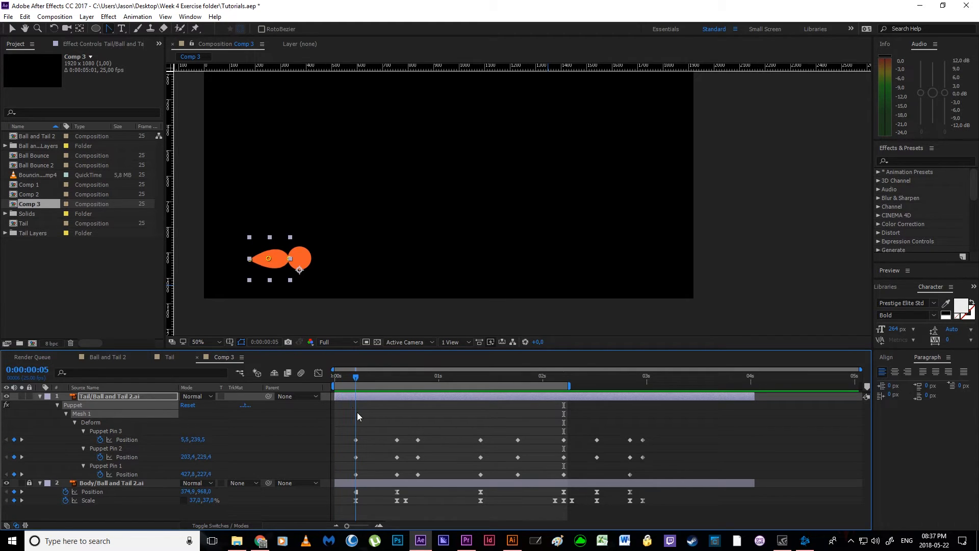
Reveal the tail layer's Rotation property and set its first keyframe at 0:00:00:05.
{"action": "left_click", "coordinate": [108, 398]}
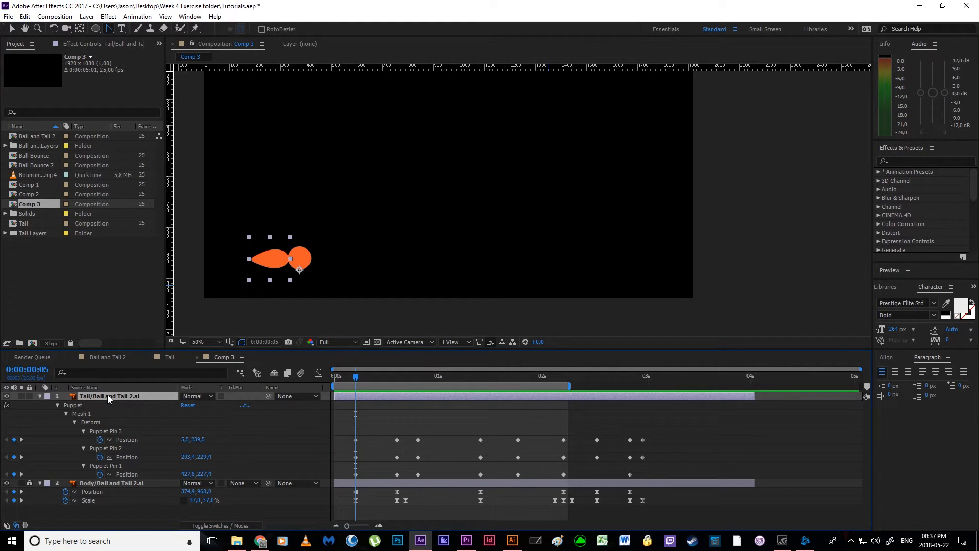
{"action": "key", "text": "shift+r"}
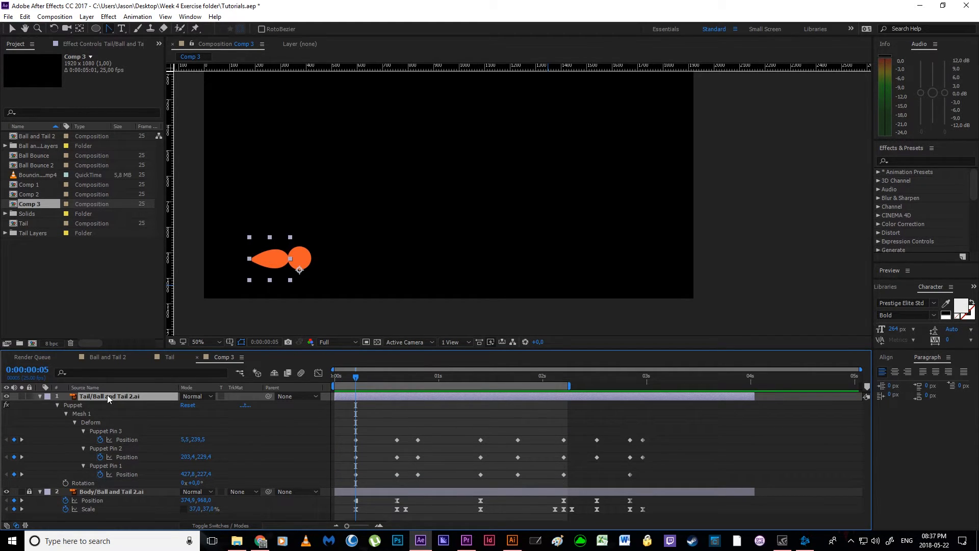
{"action": "left_click", "coordinate": [65, 483]}
Keyframe the tail layer's rotation to 8° at 0:00:00:15 and -16° at 0:00:00:20.
{"action": "left_click_drag", "start_coordinate": [359, 378], "coordinate": [397, 387]}
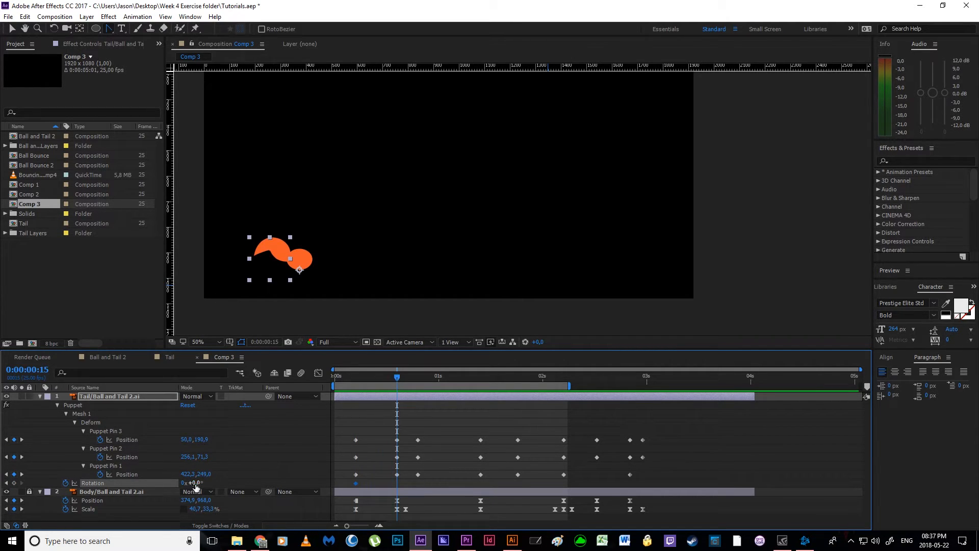
{"action": "left_click_drag", "start_coordinate": [196, 482], "coordinate": [198, 484]}
{"action": "left_click_drag", "start_coordinate": [398, 381], "coordinate": [419, 383]}
{"action": "left_click_drag", "start_coordinate": [196, 483], "coordinate": [183, 481]}
At 0:00:00:20, move Puppet Pin 1 to about (481, 277) so the tail base sits against the ball.
{"action": "scroll", "coordinate": [327, 274], "scroll_direction": "up", "scroll_amount": 1}
{"action": "key", "text": "space"}
{"action": "left_click_drag", "start_coordinate": [148, 266], "coordinate": [332, 261]}
{"action": "left_click_drag", "start_coordinate": [205, 279], "coordinate": [437, 244]}
{"action": "scroll", "coordinate": [363, 267], "scroll_direction": "up", "scroll_amount": 1}
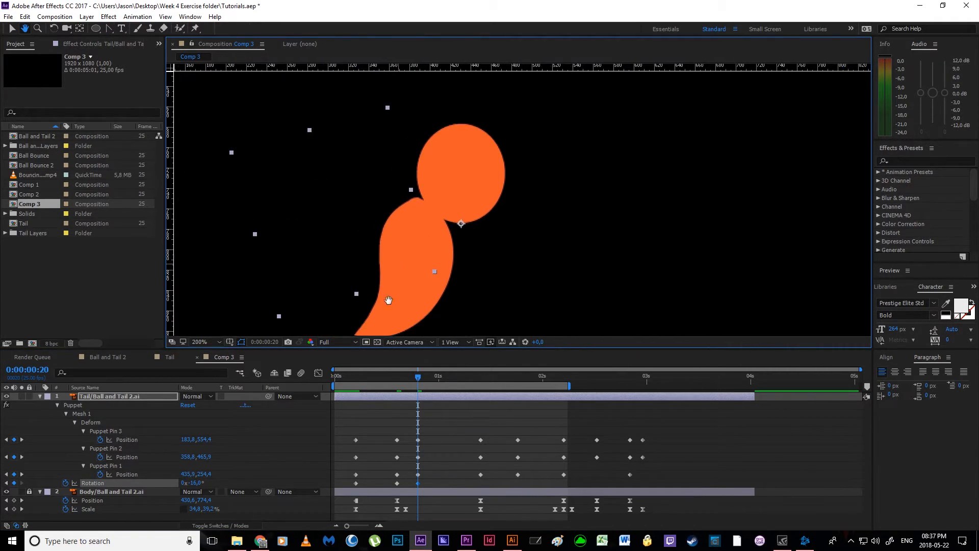
{"action": "left_click", "coordinate": [419, 474]}
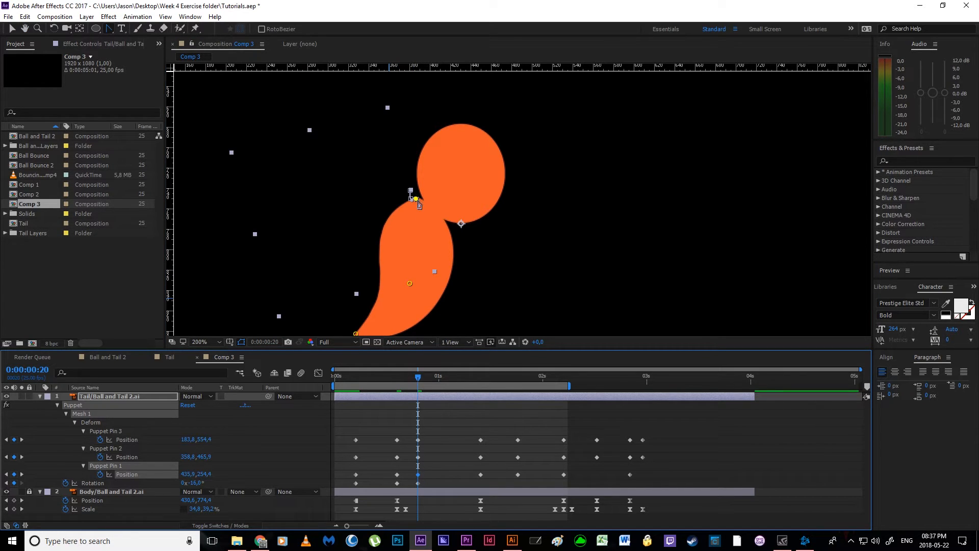
{"action": "key", "text": "v"}
{"action": "left_click_drag", "start_coordinate": [417, 199], "coordinate": [435, 203]}
{"action": "scroll", "coordinate": [423, 291], "scroll_direction": "down", "scroll_amount": 3}
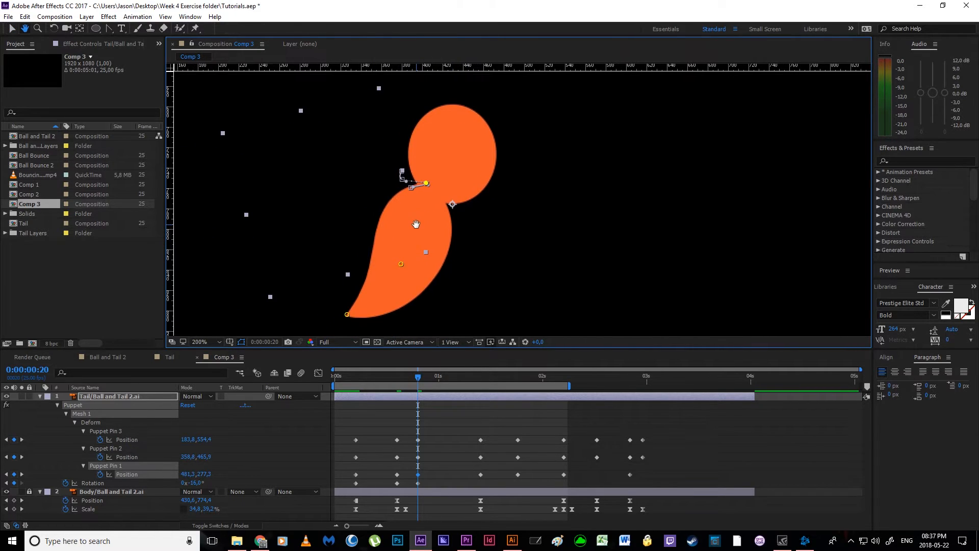
{"action": "scroll", "coordinate": [415, 289], "scroll_direction": "up", "scroll_amount": 3}
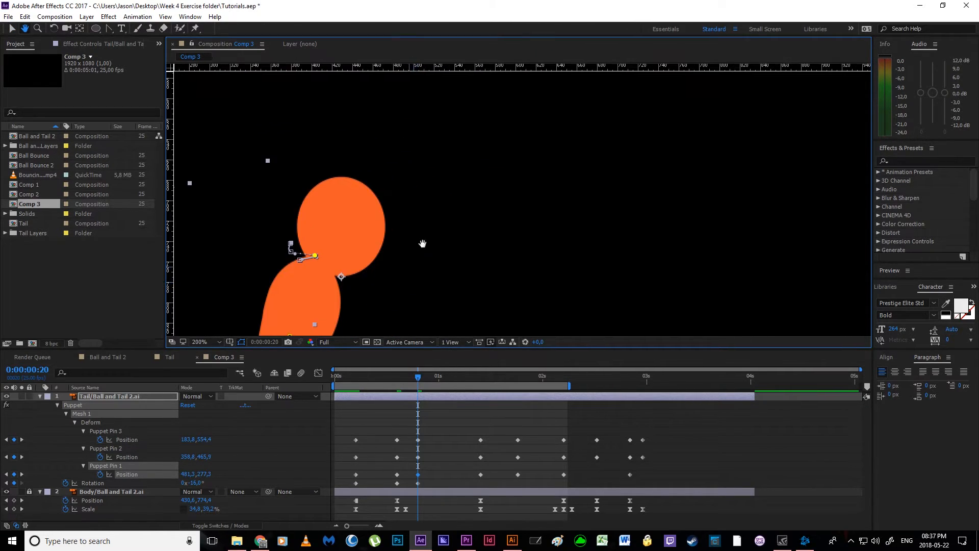
{"action": "scroll", "coordinate": [434, 228], "scroll_direction": "down", "scroll_amount": 3}
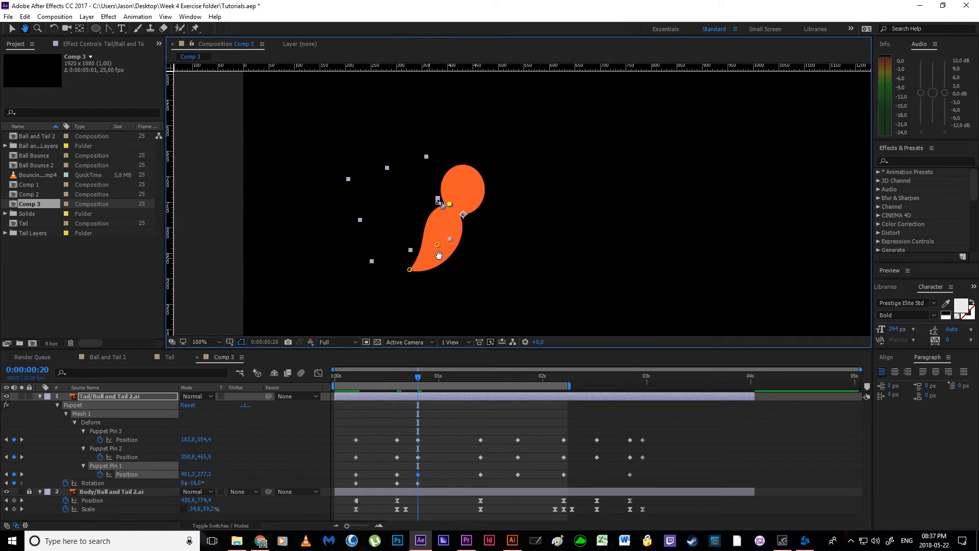
{"action": "mouse_move", "coordinate": [417, 378]}
{"action": "left_mouse_down"}
{"action": "mouse_move", "coordinate": [368, 379]}
{"action": "mouse_move", "coordinate": [435, 381]}
{"action": "mouse_move", "coordinate": [418, 383]}
{"action": "left_mouse_up"}
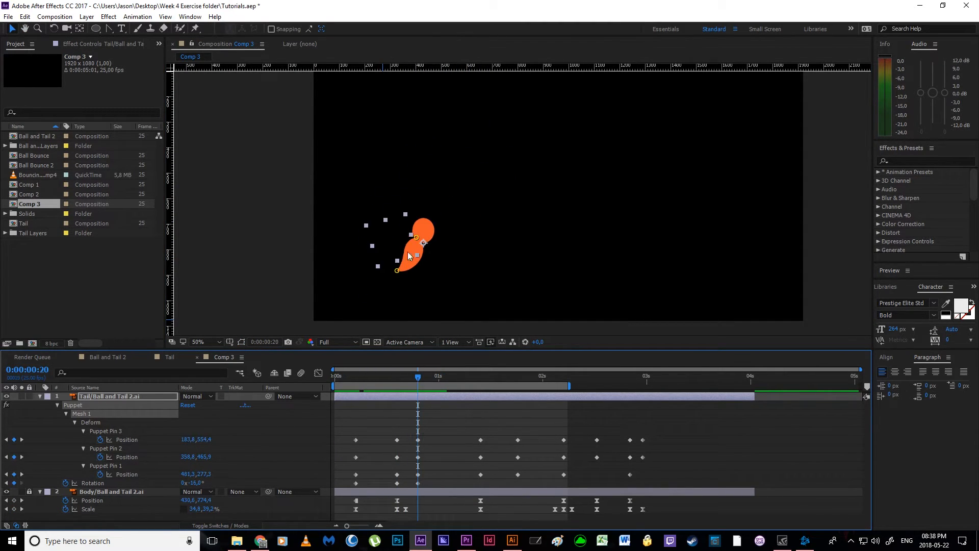
At 0:00:00:20, reshape the hanging tail by moving Puppet Pin 2 to about (305, 405) and Pin 3 to about (261, 643).
{"action": "scroll", "coordinate": [431, 217], "scroll_direction": "up", "scroll_amount": 1}
{"action": "left_click_drag", "start_coordinate": [367, 241], "coordinate": [486, 250]}
{"action": "scroll", "coordinate": [465, 263], "scroll_direction": "up", "scroll_amount": 1}
{"action": "left_click_drag", "start_coordinate": [434, 290], "coordinate": [452, 202]}
{"action": "left_click_drag", "start_coordinate": [424, 269], "coordinate": [475, 294]}
{"action": "left_click_drag", "start_coordinate": [452, 202], "coordinate": [444, 205]}
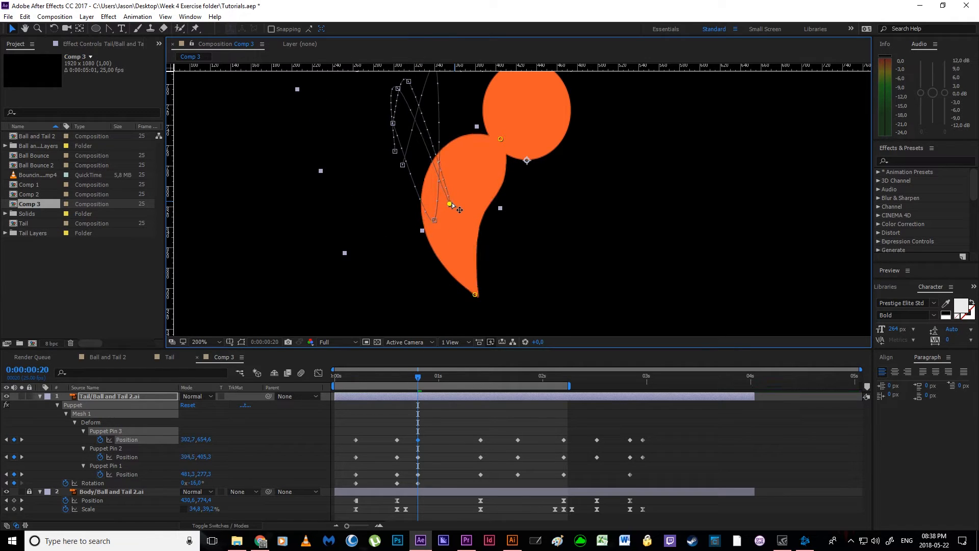
{"action": "scroll", "coordinate": [452, 204], "scroll_direction": "down", "scroll_amount": 4}
{"action": "left_click_drag", "start_coordinate": [489, 238], "coordinate": [486, 239]}
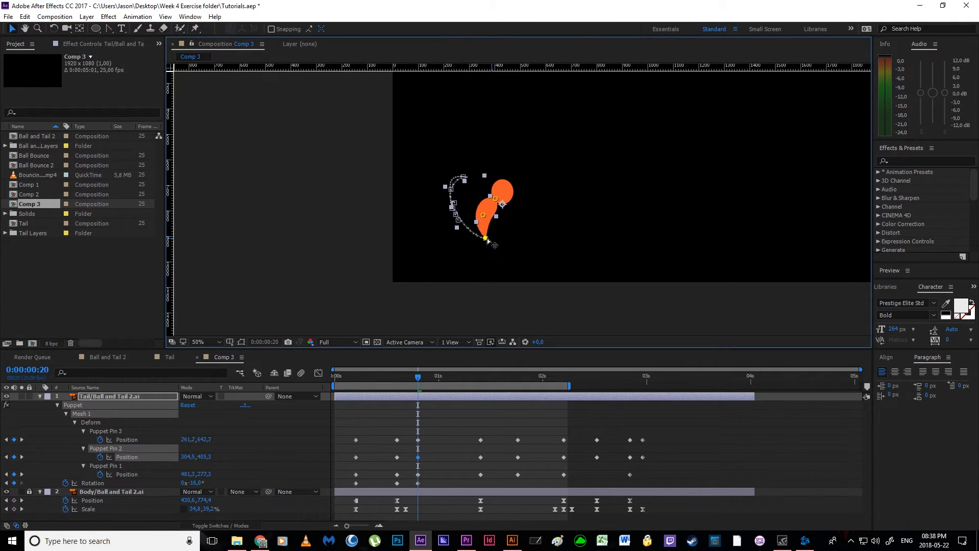
At 0:00:00:15, curl the tail upward by moving Puppet Pin 3 to about (278, -118) and Pin 2 to about (225, 118).
{"action": "left_click_drag", "start_coordinate": [418, 377], "coordinate": [396, 383]}
{"action": "scroll", "coordinate": [466, 216], "scroll_direction": "up", "scroll_amount": 4}
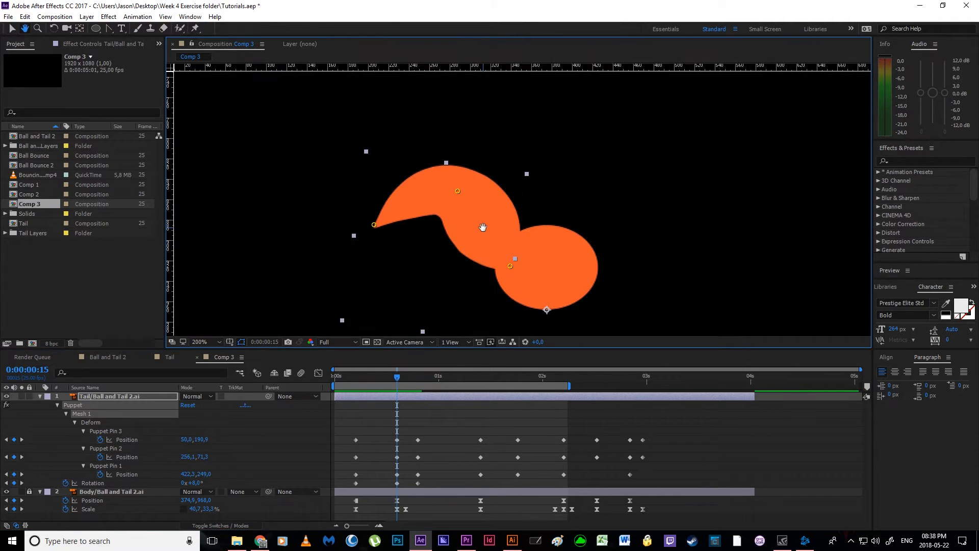
{"action": "left_click_drag", "start_coordinate": [465, 204], "coordinate": [472, 209]}
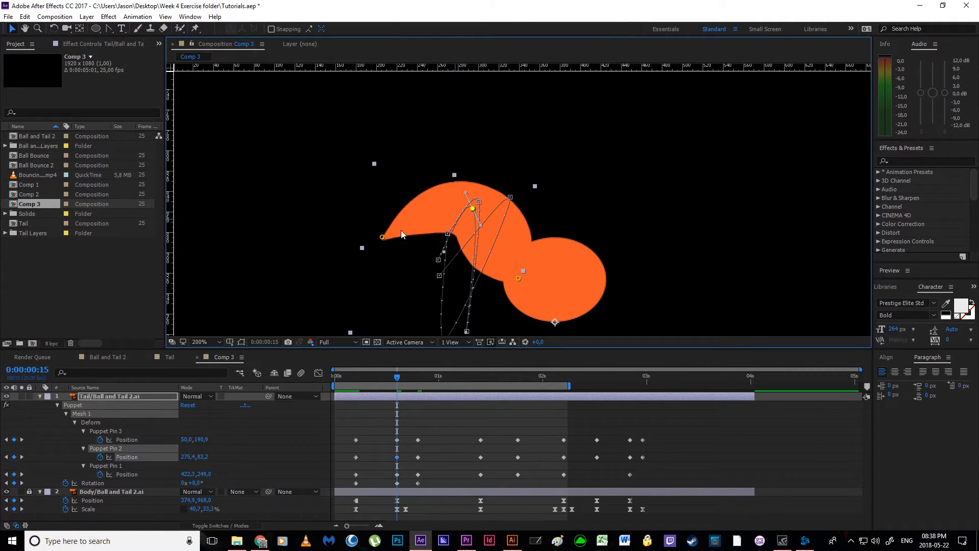
{"action": "left_click_drag", "start_coordinate": [381, 235], "coordinate": [483, 133]}
{"action": "left_click_drag", "start_coordinate": [474, 208], "coordinate": [457, 219]}
{"action": "scroll", "coordinate": [458, 219], "scroll_direction": "down", "scroll_amount": 4}
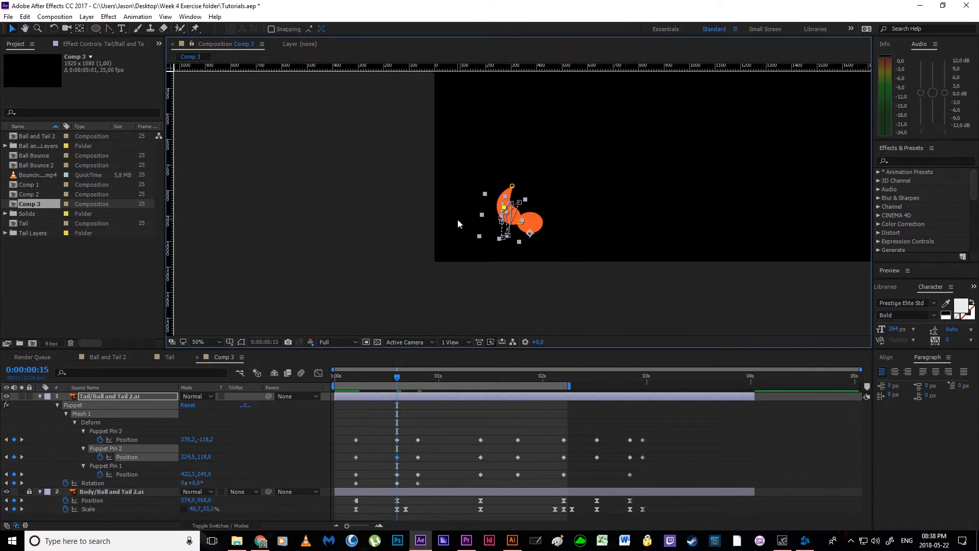
{"action": "mouse_move", "coordinate": [397, 378]}
{"action": "left_mouse_down"}
{"action": "mouse_move", "coordinate": [348, 385]}
{"action": "mouse_move", "coordinate": [428, 389]}
{"action": "mouse_move", "coordinate": [399, 396]}
{"action": "left_mouse_up"}
Widen the arc of Puppet Pin 3's motion path at the 0:00:00:15 keyframe by extending its direction handle outward.
{"action": "scroll", "coordinate": [512, 204], "scroll_direction": "up", "scroll_amount": 2}
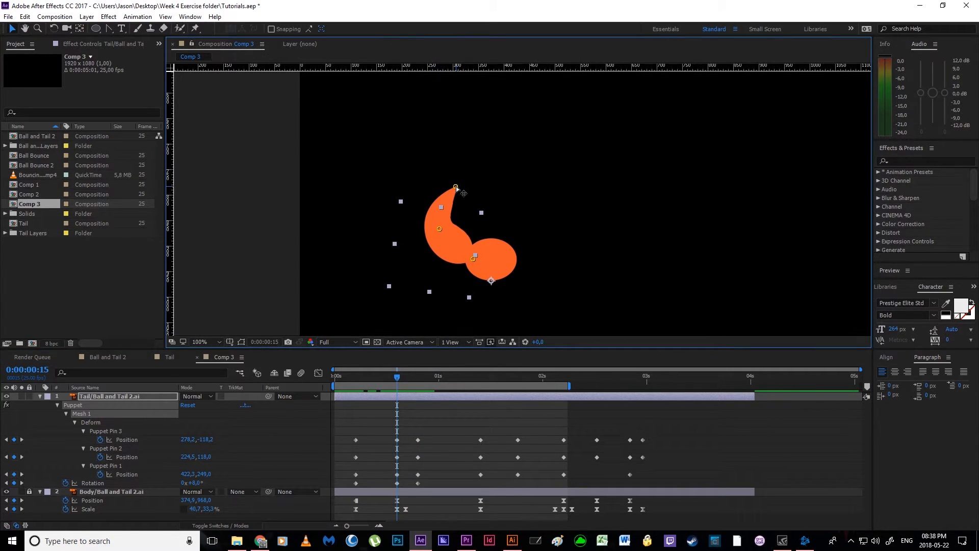
{"action": "left_click", "coordinate": [456, 187]}
{"action": "scroll", "coordinate": [456, 187], "scroll_direction": "up", "scroll_amount": 1}
{"action": "left_click_drag", "start_coordinate": [342, 223], "coordinate": [267, 188]}
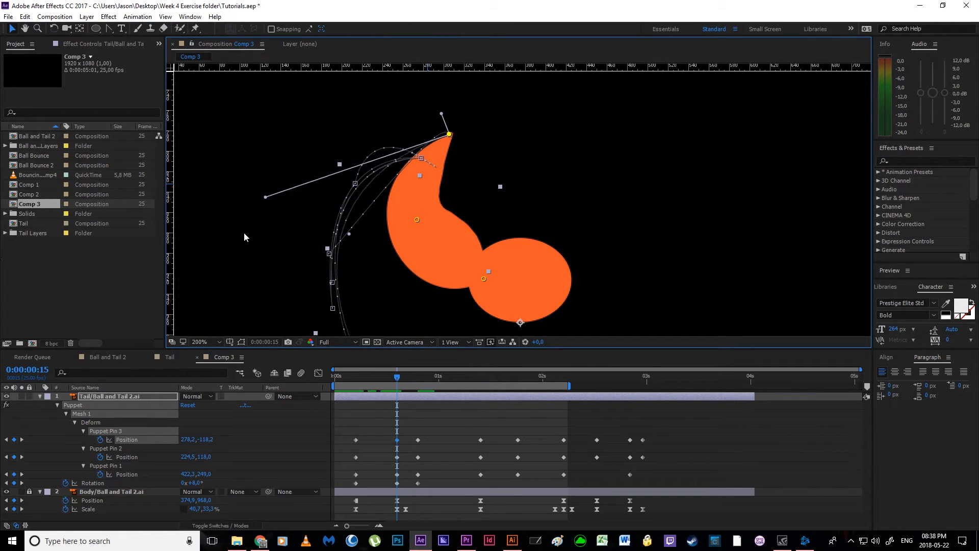
Scrub the frames between 0:00:00:05 and 0:00:00:15 to check how the tail curls before takeoff.
{"action": "scroll", "coordinate": [521, 199], "scroll_direction": "down", "scroll_amount": 1}
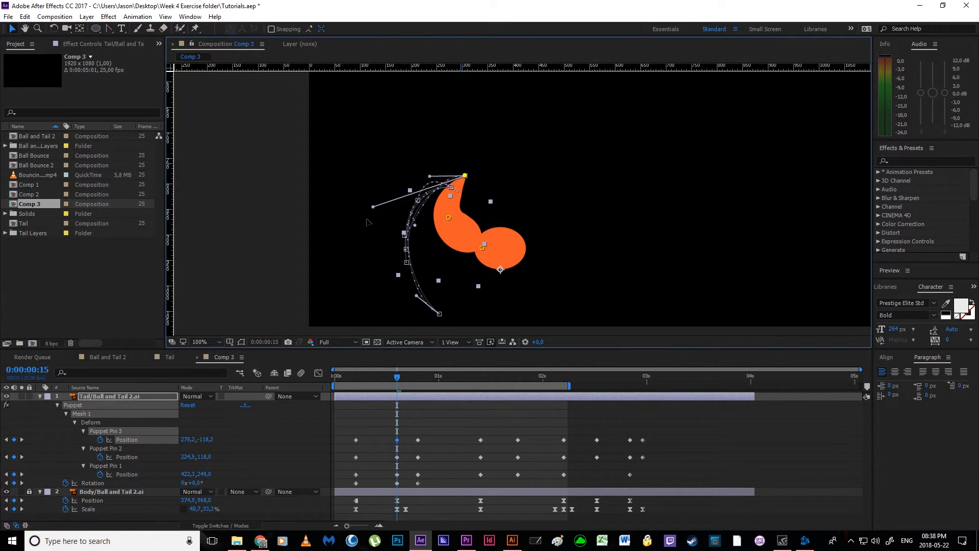
{"action": "left_click_drag", "start_coordinate": [399, 383], "coordinate": [356, 382]}
{"action": "scroll", "coordinate": [481, 248], "scroll_direction": "down", "scroll_amount": 1}
{"action": "left_click_drag", "start_coordinate": [481, 248], "coordinate": [415, 263]}
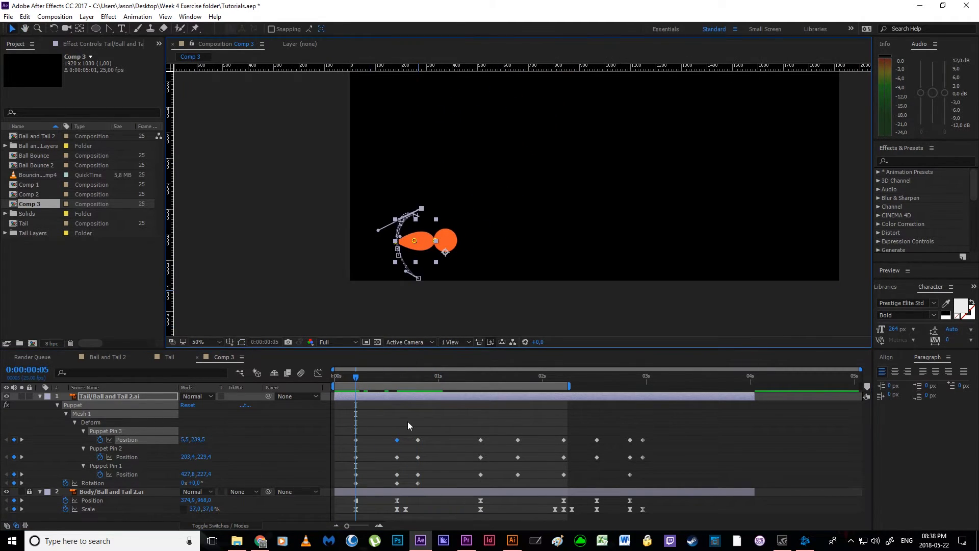
{"action": "left_click_drag", "start_coordinate": [356, 391], "coordinate": [393, 389]}
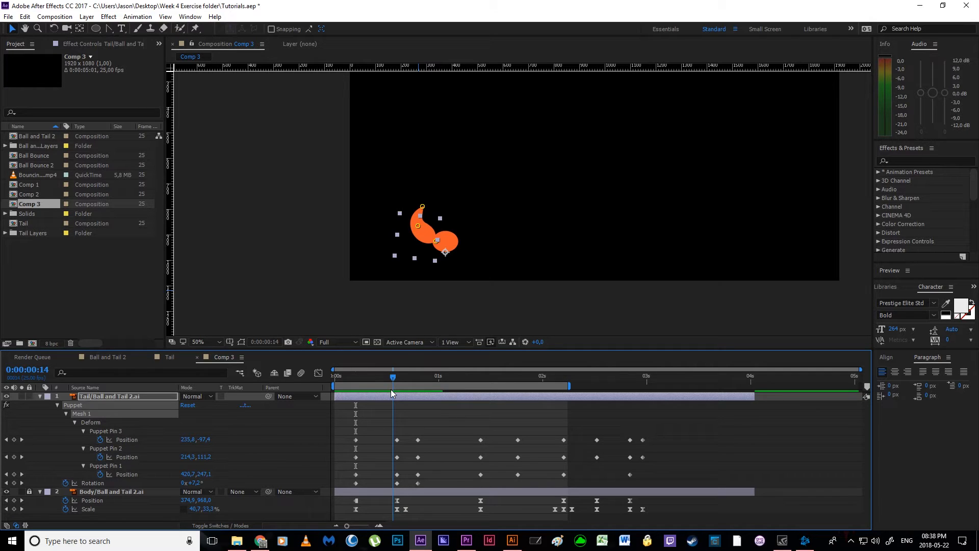
At 0:00:01:10, the top of the jump, set the tail layer's rotation to 1°.
{"action": "left_click_drag", "start_coordinate": [392, 393], "coordinate": [479, 427]}
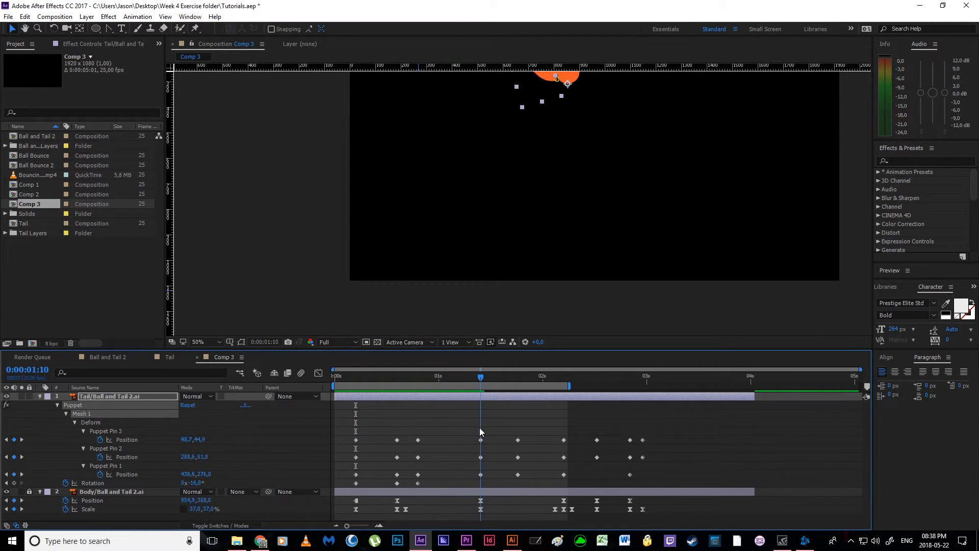
{"action": "key", "text": "space"}
{"action": "left_click_drag", "start_coordinate": [544, 258], "coordinate": [515, 381]}
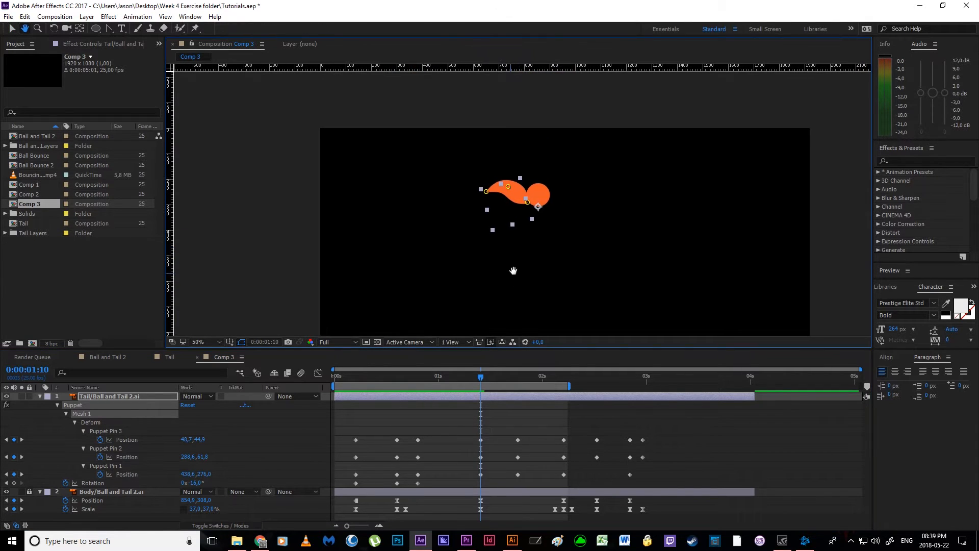
{"action": "left_click", "coordinate": [197, 483]}
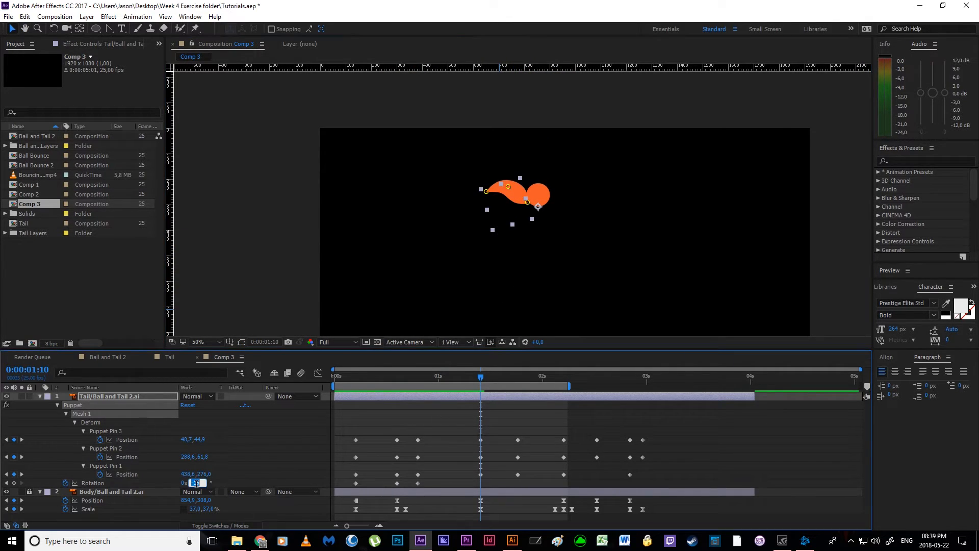
{"action": "type", "text": "0"}
{"action": "key", "text": "Return"}
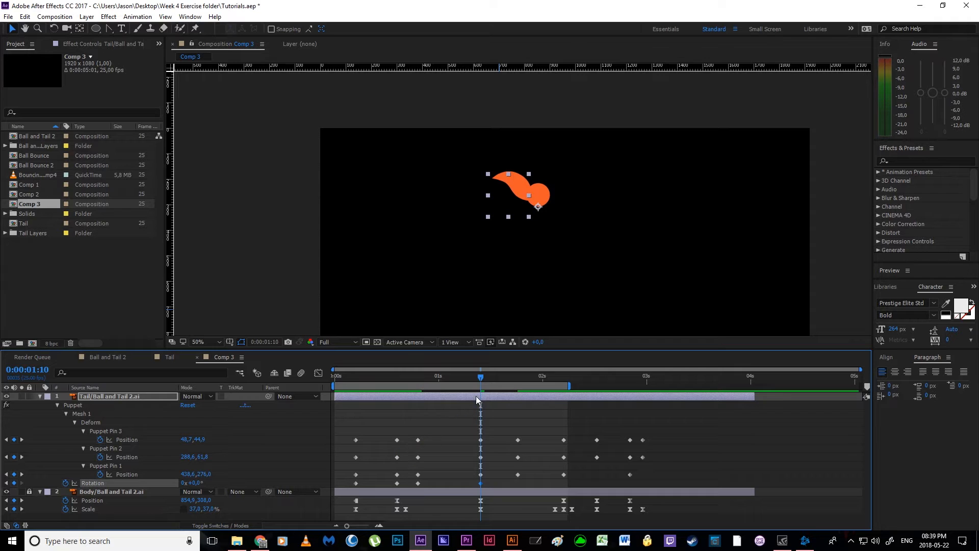
{"action": "left_click_drag", "start_coordinate": [480, 376], "coordinate": [481, 427]}
{"action": "left_click_drag", "start_coordinate": [204, 482], "coordinate": [204, 488]}
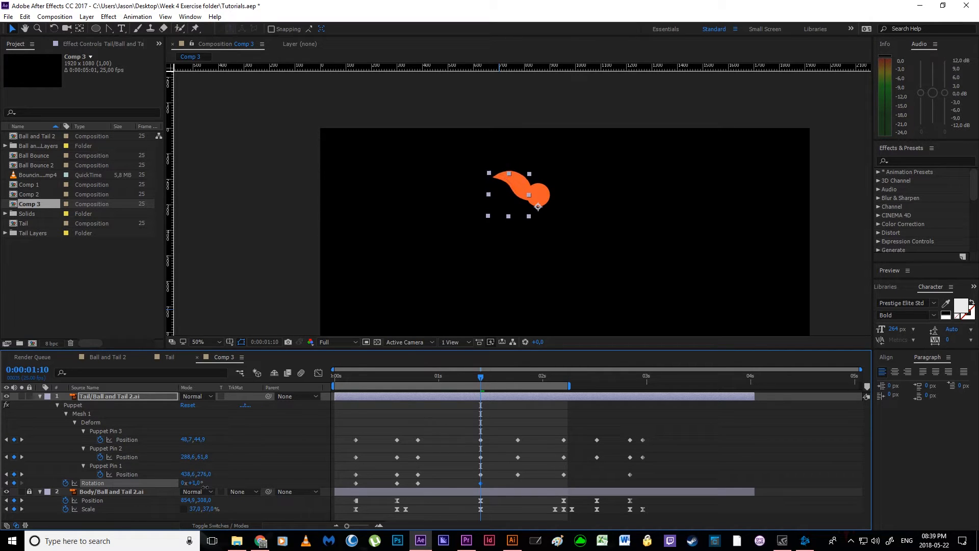
At 0:00:01:10, raise all three puppet pins together, placing Pin 1 at about (432, 225), Pin 2 at (282, 11) and Pin 3 at (42, -6).
{"action": "left_click", "coordinate": [480, 474]}
{"action": "scroll", "coordinate": [519, 305], "scroll_direction": "up", "scroll_amount": 2}
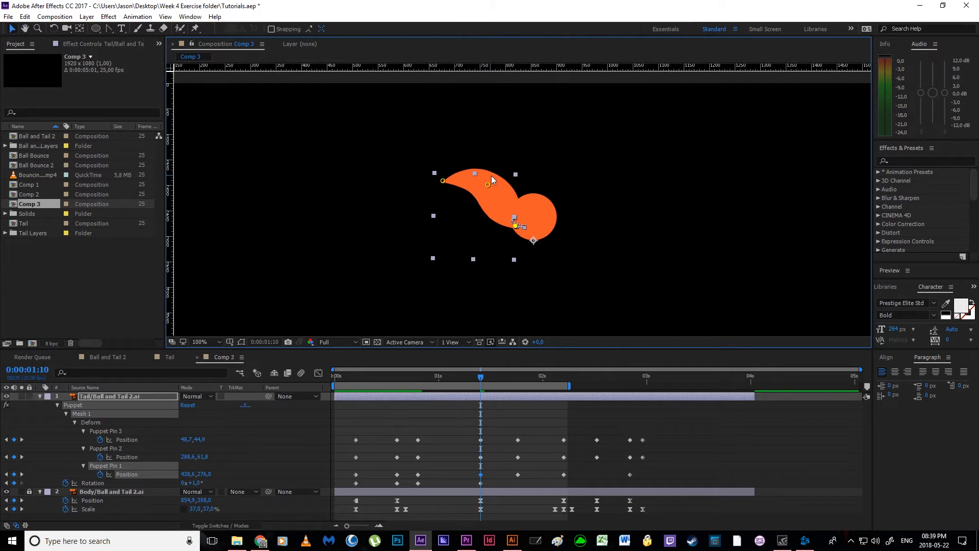
{"action": "left_click", "coordinate": [488, 184], "text": "shift"}
{"action": "key", "text": "ctrl+z"}
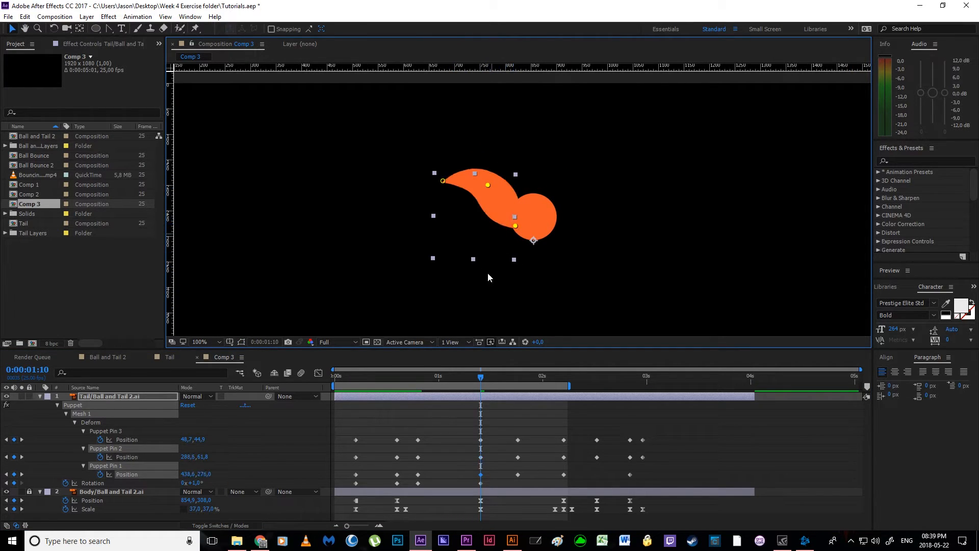
{"action": "left_click", "coordinate": [491, 435]}
{"action": "left_click_drag", "start_coordinate": [469, 433], "coordinate": [486, 473]}
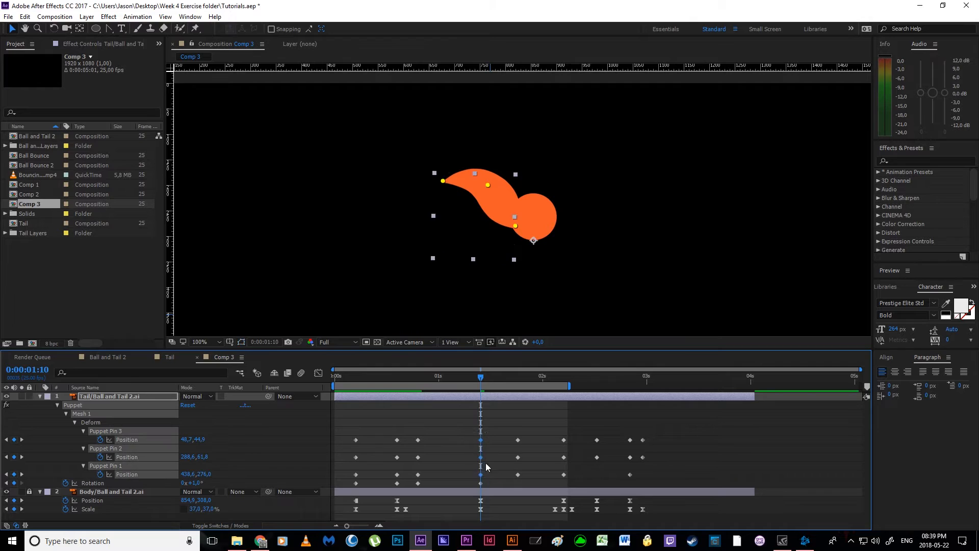
{"action": "left_click_drag", "start_coordinate": [490, 188], "coordinate": [488, 178]}
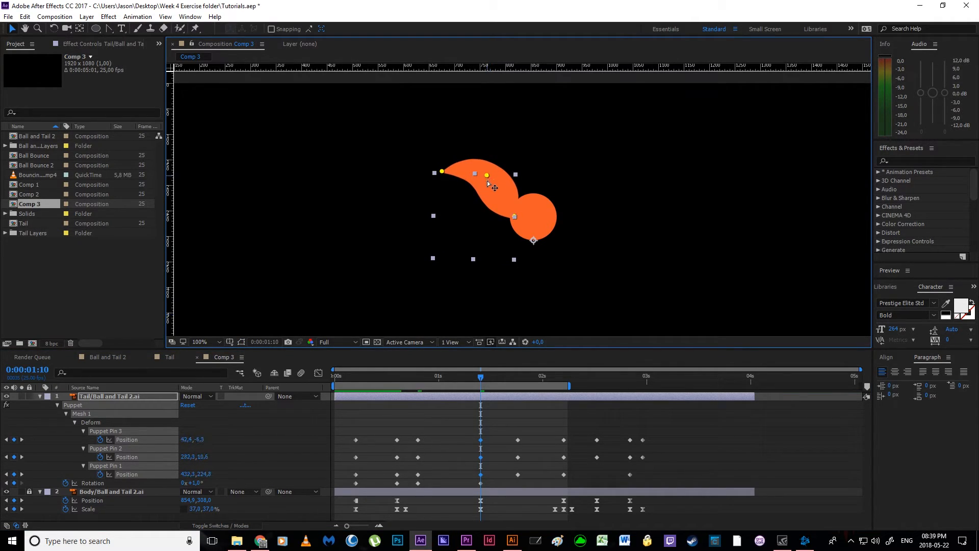
Scrub back through the tail's motion and extend the work area to the end of the layers.
{"action": "left_click_drag", "start_coordinate": [435, 378], "coordinate": [517, 383]}
{"action": "key", "text": "space"}
{"action": "left_click_drag", "start_coordinate": [604, 325], "coordinate": [516, 214]}
{"action": "scroll", "coordinate": [510, 229], "scroll_direction": "down", "scroll_amount": 4}
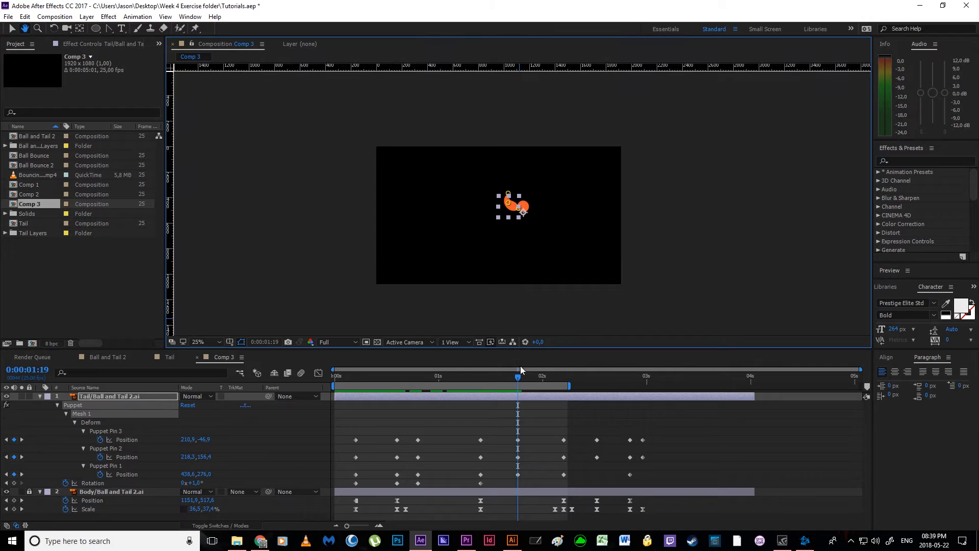
{"action": "left_click_drag", "start_coordinate": [518, 379], "coordinate": [353, 423]}
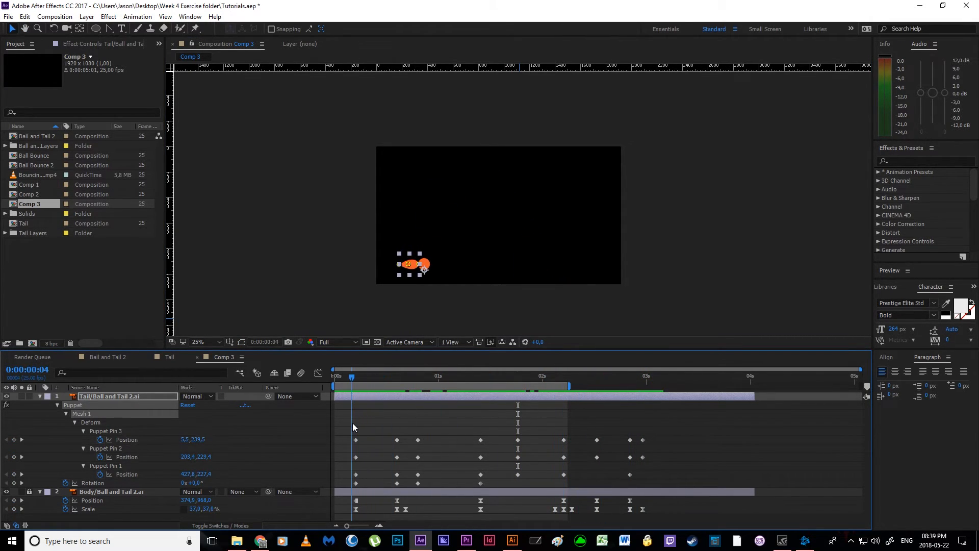
{"action": "left_click", "coordinate": [350, 420]}
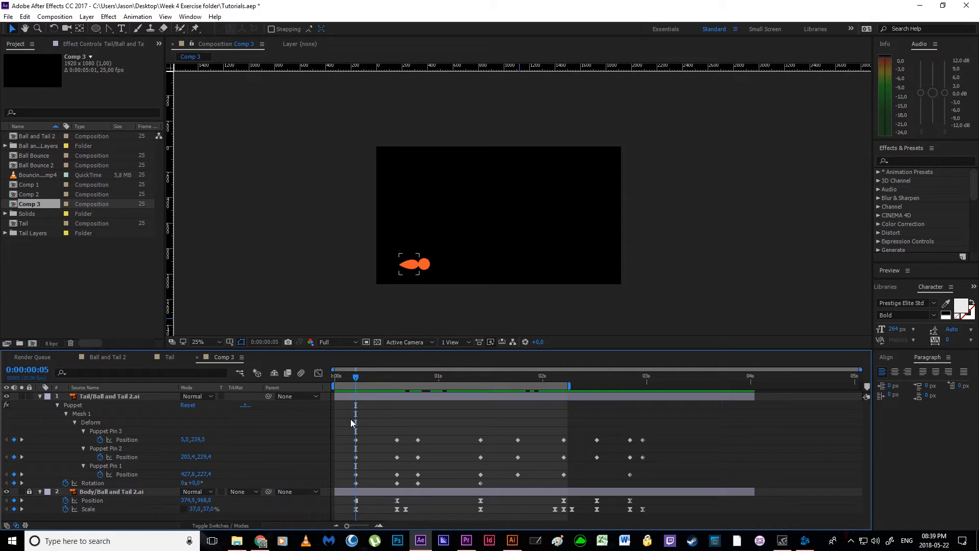
{"action": "mouse_move", "coordinate": [351, 418]}
{"action": "left_mouse_down"}
{"action": "mouse_move", "coordinate": [556, 395]}
{"action": "mouse_move", "coordinate": [684, 395]}
{"action": "mouse_move", "coordinate": [761, 416]}
{"action": "left_mouse_up"}
Try rotating the tail to about 46° at 0:00:02:13 and undo the change.
{"action": "left_click_drag", "start_coordinate": [558, 378], "coordinate": [598, 434]}
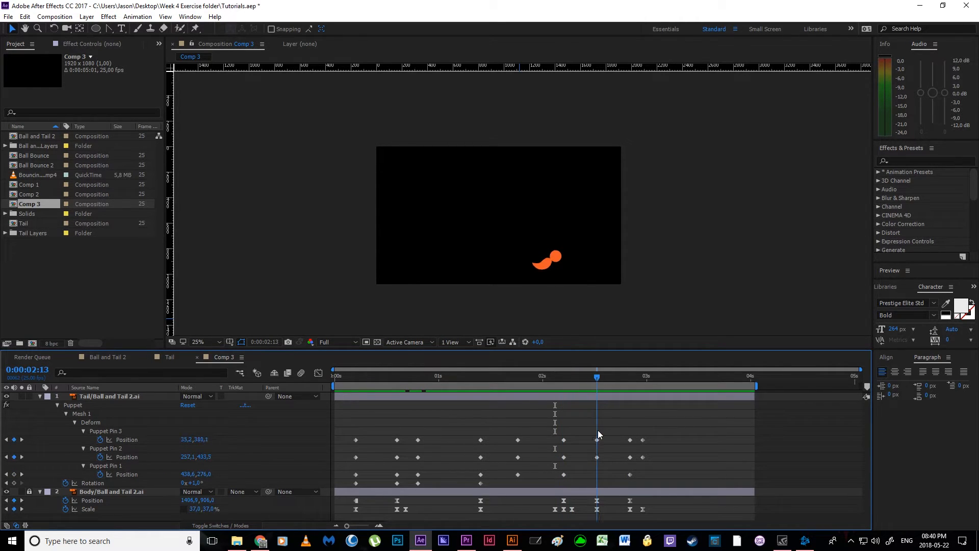
{"action": "left_click_drag", "start_coordinate": [199, 482], "coordinate": [220, 482]}
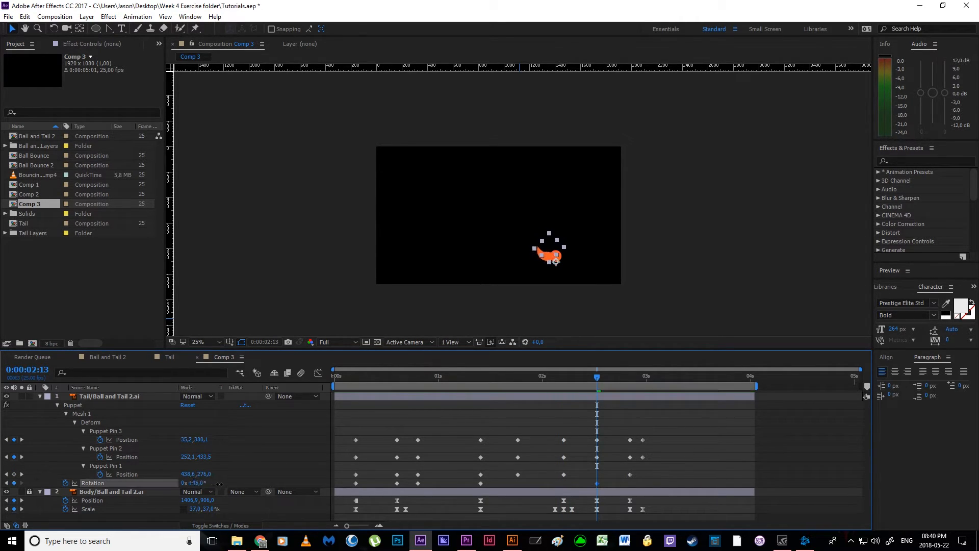
{"action": "key", "text": "ctrl+z"}
Shift the Puppet Pin 2 and Pin 3 position keyframes at 0:00:02:13 earlier, to about 0:00:02:09.
{"action": "scroll", "coordinate": [570, 282], "scroll_direction": "up", "scroll_amount": 1}
{"action": "left_click_drag", "start_coordinate": [526, 265], "coordinate": [482, 218]}
{"action": "mouse_move", "coordinate": [598, 378]}
{"action": "left_mouse_down"}
{"action": "mouse_move", "coordinate": [508, 393]}
{"action": "mouse_move", "coordinate": [598, 394]}
{"action": "mouse_move", "coordinate": [564, 401]}
{"action": "mouse_move", "coordinate": [579, 402]}
{"action": "mouse_move", "coordinate": [599, 459]}
{"action": "mouse_move", "coordinate": [582, 458]}
{"action": "mouse_move", "coordinate": [589, 381]}
{"action": "mouse_move", "coordinate": [598, 383]}
{"action": "left_mouse_up"}
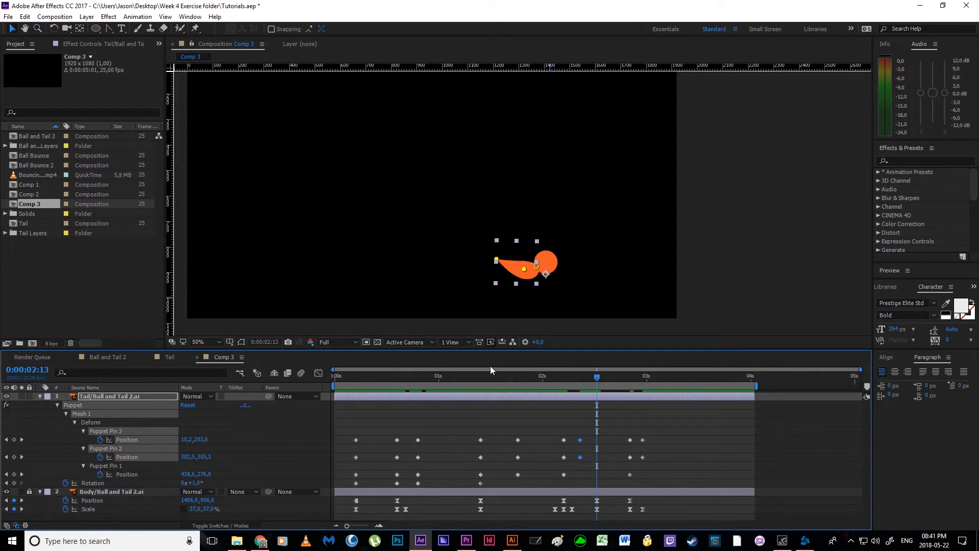
At 0:00:02:13, arch the tail upward by moving Puppet Pin 2 to about (281, 16) and Pin 3 to about (21, 49).
{"action": "scroll", "coordinate": [486, 270], "scroll_direction": "up", "scroll_amount": 1}
{"action": "left_click_drag", "start_coordinate": [542, 320], "coordinate": [511, 242]}
{"action": "key", "text": "v"}
{"action": "left_click", "coordinate": [500, 228]}
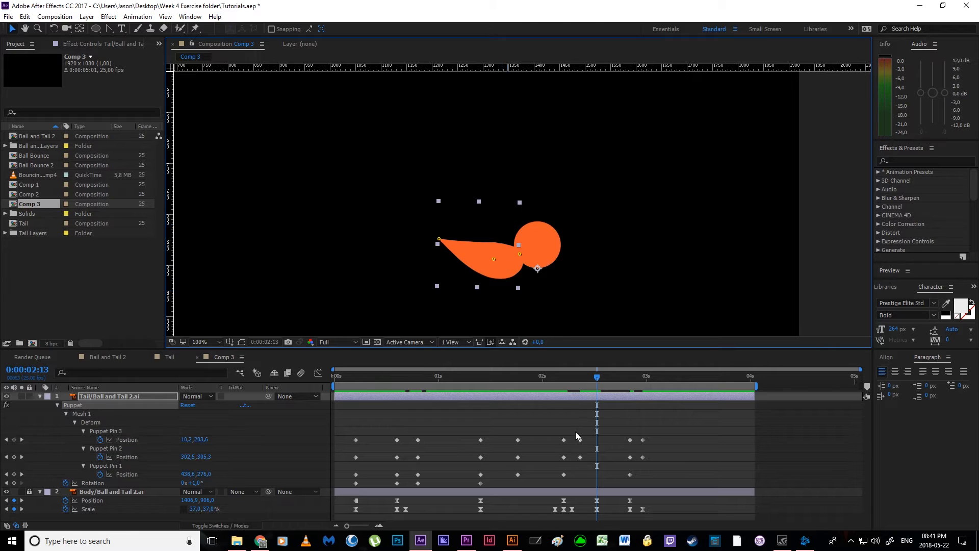
{"action": "left_click_drag", "start_coordinate": [493, 260], "coordinate": [492, 205]}
At 0:00:02:21, curl the tail up by moving Puppet Pin 2 to about (265, 69) and Pin 3 to about (285, -119), and preview the motion.
{"action": "left_click_drag", "start_coordinate": [600, 377], "coordinate": [629, 387]}
{"action": "left_click", "coordinate": [598, 439], "text": "shift"}
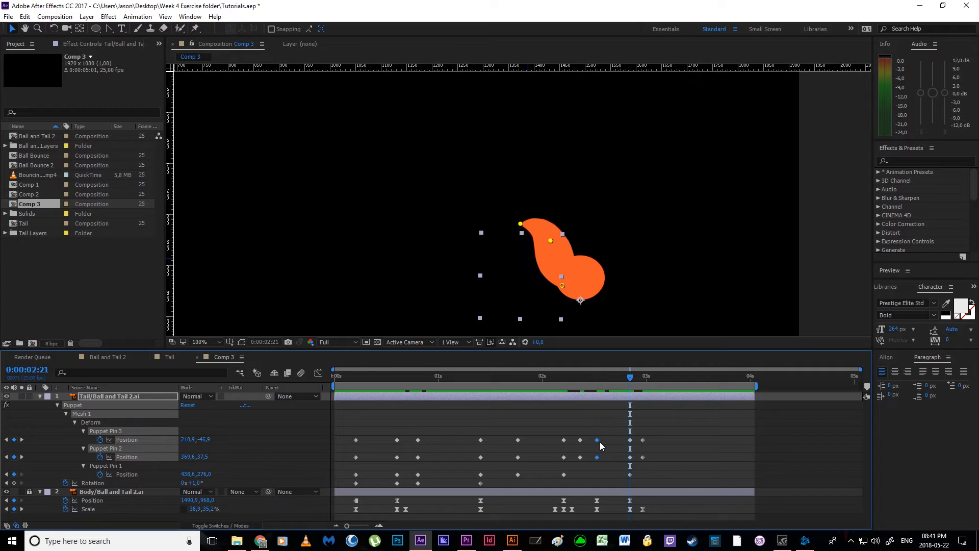
{"action": "mouse_move", "coordinate": [632, 380]}
{"action": "left_mouse_down"}
{"action": "mouse_move", "coordinate": [501, 379]}
{"action": "mouse_move", "coordinate": [625, 384]}
{"action": "mouse_move", "coordinate": [526, 383]}
{"action": "mouse_move", "coordinate": [629, 394]}
{"action": "left_mouse_up"}
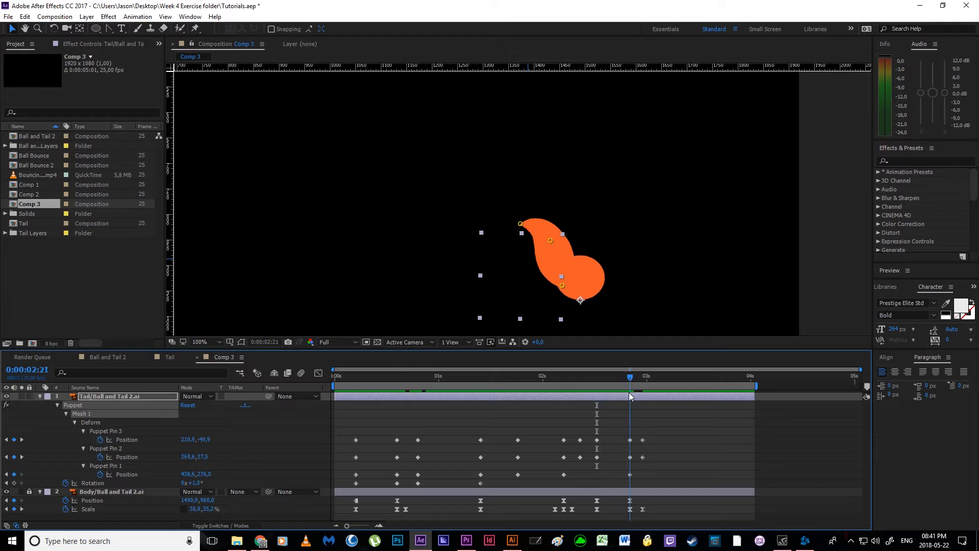
{"action": "left_click_drag", "start_coordinate": [549, 243], "coordinate": [543, 209]}
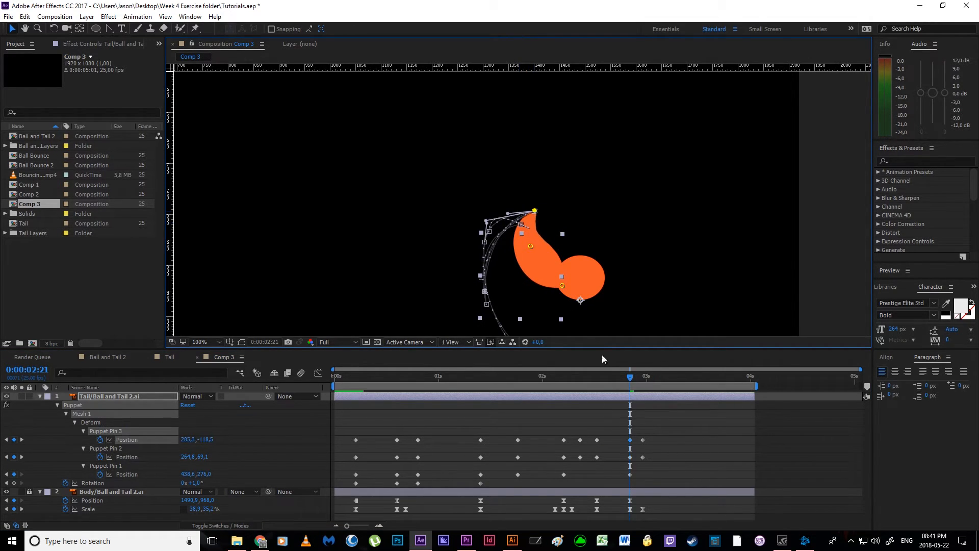
{"action": "left_click_drag", "start_coordinate": [627, 373], "coordinate": [641, 403]}
{"action": "left_click", "coordinate": [552, 408]}
{"action": "scroll", "coordinate": [528, 280], "scroll_direction": "down", "scroll_amount": 4}
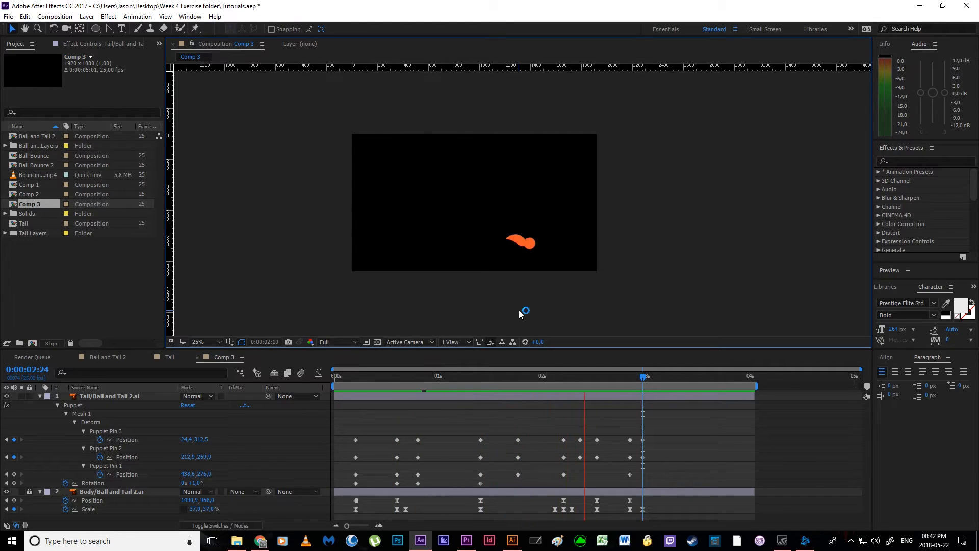
At 0:00:02:13, soften the tail's arch by moving Puppet Pin 2 to about (261, 82) and Pin 3 to about (37, 6).
{"action": "left_click_drag", "start_coordinate": [552, 375], "coordinate": [597, 391]}
{"action": "scroll", "coordinate": [537, 267], "scroll_direction": "up", "scroll_amount": 4}
{"action": "left_click_drag", "start_coordinate": [525, 196], "coordinate": [520, 91]}
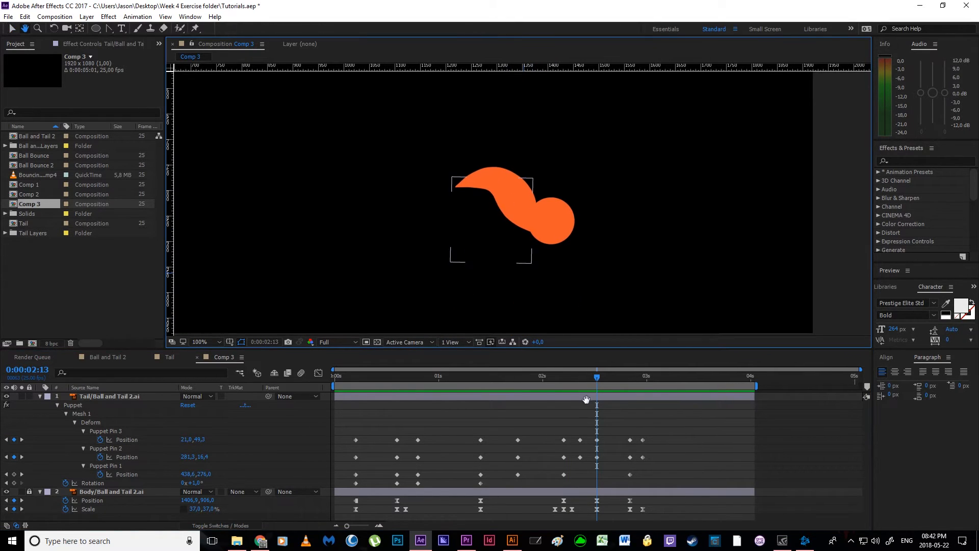
{"action": "left_click", "coordinate": [598, 440]}
{"action": "left_click_drag", "start_coordinate": [505, 181], "coordinate": [460, 182]}
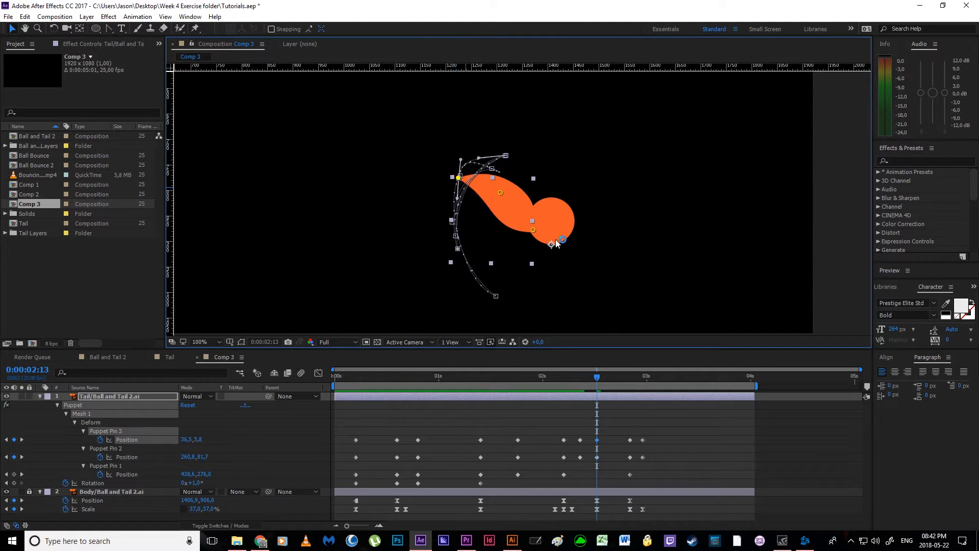
{"action": "left_click_drag", "start_coordinate": [203, 481], "coordinate": [187, 483]}
{"action": "key", "text": "ctrl+z"}
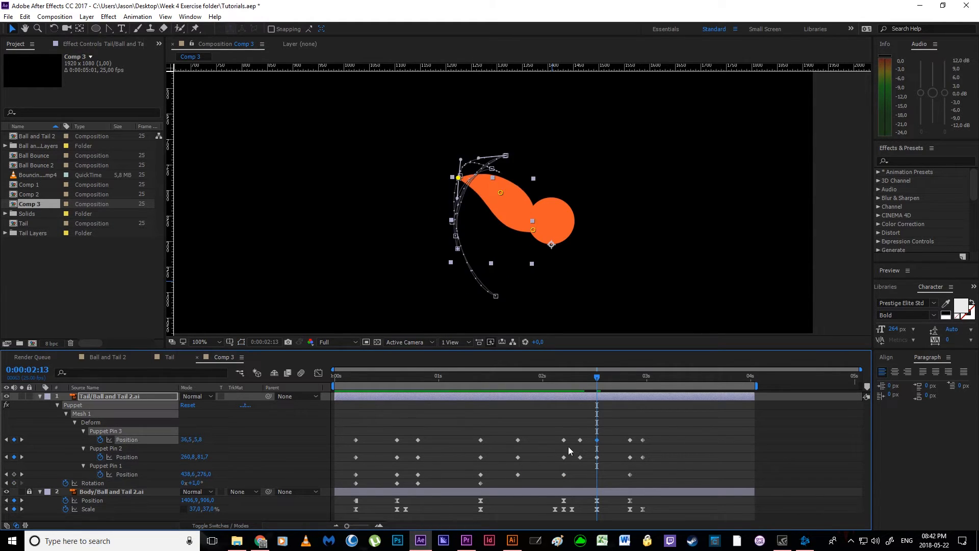
Scrub and play back the last bounce from about 0:00:02:02 to check the tail's motion.
{"action": "left_click_drag", "start_coordinate": [596, 380], "coordinate": [621, 386]}
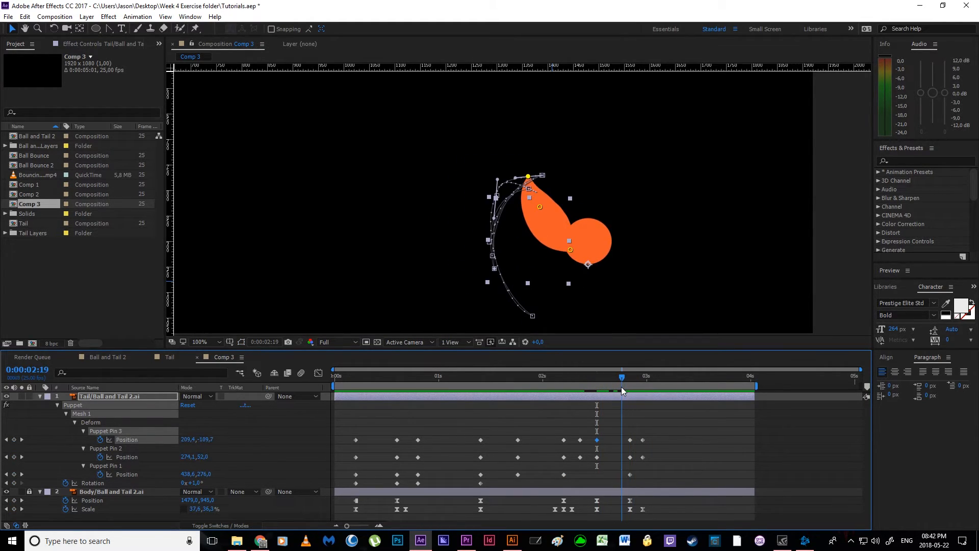
{"action": "key", "text": "comma"}
{"action": "key", "text": "comma"}
{"action": "key", "text": "comma"}
{"action": "left_click_drag", "start_coordinate": [560, 378], "coordinate": [550, 378]}
{"action": "key", "text": "space"}
{"action": "key", "text": "space"}
{"action": "key", "text": "space"}
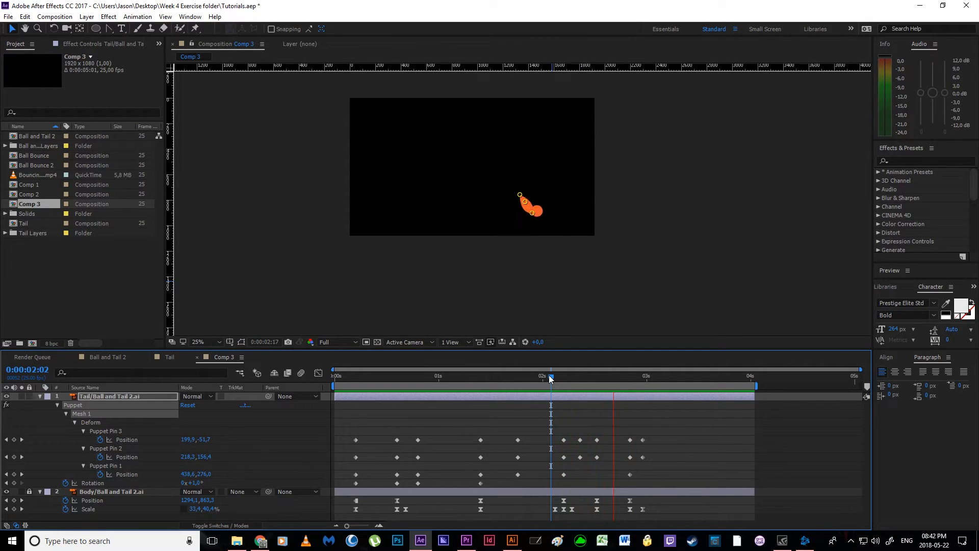
Apply Easy Ease to all of the tail layer's puppet pin and rotation keyframes.
{"action": "left_click_drag", "start_coordinate": [549, 378], "coordinate": [639, 393]}
{"action": "left_click_drag", "start_coordinate": [686, 428], "coordinate": [345, 486]}
{"action": "key", "text": "F9"}
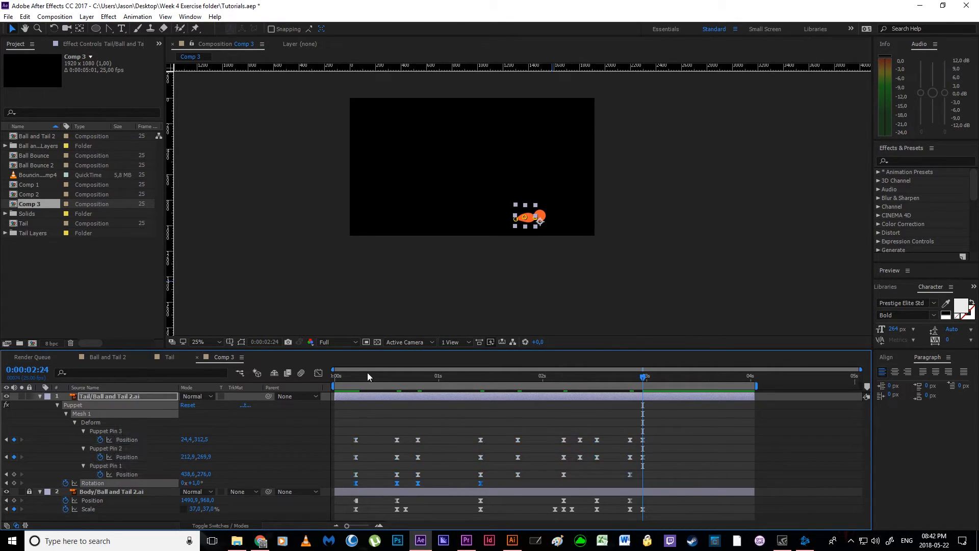
Play the eased animation from the start and examine the tail up to 0:00:01:10, the top of the jump.
{"action": "left_click_drag", "start_coordinate": [367, 372], "coordinate": [335, 375]}
{"action": "left_click", "coordinate": [360, 421]}
{"action": "key", "text": "space"}
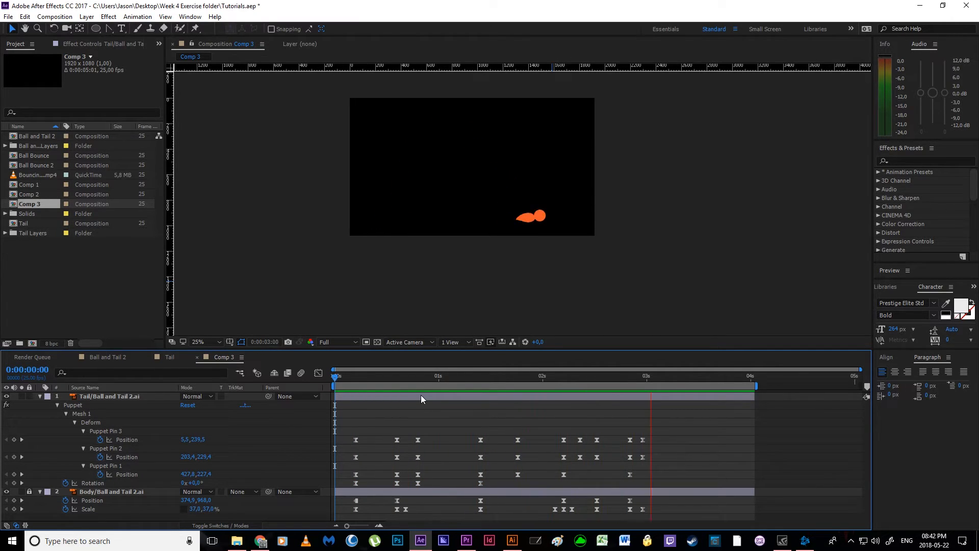
{"action": "key", "text": "space"}
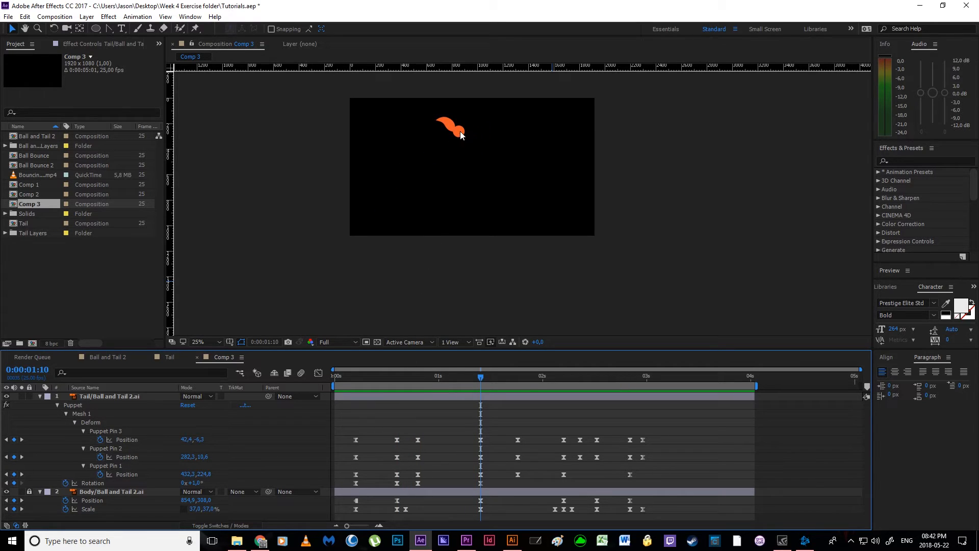
{"action": "left_click_drag", "start_coordinate": [350, 375], "coordinate": [479, 383]}
Examine the tail and ball up close at 0:00:00:05, checking the tail and body layers.
{"action": "left_click", "coordinate": [356, 376]}
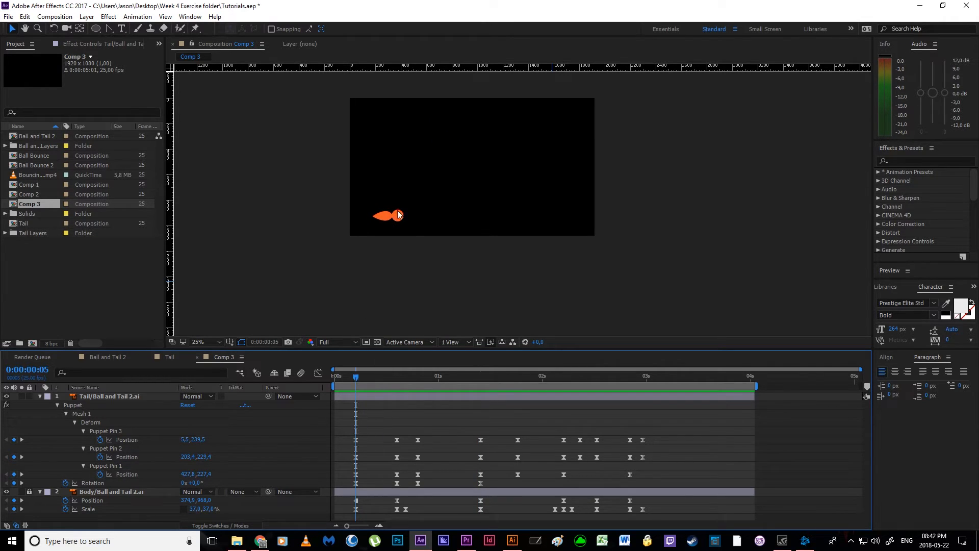
{"action": "scroll", "coordinate": [367, 221], "scroll_direction": "up", "scroll_amount": 2}
{"action": "key", "text": "space"}
{"action": "left_click_drag", "start_coordinate": [209, 218], "coordinate": [498, 213]}
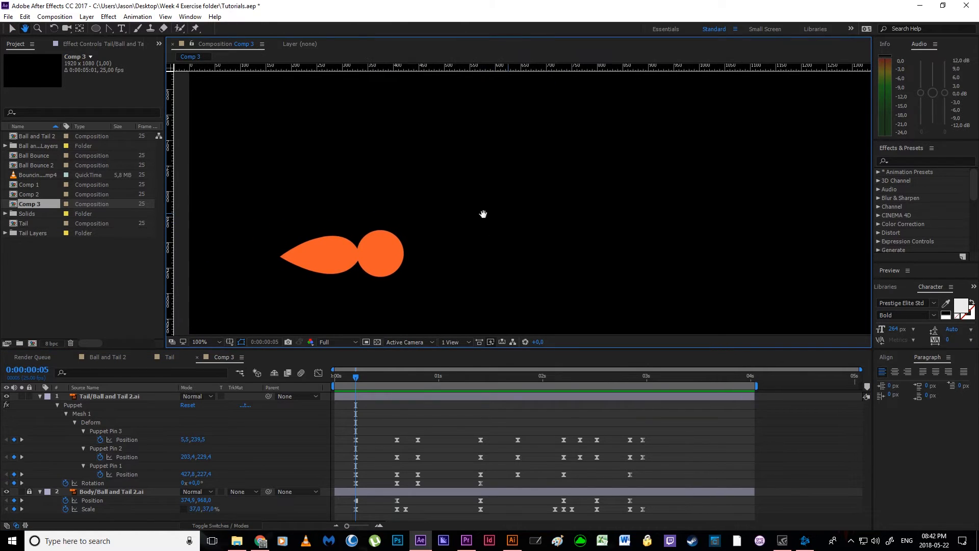
{"action": "left_click", "coordinate": [322, 252]}
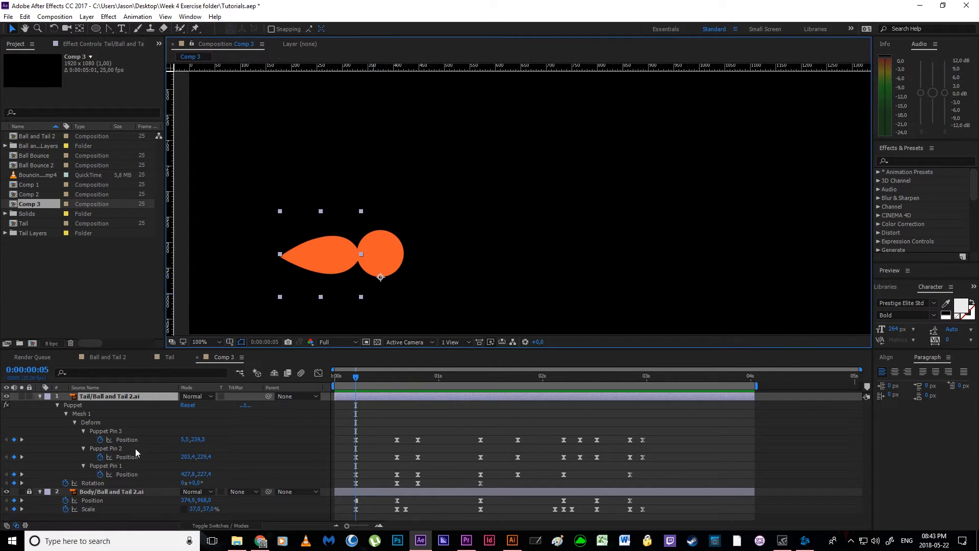
{"action": "left_click", "coordinate": [97, 491]}
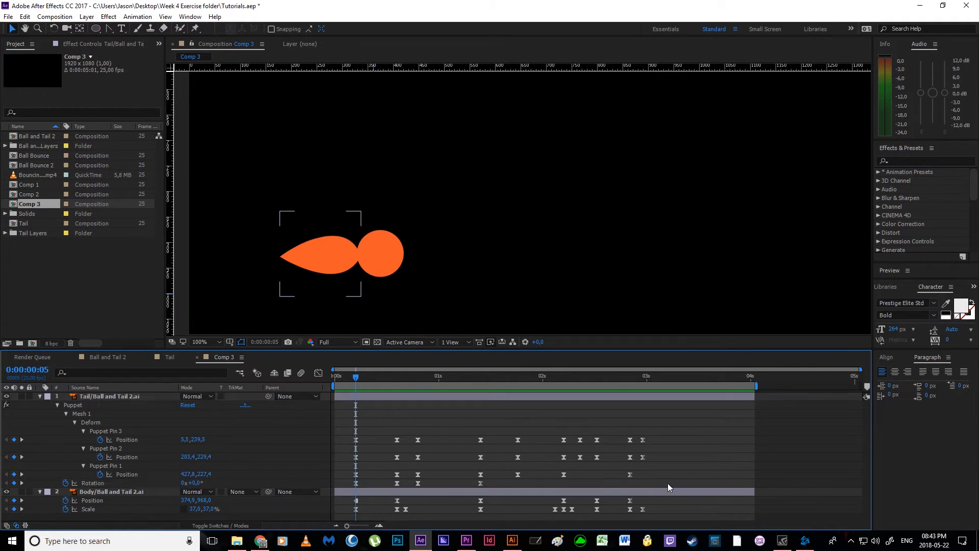
Delete all of the tail layer's Rotation keyframes.
{"action": "left_click_drag", "start_coordinate": [346, 481], "coordinate": [498, 488]}
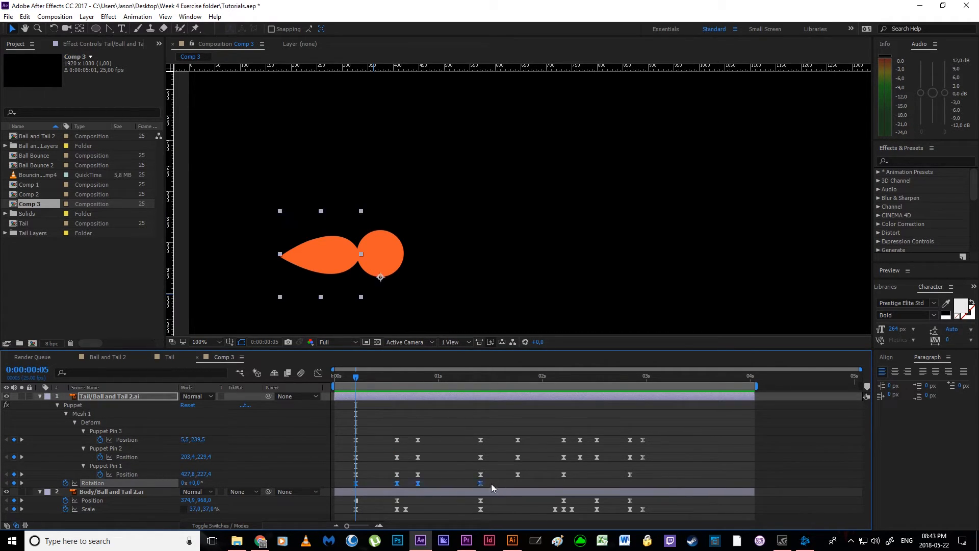
{"action": "left_click_drag", "start_coordinate": [348, 485], "coordinate": [414, 483]}
{"action": "left_click_drag", "start_coordinate": [502, 482], "coordinate": [501, 482]}
{"action": "key", "text": "Delete"}
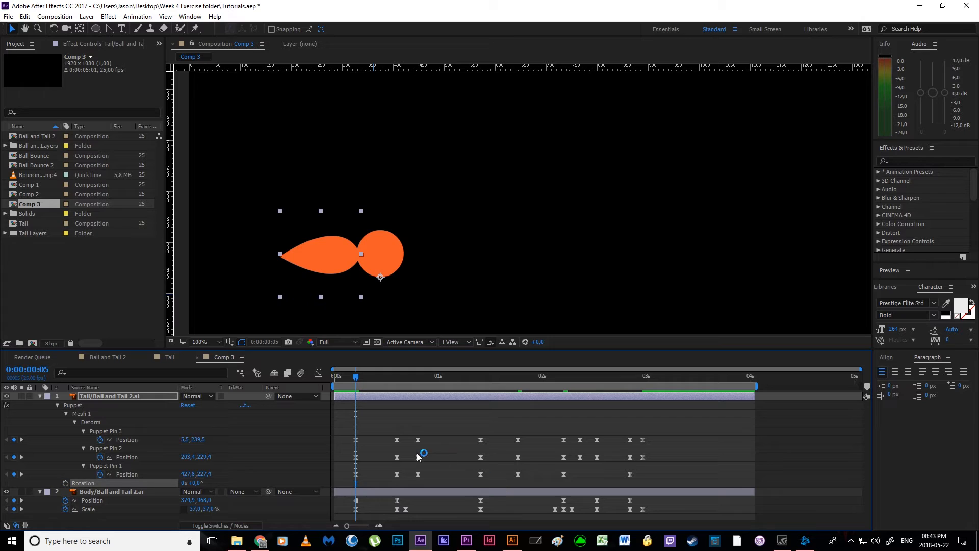
{"action": "key", "text": "ctrl+z"}
{"action": "key", "text": "Delete"}
Reveal the body layer's Rotation and add a rotation keyframe at 0:00:00:05.
{"action": "left_click", "coordinate": [97, 493]}
{"action": "key", "text": "shift+r"}
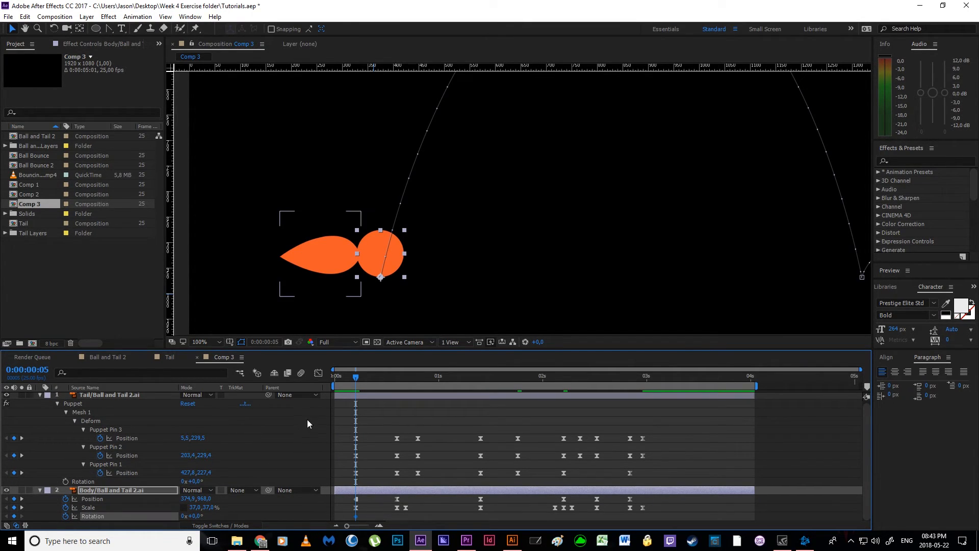
{"action": "left_click", "coordinate": [6, 396]}
{"action": "left_click", "coordinate": [6, 395]}
Link the tail's Rotation to the body layer's Rotation with an expression, then test the link and undo the test rotation.
{"action": "left_click", "coordinate": [65, 481], "text": "alt"}
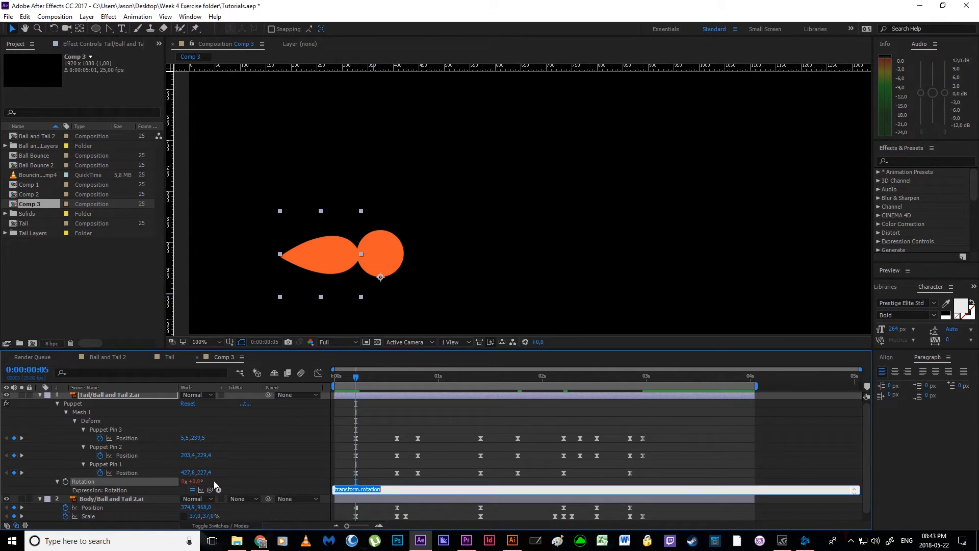
{"action": "left_click_drag", "start_coordinate": [209, 482], "coordinate": [99, 519]}
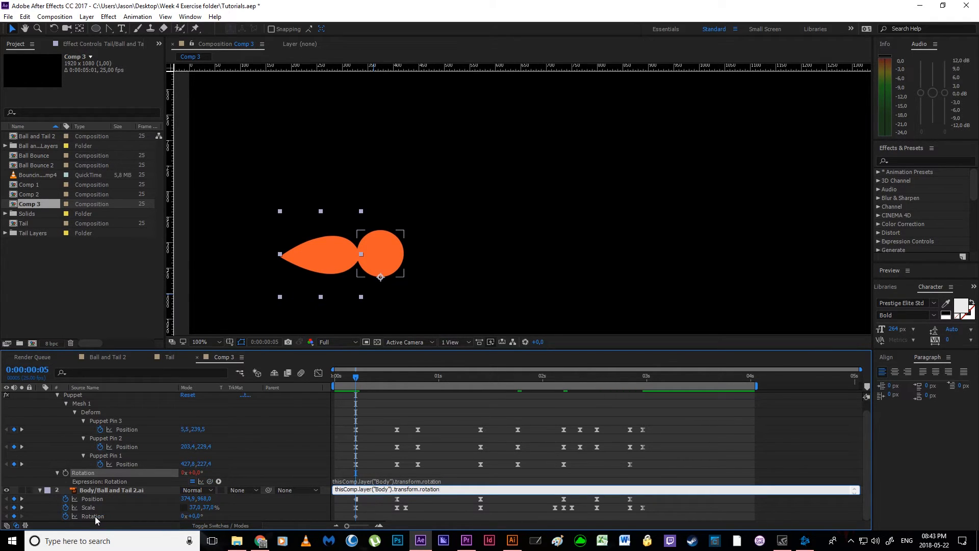
{"action": "left_click", "coordinate": [367, 434]}
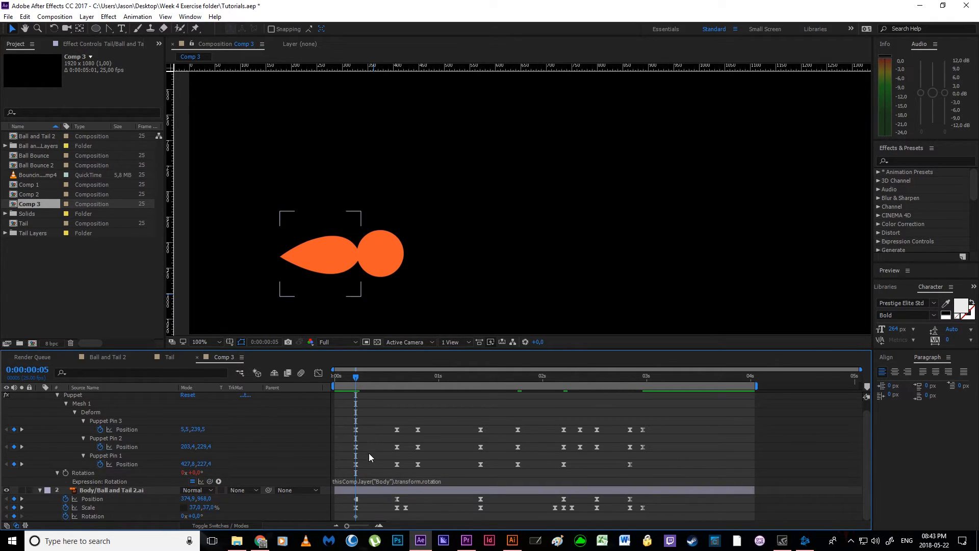
{"action": "left_click_drag", "start_coordinate": [193, 516], "coordinate": [218, 524]}
{"action": "key", "text": "ctrl+z"}
Align the body's first Rotation keyframe with its second Position keyframe and set the body's rotation to -15° at 0:00:00:17.
{"action": "scroll", "coordinate": [349, 262], "scroll_direction": "down", "scroll_amount": 2}
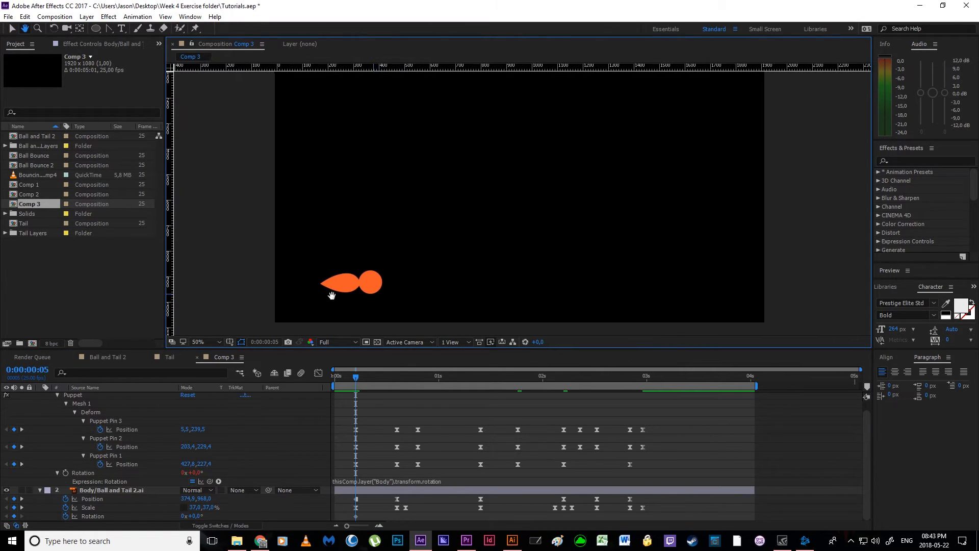
{"action": "left_click_drag", "start_coordinate": [355, 380], "coordinate": [405, 395]}
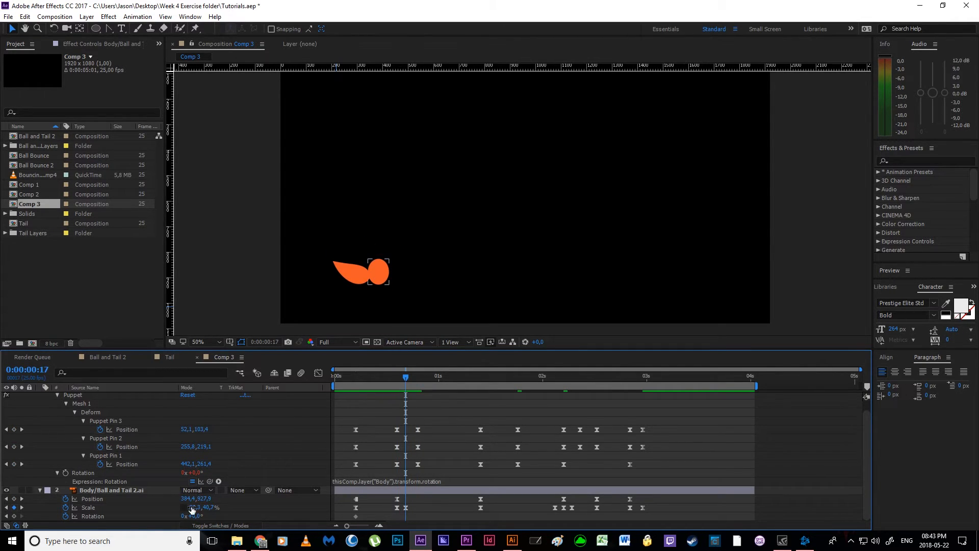
{"action": "left_click_drag", "start_coordinate": [355, 517], "coordinate": [399, 517]}
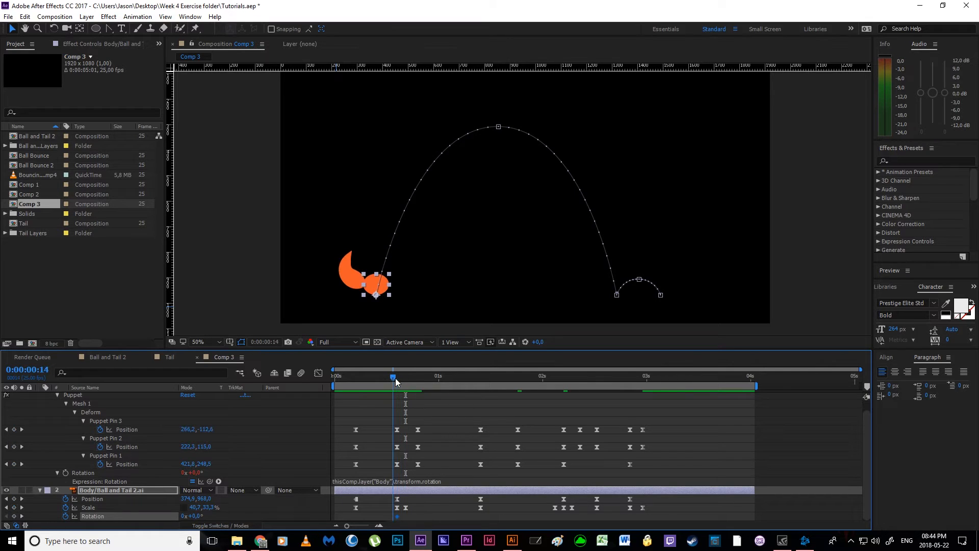
{"action": "mouse_move", "coordinate": [195, 516]}
{"action": "left_mouse_down"}
{"action": "mouse_move", "coordinate": [181, 516]}
{"action": "mouse_move", "coordinate": [200, 521]}
{"action": "left_mouse_up"}
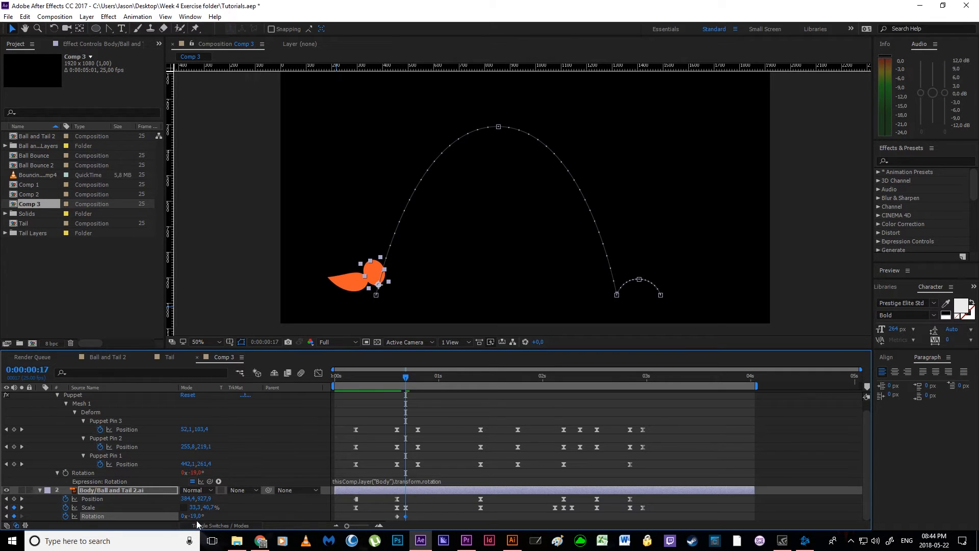
{"action": "type", "text": "5"}
{"action": "key", "text": "Return"}
{"action": "left_click", "coordinate": [424, 514]}
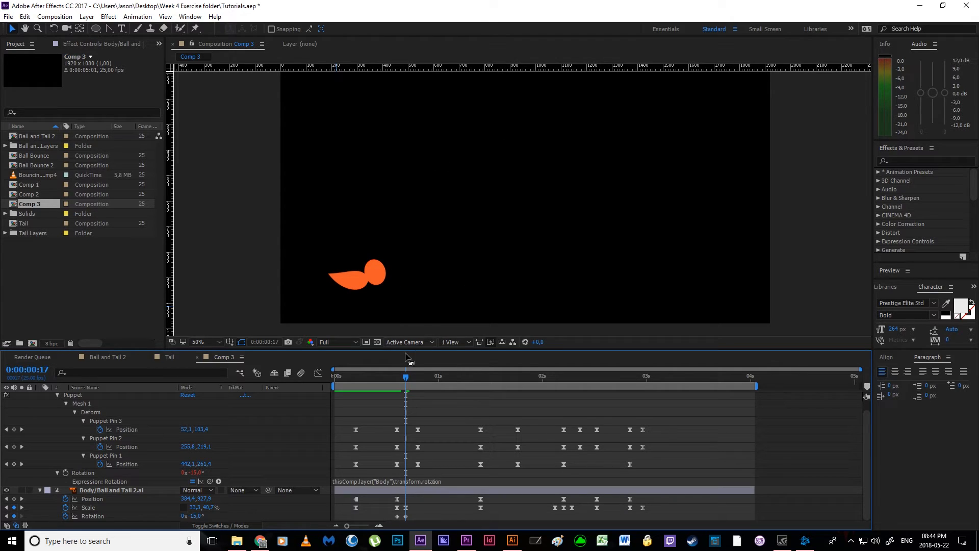
Set the body's rotation to 0° at 0:00:01:10, the top of the jump.
{"action": "left_click_drag", "start_coordinate": [406, 379], "coordinate": [479, 424]}
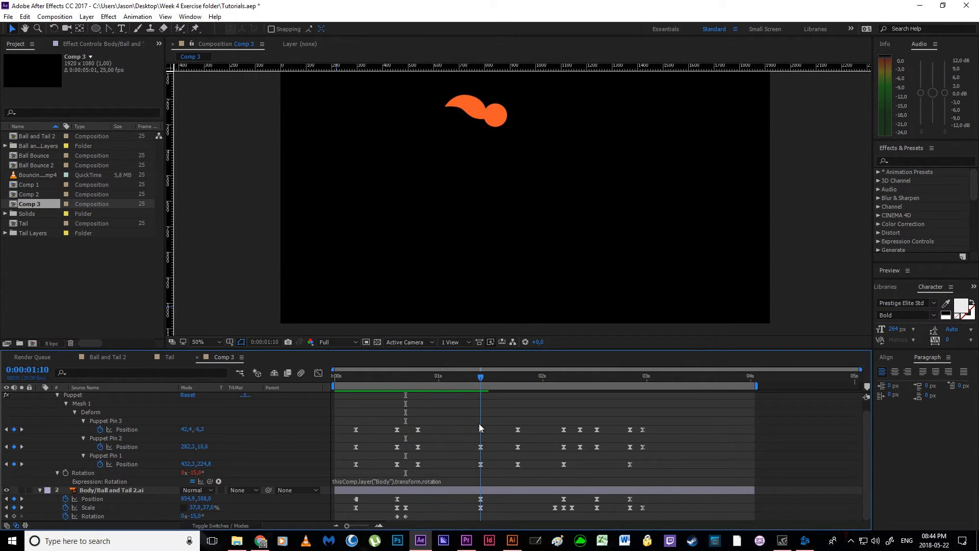
{"action": "left_click", "coordinate": [194, 516]}
{"action": "type", "text": "0"}
{"action": "key", "text": "Return"}
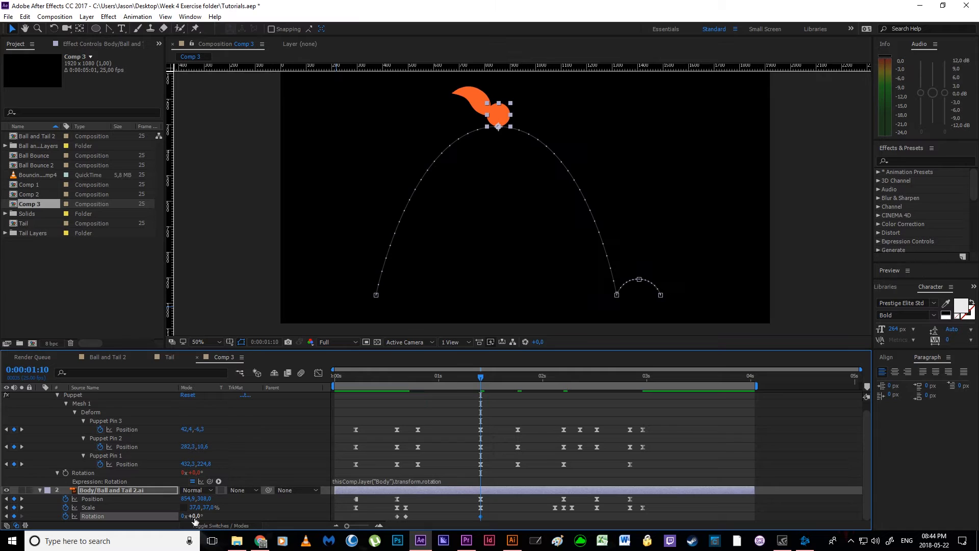
Set the body's rotation to 15° at 0:00:02:03 and copy the 0° keyframe to the landing at 0:00:02:05.
{"action": "left_click_drag", "start_coordinate": [475, 379], "coordinate": [549, 436]}
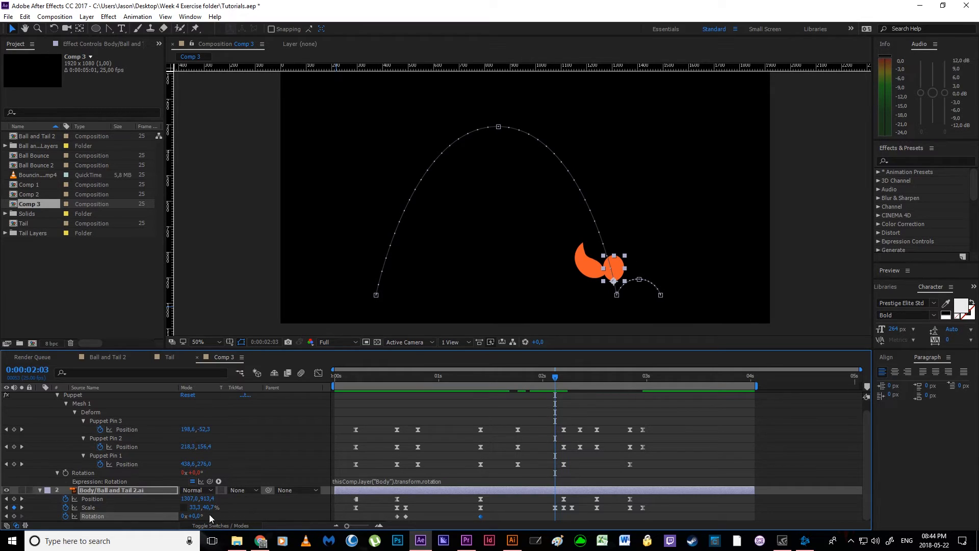
{"action": "type", "text": "15"}
{"action": "key", "text": "Return"}
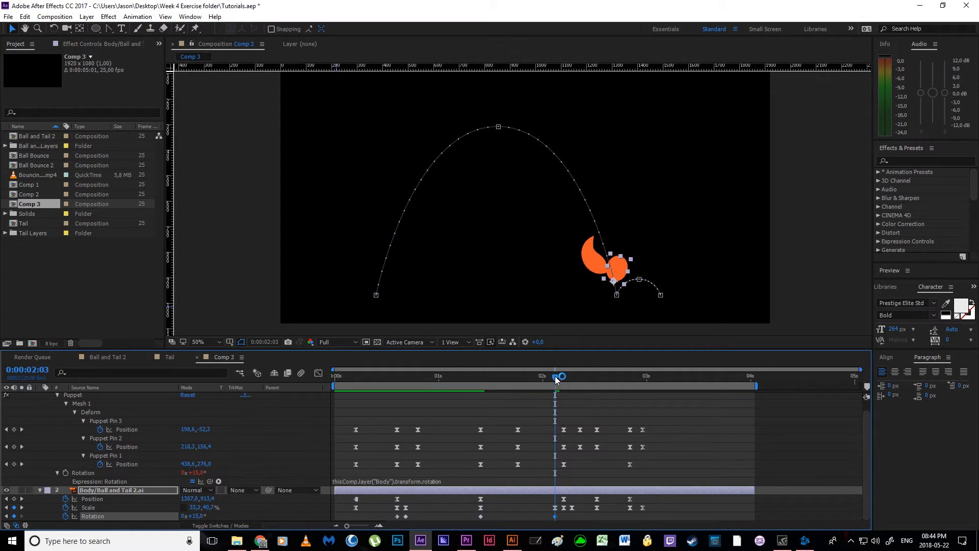
{"action": "left_click_drag", "start_coordinate": [556, 380], "coordinate": [564, 380]}
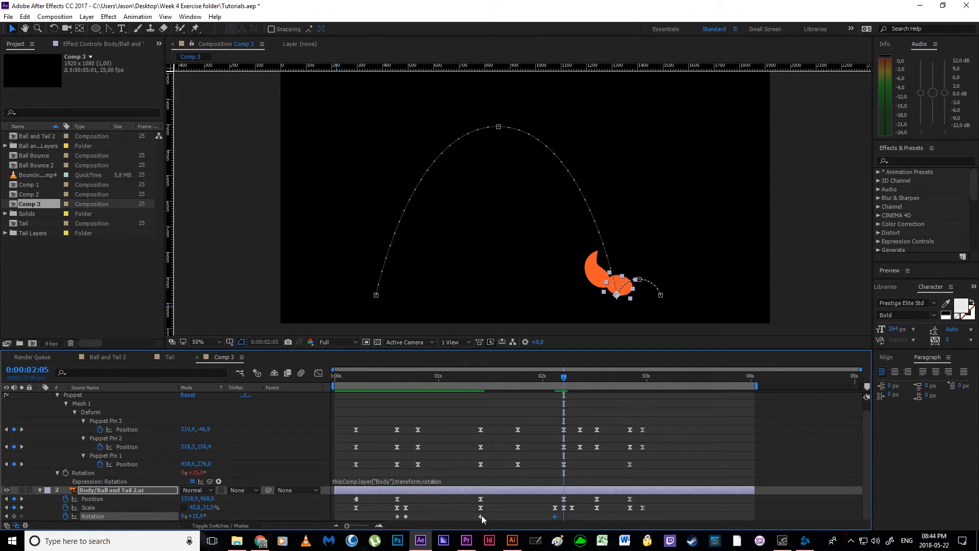
{"action": "key", "text": "ctrl+c"}
{"action": "key", "text": "ctrl+v"}
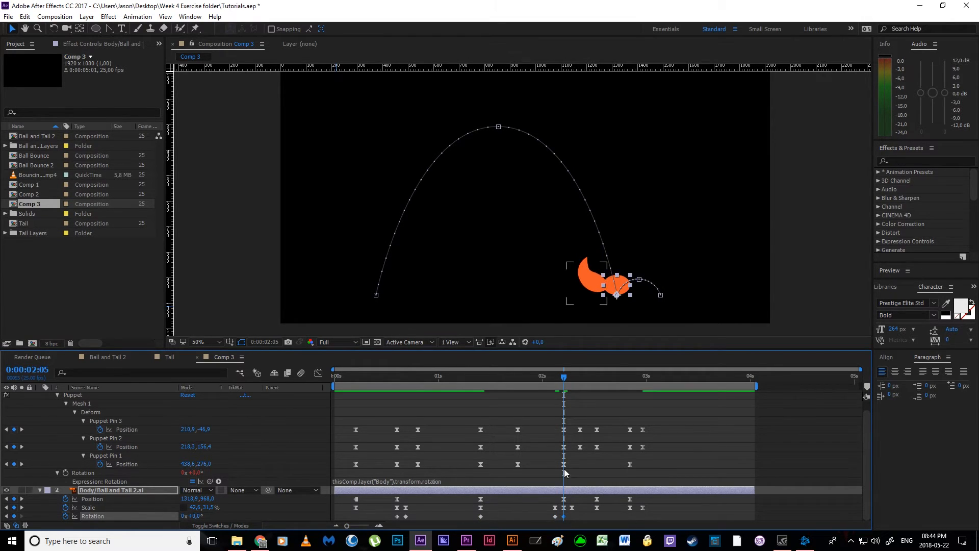
Apply Easy Ease to all of the body layer's Rotation keyframes.
{"action": "left_click_drag", "start_coordinate": [572, 380], "coordinate": [402, 424]}
{"action": "left_click_drag", "start_coordinate": [586, 520], "coordinate": [368, 516]}
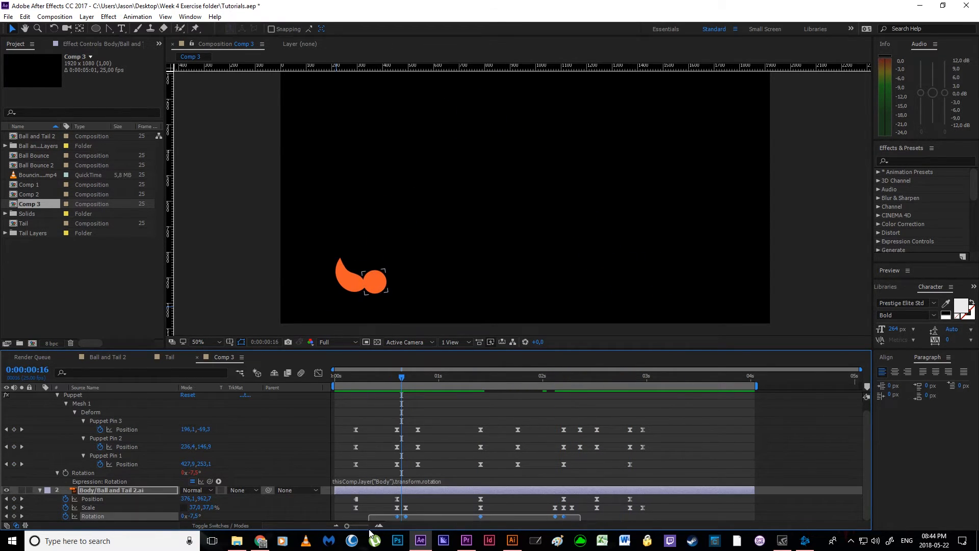
{"action": "key", "text": "F9"}
{"action": "left_click", "coordinate": [400, 518]}
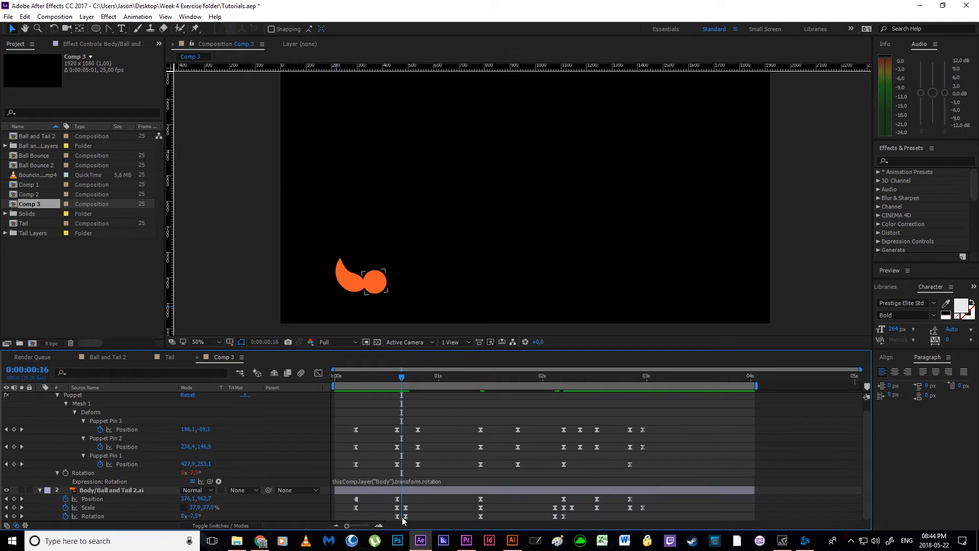
Shape the body's rotation speed curve with about 80% outgoing influence at 0:00:00:17 and about 77% incoming influence at 0:00:01:10.
{"action": "left_click", "coordinate": [406, 379]}
{"action": "left_click", "coordinate": [405, 516]}
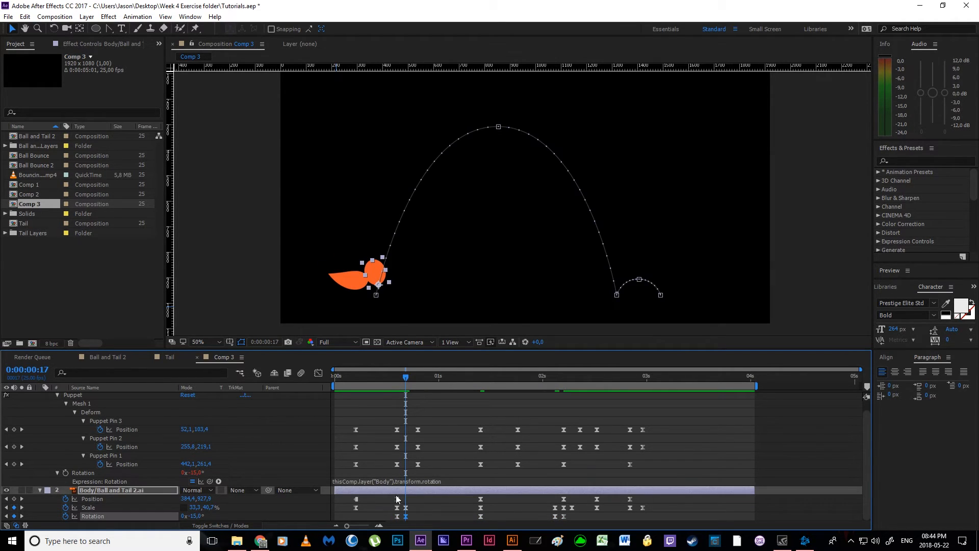
{"action": "left_click", "coordinate": [319, 373]}
{"action": "scroll", "coordinate": [407, 497], "scroll_direction": "up", "scroll_amount": 2}
{"action": "left_click_drag", "start_coordinate": [470, 443], "coordinate": [442, 453]}
{"action": "left_click_drag", "start_coordinate": [368, 378], "coordinate": [395, 410]}
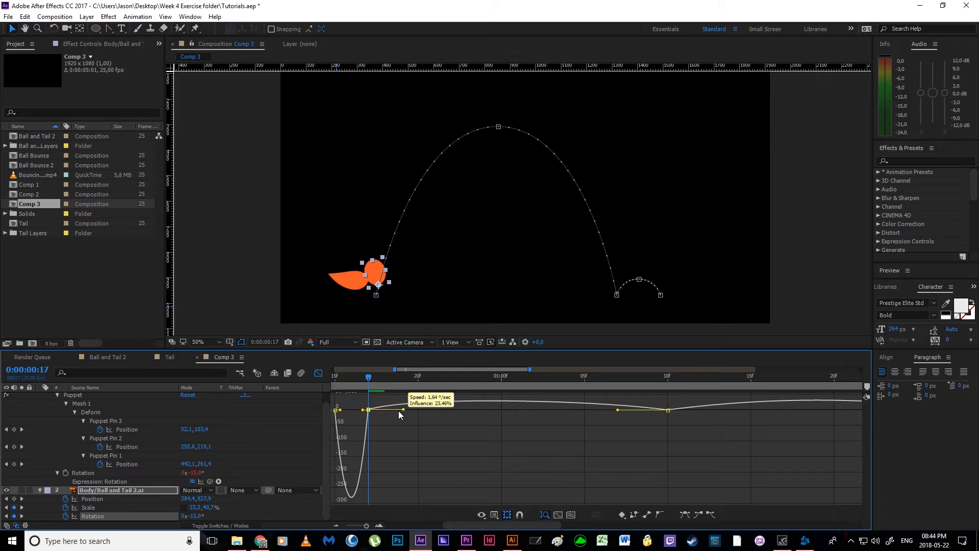
{"action": "left_click_drag", "start_coordinate": [614, 410], "coordinate": [639, 420]}
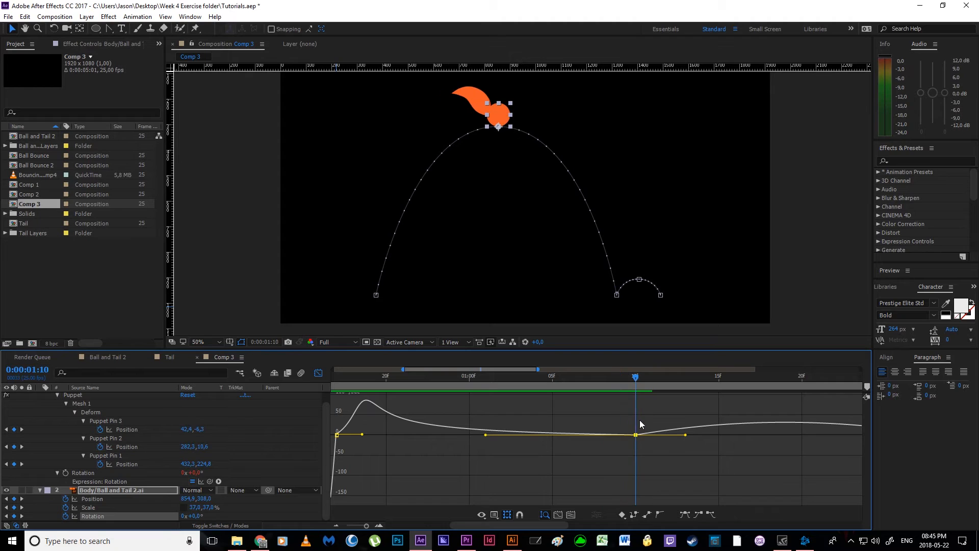
{"action": "left_click_drag", "start_coordinate": [486, 435], "coordinate": [522, 436]}
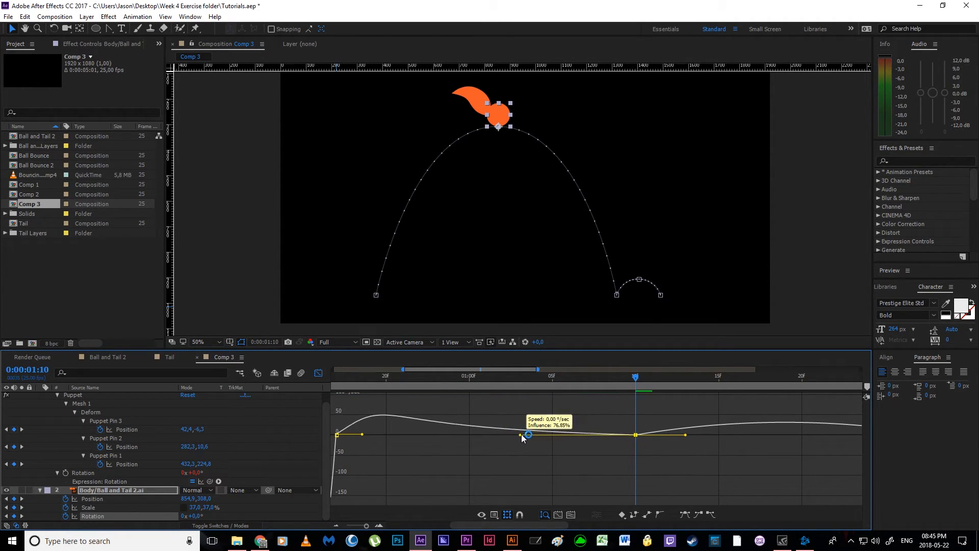
{"action": "left_click_drag", "start_coordinate": [367, 425], "coordinate": [455, 423]}
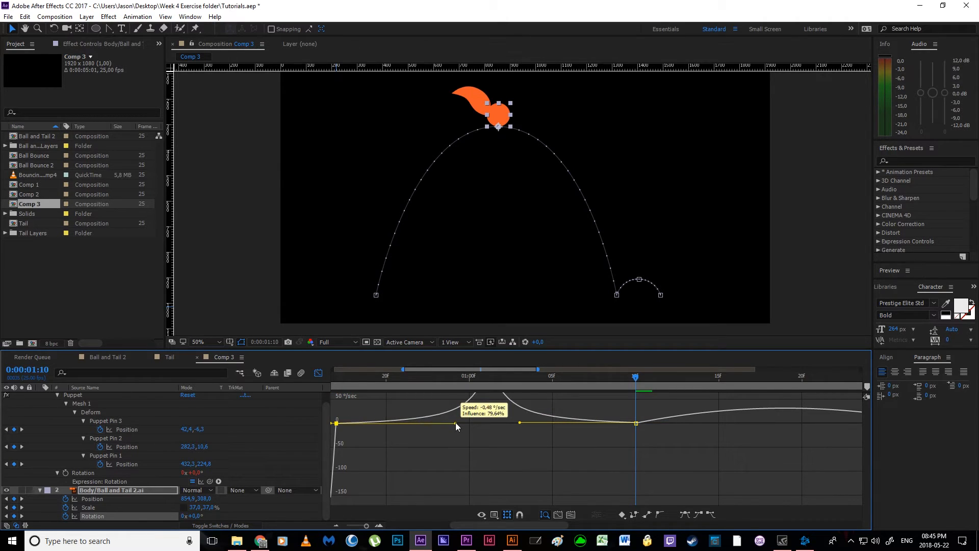
Refine the body's rotation speed handles around 0:00:01:10, checking the poses between 0:00:00:17 and 0:00:02:03.
{"action": "left_click_drag", "start_coordinate": [336, 377], "coordinate": [634, 428]}
{"action": "left_click_drag", "start_coordinate": [521, 438], "coordinate": [531, 437]}
{"action": "left_click", "coordinate": [451, 435]}
{"action": "left_click_drag", "start_coordinate": [680, 446], "coordinate": [554, 425]}
{"action": "left_click", "coordinate": [470, 422]}
{"action": "left_click_drag", "start_coordinate": [717, 423], "coordinate": [636, 421]}
{"action": "left_click_drag", "start_coordinate": [484, 382], "coordinate": [717, 421]}
{"action": "left_click_drag", "start_coordinate": [554, 423], "coordinate": [656, 422]}
{"action": "key", "text": "Page_Up"}
{"action": "left_click_drag", "start_coordinate": [604, 377], "coordinate": [772, 413]}
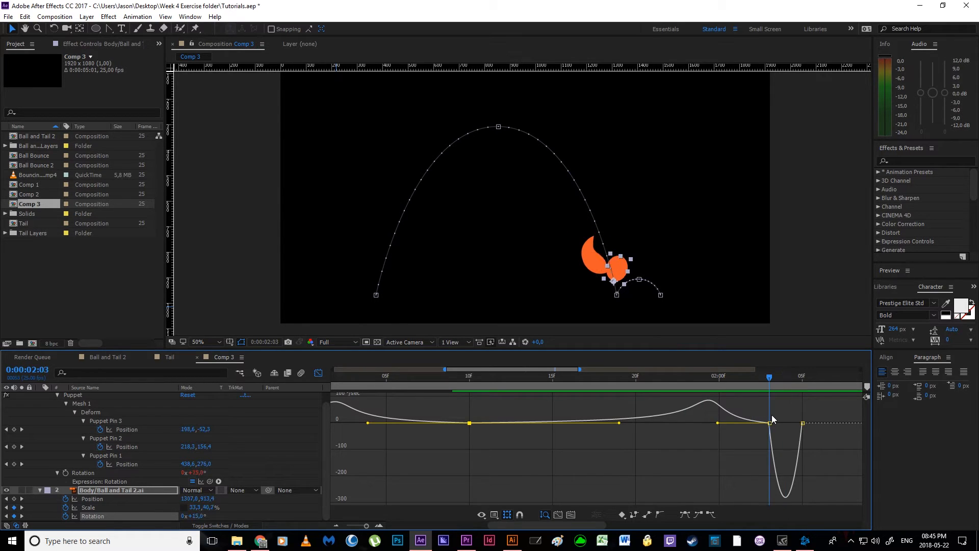
Shorten the rotation curve's outgoing handle at 0:00:01:10, lengthen the incoming handle at 0:00:02:03, and preview the descent.
{"action": "left_click_drag", "start_coordinate": [618, 422], "coordinate": [493, 421]}
{"action": "left_click_drag", "start_coordinate": [714, 422], "coordinate": [634, 422]}
{"action": "key", "text": "space"}
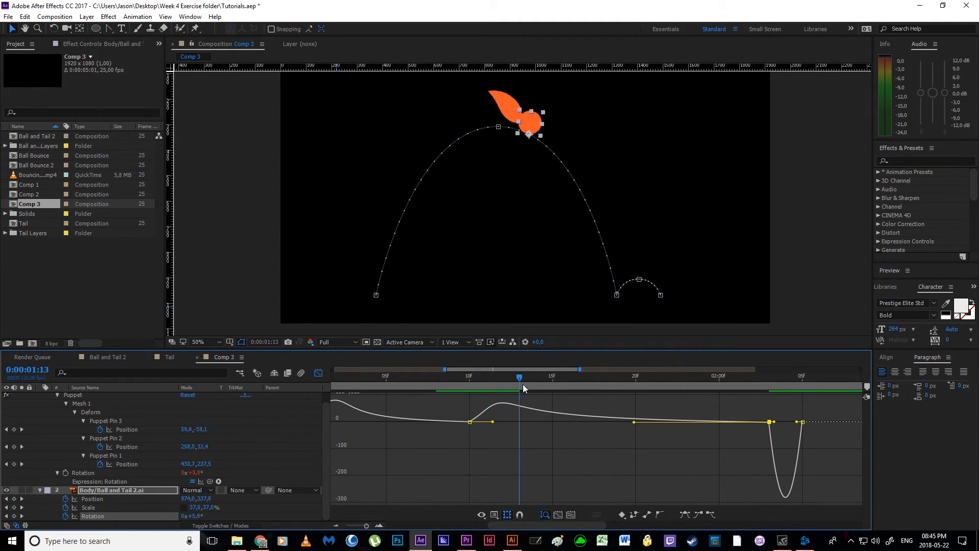
{"action": "left_click", "coordinate": [421, 386]}
{"action": "left_click_drag", "start_coordinate": [421, 386], "coordinate": [702, 416]}
{"action": "left_click_drag", "start_coordinate": [762, 416], "coordinate": [372, 426]}
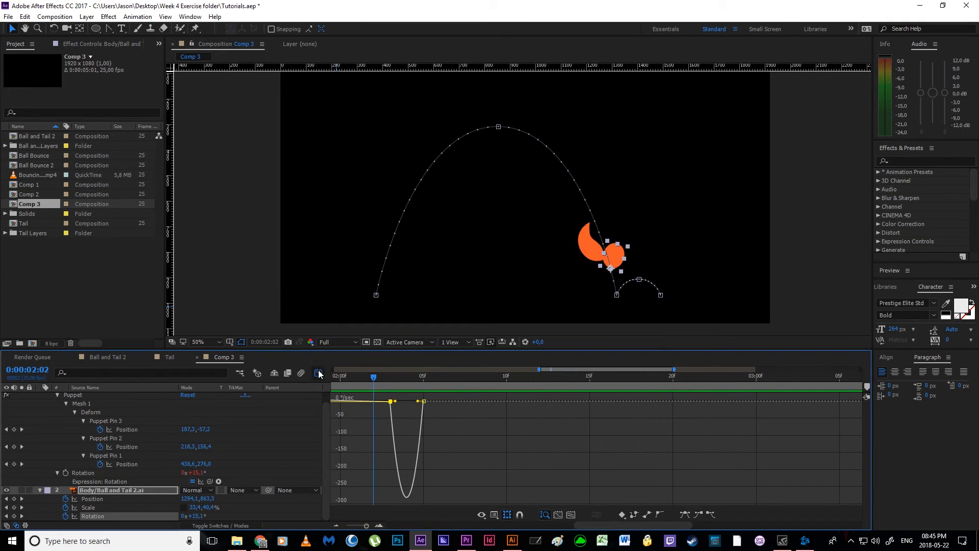
Return to the keyframe view of the whole timeline and play the animation from the start.
{"action": "left_click", "coordinate": [319, 372]}
{"action": "left_click", "coordinate": [325, 492]}
{"action": "left_click", "coordinate": [335, 525]}
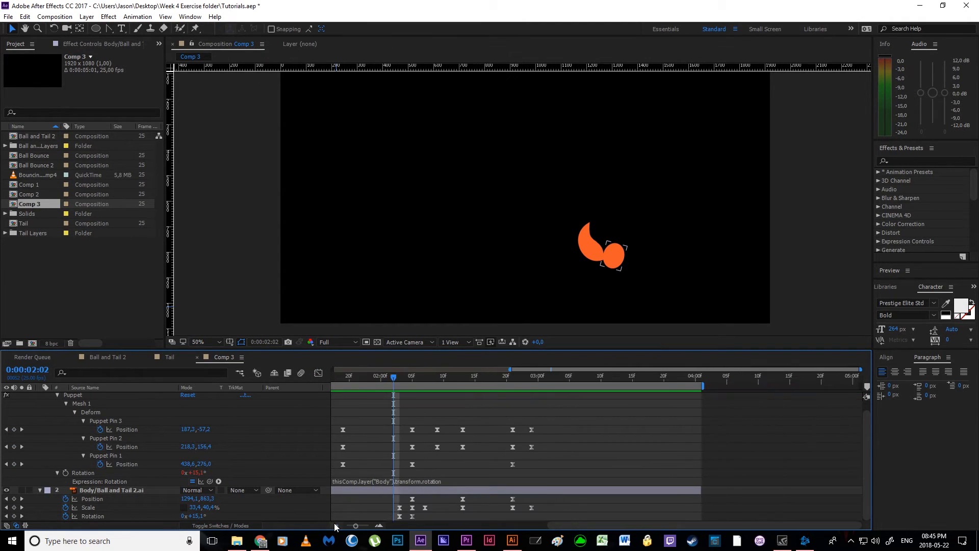
{"action": "left_click", "coordinate": [337, 376]}
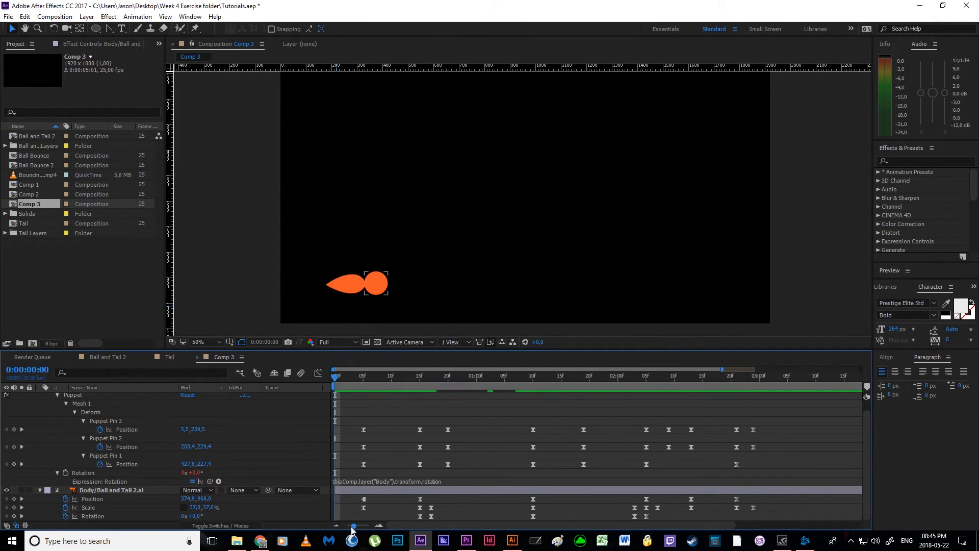
{"action": "left_click", "coordinate": [336, 525]}
{"action": "key", "text": "space"}
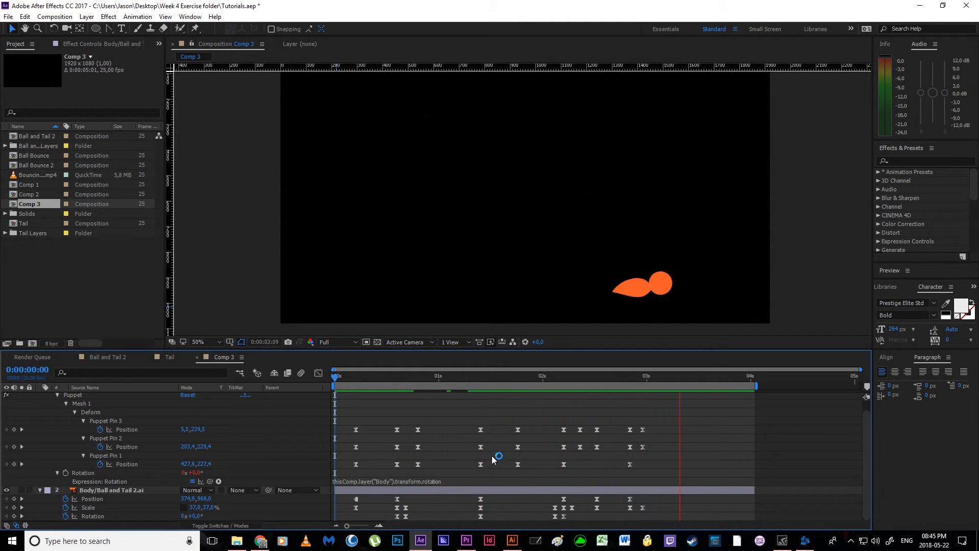
End the work area at 0:00:03:05 and play the shortened preview.
{"action": "left_click_drag", "start_coordinate": [550, 385], "coordinate": [668, 388]}
{"action": "key", "text": "n"}
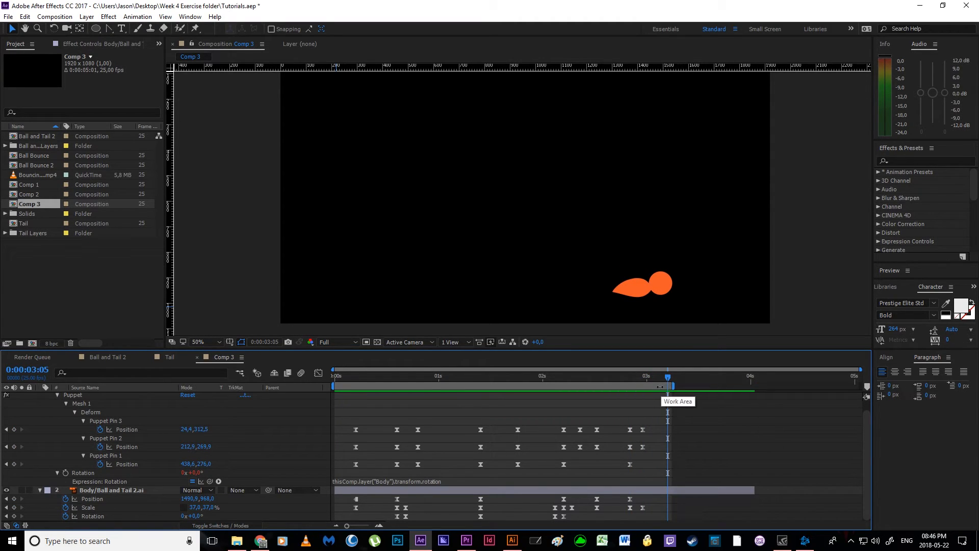
{"action": "key", "text": "space"}
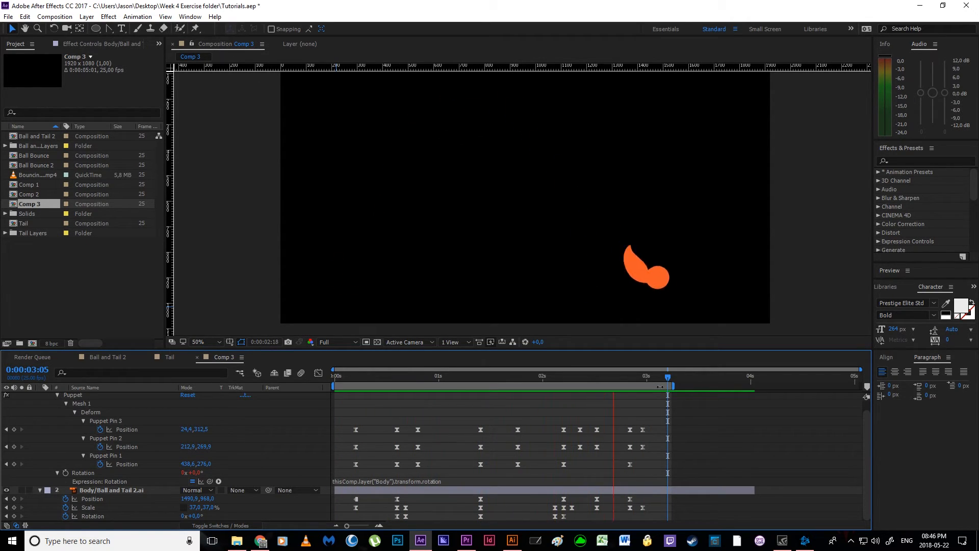
At 0:00:02:09, pull the tail's middle pin to about 236, 484 and its tip pin down to about 149, 615.
{"action": "mouse_move", "coordinate": [577, 376]}
{"action": "left_mouse_down"}
{"action": "mouse_move", "coordinate": [559, 384]}
{"action": "mouse_move", "coordinate": [579, 387]}
{"action": "left_mouse_up"}
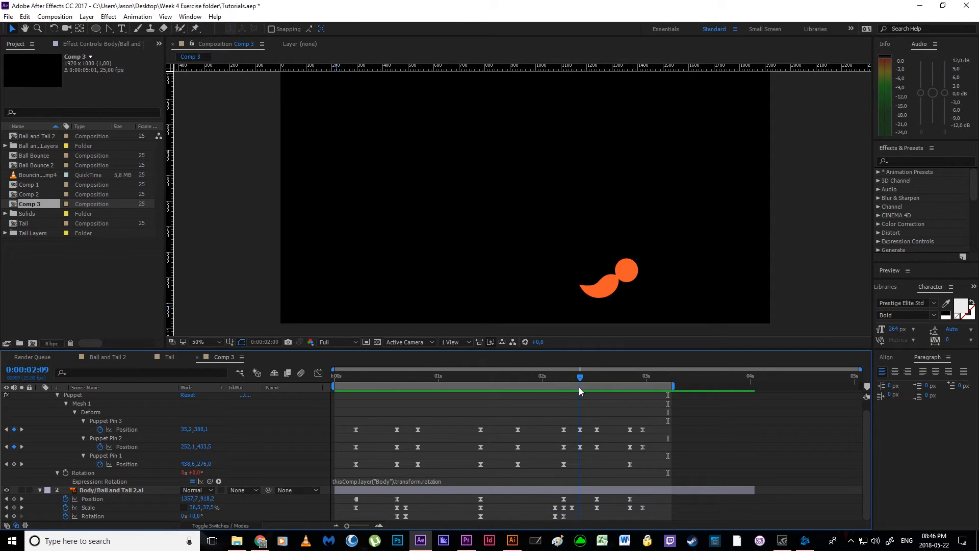
{"action": "scroll", "coordinate": [561, 270], "scroll_direction": "up", "scroll_amount": 1}
{"action": "left_click_drag", "start_coordinate": [544, 253], "coordinate": [434, 112]}
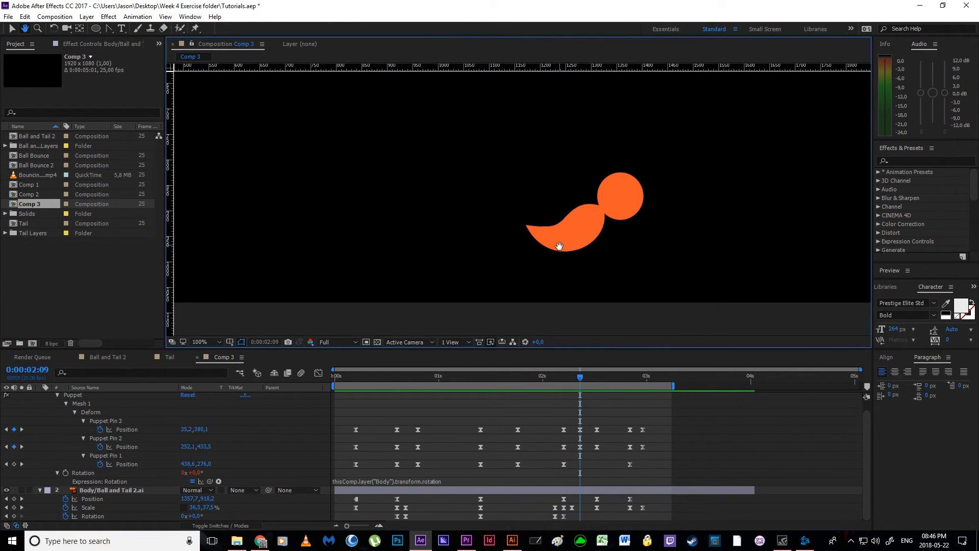
{"action": "left_click_drag", "start_coordinate": [559, 245], "coordinate": [519, 237]}
{"action": "left_click", "coordinate": [521, 230]}
{"action": "left_click", "coordinate": [580, 430]}
{"action": "left_click_drag", "start_coordinate": [529, 228], "coordinate": [511, 262]}
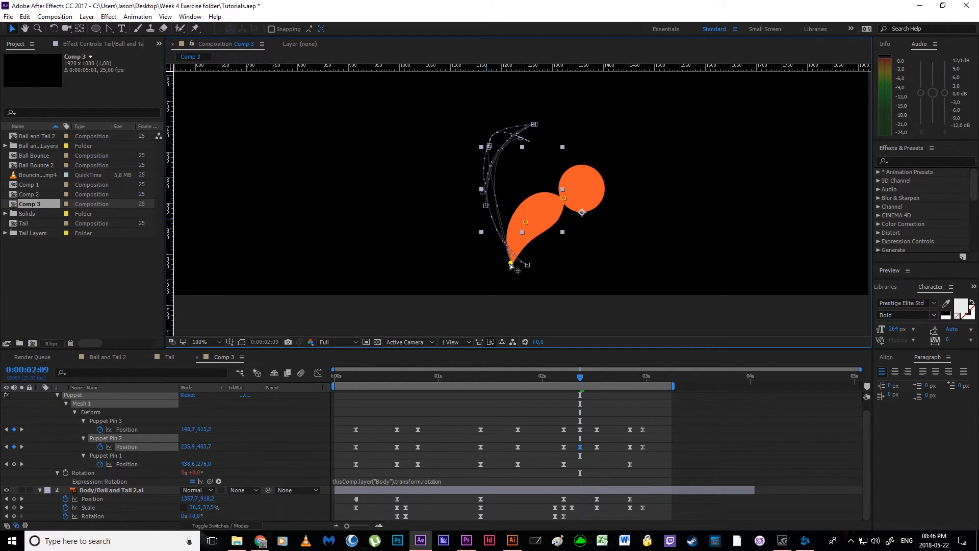
At 0:00:02:09, reshape the tail's curve by adjusting its middle and tip puppet pins, checking the motion from the preceding frames.
{"action": "left_click_drag", "start_coordinate": [525, 222], "coordinate": [515, 220]}
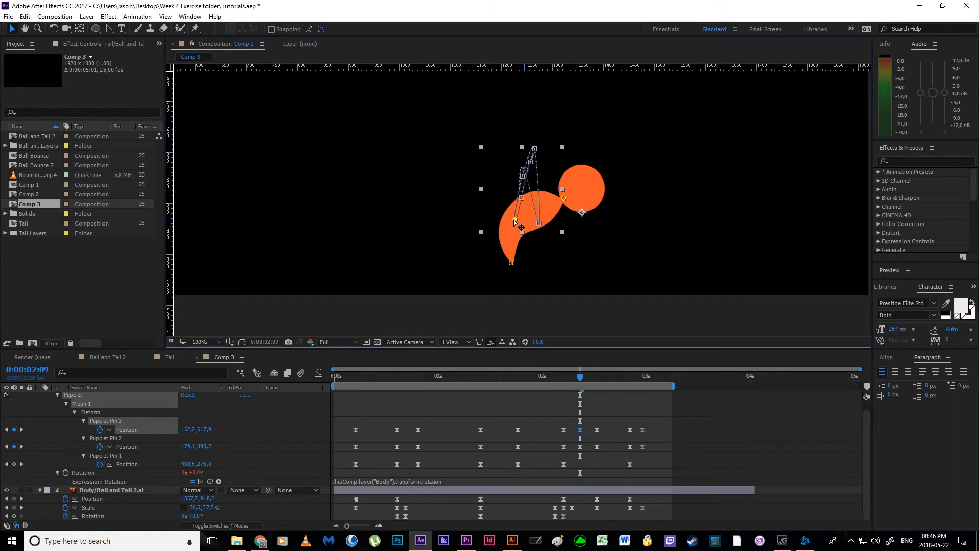
{"action": "left_click", "coordinate": [511, 263]}
{"action": "left_click_drag", "start_coordinate": [469, 148], "coordinate": [414, 250]}
{"action": "left_click_drag", "start_coordinate": [562, 375], "coordinate": [581, 392]}
{"action": "left_click_drag", "start_coordinate": [511, 263], "coordinate": [508, 256]}
{"action": "left_click_drag", "start_coordinate": [514, 219], "coordinate": [525, 211]}
Fit the whole composition in view, deselect the tail and play the animation to check the revised tail pose.
{"action": "left_click_drag", "start_coordinate": [580, 378], "coordinate": [472, 408]}
{"action": "scroll", "coordinate": [470, 244], "scroll_direction": "down", "scroll_amount": 2}
{"action": "left_click_drag", "start_coordinate": [470, 243], "coordinate": [454, 276]}
{"action": "left_click", "coordinate": [501, 290]}
{"action": "key", "text": "space"}
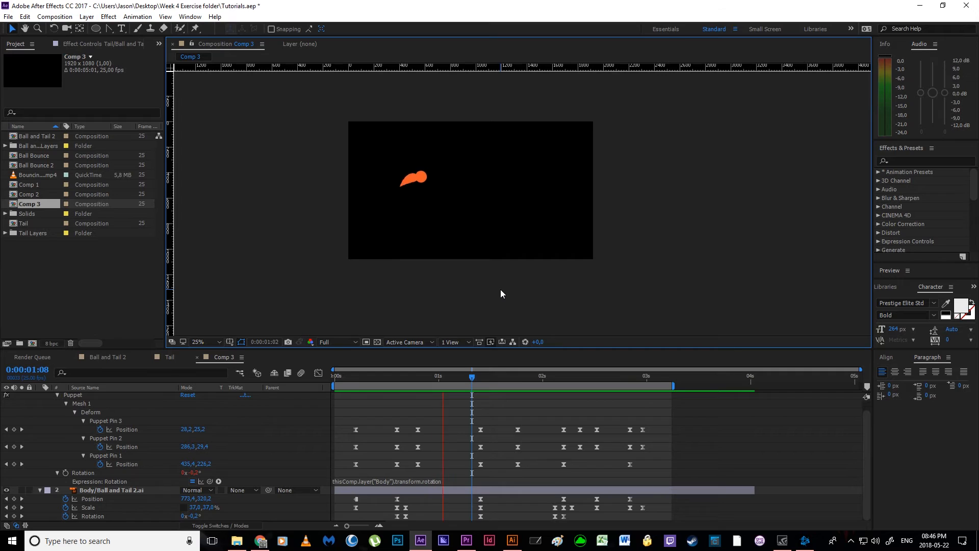
{"action": "key", "text": "space"}
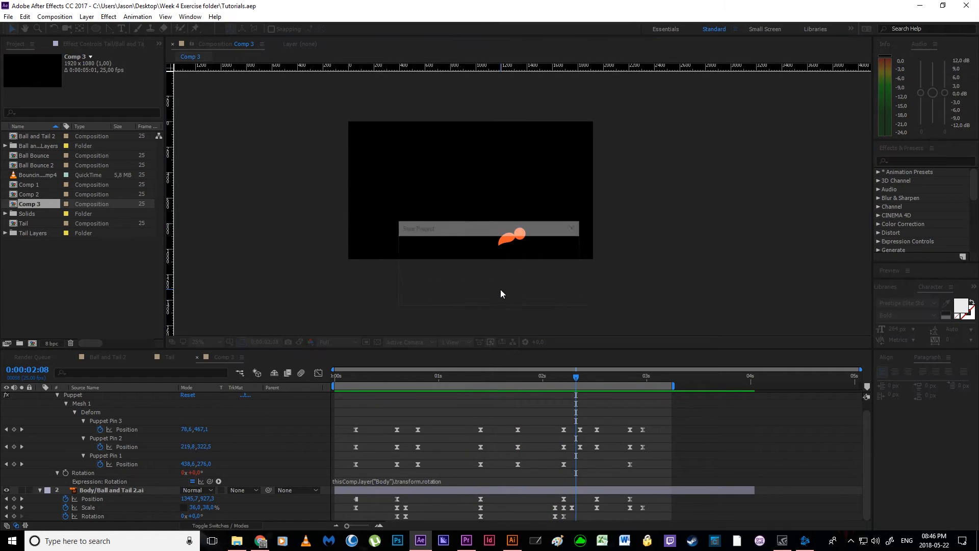
Return to 0:00:00:05 and collapse the tail layer's properties.
{"action": "left_click_drag", "start_coordinate": [574, 377], "coordinate": [356, 392]}
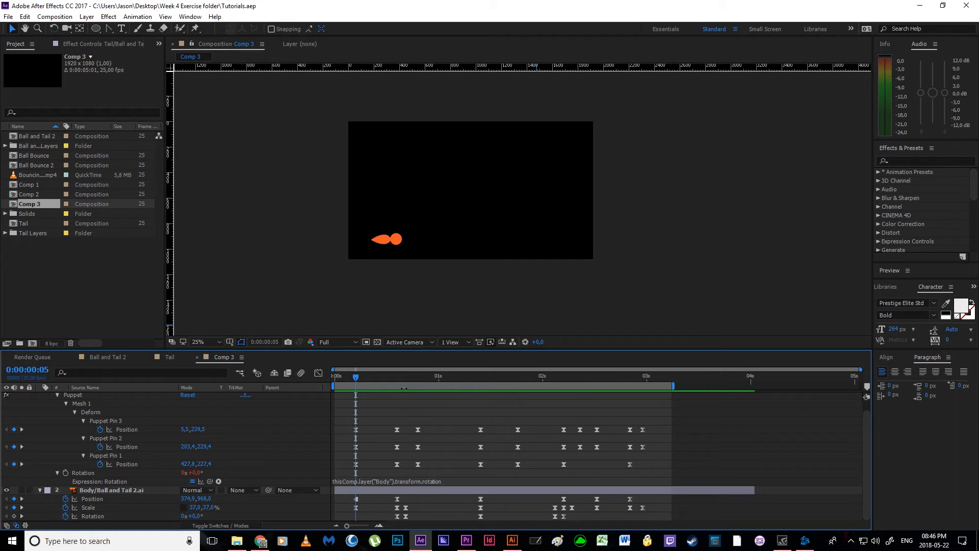
{"action": "scroll", "coordinate": [84, 435], "scroll_direction": "up", "scroll_amount": 1}
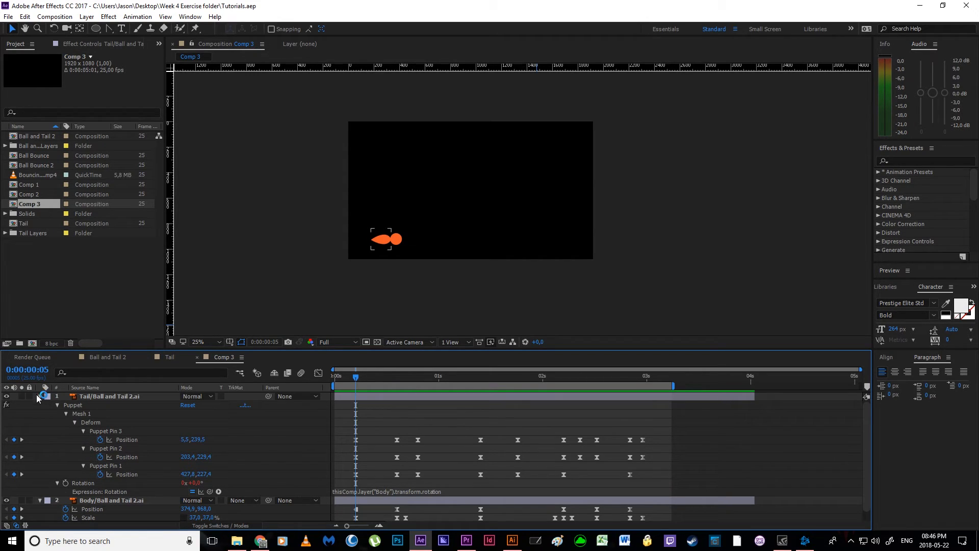
{"action": "left_click", "coordinate": [40, 396]}
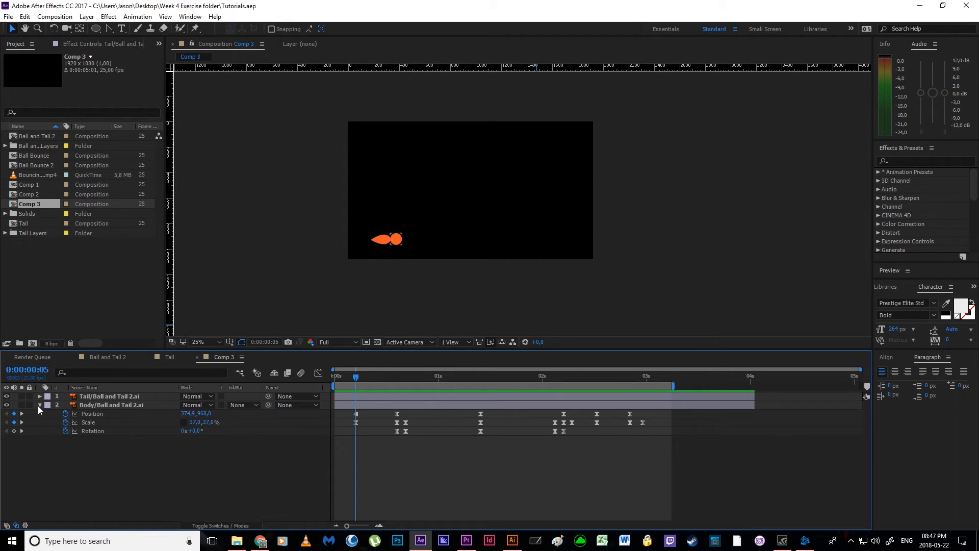
Show the title/action safe guides and move to 0:00:02:24 to compare the ball's start and end positions with them.
{"action": "left_click", "coordinate": [230, 341]}
{"action": "left_click", "coordinate": [273, 351]}
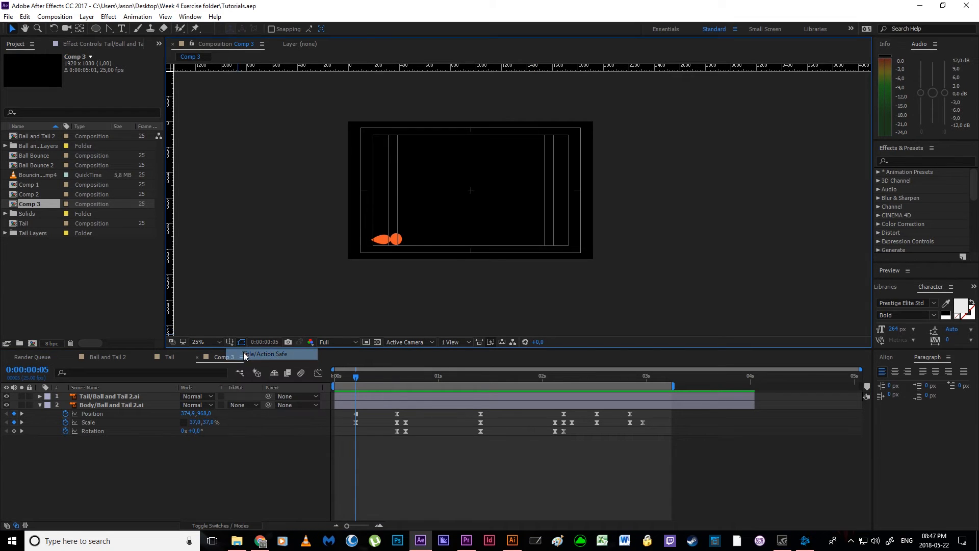
{"action": "left_click_drag", "start_coordinate": [351, 378], "coordinate": [643, 426]}
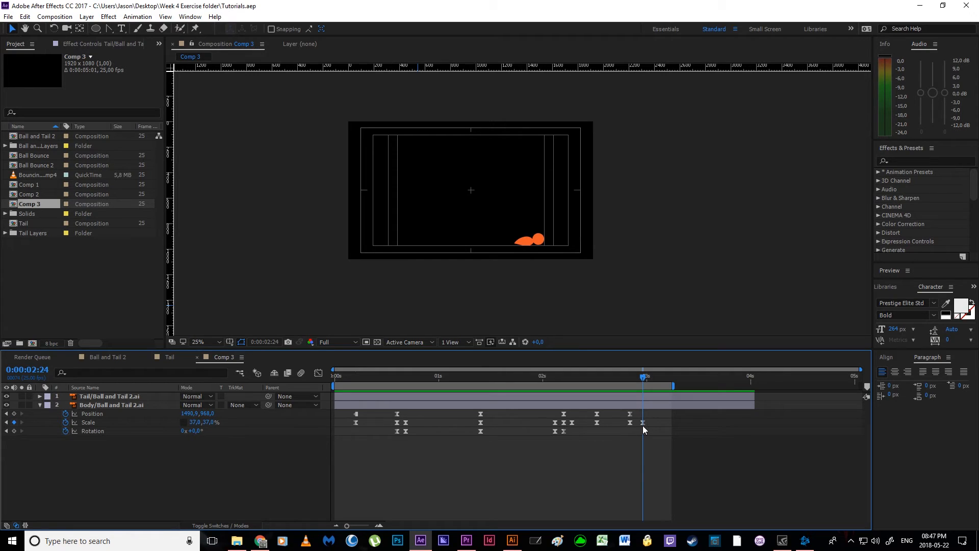
{"action": "key", "text": "space"}
{"action": "key", "text": "space"}
Add a null object to Comp 3 and parent both the tail and body layers to it.
{"action": "right_click", "coordinate": [180, 468]}
{"action": "mouse_move", "coordinate": [232, 374]}
{"action": "left_click", "coordinate": [115, 430]}
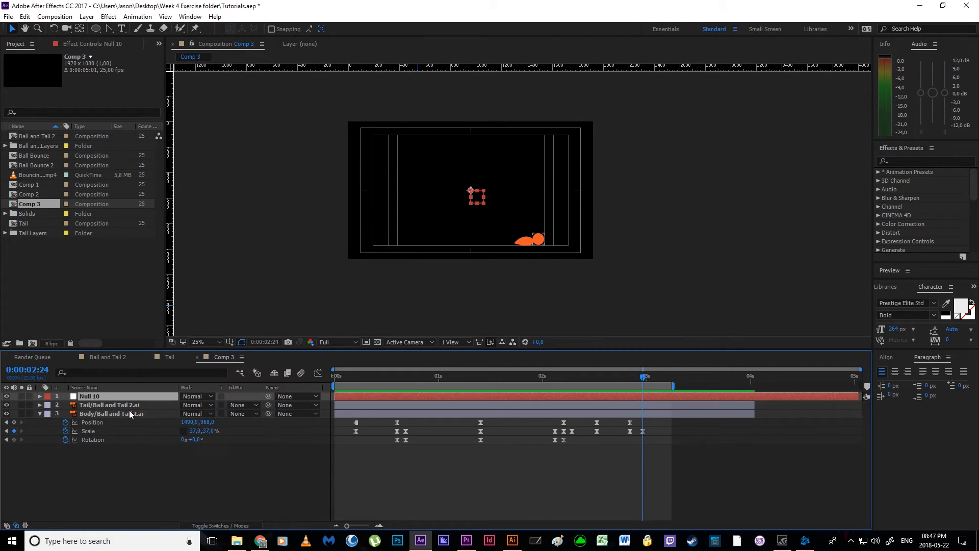
{"action": "left_click", "coordinate": [99, 404]}
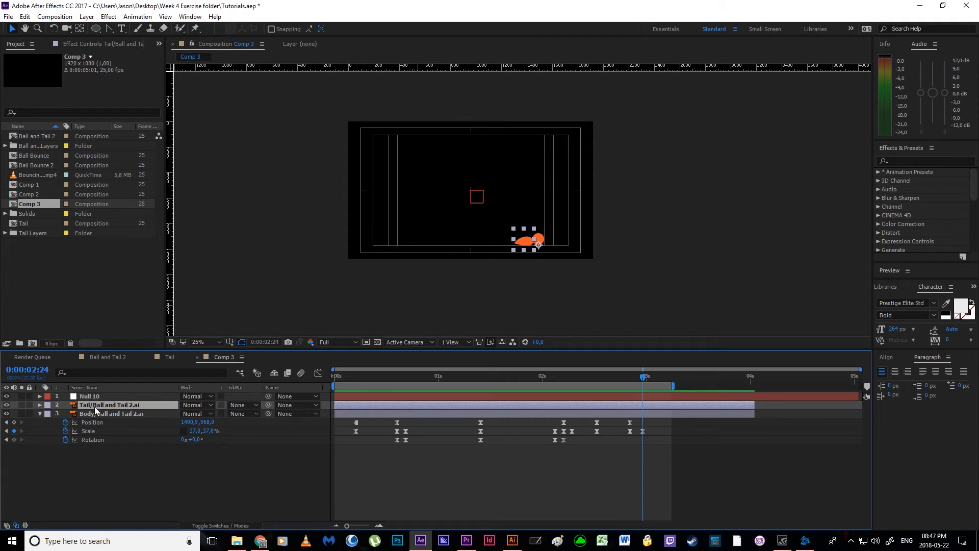
{"action": "left_click", "coordinate": [147, 415], "text": "shift"}
{"action": "left_click_drag", "start_coordinate": [259, 405], "coordinate": [105, 397]}
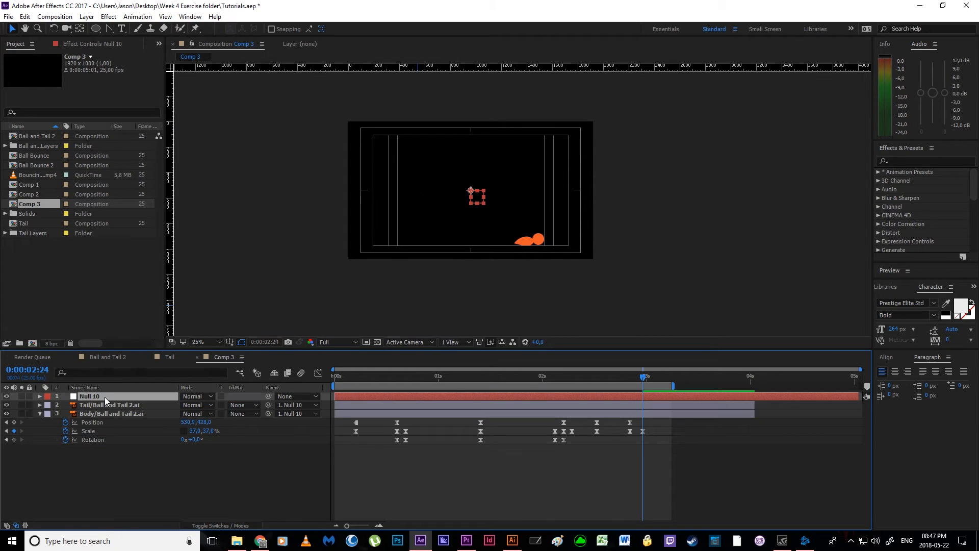
Nudge the null rightward to centre the bounce between the safe guides, and scrub to 0:00:02:24 to check it.
{"action": "key", "text": "Return"}
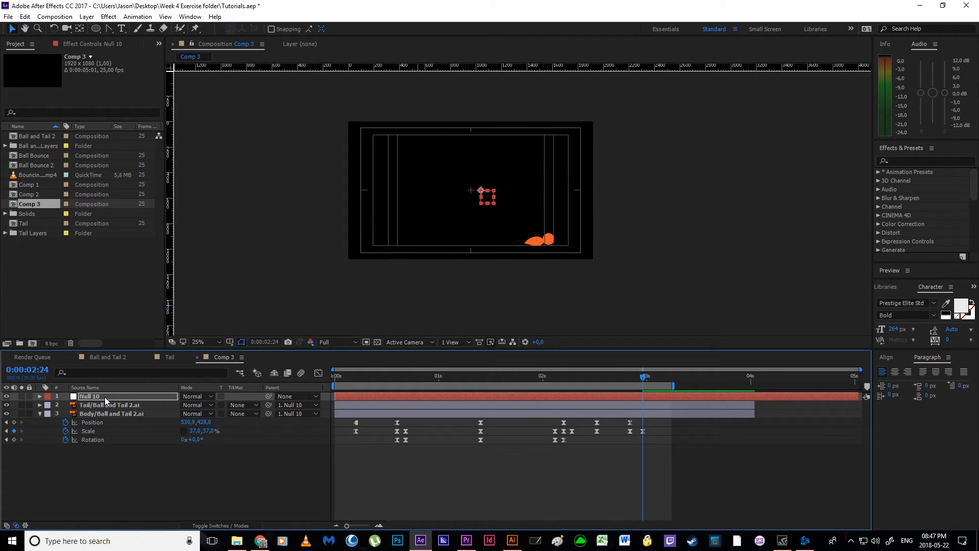
{"action": "left_click_drag", "start_coordinate": [382, 378], "coordinate": [643, 439]}
{"action": "left_click", "coordinate": [471, 491]}
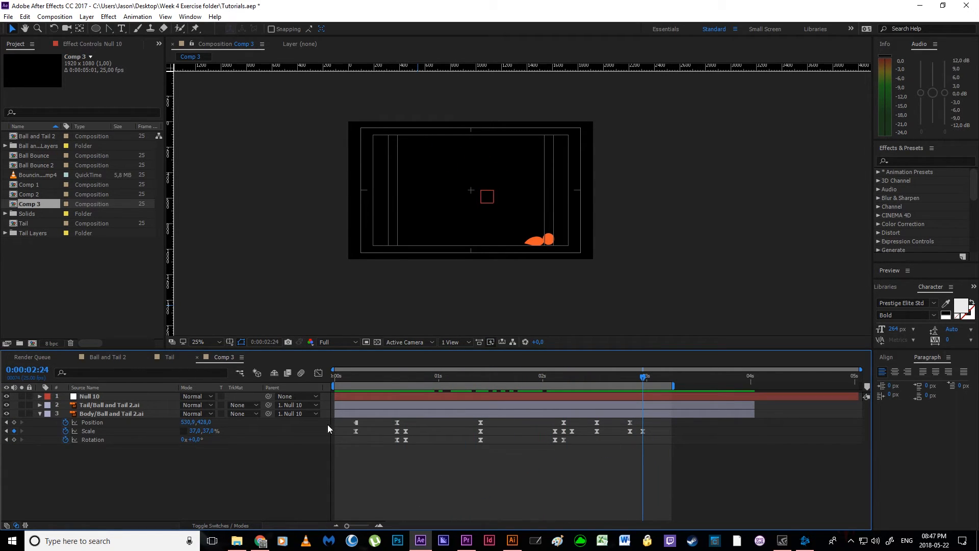
Hide the null object's layer and deselect it.
{"action": "left_click", "coordinate": [121, 397]}
{"action": "left_click", "coordinate": [6, 397]}
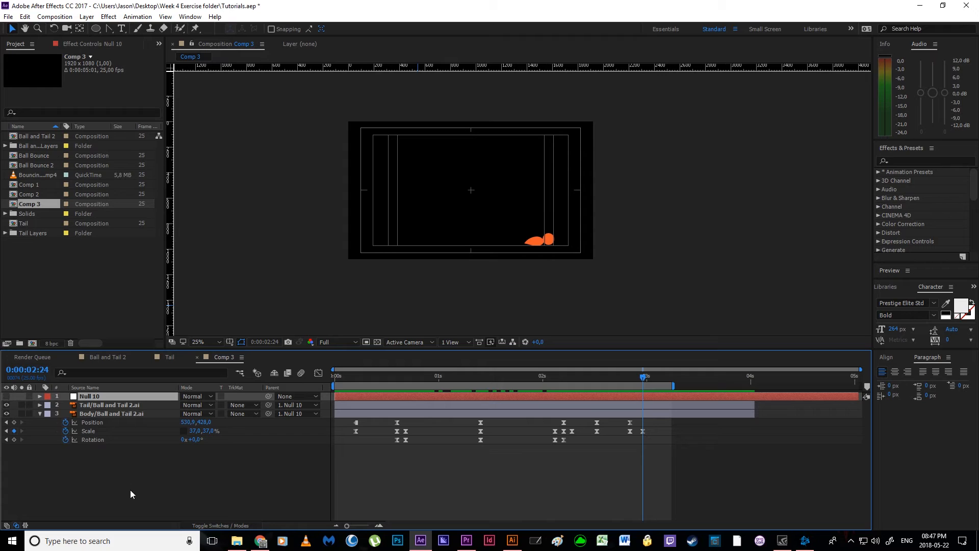
{"action": "left_click", "coordinate": [130, 489]}
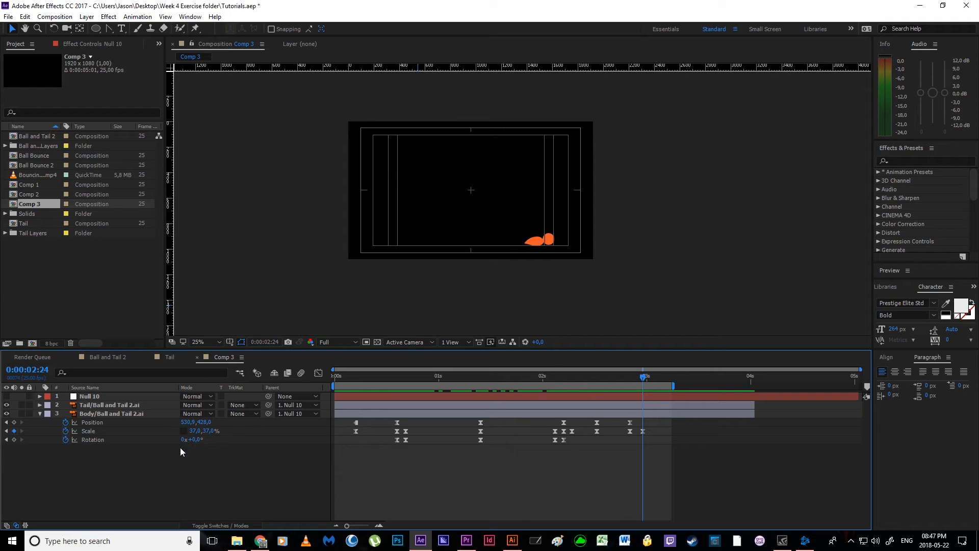
{"action": "key", "text": "ctrl+y"}
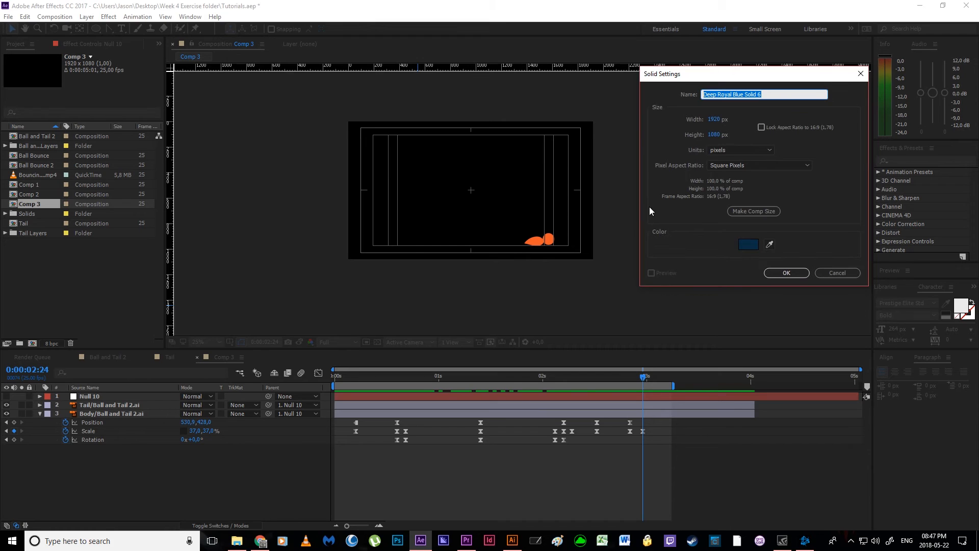
{"action": "left_click_drag", "start_coordinate": [678, 75], "coordinate": [543, 80]}
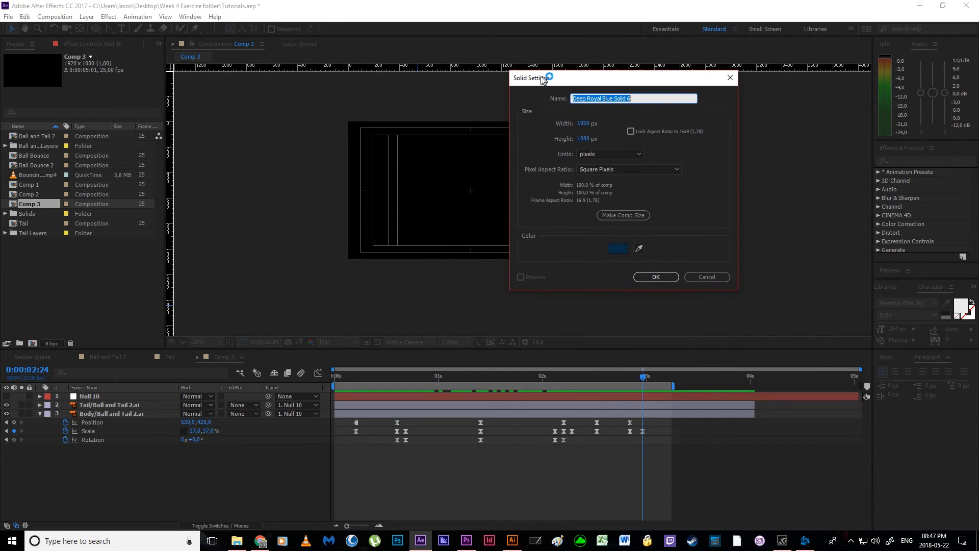
{"action": "left_click", "coordinate": [706, 277]}
{"action": "left_click", "coordinate": [86, 17]}
{"action": "mouse_move", "coordinate": [80, 30]}
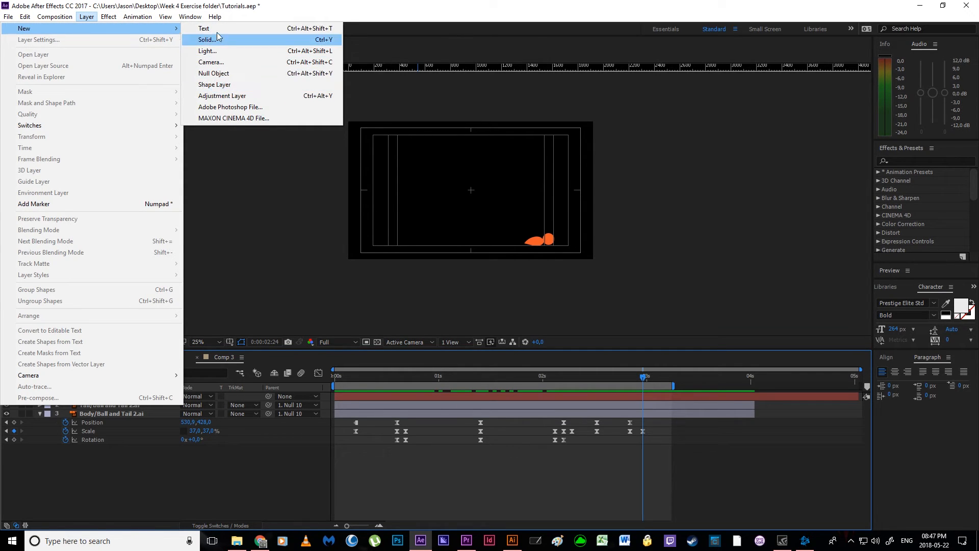
{"action": "left_click", "coordinate": [251, 457]}
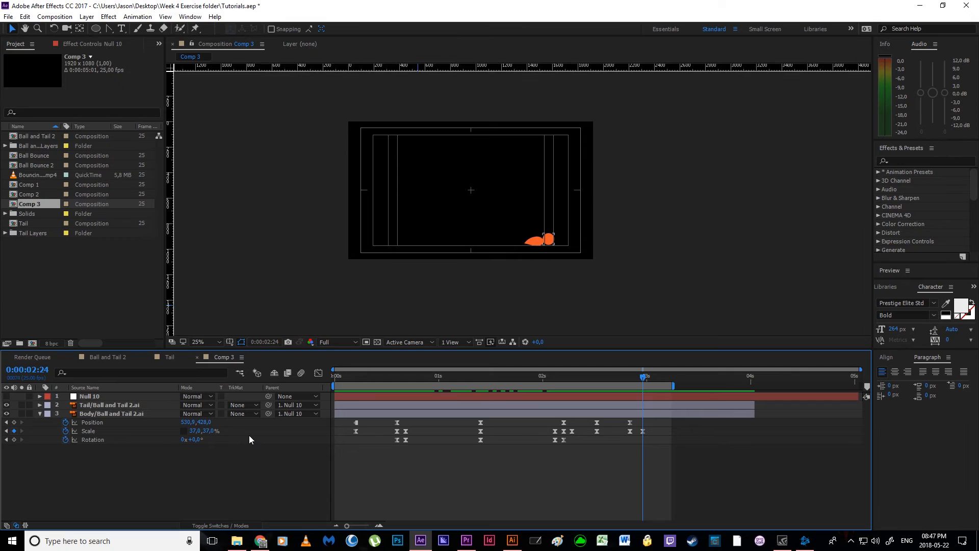
Add a 1920 x 1080 deep royal blue solid as the bottom background layer and lock the null, tail and body layers.
{"action": "key", "text": "ctrl+y"}
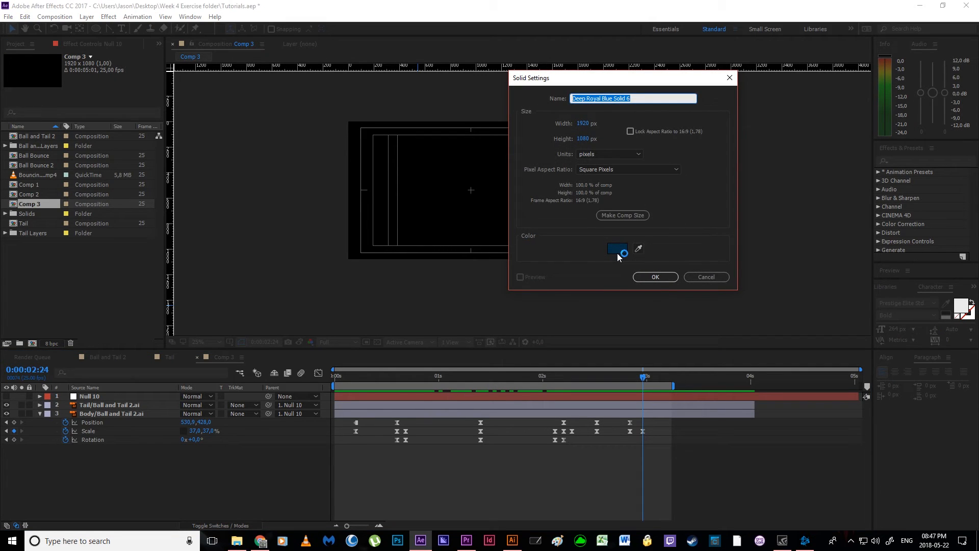
{"action": "left_click", "coordinate": [648, 276]}
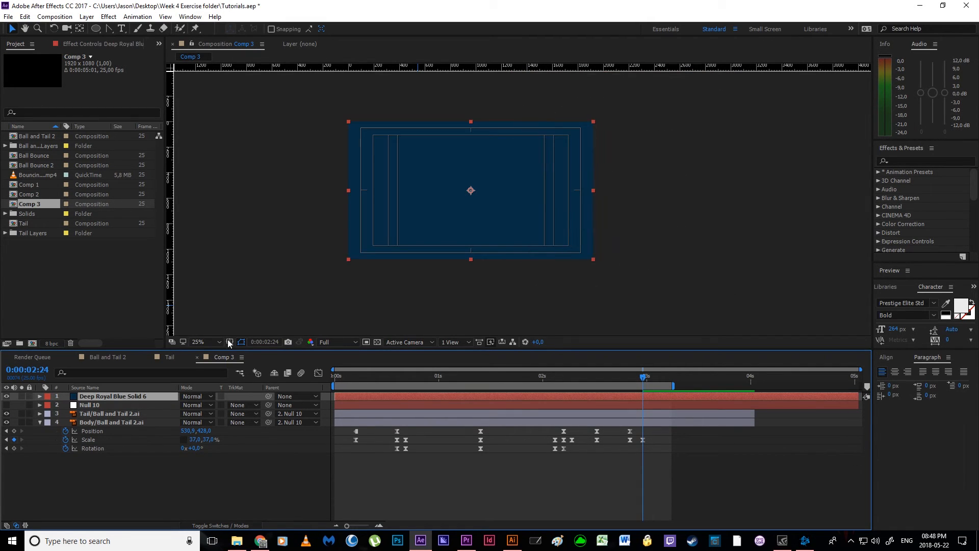
{"action": "left_click_drag", "start_coordinate": [93, 408], "coordinate": [122, 481]}
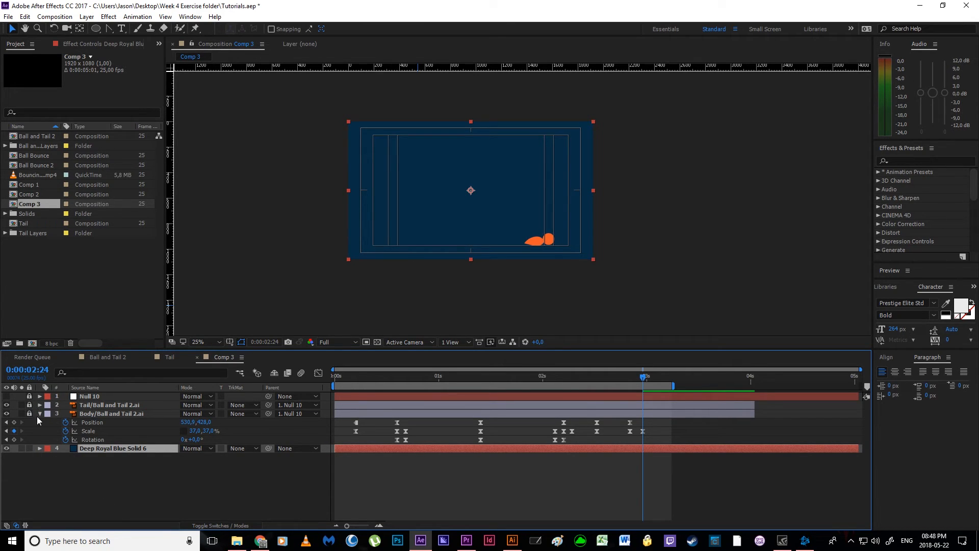
{"action": "left_click", "coordinate": [204, 467]}
{"action": "scroll", "coordinate": [473, 308], "scroll_direction": "up", "scroll_amount": 2}
{"action": "key", "text": "space"}
{"action": "left_click_drag", "start_coordinate": [462, 304], "coordinate": [488, 317]}
{"action": "scroll", "coordinate": [541, 298], "scroll_direction": "down", "scroll_amount": 2}
Duplicate the blue background solid and recolour the copy to the darker blue 021420 as a new solid.
{"action": "left_click", "coordinate": [105, 447]}
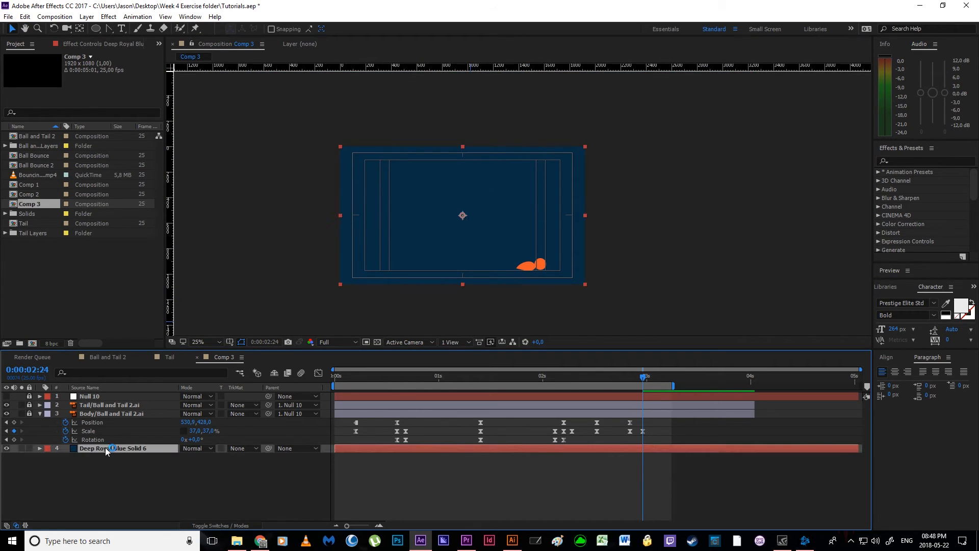
{"action": "key", "text": "ctrl+d"}
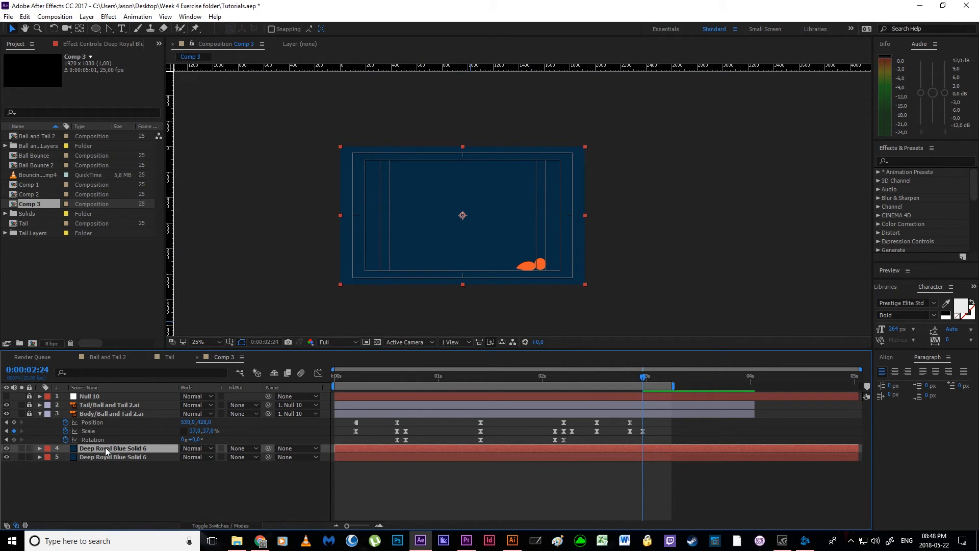
{"action": "key", "text": "ctrl+shift+y"}
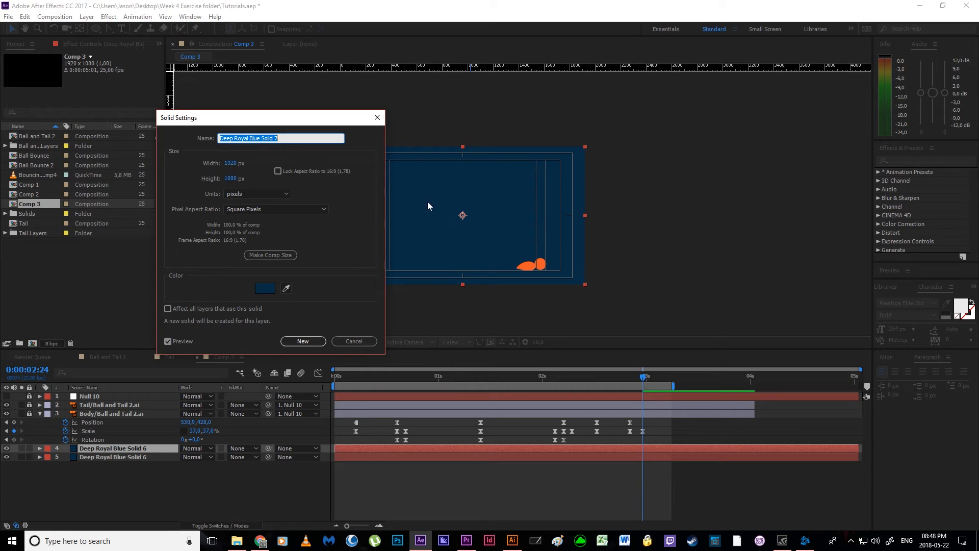
{"action": "left_click", "coordinate": [263, 288]}
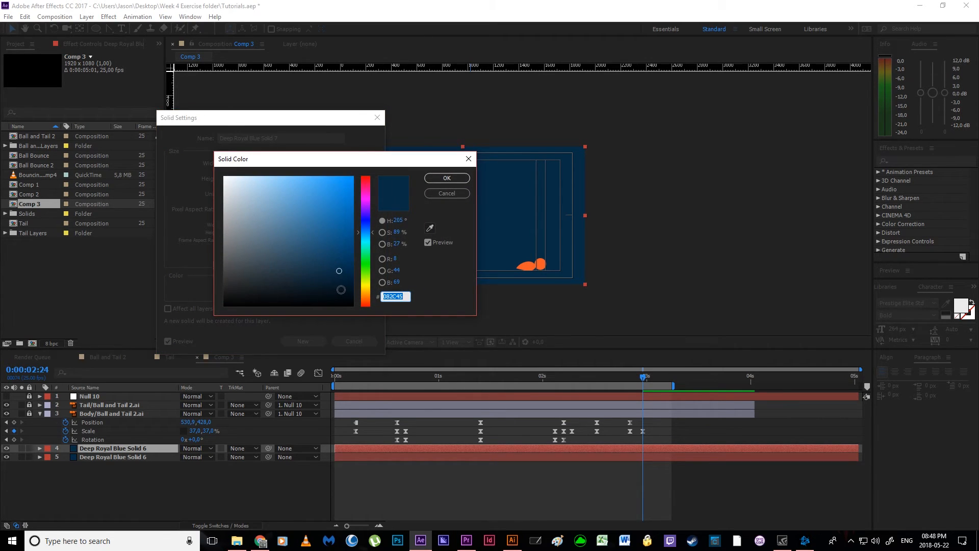
{"action": "mouse_move", "coordinate": [340, 270]}
{"action": "left_mouse_down"}
{"action": "mouse_move", "coordinate": [329, 237]}
{"action": "mouse_move", "coordinate": [312, 251]}
{"action": "mouse_move", "coordinate": [336, 258]}
{"action": "mouse_move", "coordinate": [344, 292]}
{"action": "left_mouse_up"}
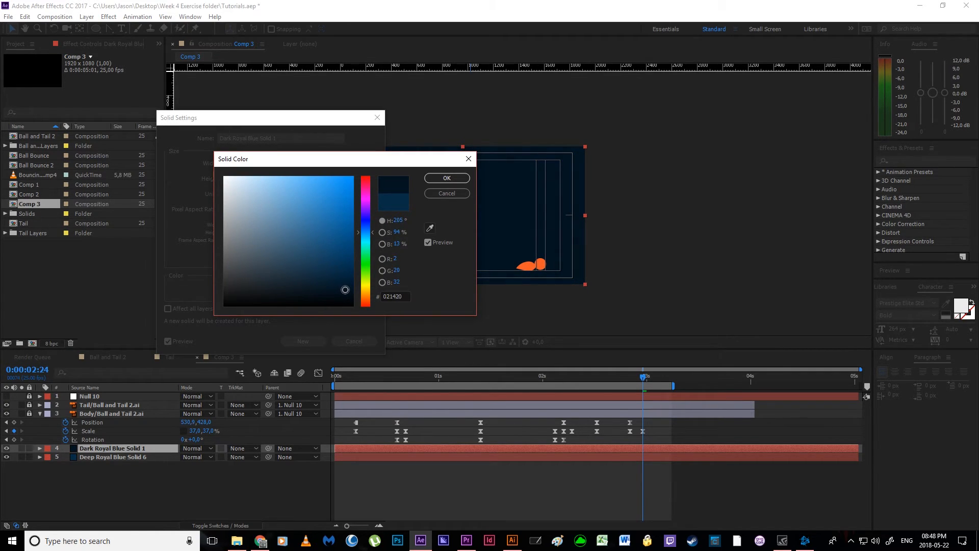
{"action": "left_click", "coordinate": [447, 178]}
{"action": "left_click", "coordinate": [304, 340]}
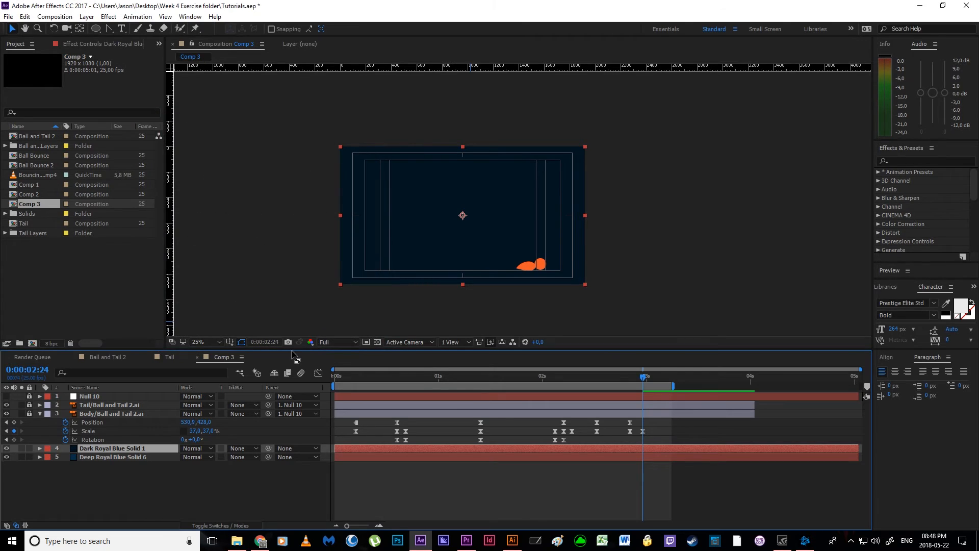
Lower the dark blue solid so only a floor strip beneath the ball remains along the composition's lower edge.
{"action": "left_click_drag", "start_coordinate": [394, 252], "coordinate": [396, 359]}
{"action": "scroll", "coordinate": [527, 310], "scroll_direction": "up", "scroll_amount": 2}
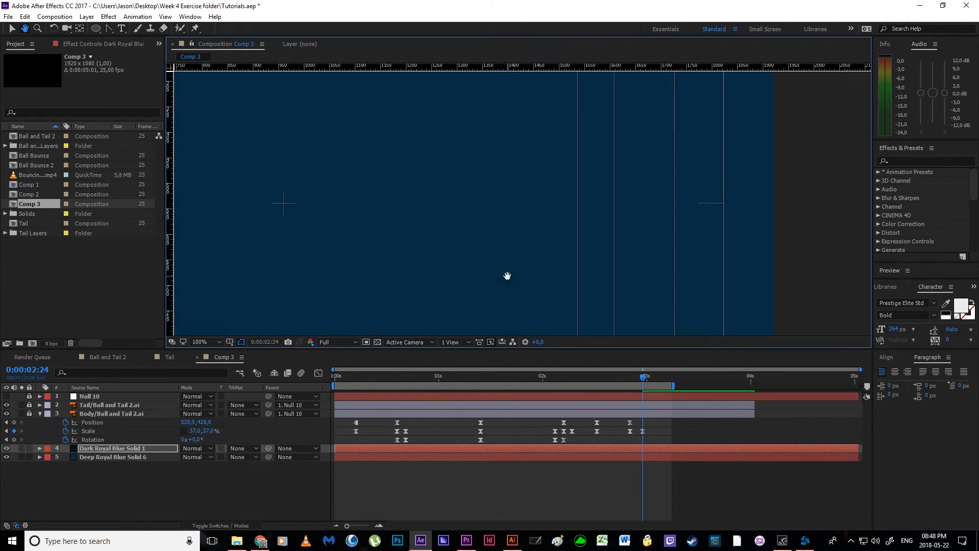
{"action": "left_click_drag", "start_coordinate": [507, 275], "coordinate": [465, 231]}
{"action": "left_click_drag", "start_coordinate": [459, 283], "coordinate": [476, 228]}
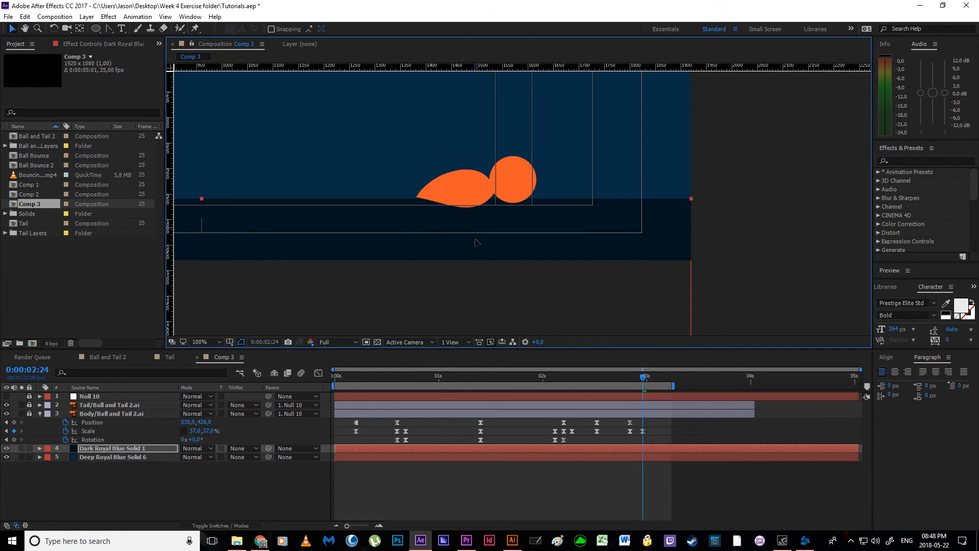
Play the animation over the new background and floor, stop, move to 0:00:01:22 and deselect the floor solid.
{"action": "scroll", "coordinate": [439, 242], "scroll_direction": "down", "scroll_amount": 2}
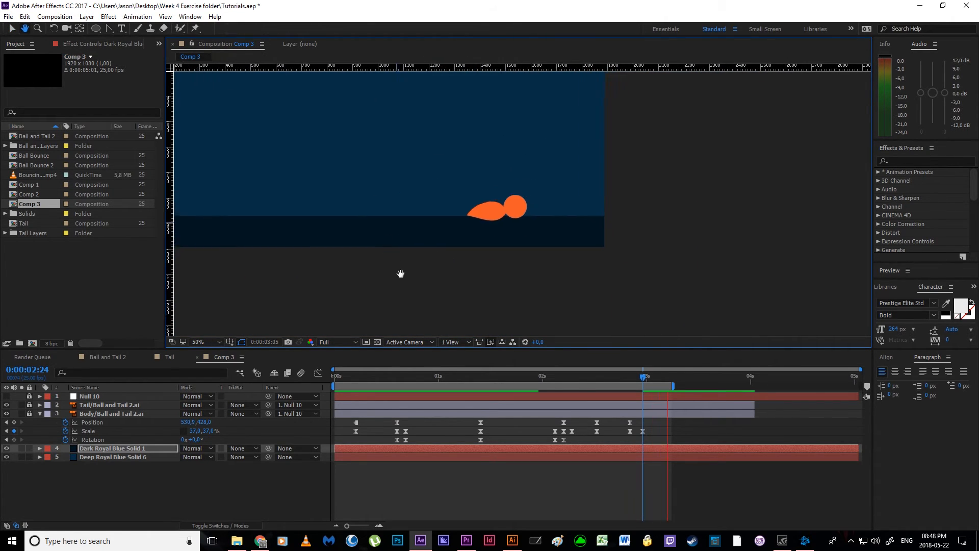
{"action": "key", "text": "space"}
{"action": "scroll", "coordinate": [451, 265], "scroll_direction": "down", "scroll_amount": 2}
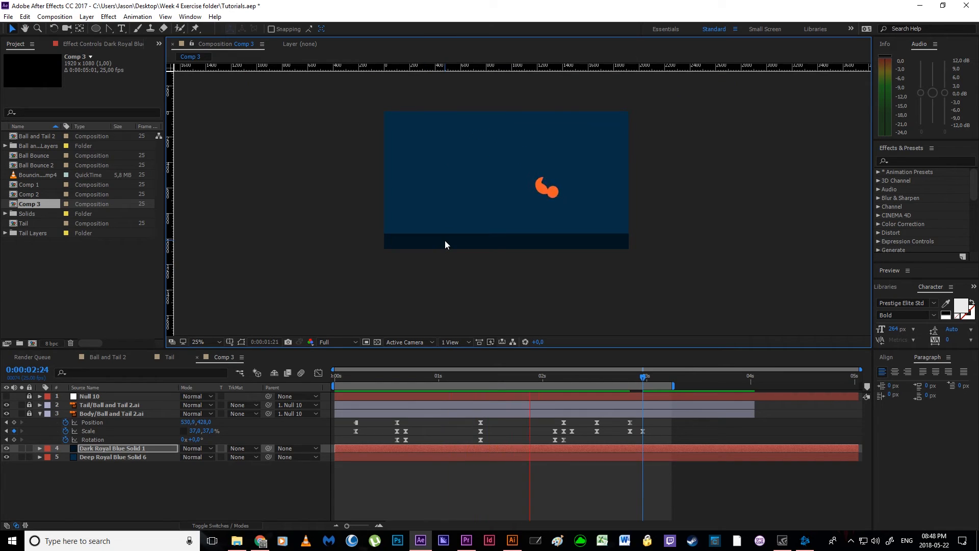
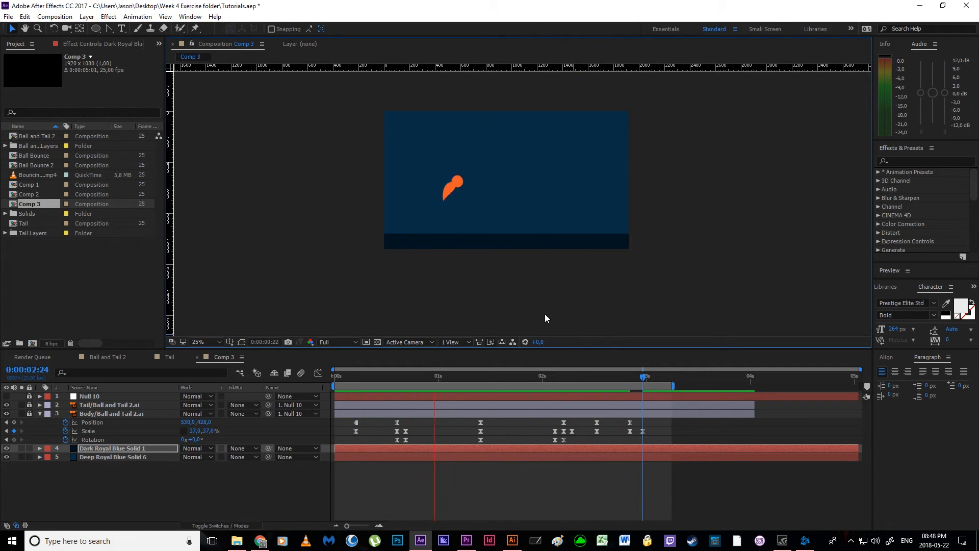
{"action": "key", "text": "space"}
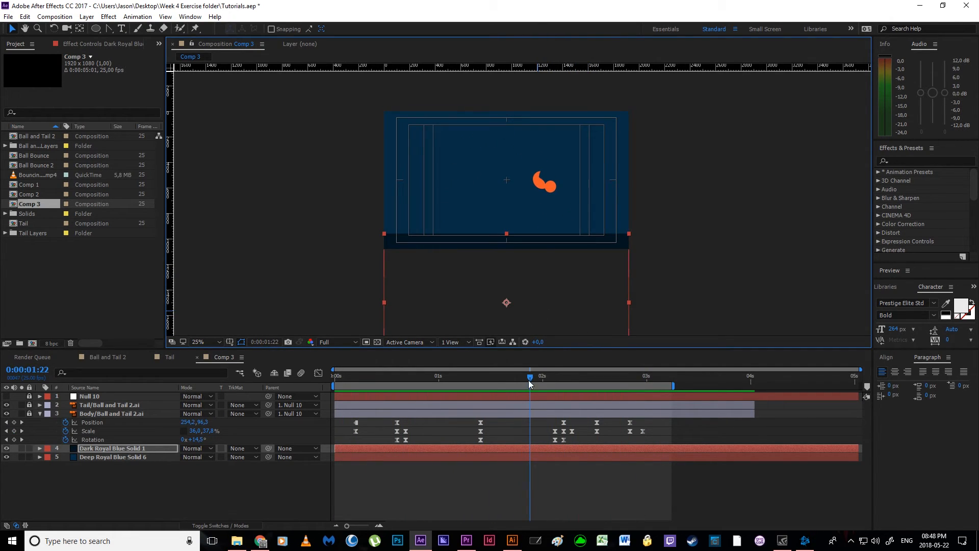
{"action": "left_click", "coordinate": [510, 501]}
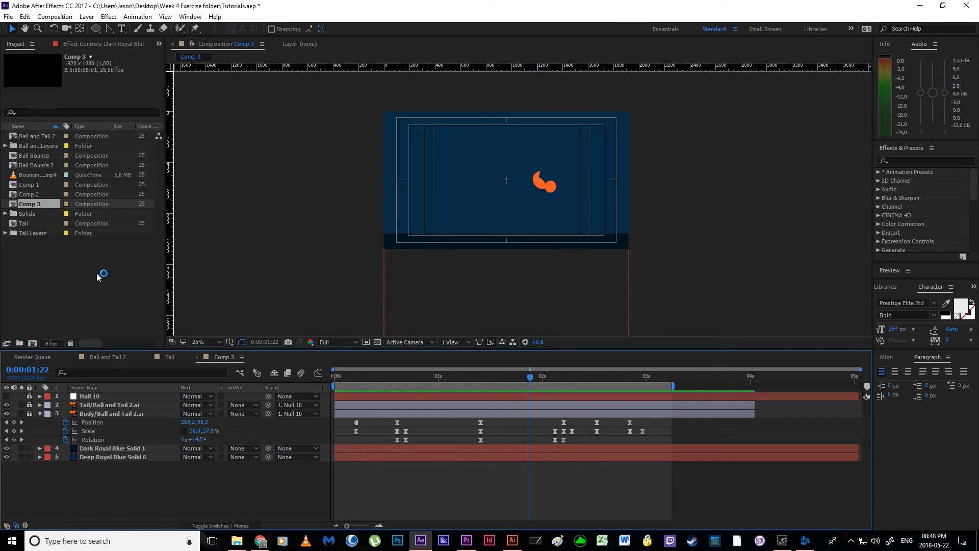
Import the FREE Transition Sounds Effects! - Swoosh, Swish, Whoosh video from the Desktop as footage.
{"action": "double_click", "coordinate": [99, 290]}
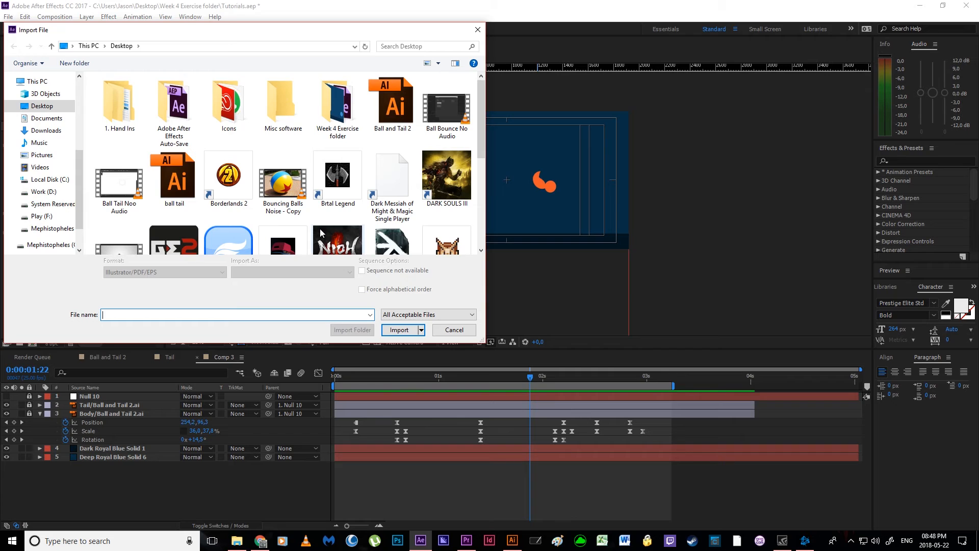
{"action": "scroll", "coordinate": [311, 228], "scroll_direction": "down", "scroll_amount": 5}
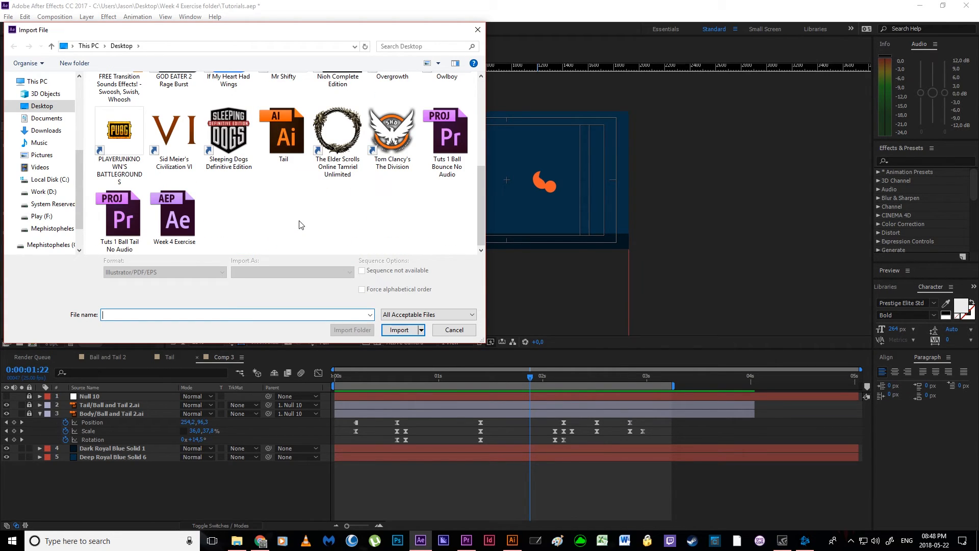
{"action": "scroll", "coordinate": [301, 225], "scroll_direction": "up", "scroll_amount": 1}
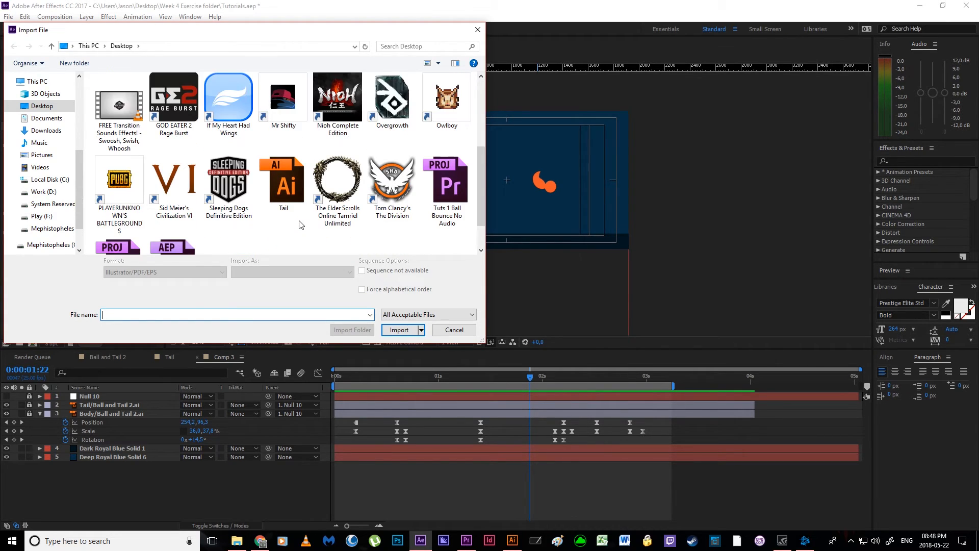
{"action": "left_click", "coordinate": [135, 124]}
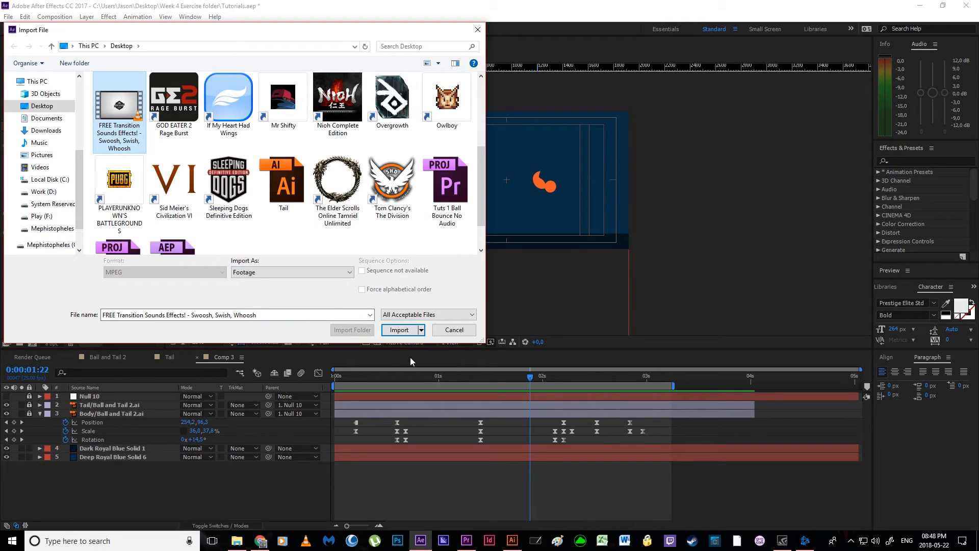
{"action": "left_click", "coordinate": [399, 330]}
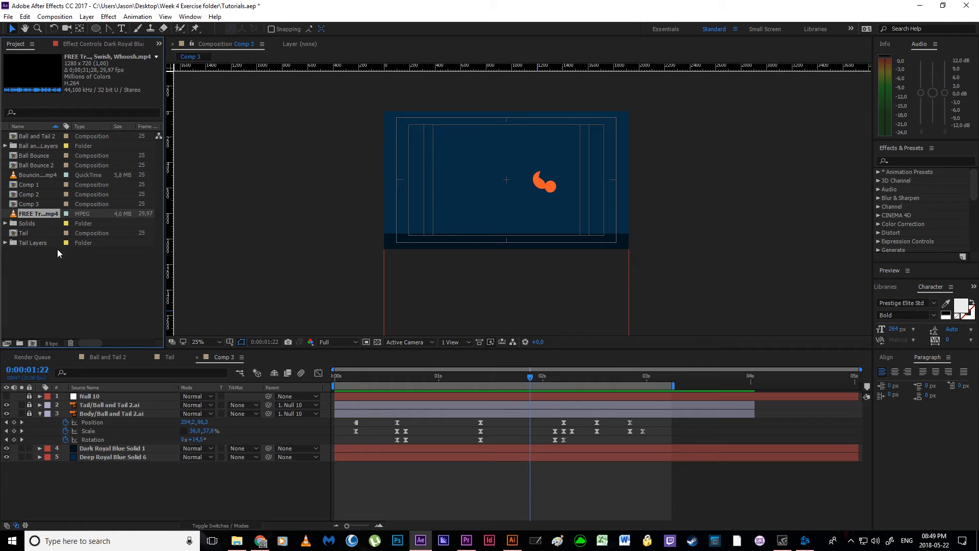
Set Comp 3 to 0:00:00:17, open the Bouncing Balls Noise - Copy.mp4 footage and locate the bounce sounds near its end.
{"action": "left_click", "coordinate": [30, 175]}
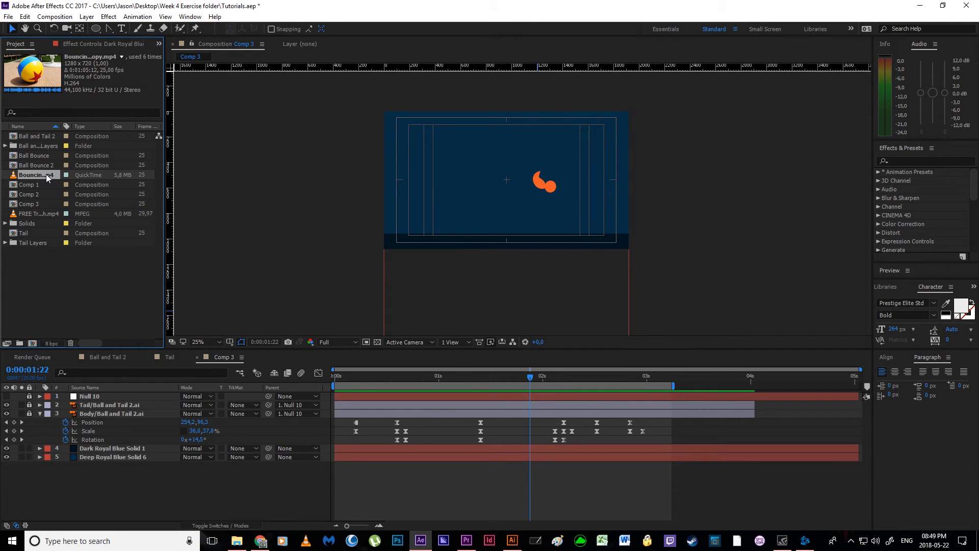
{"action": "left_click_drag", "start_coordinate": [391, 382], "coordinate": [402, 381]}
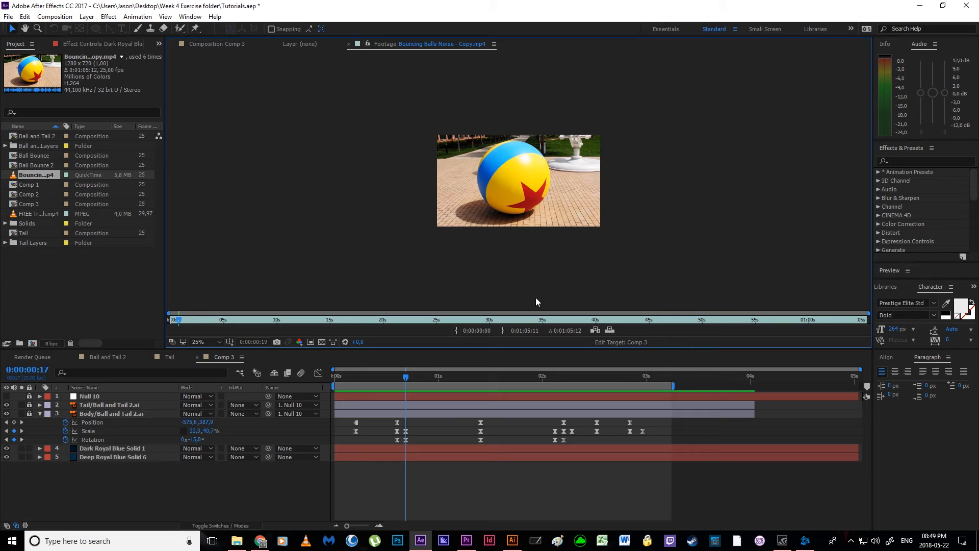
{"action": "left_click", "coordinate": [363, 320]}
{"action": "left_click_drag", "start_coordinate": [424, 327], "coordinate": [648, 323]}
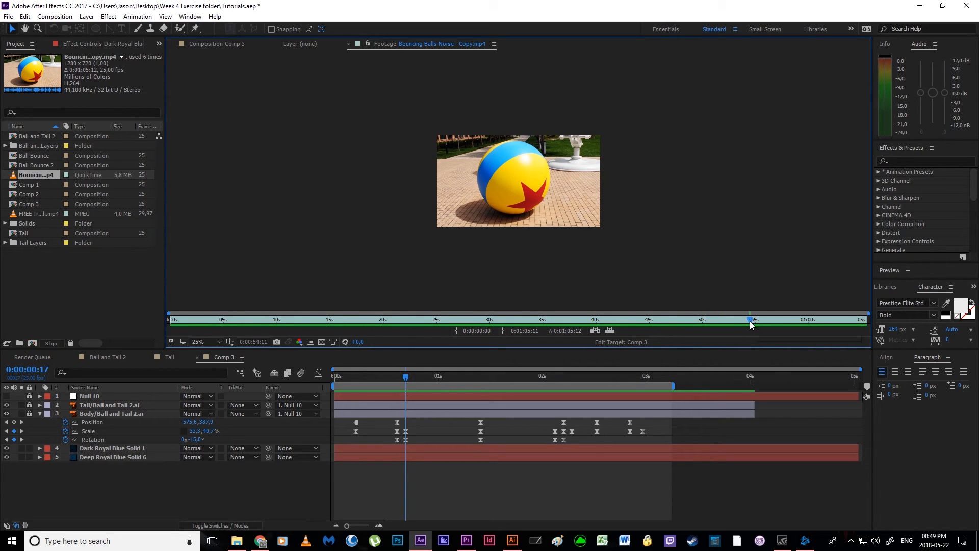
{"action": "left_click", "coordinate": [797, 322]}
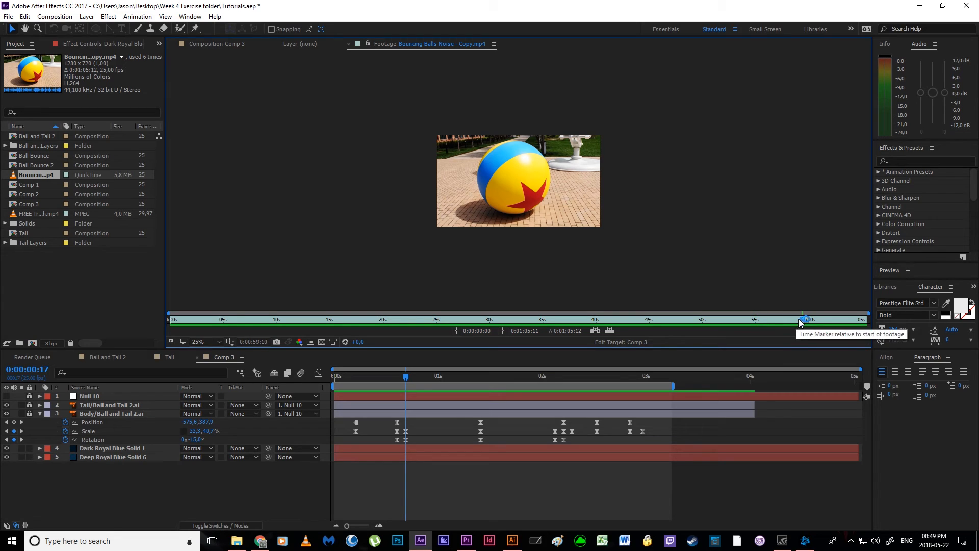
{"action": "left_click", "coordinate": [776, 321]}
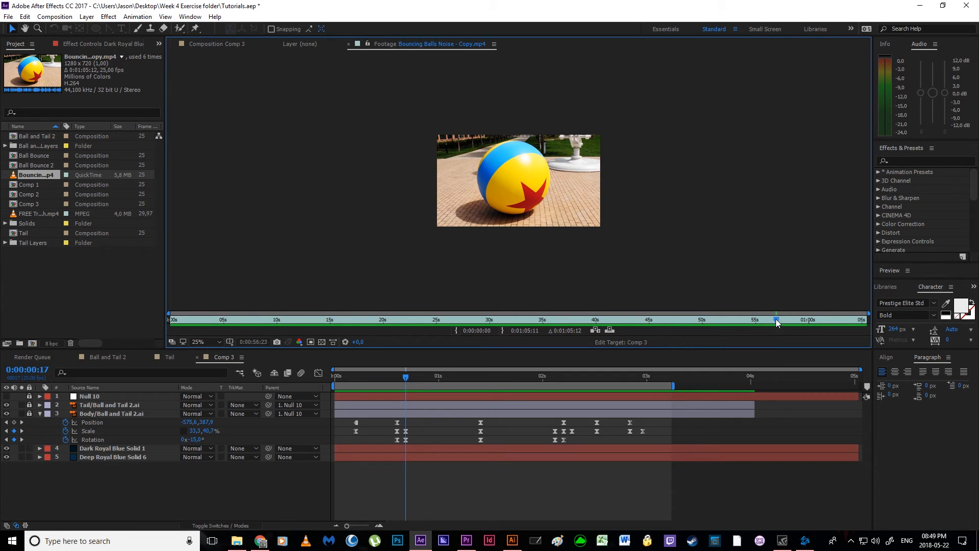
{"action": "left_click_drag", "start_coordinate": [858, 323], "coordinate": [843, 321]}
{"action": "left_click", "coordinate": [845, 322]}
{"action": "left_click", "coordinate": [847, 322]}
Insert the Bouncing Balls Noise footage from 0:01:03:16 onward into Comp 3 at 0:00:00:17, as the bottom layer.
{"action": "left_click", "coordinate": [457, 331]}
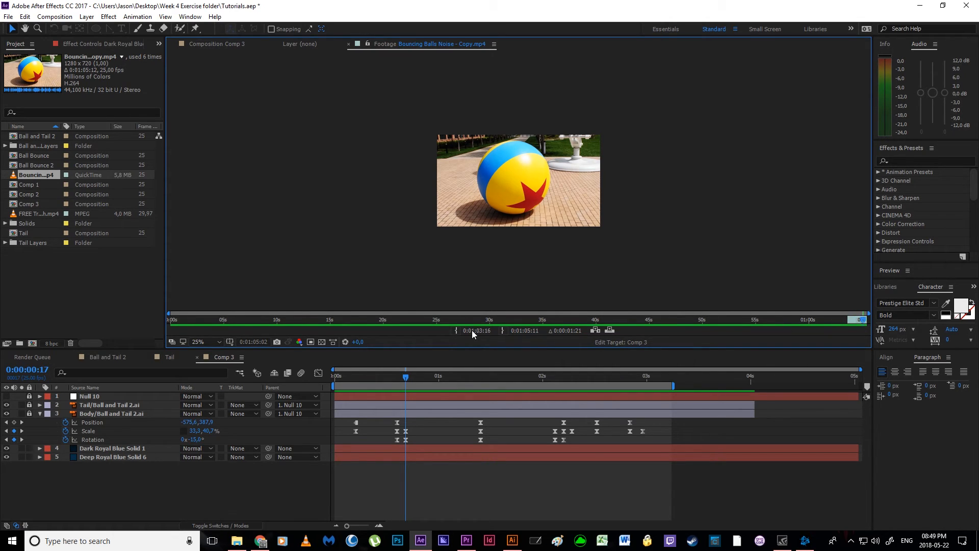
{"action": "left_click", "coordinate": [503, 331]}
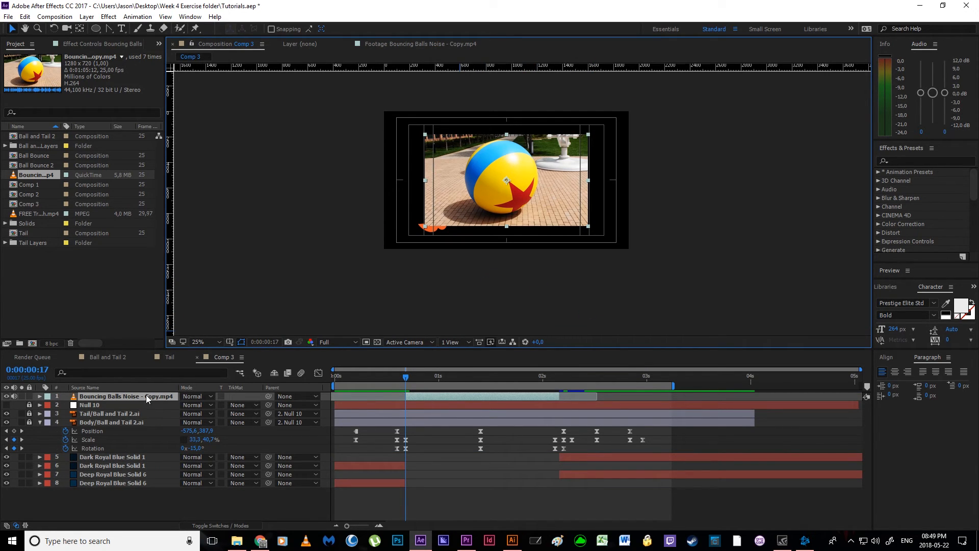
{"action": "left_click_drag", "start_coordinate": [132, 400], "coordinate": [136, 507]}
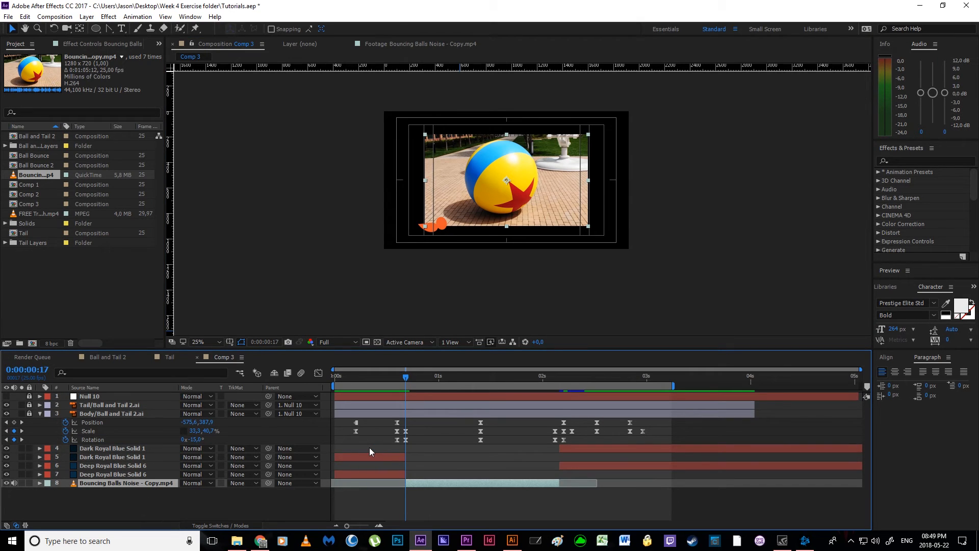
Reveal the sound layer's waveform, trim it to one bounce from 0:00:00:22 to 0:00:01:03 and hide its picture.
{"action": "key", "text": "l"}
{"action": "key", "text": "l"}
{"action": "scroll", "coordinate": [470, 448], "scroll_direction": "down", "scroll_amount": 1}
{"action": "key", "text": "space"}
{"action": "left_click_drag", "start_coordinate": [407, 376], "coordinate": [426, 382]}
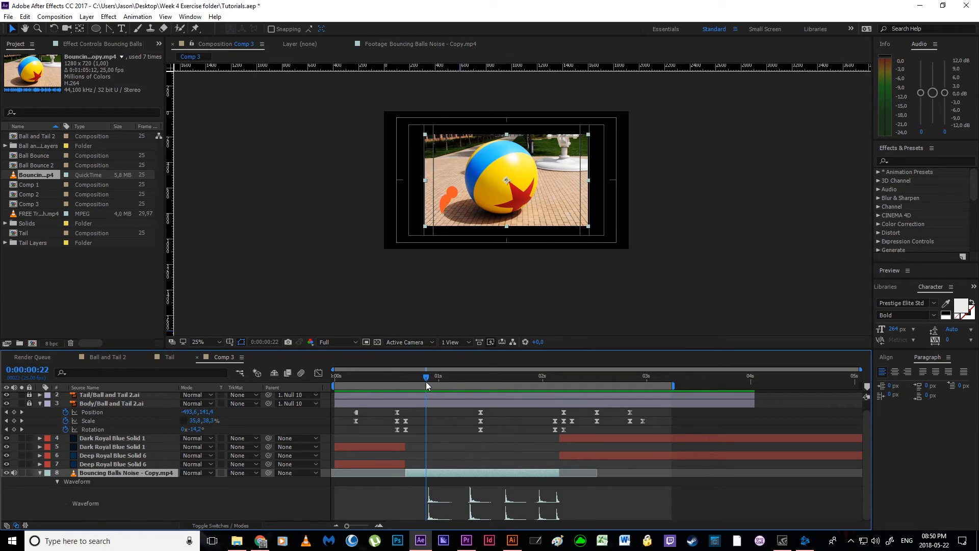
{"action": "key", "text": "alt+bracketleft"}
{"action": "left_click_drag", "start_coordinate": [427, 384], "coordinate": [454, 387]}
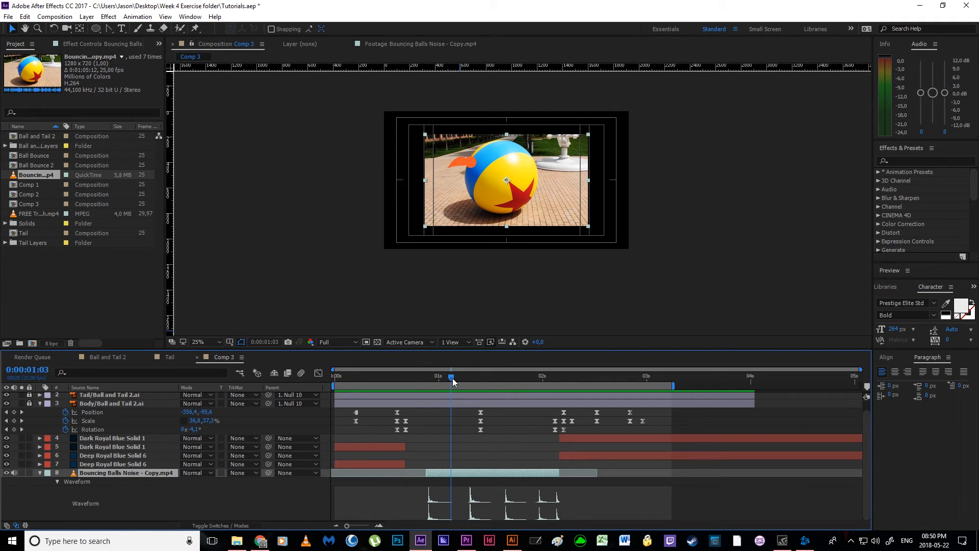
{"action": "key", "text": "alt+bracketright"}
{"action": "left_click", "coordinate": [7, 473]}
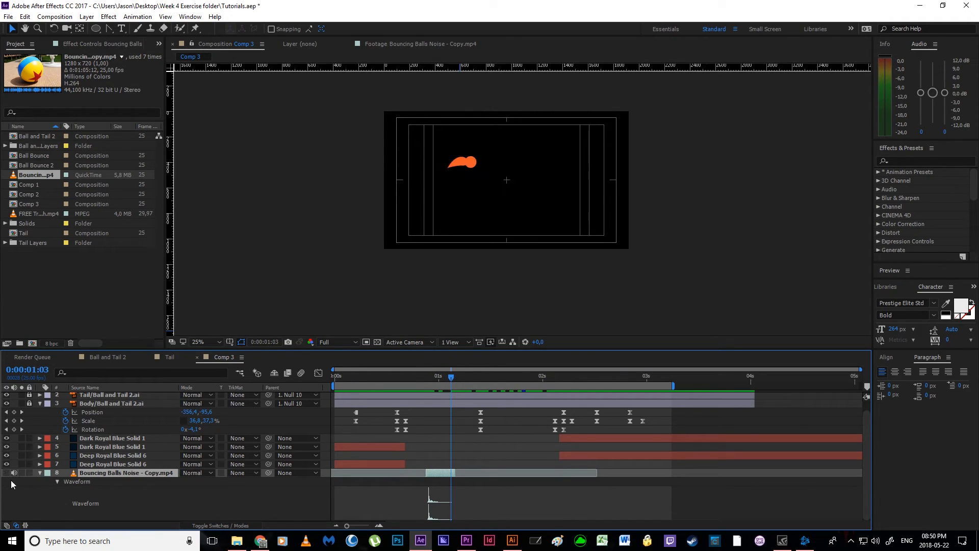
Extend the later dark and deep royal blue solid segments back to 0:00:00:17, closing the background gap, and play the result.
{"action": "left_click_drag", "start_coordinate": [451, 381], "coordinate": [427, 382]}
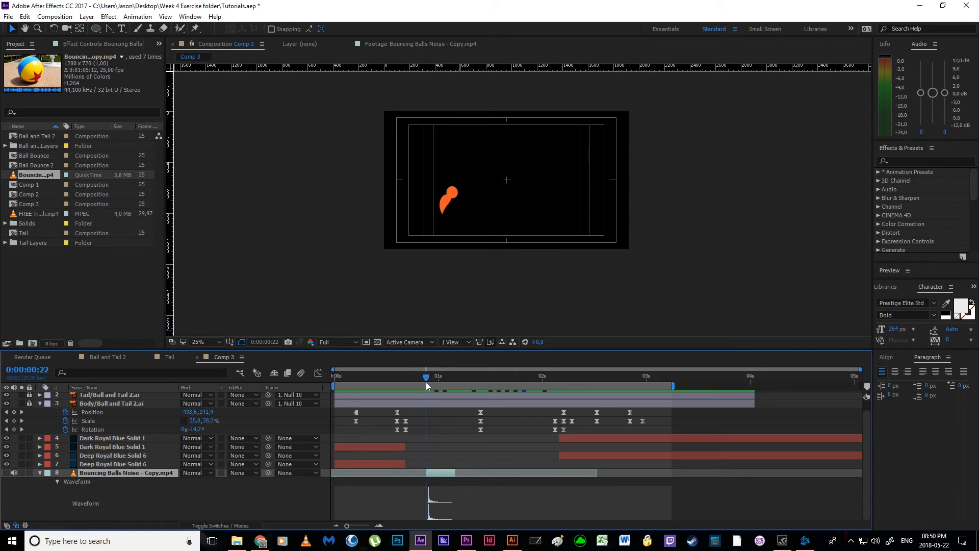
{"action": "left_click", "coordinate": [568, 437]}
{"action": "left_click_drag", "start_coordinate": [558, 439], "coordinate": [403, 447]}
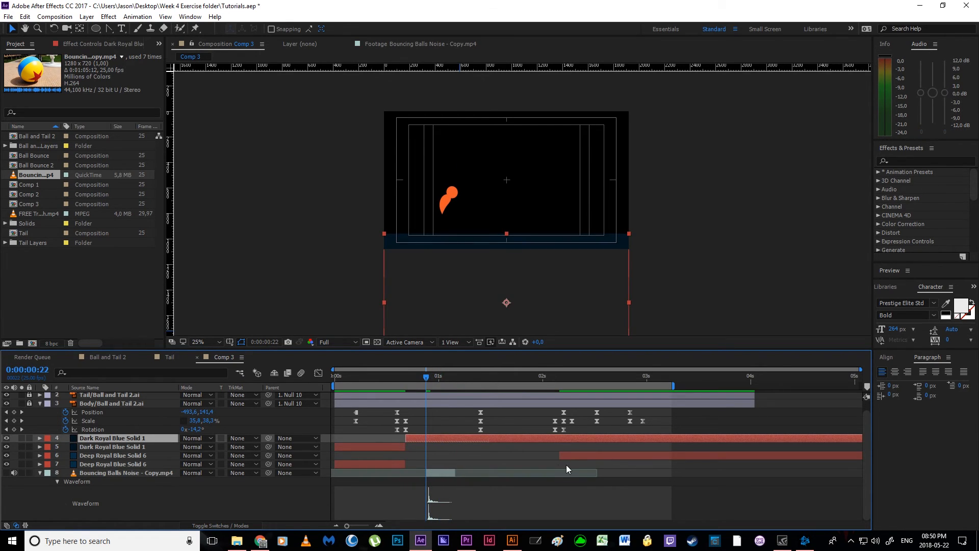
{"action": "left_click_drag", "start_coordinate": [560, 456], "coordinate": [406, 465]}
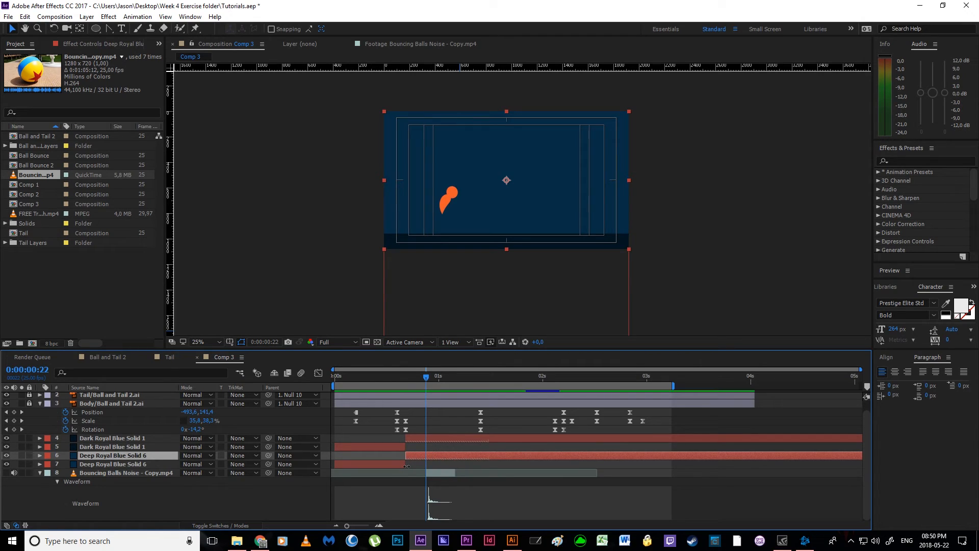
{"action": "left_click", "coordinate": [506, 508]}
{"action": "key", "text": "space"}
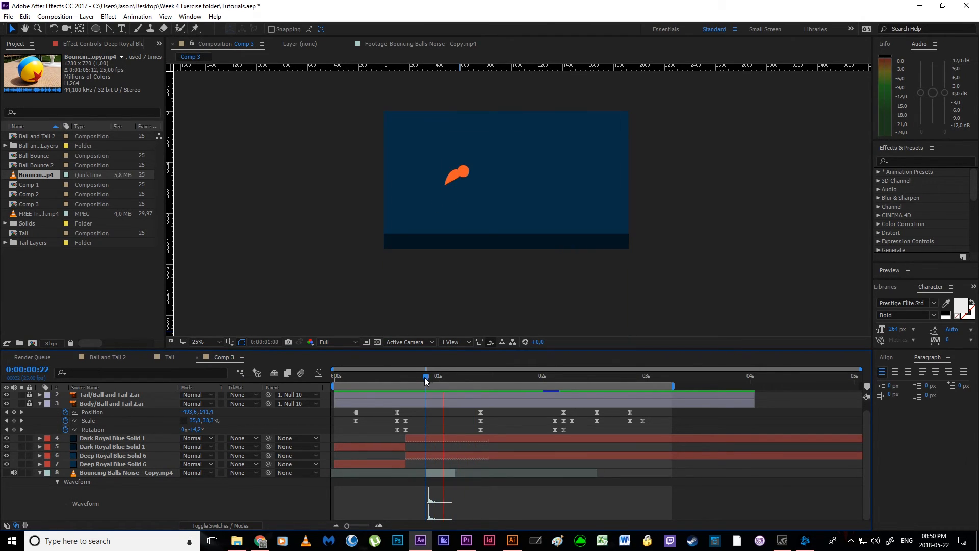
Move the bounce sound clip so it starts at the ball's impact at 0:00:02:05.
{"action": "left_click_drag", "start_coordinate": [402, 381], "coordinate": [564, 428]}
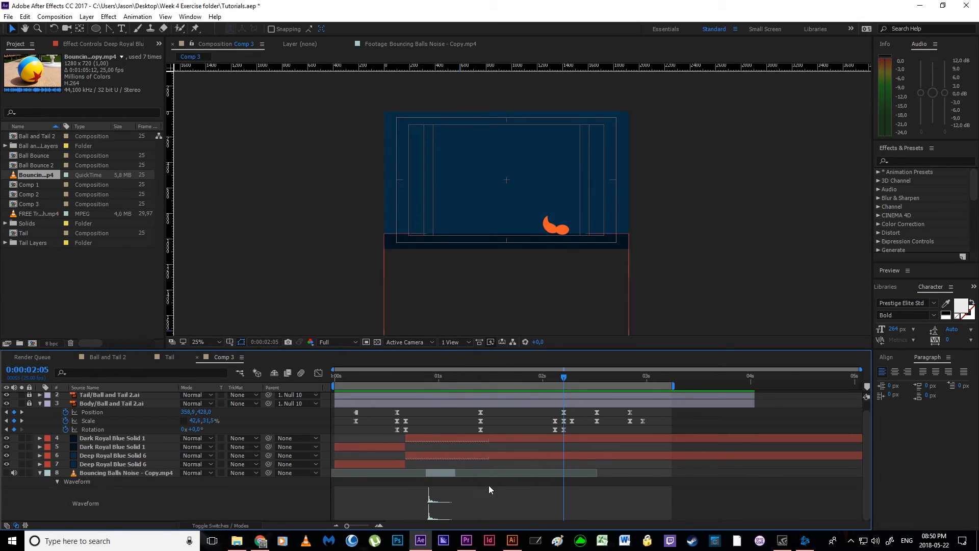
{"action": "left_click_drag", "start_coordinate": [443, 471], "coordinate": [577, 482]}
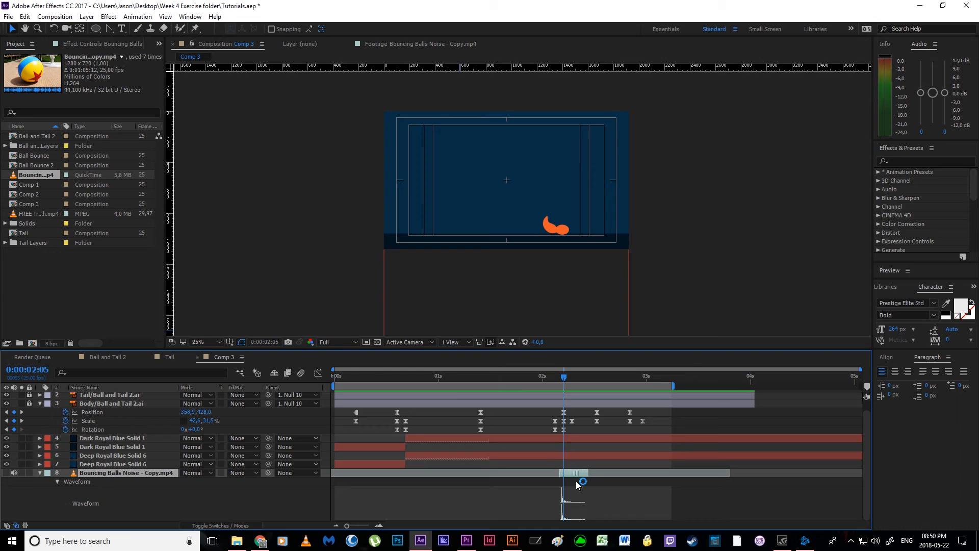
{"action": "mouse_move", "coordinate": [565, 371]}
{"action": "left_mouse_down"}
{"action": "mouse_move", "coordinate": [529, 385]}
{"action": "mouse_move", "coordinate": [565, 385]}
{"action": "left_mouse_up"}
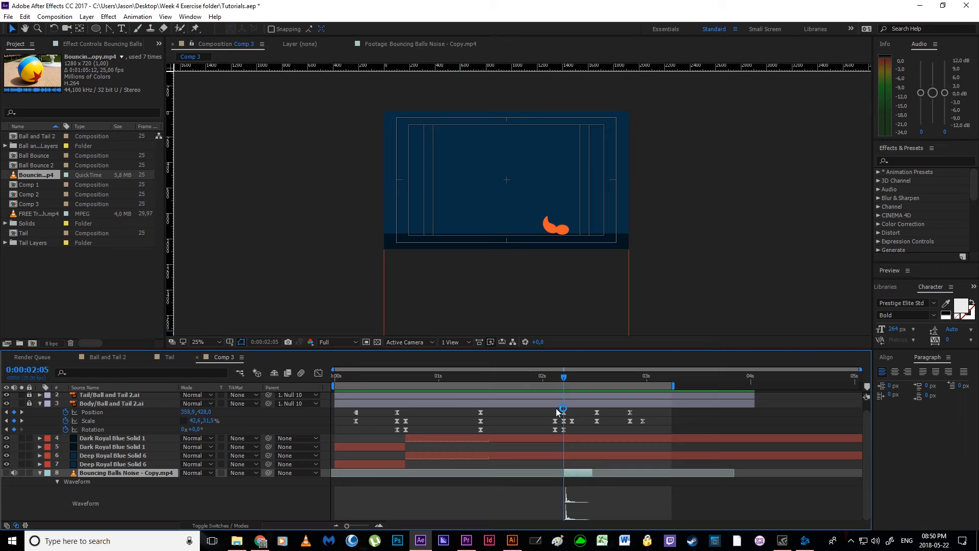
Set the bounce sound layer's Audio Levels to -10 dB and play it back.
{"action": "left_click", "coordinate": [40, 473]}
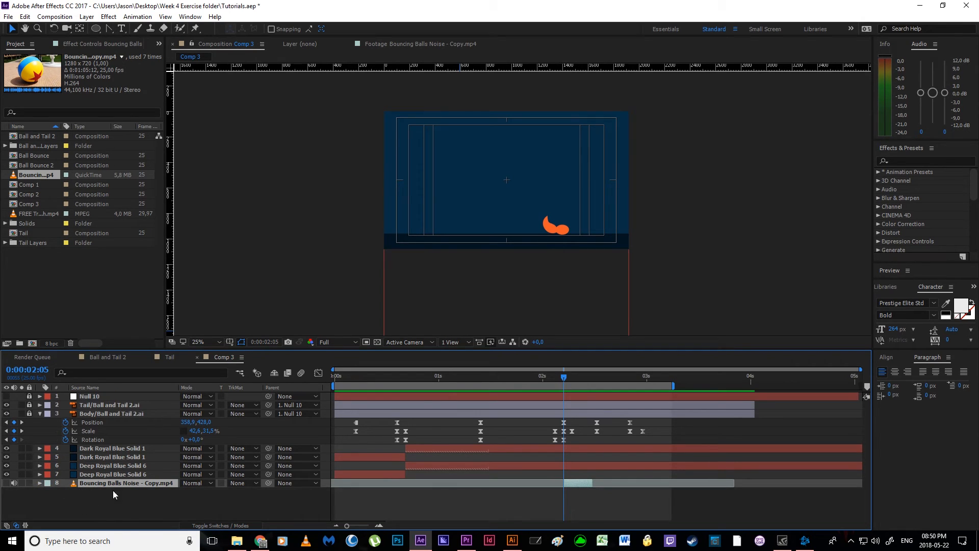
{"action": "left_click", "coordinate": [38, 482]}
{"action": "left_click", "coordinate": [189, 473]}
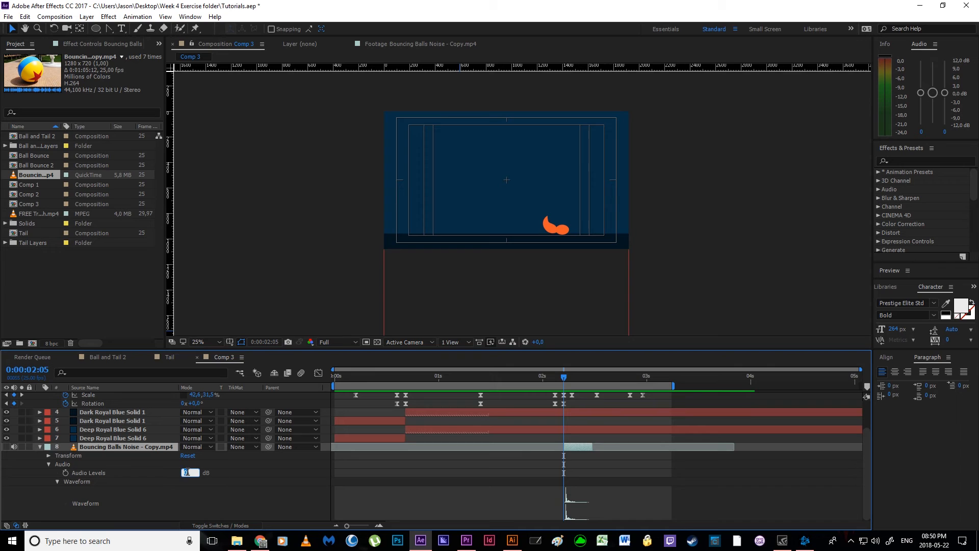
{"action": "type", "text": "-10"}
{"action": "key", "text": "Return"}
{"action": "key", "text": "space"}
Duplicate the bounce sound layer, reveal the copy's waveform and place the copy at 0:00:02:20 for the second impact.
{"action": "left_click_drag", "start_coordinate": [561, 379], "coordinate": [629, 385]}
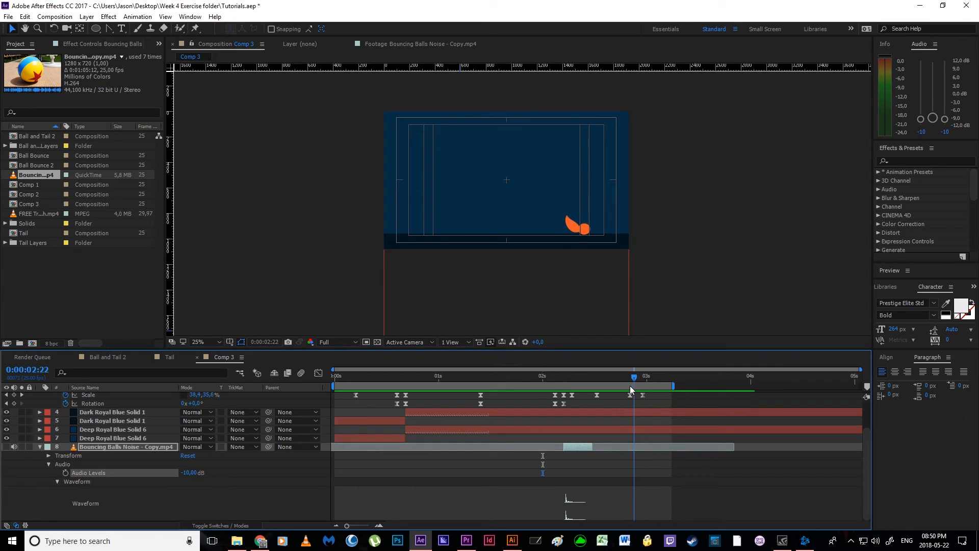
{"action": "left_click", "coordinate": [573, 446]}
{"action": "key", "text": "ctrl+d"}
{"action": "key", "text": "l"}
{"action": "key", "text": "l"}
{"action": "left_click_drag", "start_coordinate": [575, 447], "coordinate": [640, 448]}
{"action": "left_click", "coordinate": [383, 526]}
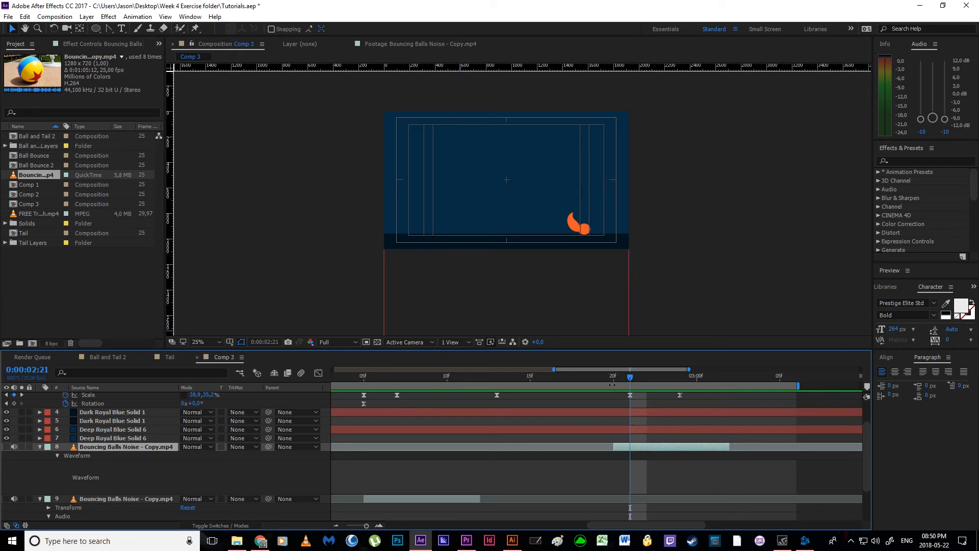
Play back the second bounce sound and shift the duplicated clip to start at the impact keyframe at 0:00:02:21.
{"action": "left_click", "coordinate": [587, 383]}
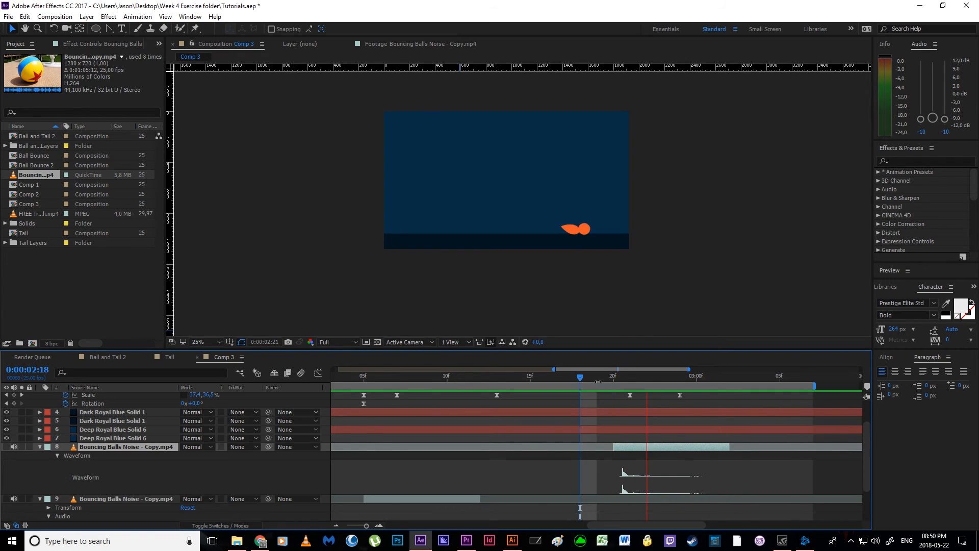
{"action": "key", "text": "Home"}
{"action": "key", "text": "space"}
{"action": "left_click_drag", "start_coordinate": [742, 467], "coordinate": [367, 474]}
{"action": "left_click_drag", "start_coordinate": [816, 461], "coordinate": [413, 472]}
{"action": "left_click_drag", "start_coordinate": [734, 472], "coordinate": [600, 467]}
{"action": "left_click", "coordinate": [571, 377]}
{"action": "left_click", "coordinate": [558, 377]}
{"action": "left_click_drag", "start_coordinate": [544, 376], "coordinate": [572, 412]}
{"action": "key", "text": "space"}
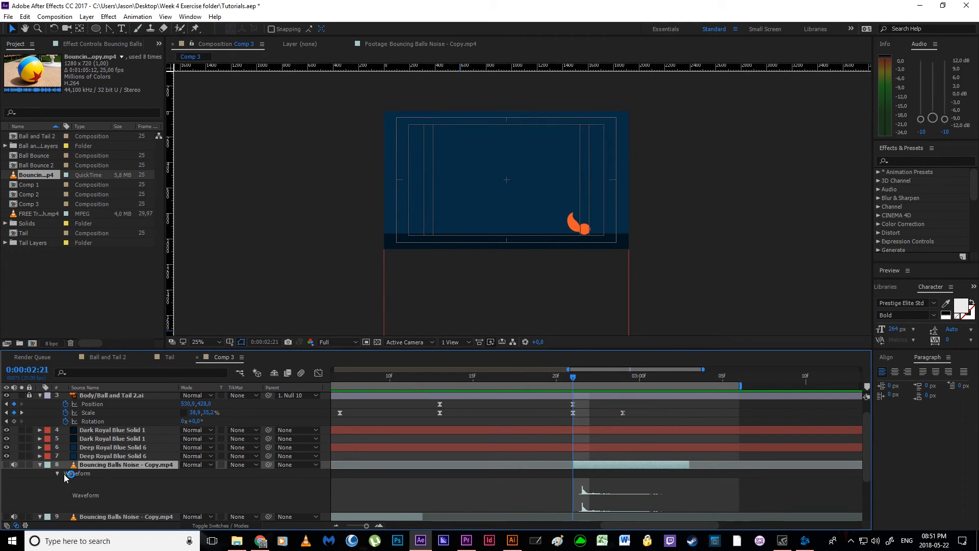
Set the duplicated bounce sound's Audio Levels to -20 dB and play it back.
{"action": "left_click", "coordinate": [40, 465]}
{"action": "left_click", "coordinate": [40, 465]}
{"action": "left_click", "coordinate": [194, 473]}
{"action": "type", "text": "-"}
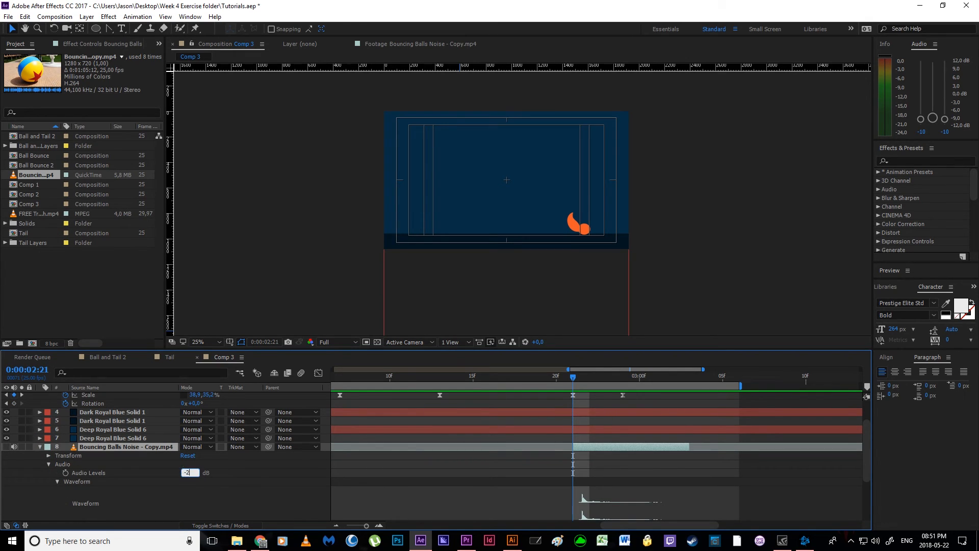
{"action": "type", "text": "20"}
{"action": "key", "text": "Return"}
{"action": "key", "text": "space"}
Collapse both bounce sound layers and play Comp 3 from the start to check the sound timing.
{"action": "left_click_drag", "start_coordinate": [573, 378], "coordinate": [150, 435]}
{"action": "key", "text": "space"}
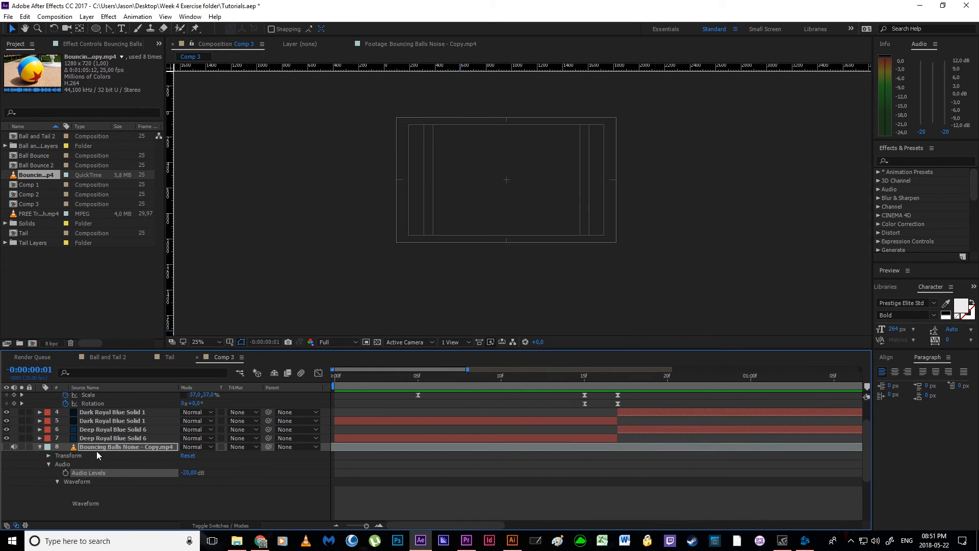
{"action": "left_click", "coordinate": [96, 448]}
{"action": "left_click", "coordinate": [40, 448]}
{"action": "scroll", "coordinate": [66, 497], "scroll_direction": "up", "scroll_amount": 2}
{"action": "left_click", "coordinate": [72, 502]}
{"action": "key", "text": "space"}
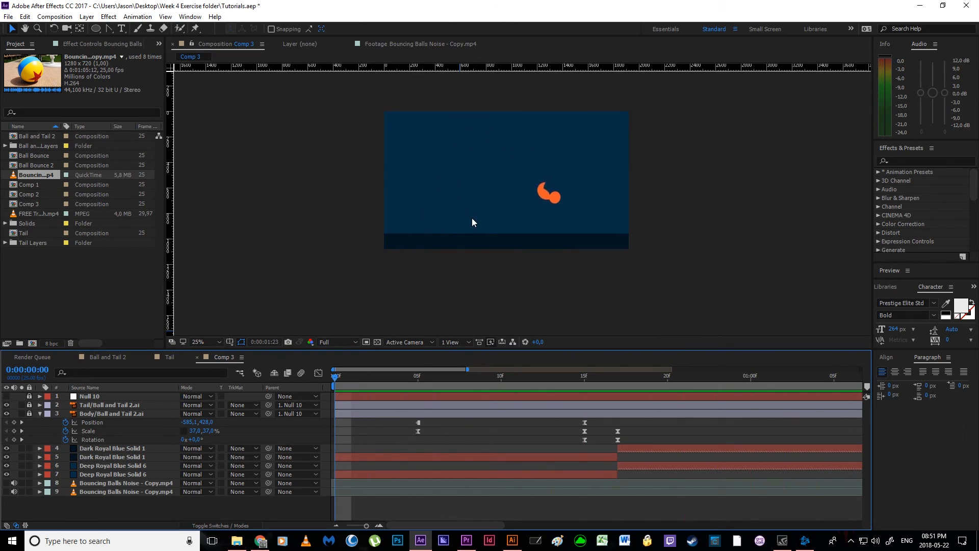
{"action": "key", "text": "space"}
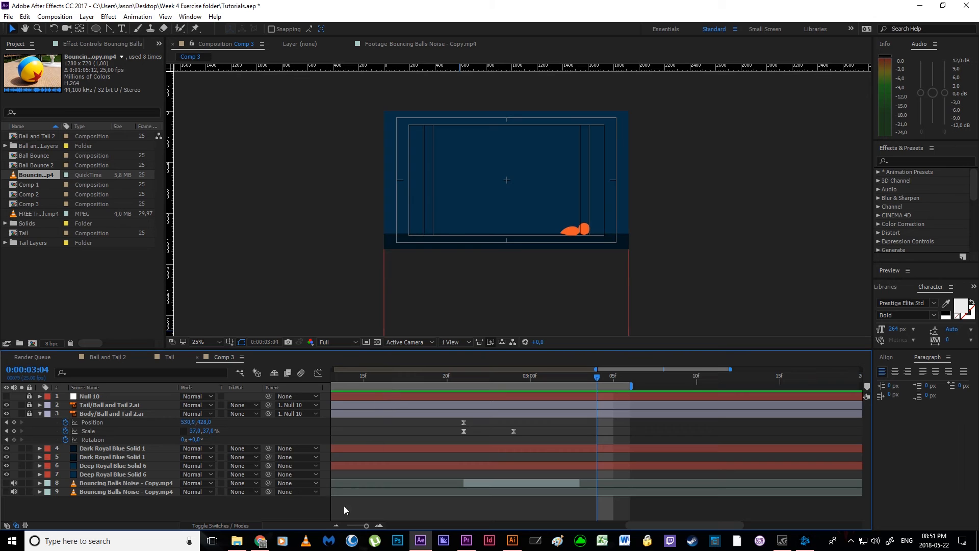
Show nearly the whole Comp 3 timeline and open the FREE Transition Sounds Effects! footage for viewing.
{"action": "left_click", "coordinate": [335, 526]}
{"action": "left_click", "coordinate": [336, 526]}
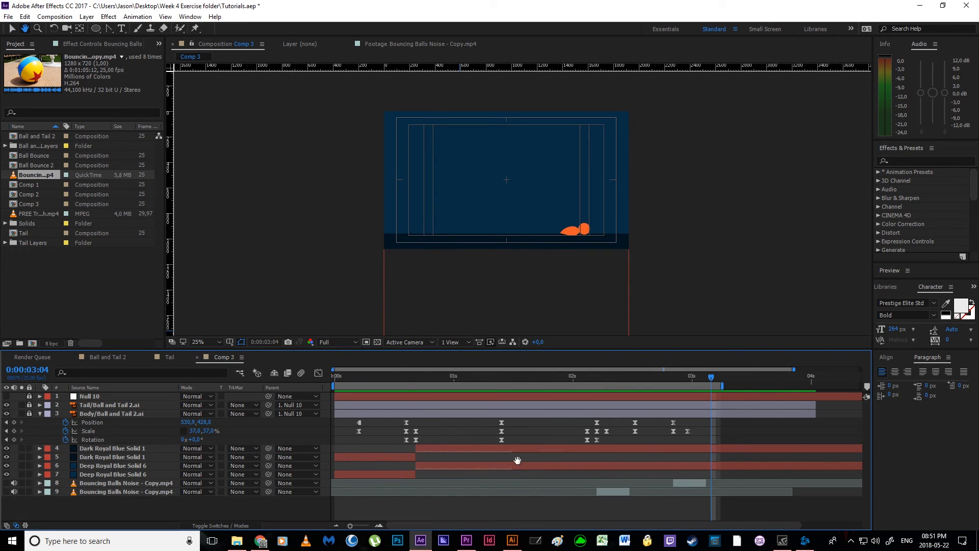
{"action": "left_click", "coordinate": [60, 265]}
{"action": "double_click", "coordinate": [32, 212]}
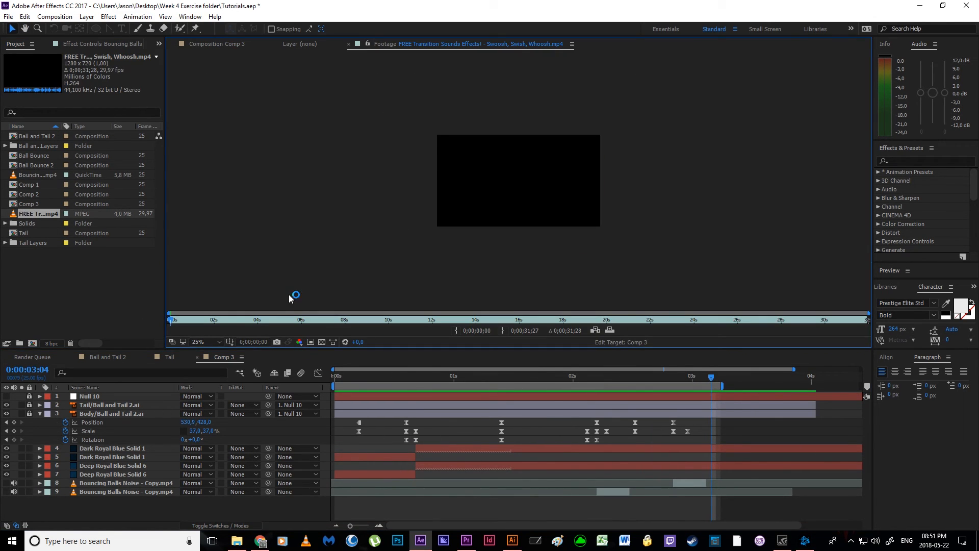
Listen to the opening seconds of the transition sounds footage, playing from the start and again from about 0;00;02;20.
{"action": "key", "text": "space"}
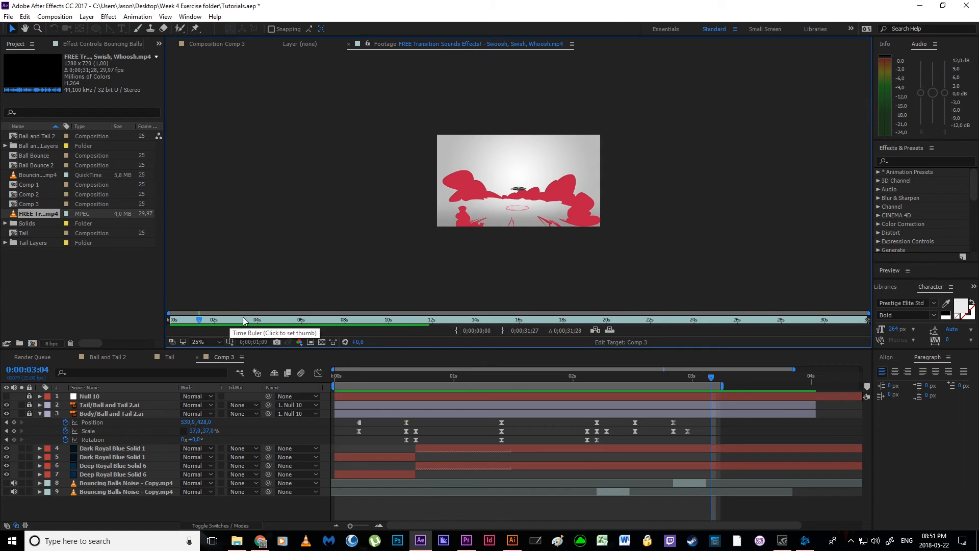
{"action": "left_click", "coordinate": [932, 95]}
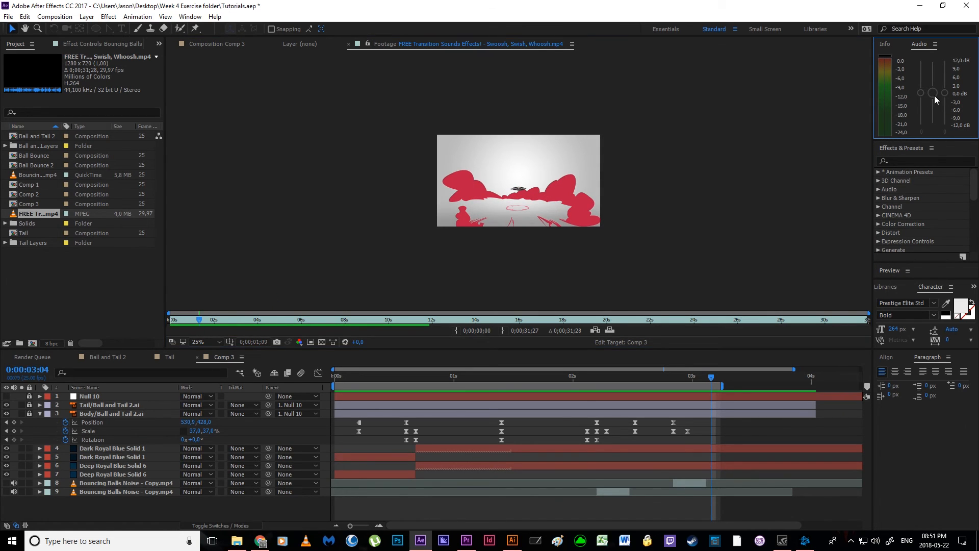
{"action": "left_click", "coordinate": [486, 176]}
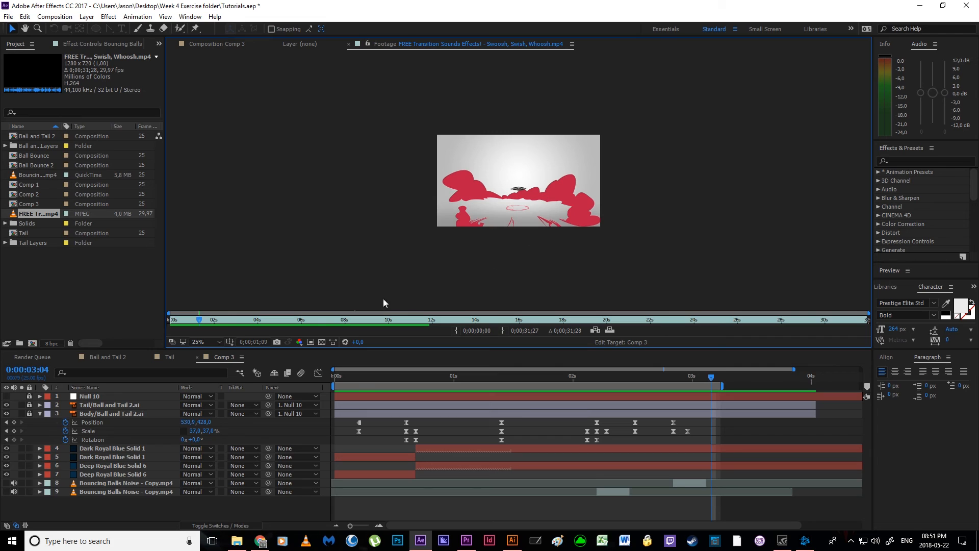
{"action": "left_click_drag", "start_coordinate": [200, 324], "coordinate": [228, 326]}
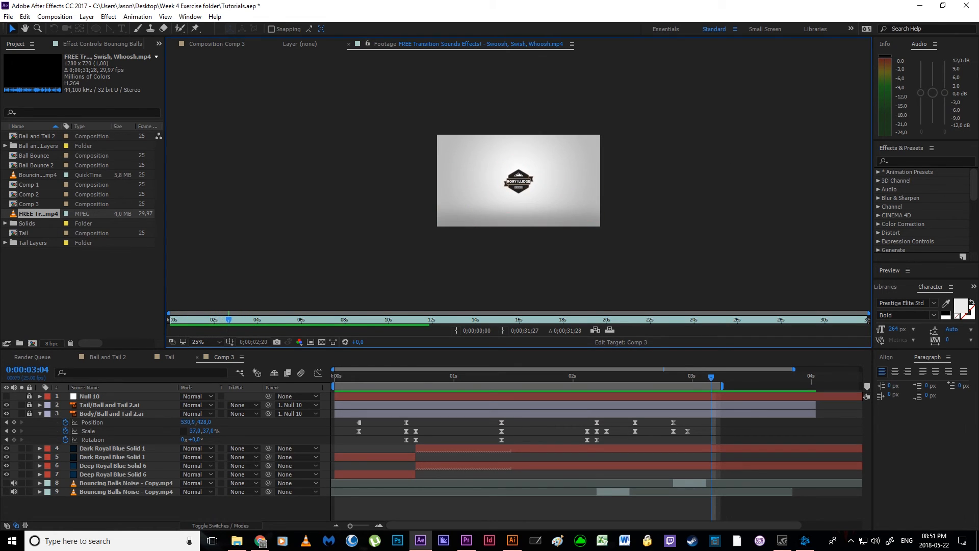
{"action": "left_click", "coordinate": [933, 101]}
{"action": "left_click", "coordinate": [580, 197]}
{"action": "key", "text": "space"}
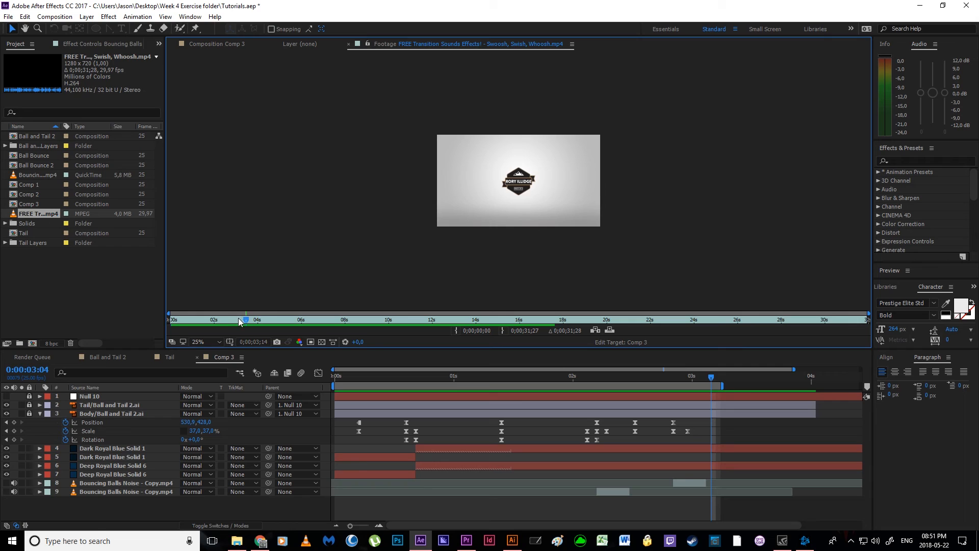
Add the transition sounds footage below the bounce sounds in Comp 3, lower its audio level to -12 dB and play it.
{"action": "left_click", "coordinate": [70, 302]}
{"action": "left_click", "coordinate": [218, 45]}
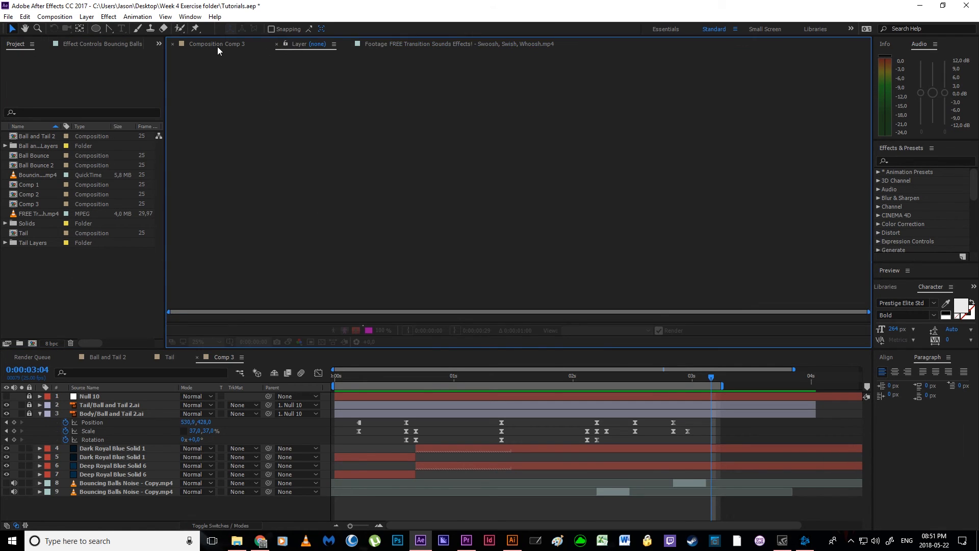
{"action": "left_click_drag", "start_coordinate": [41, 214], "coordinate": [122, 502]}
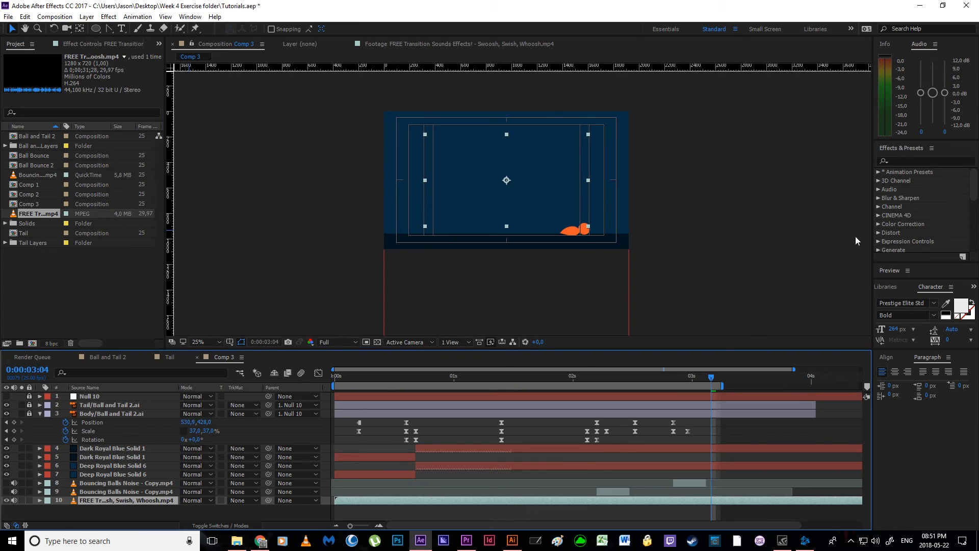
{"action": "left_click_drag", "start_coordinate": [933, 93], "coordinate": [932, 129]}
{"action": "key", "text": "space"}
{"action": "key", "text": "space"}
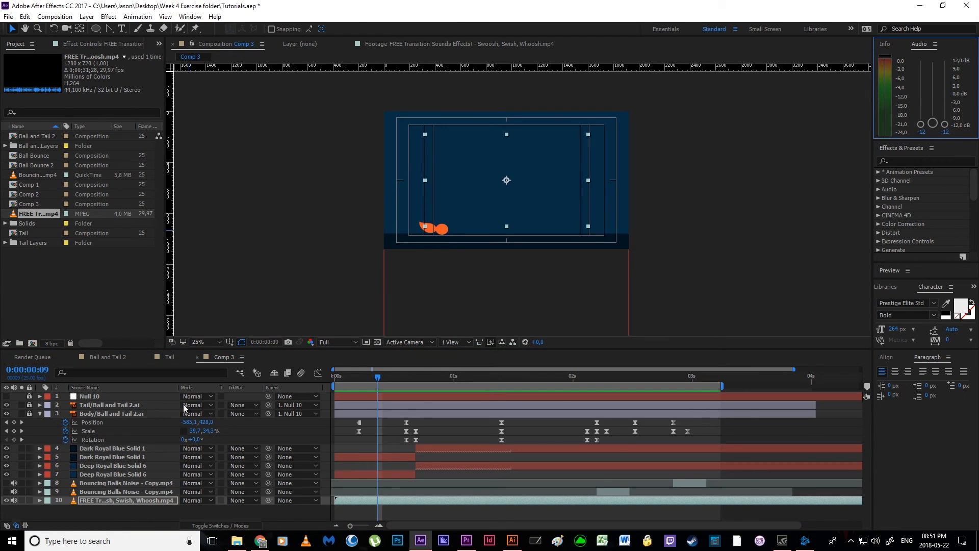
Mute both Bouncing Balls Noise layers and play the composition with only the whoosh footage audible.
{"action": "left_click_drag", "start_coordinate": [15, 491], "coordinate": [15, 483]}
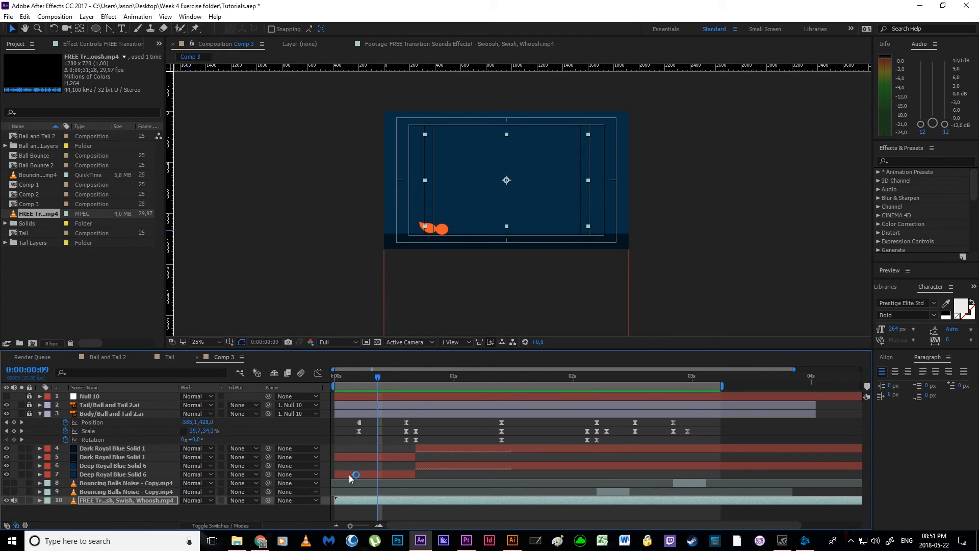
{"action": "key", "text": "space"}
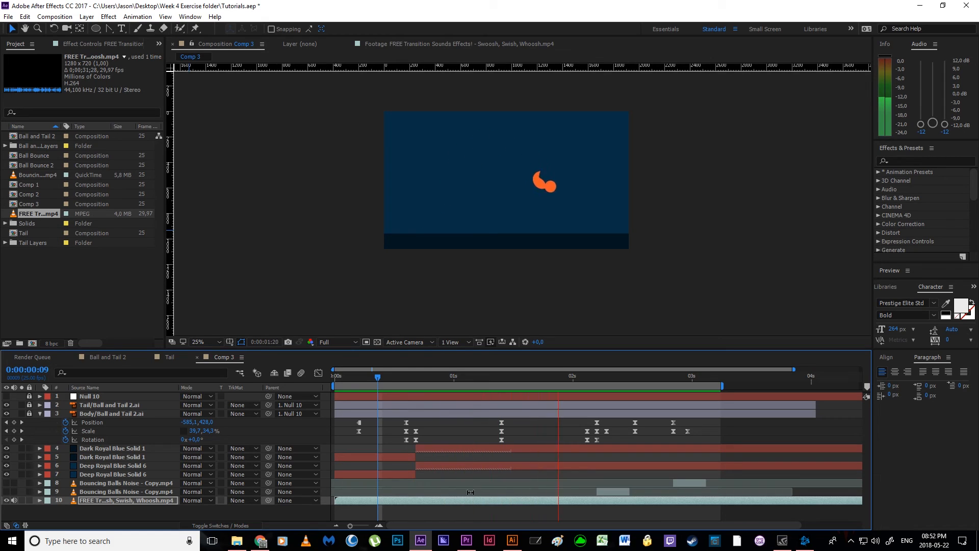
{"action": "key", "text": "space"}
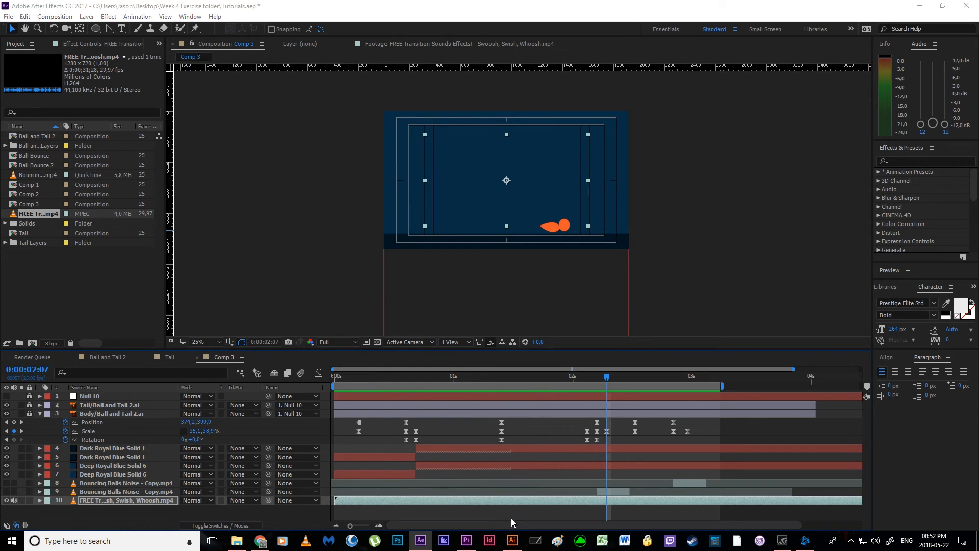
Extend Comp 3's duration to 0:02:05:01 and show its whole timeline.
{"action": "key", "text": "ctrl+k"}
{"action": "left_click", "coordinate": [431, 320]}
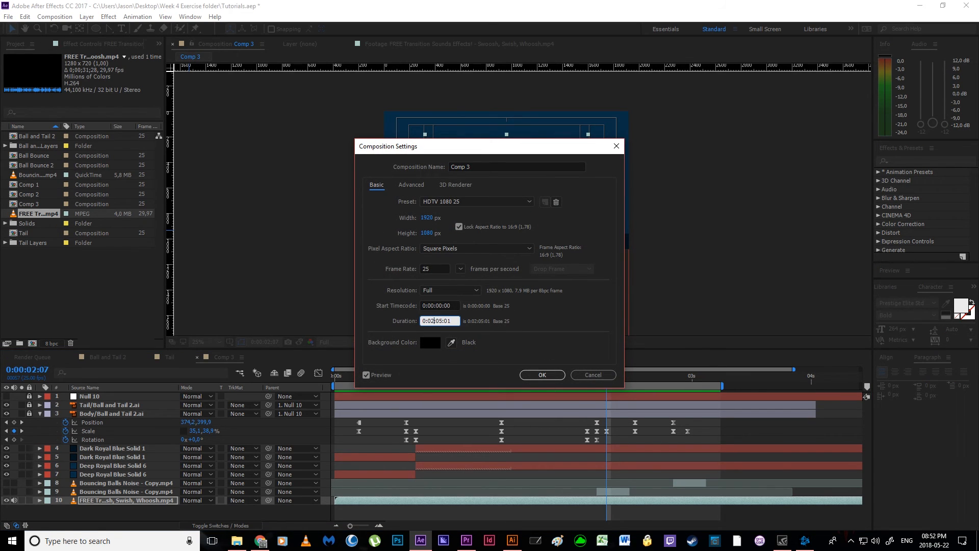
{"action": "key", "text": "Return"}
{"action": "left_click_drag", "start_coordinate": [368, 525], "coordinate": [347, 526]}
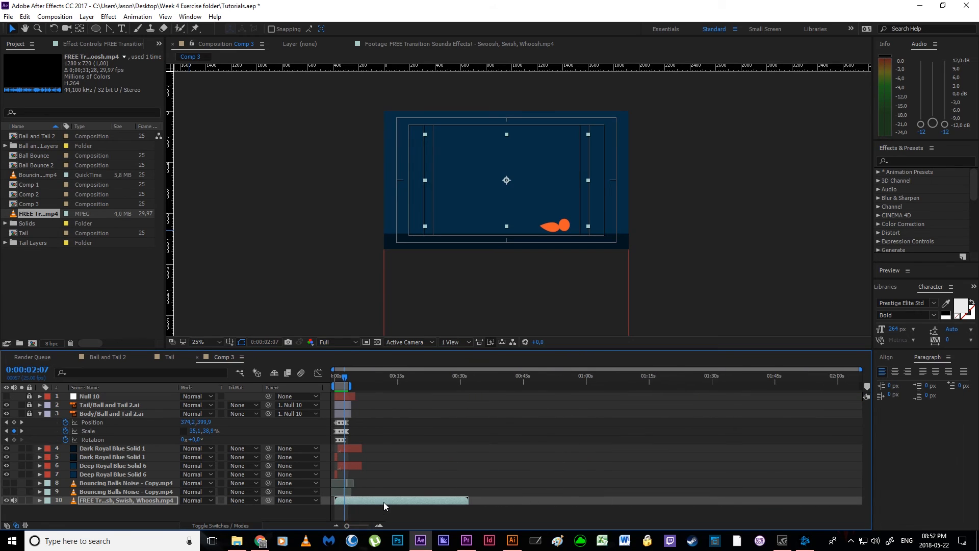
Reveal the whoosh footage's audio waveform and preview the sound from 0:00:00:17.
{"action": "key", "text": "l"}
{"action": "key", "text": "l"}
{"action": "scroll", "coordinate": [373, 480], "scroll_direction": "down", "scroll_amount": 1}
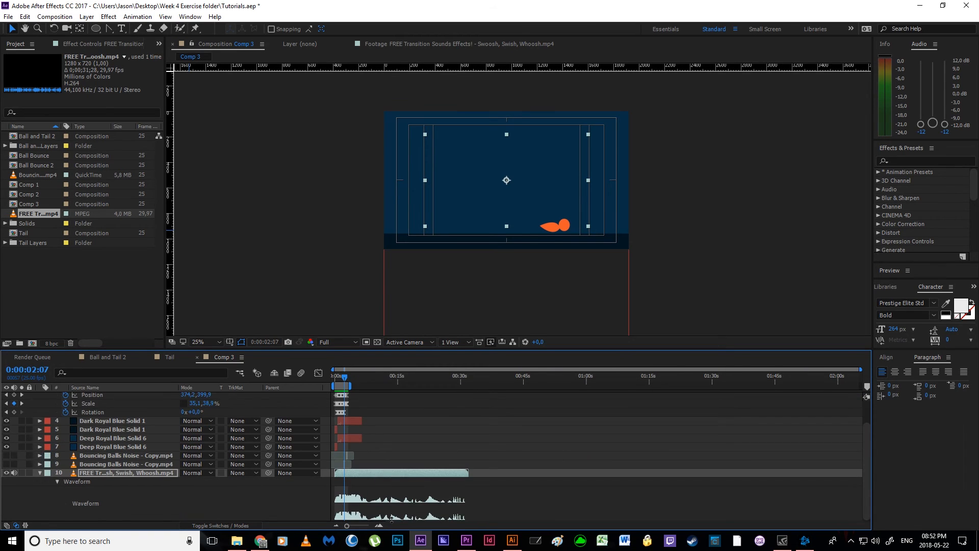
{"action": "left_click", "coordinate": [378, 525]}
{"action": "left_click", "coordinate": [378, 526]}
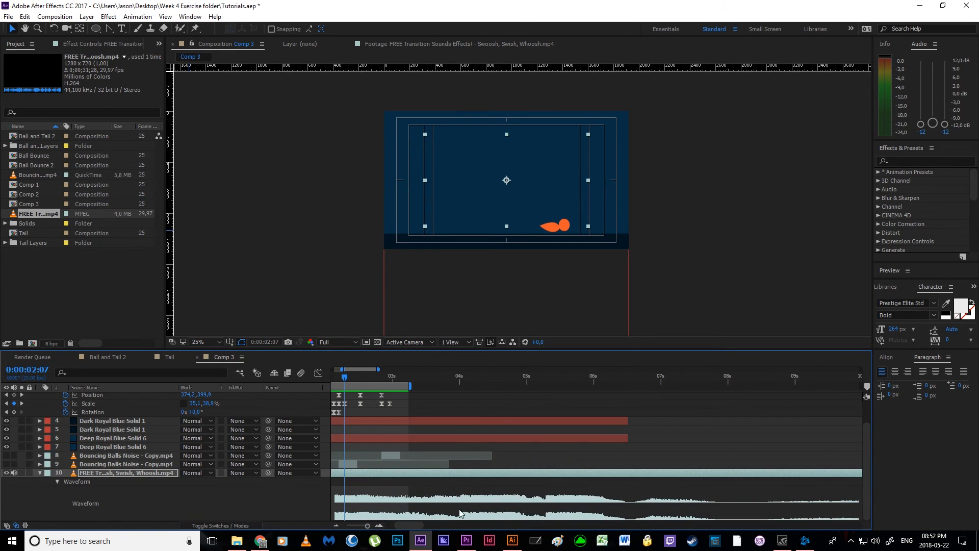
{"action": "left_click_drag", "start_coordinate": [356, 376], "coordinate": [379, 383]}
{"action": "key", "text": "space"}
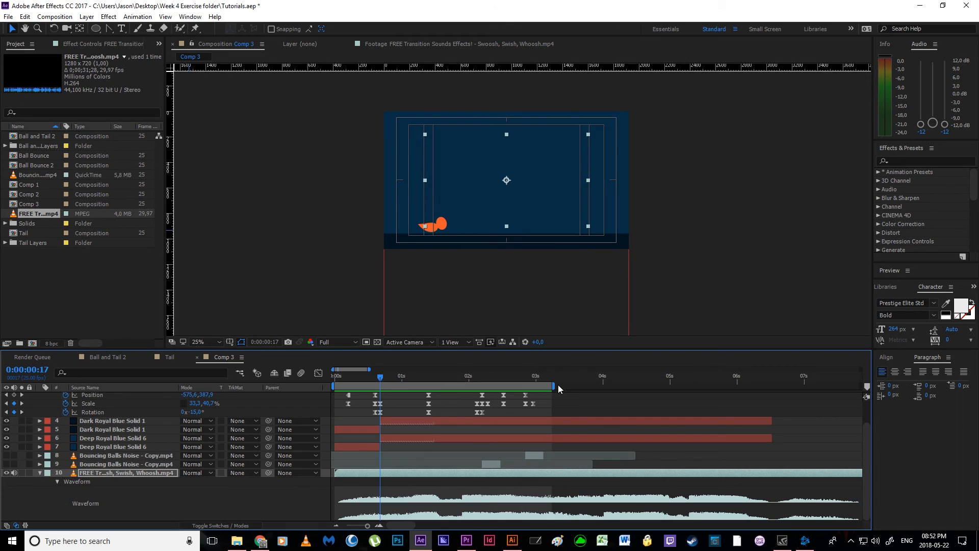
End the work area at 0:00:31:23, where the whoosh footage finishes, and trim the composition to it.
{"action": "mouse_move", "coordinate": [554, 385]}
{"action": "left_mouse_down"}
{"action": "mouse_move", "coordinate": [887, 402]}
{"action": "mouse_move", "coordinate": [887, 424]}
{"action": "mouse_move", "coordinate": [326, 449]}
{"action": "mouse_move", "coordinate": [555, 456]}
{"action": "mouse_move", "coordinate": [586, 474]}
{"action": "mouse_move", "coordinate": [362, 483]}
{"action": "mouse_move", "coordinate": [601, 452]}
{"action": "left_mouse_up"}
{"action": "left_click_drag", "start_coordinate": [388, 468], "coordinate": [636, 489]}
{"action": "left_click_drag", "start_coordinate": [460, 381], "coordinate": [446, 382]}
{"action": "right_click", "coordinate": [410, 383]}
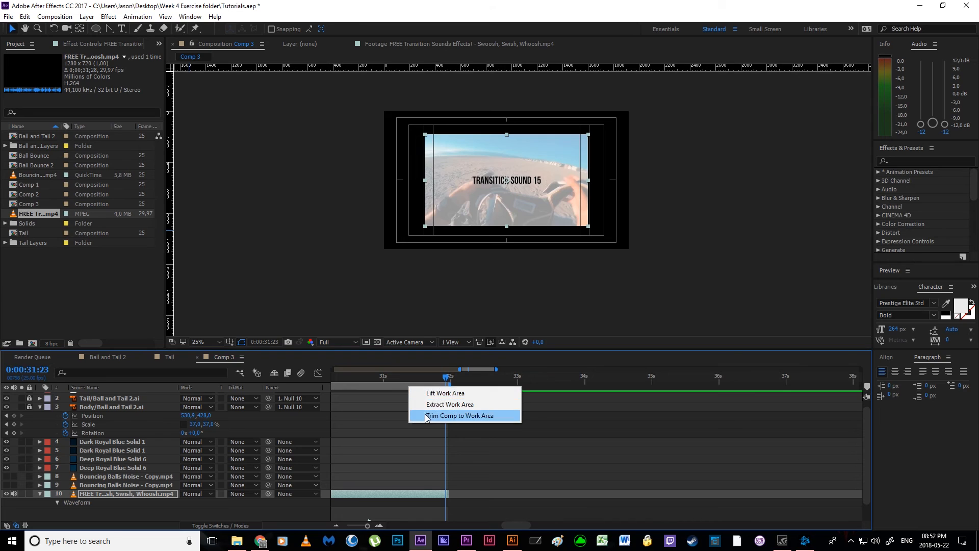
{"action": "left_click", "coordinate": [428, 416]}
Use the waveform to audition the whoosh sounds in the last few seconds of the footage, including those after 0:00:29:18.
{"action": "scroll", "coordinate": [436, 481], "scroll_direction": "down", "scroll_amount": 1}
{"action": "left_click_drag", "start_coordinate": [416, 382], "coordinate": [351, 431]}
{"action": "left_click", "coordinate": [336, 527]}
{"action": "key", "text": "space"}
{"action": "mouse_move", "coordinate": [445, 415]}
{"action": "left_mouse_down"}
{"action": "mouse_move", "coordinate": [468, 387]}
{"action": "mouse_move", "coordinate": [561, 408]}
{"action": "left_mouse_up"}
{"action": "mouse_move", "coordinate": [357, 438]}
{"action": "left_mouse_down"}
{"action": "mouse_move", "coordinate": [518, 464]}
{"action": "mouse_move", "coordinate": [521, 455]}
{"action": "mouse_move", "coordinate": [448, 428]}
{"action": "left_mouse_up"}
{"action": "left_click", "coordinate": [380, 386]}
{"action": "left_click_drag", "start_coordinate": [383, 388], "coordinate": [766, 395]}
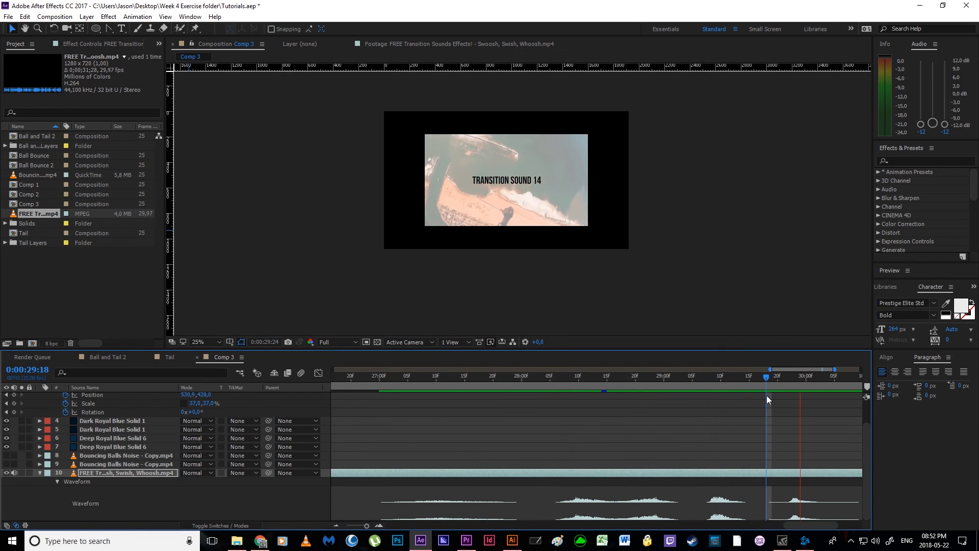
{"action": "key", "text": "space"}
{"action": "mouse_move", "coordinate": [622, 378]}
{"action": "left_mouse_down"}
{"action": "mouse_move", "coordinate": [675, 387]}
{"action": "mouse_move", "coordinate": [671, 377]}
{"action": "mouse_move", "coordinate": [632, 379]}
{"action": "left_mouse_up"}
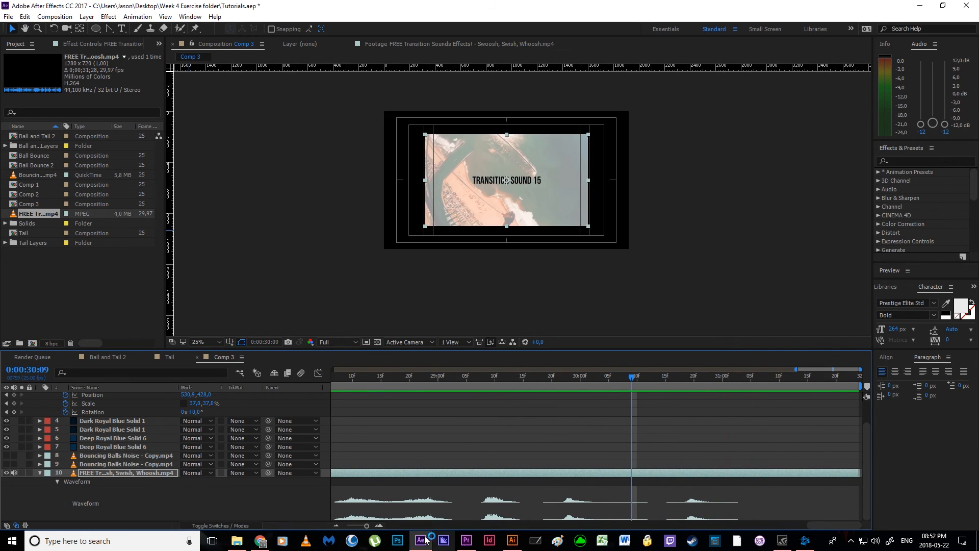
Trim the whoosh layer to the Transition Sound 6 section, from 0:00:18:11 to 0:00:18:18.
{"action": "left_click", "coordinate": [337, 525]}
{"action": "left_click_drag", "start_coordinate": [472, 472], "coordinate": [669, 440]}
{"action": "left_click_drag", "start_coordinate": [539, 446], "coordinate": [698, 457]}
{"action": "left_click_drag", "start_coordinate": [579, 461], "coordinate": [647, 460]}
{"action": "left_click_drag", "start_coordinate": [411, 376], "coordinate": [366, 383]}
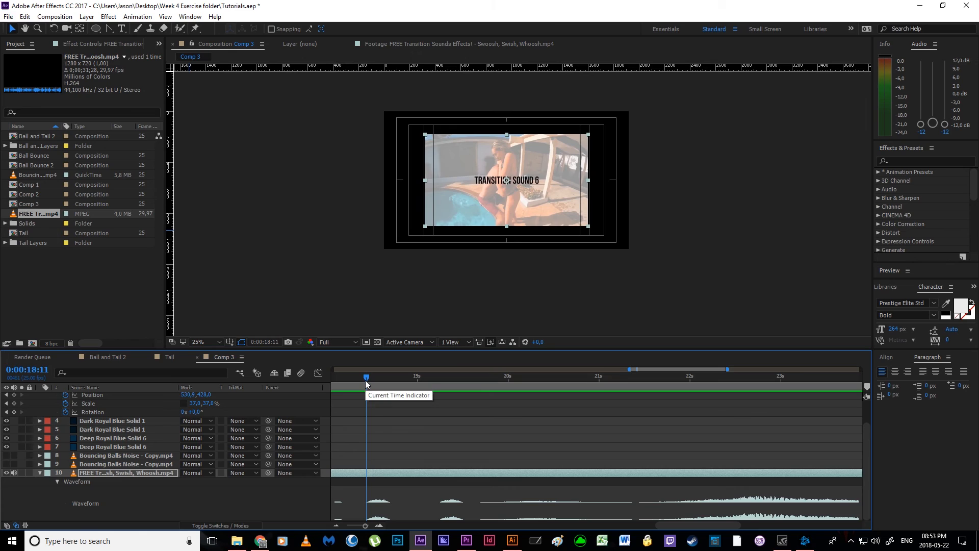
{"action": "key", "text": "alt+bracketleft"}
{"action": "left_click_drag", "start_coordinate": [369, 383], "coordinate": [393, 393]}
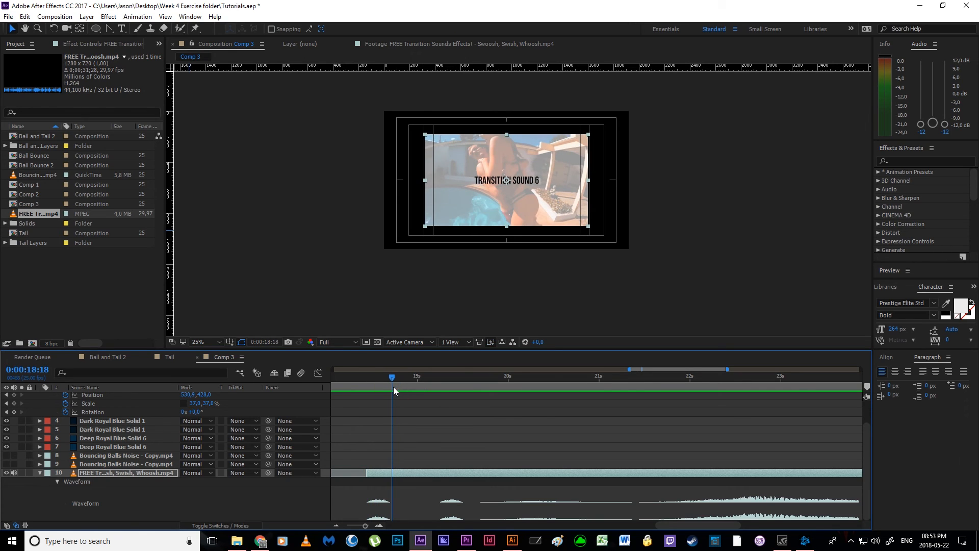
{"action": "key", "text": "alt+bracketright"}
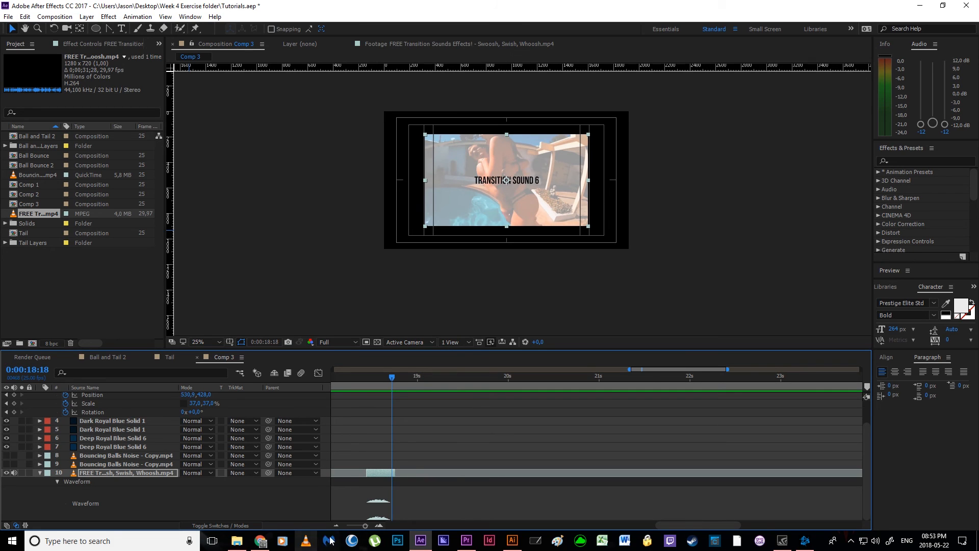
Move the trimmed whoosh clip back among the ball's keyframes, starting at about 0:00:01:05.
{"action": "key", "text": "minus"}
{"action": "key", "text": "minus"}
{"action": "key", "text": "minus"}
{"action": "left_click_drag", "start_coordinate": [353, 534], "coordinate": [354, 533]}
{"action": "left_click_drag", "start_coordinate": [594, 478], "coordinate": [364, 477]}
End the work area at 0:00:04:00 and trim Comp 3 to the work area.
{"action": "left_click", "coordinate": [404, 378]}
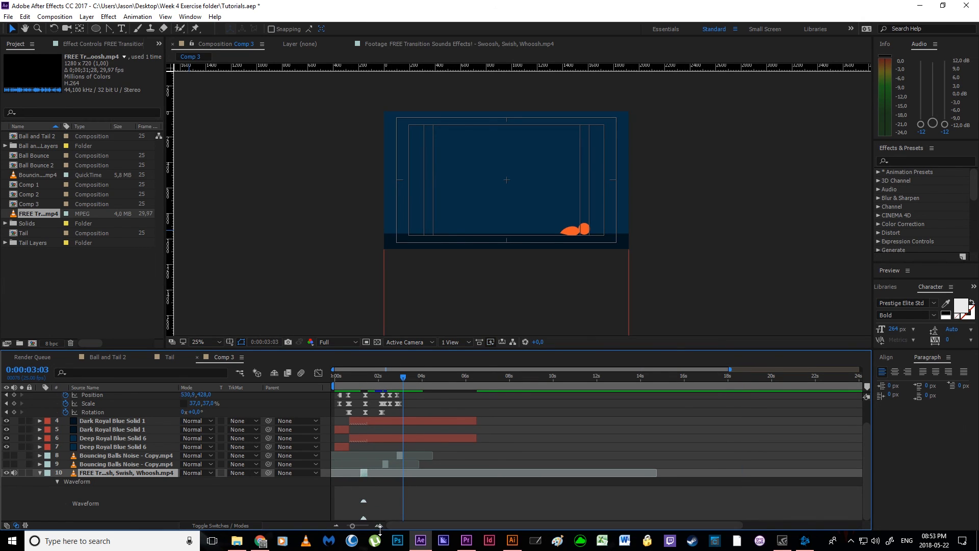
{"action": "left_click", "coordinate": [379, 526]}
{"action": "left_click", "coordinate": [379, 526]}
{"action": "left_click_drag", "start_coordinate": [408, 377], "coordinate": [482, 387]}
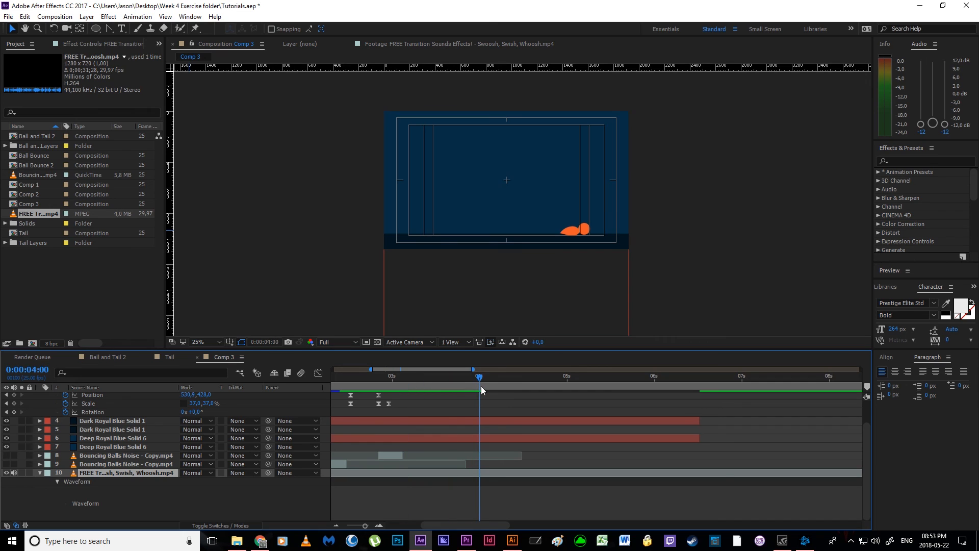
{"action": "key", "text": "n"}
{"action": "right_click", "coordinate": [449, 386]}
{"action": "left_click", "coordinate": [489, 414]}
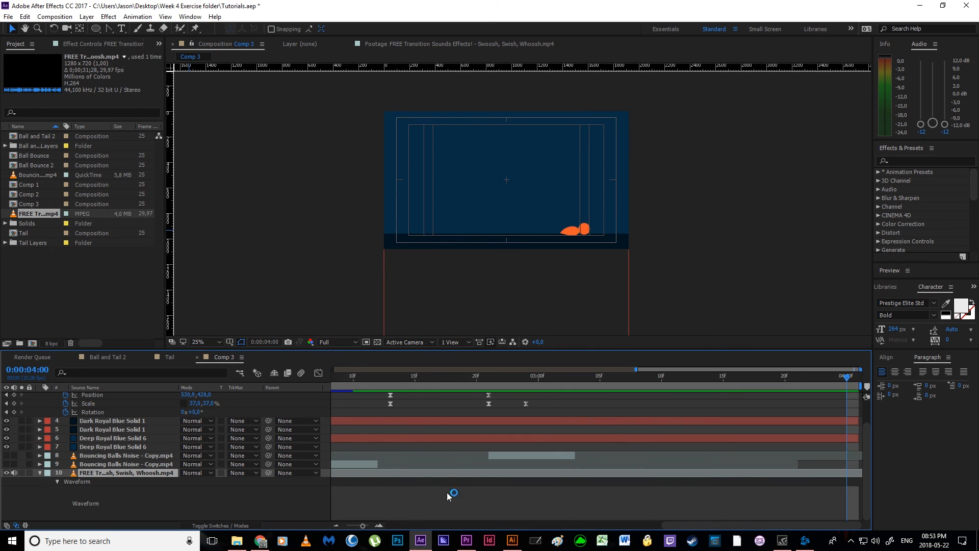
Shift the whoosh clip to start at the keyframe at 0:00:00:15 and play it against the ball's jump.
{"action": "left_click", "coordinate": [336, 525]}
{"action": "left_click", "coordinate": [336, 526]}
{"action": "scroll", "coordinate": [489, 468], "scroll_direction": "down", "scroll_amount": 2}
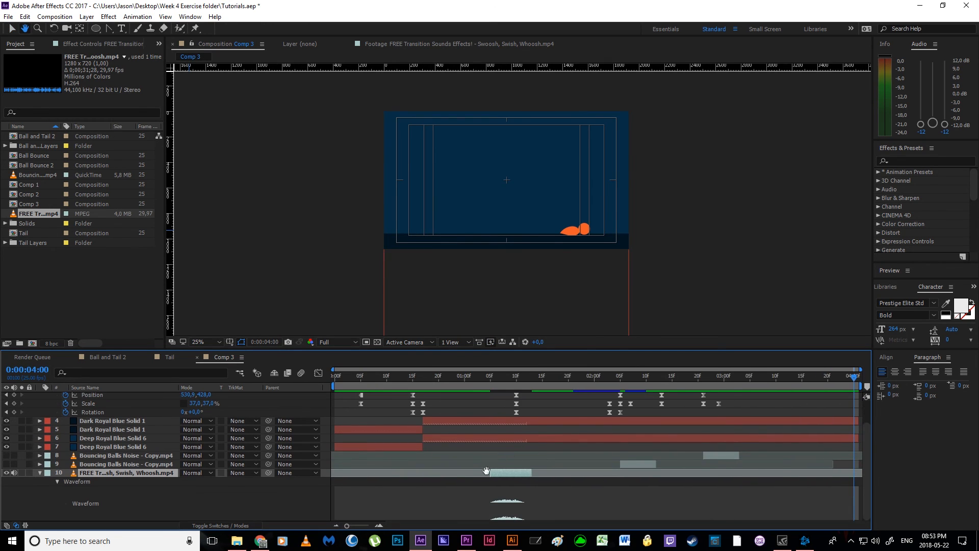
{"action": "key", "text": "v"}
{"action": "left_click_drag", "start_coordinate": [390, 380], "coordinate": [411, 399]}
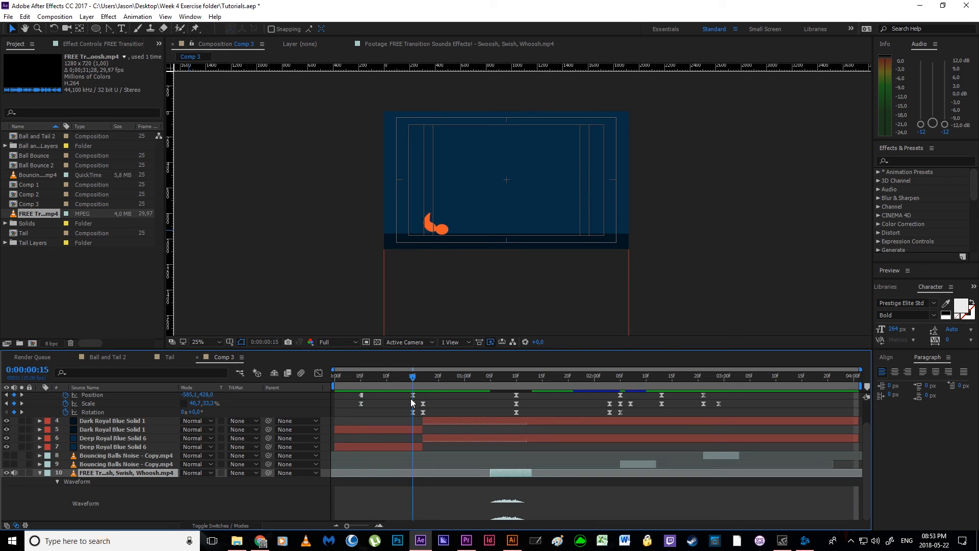
{"action": "left_click_drag", "start_coordinate": [515, 475], "coordinate": [436, 480]}
{"action": "key", "text": "space"}
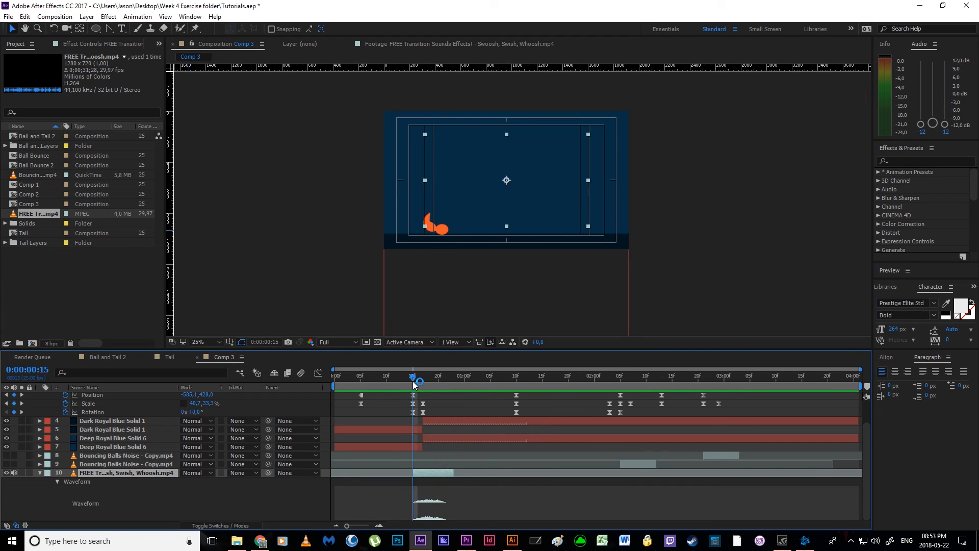
{"action": "key", "text": "space"}
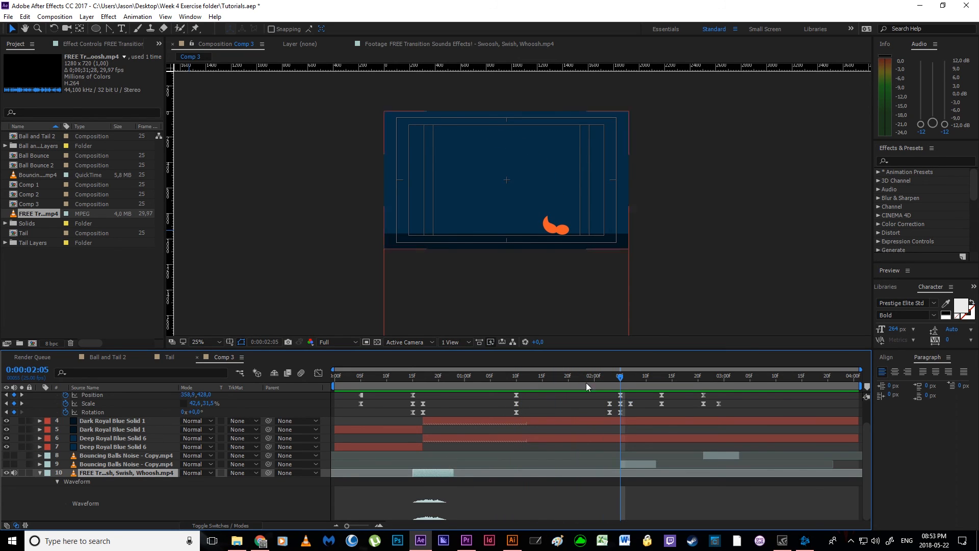
Place a copy of the whoosh clip at the landing keyframe at 0:00:02:05 and play it back.
{"action": "left_click", "coordinate": [644, 378]}
{"action": "left_click_drag", "start_coordinate": [644, 378], "coordinate": [620, 385]}
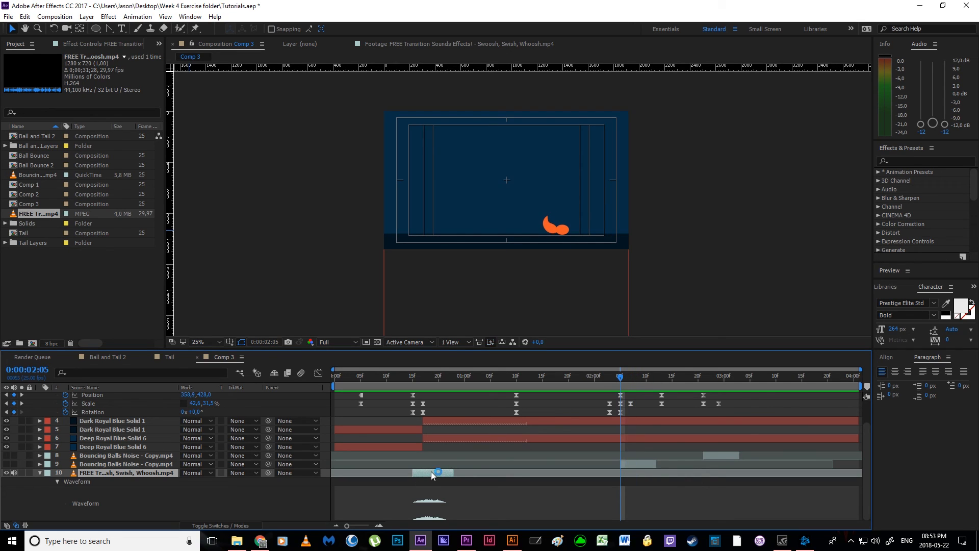
{"action": "left_click_drag", "start_coordinate": [433, 472], "coordinate": [642, 476]}
{"action": "key", "text": "space"}
Duplicate the second whoosh clip and shift the copy to start at the keyframe at 0:00:02:21.
{"action": "left_click_drag", "start_coordinate": [619, 381], "coordinate": [702, 403]}
{"action": "key", "text": "ctrl+d"}
{"action": "left_click_drag", "start_coordinate": [638, 476], "coordinate": [725, 474]}
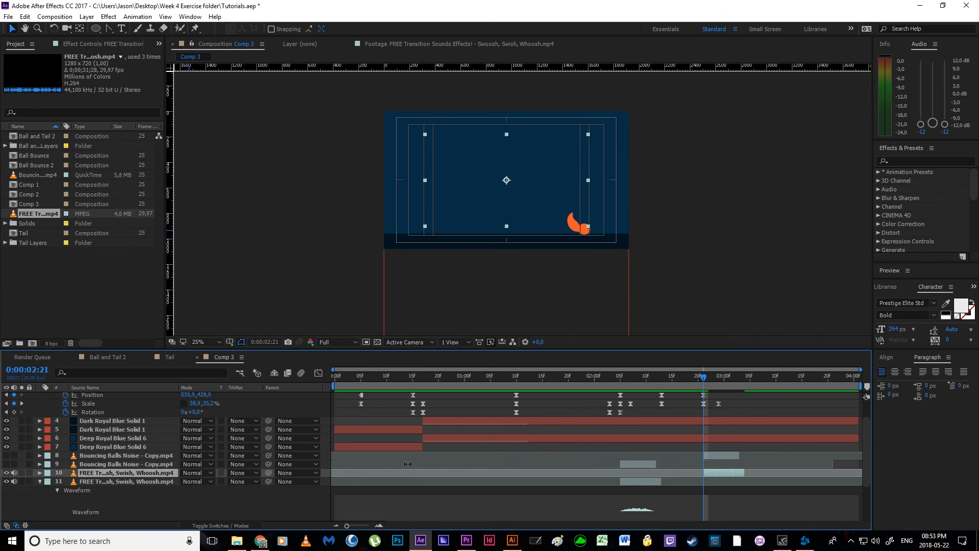
Set the last whoosh clip's Audio Levels to -35 dB, collapse the layer and play back from 0:00:02:03.
{"action": "left_click", "coordinate": [40, 472]}
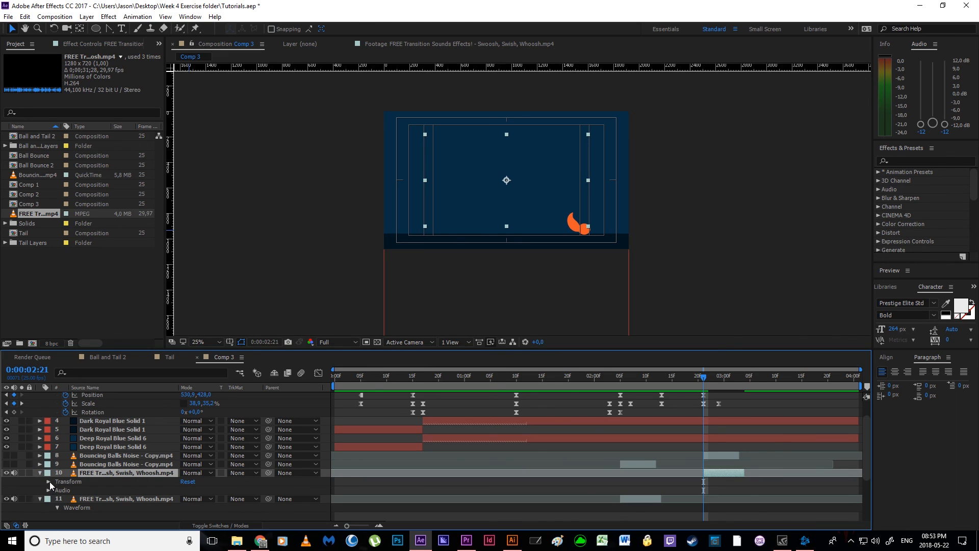
{"action": "left_click", "coordinate": [48, 490]}
{"action": "left_click_drag", "start_coordinate": [189, 498], "coordinate": [181, 500]}
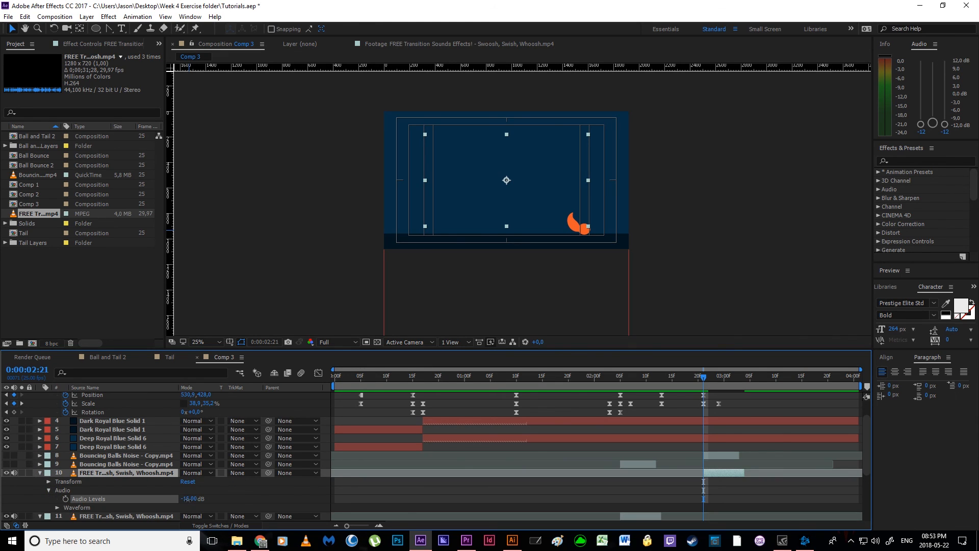
{"action": "left_click", "coordinate": [40, 473]}
{"action": "key", "text": "space"}
{"action": "key", "text": "space"}
{"action": "left_click_drag", "start_coordinate": [702, 379], "coordinate": [609, 400]}
{"action": "key", "text": "space"}
{"action": "key", "text": "space"}
{"action": "key", "text": "space"}
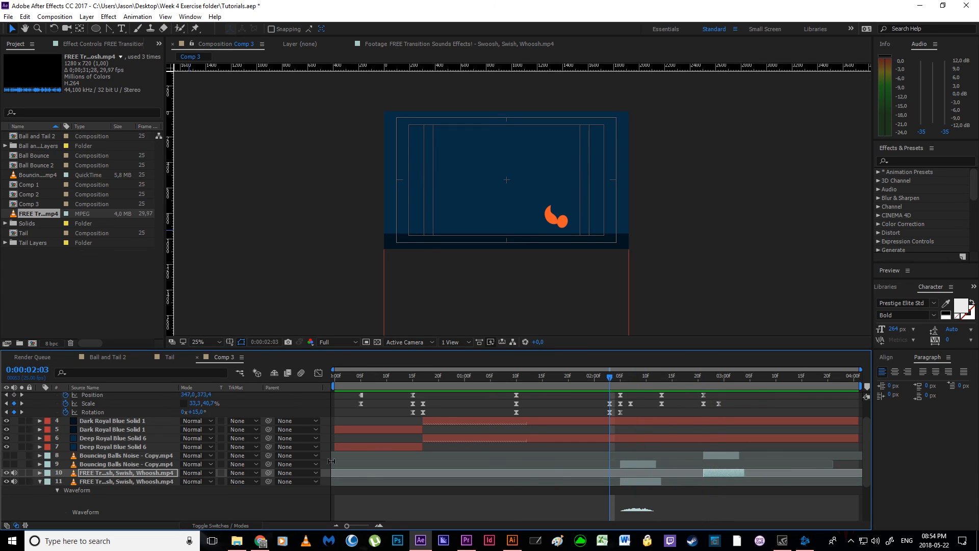
Unmute both Bouncing Balls Noise layers and play the combined sounds from 0:00:02:03.
{"action": "left_click", "coordinate": [14, 464]}
{"action": "left_click", "coordinate": [14, 455]}
{"action": "key", "text": "space"}
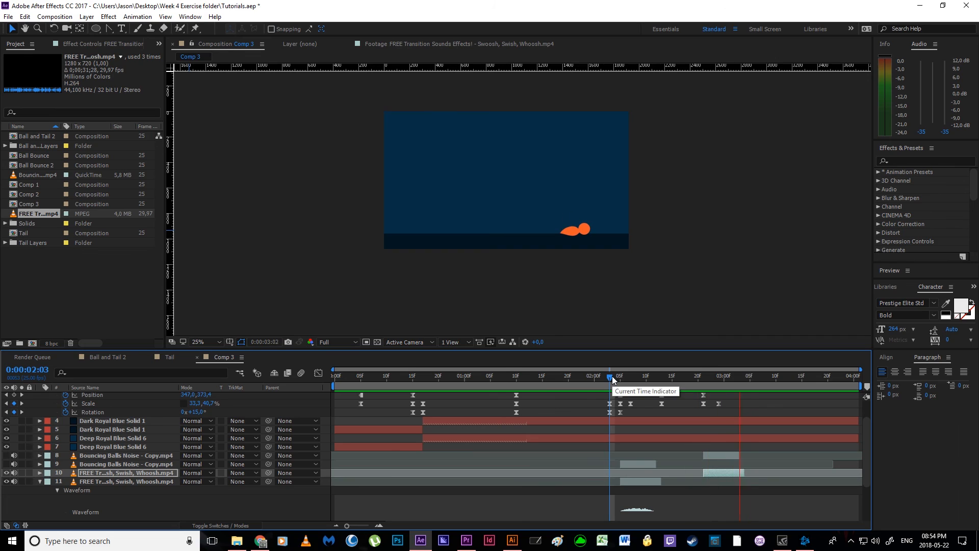
Play back Comp 3 from its beginning and move the current time to the keyframes at 0:00:00:17.
{"action": "key", "text": "space"}
{"action": "key", "text": "Home"}
{"action": "key", "text": "space"}
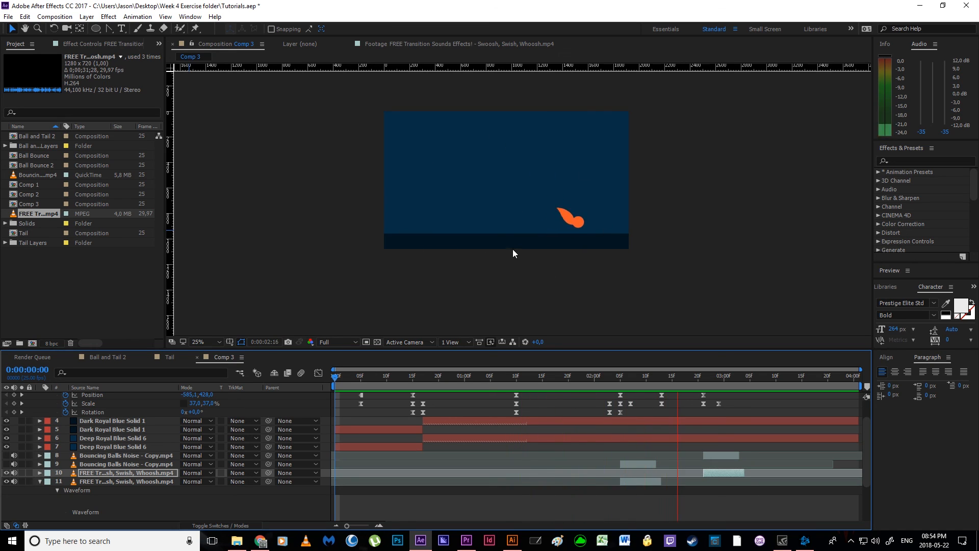
{"action": "key", "text": "space"}
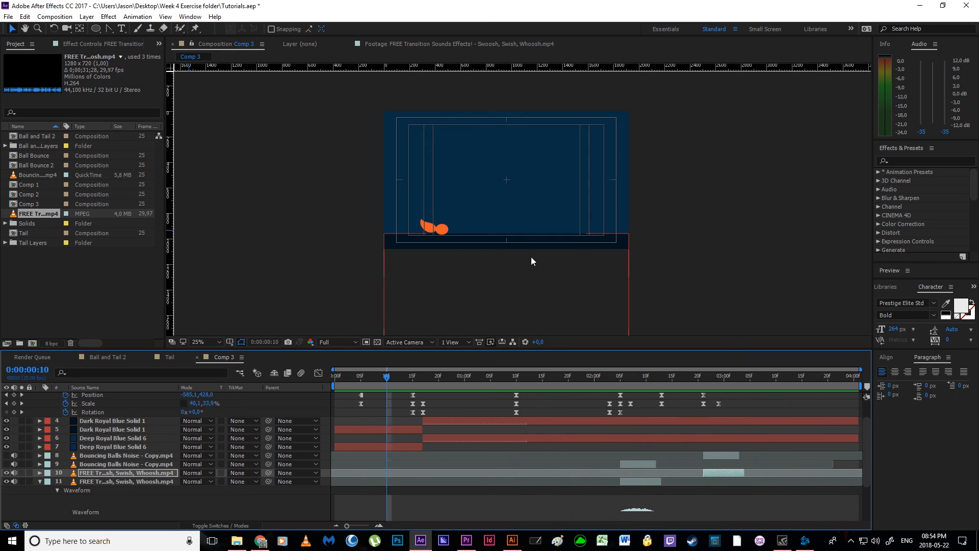
{"action": "left_click_drag", "start_coordinate": [387, 381], "coordinate": [423, 411]}
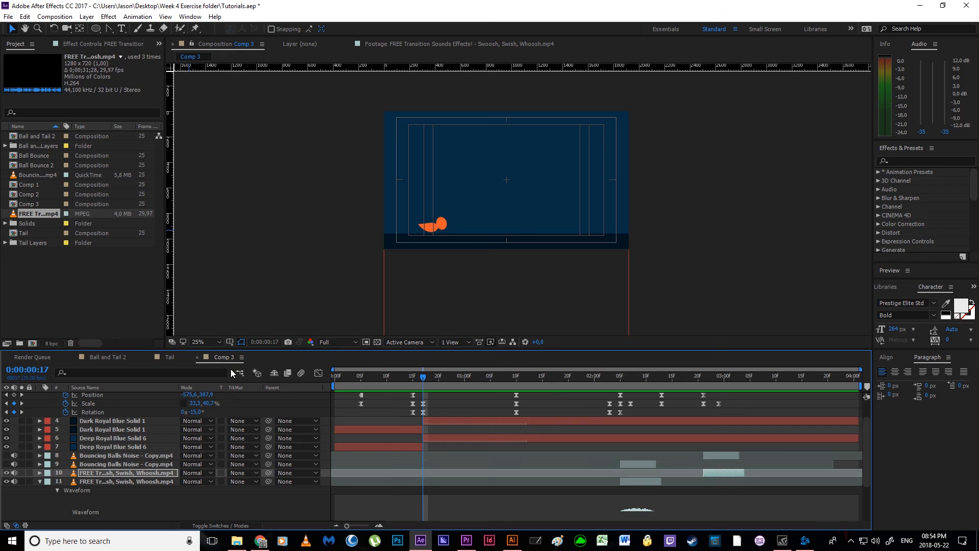
Reveal the Tail layer's Position expression and check the tail's motion at the Body keyframes at 0:00:00:05 and 0:00:00:15.
{"action": "left_click", "coordinate": [280, 227]}
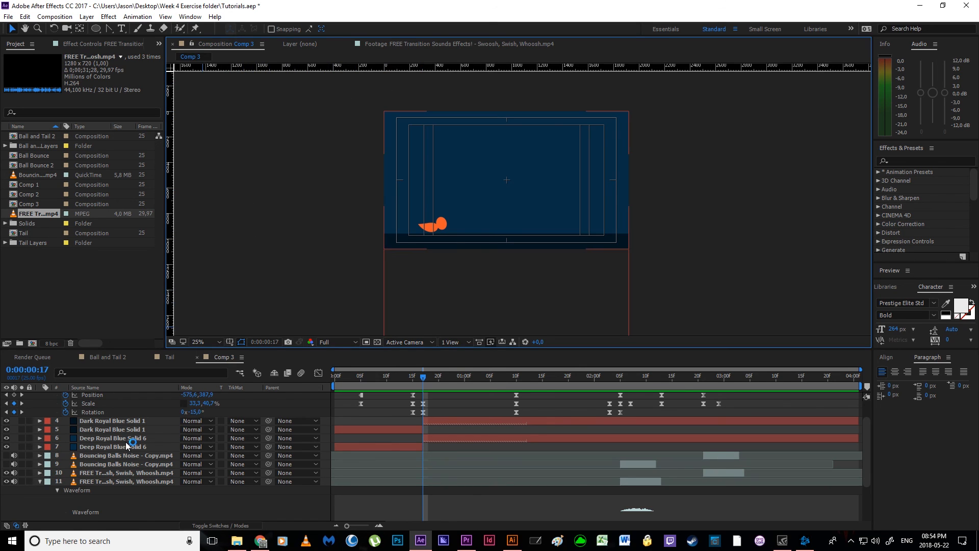
{"action": "scroll", "coordinate": [135, 438], "scroll_direction": "up", "scroll_amount": 3}
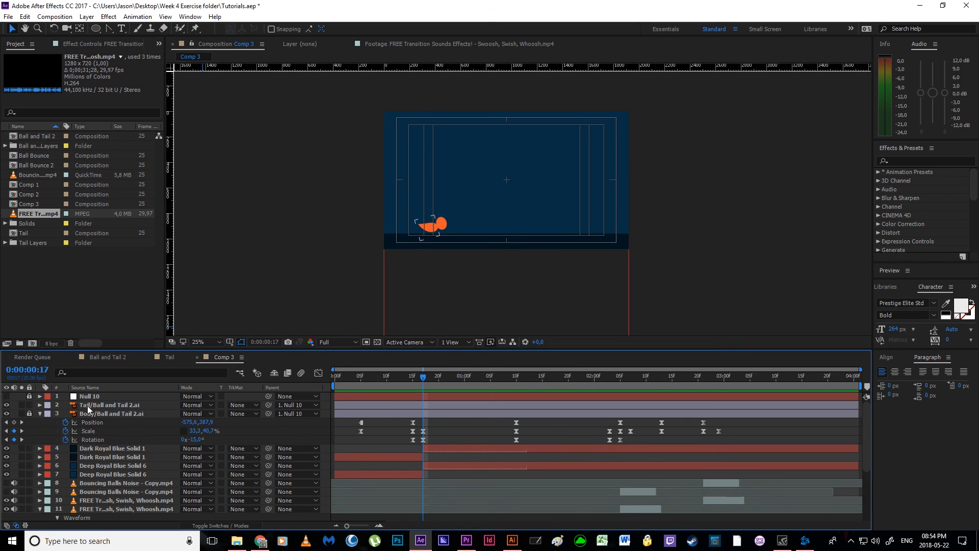
{"action": "left_click", "coordinate": [124, 405]}
{"action": "key", "text": "u"}
{"action": "scroll", "coordinate": [111, 449], "scroll_direction": "down", "scroll_amount": 1}
{"action": "scroll", "coordinate": [113, 438], "scroll_direction": "up", "scroll_amount": 1}
{"action": "key", "text": "p"}
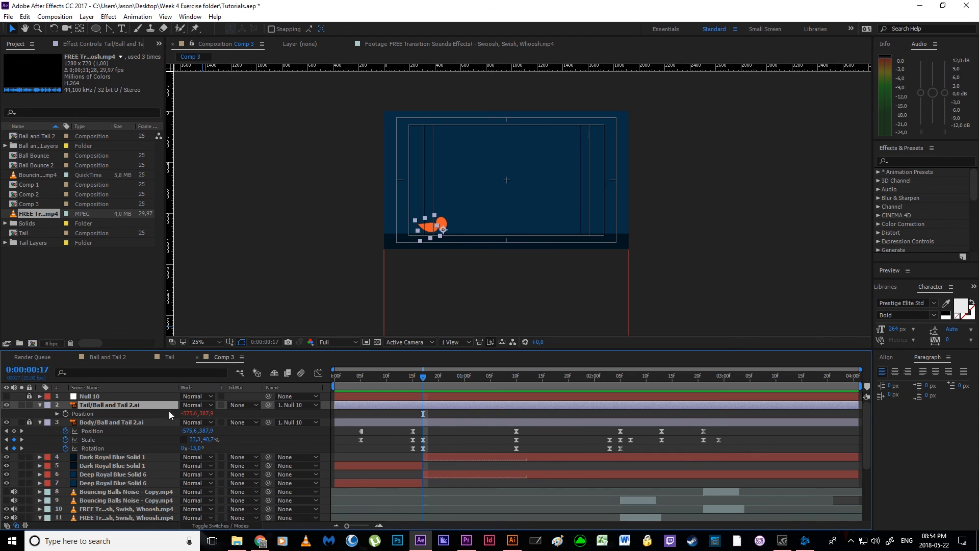
{"action": "left_click", "coordinate": [57, 414]}
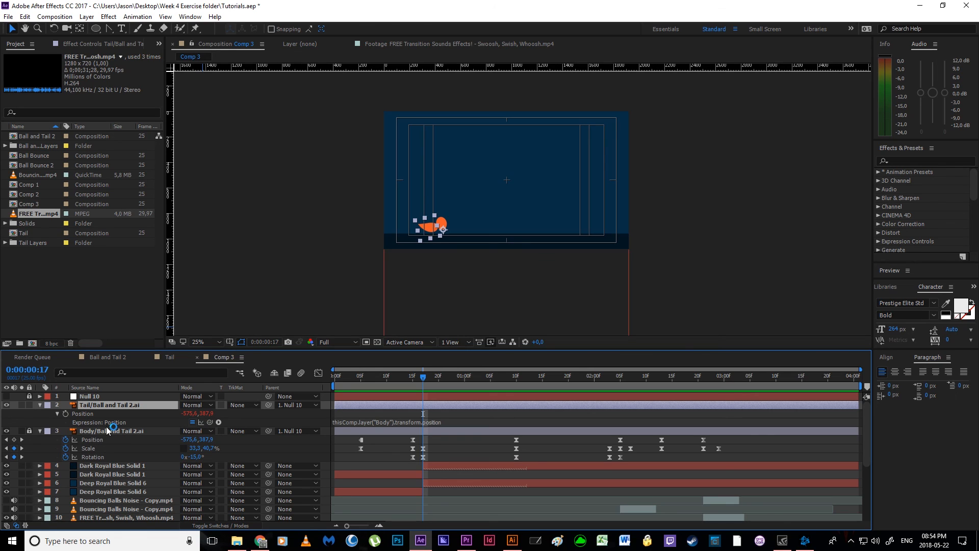
{"action": "left_click_drag", "start_coordinate": [421, 377], "coordinate": [359, 379]}
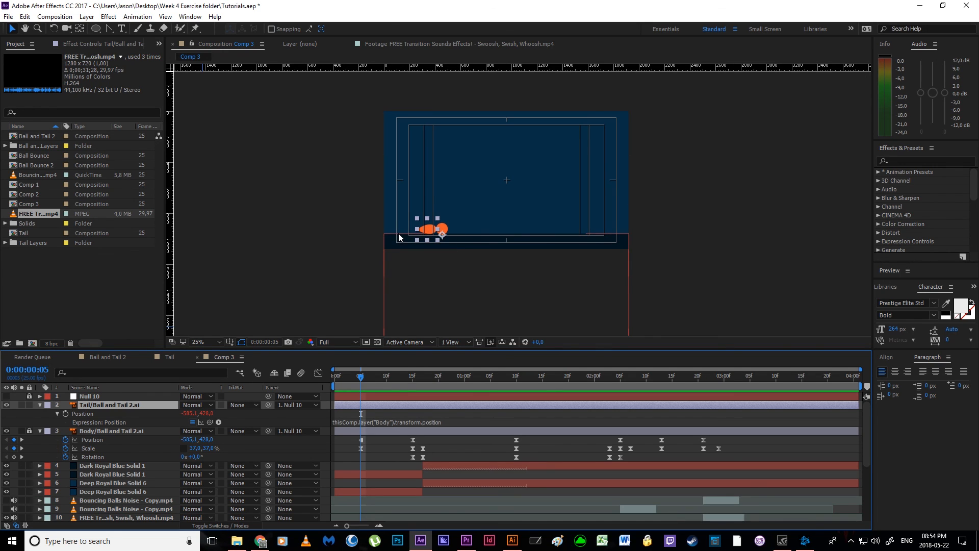
{"action": "left_click_drag", "start_coordinate": [361, 383], "coordinate": [413, 414]}
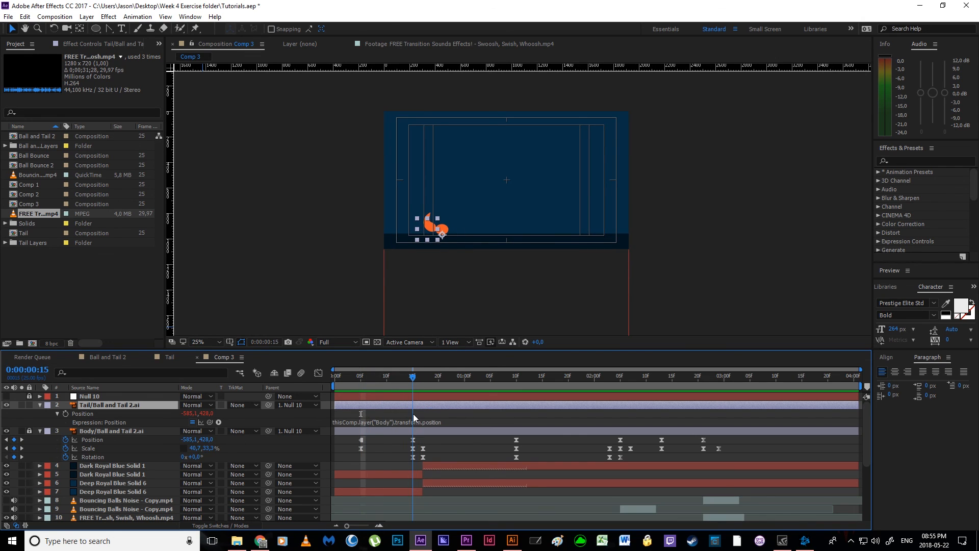